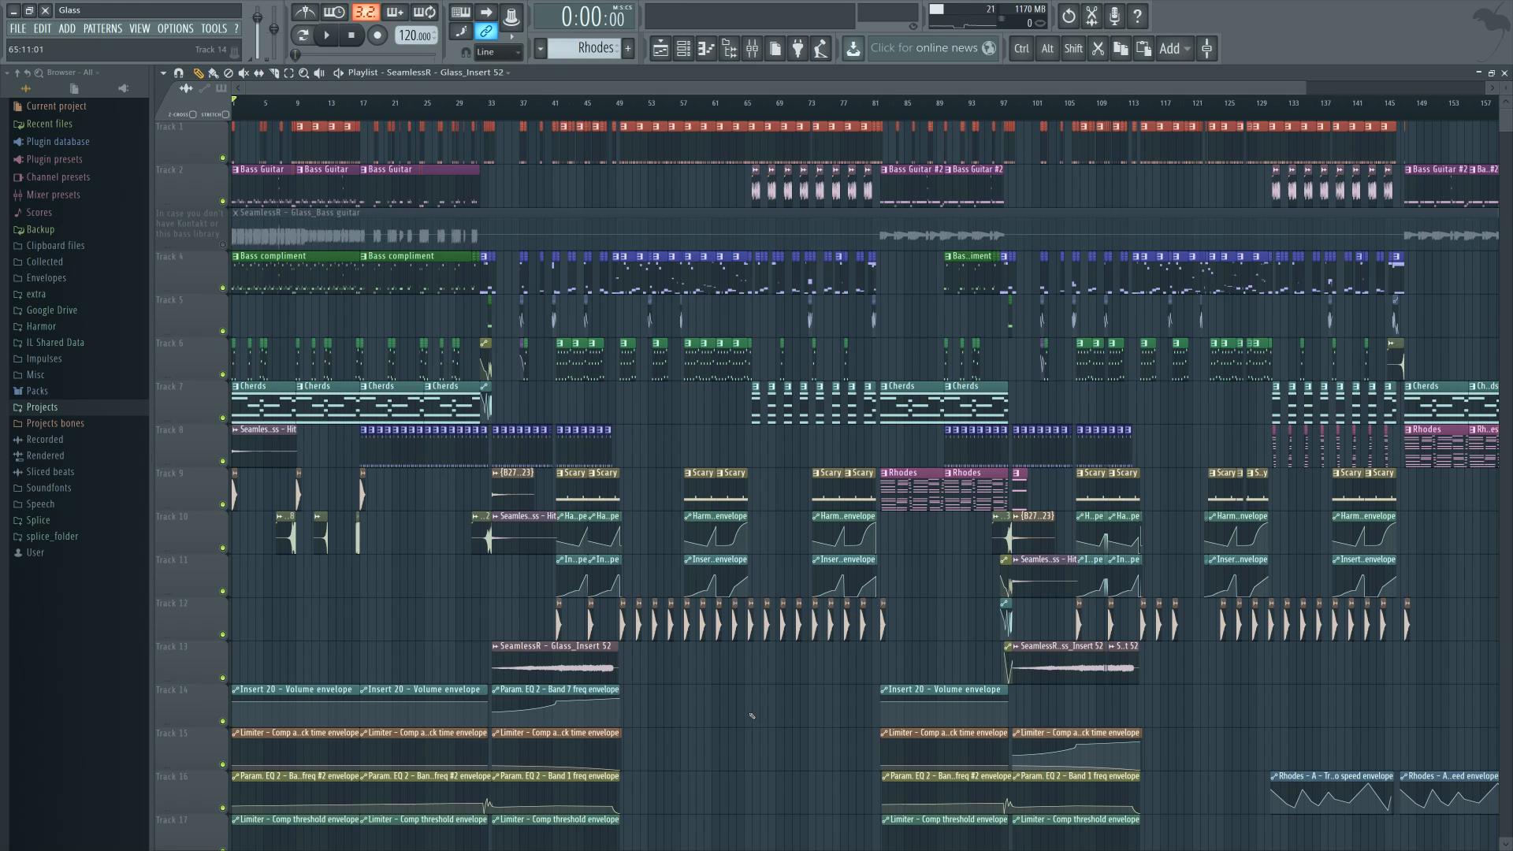
Examine the whole arrangement in the playlist, from the track clips down to the automation envelopes and across both drops
scroll(752, 716, "down", 2, "ctrl")
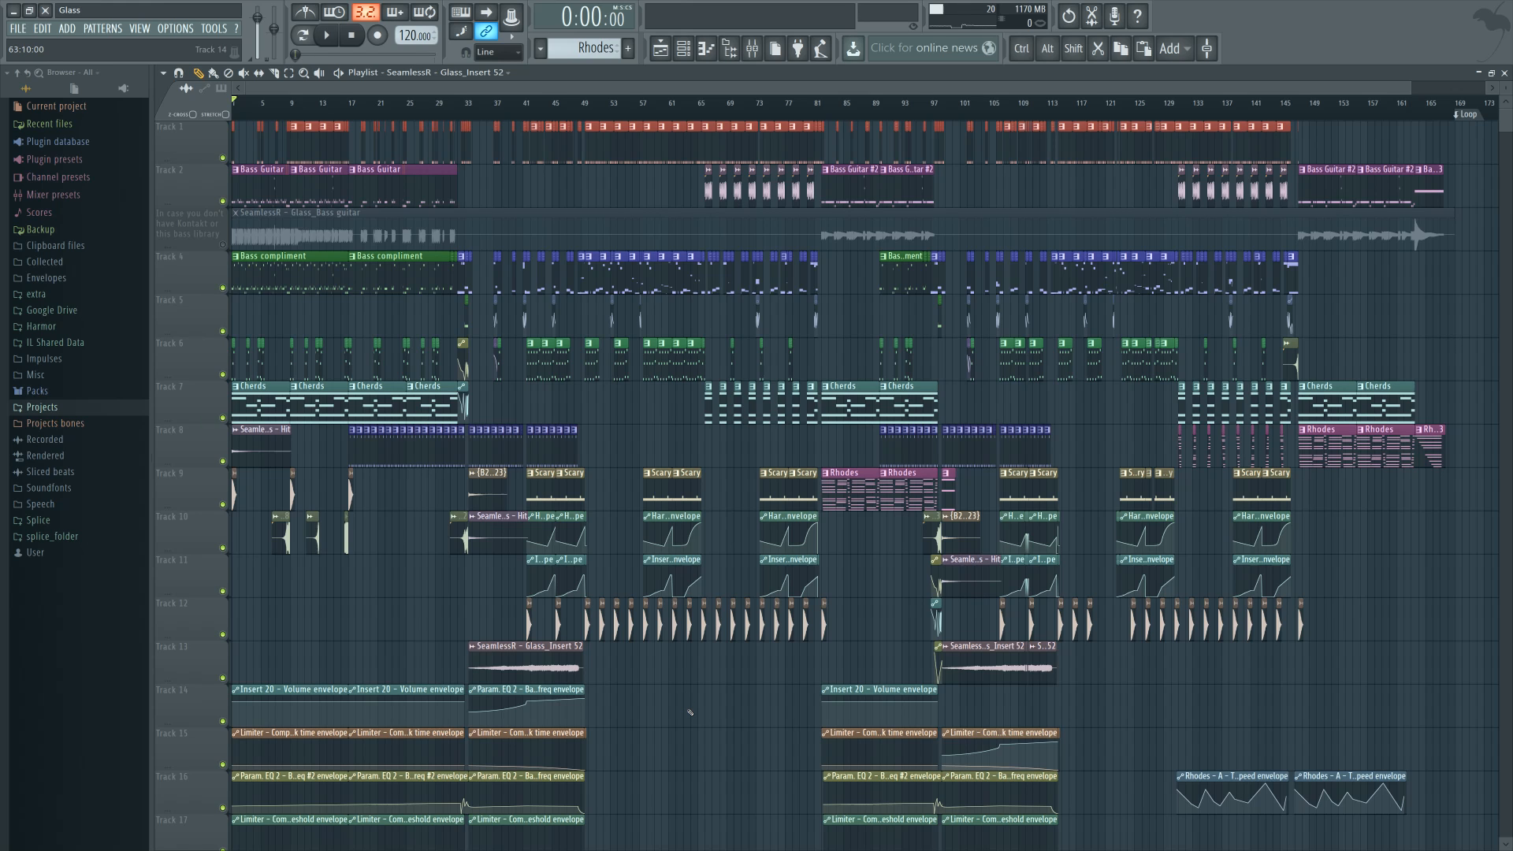
scroll(770, 349, "down", 12)
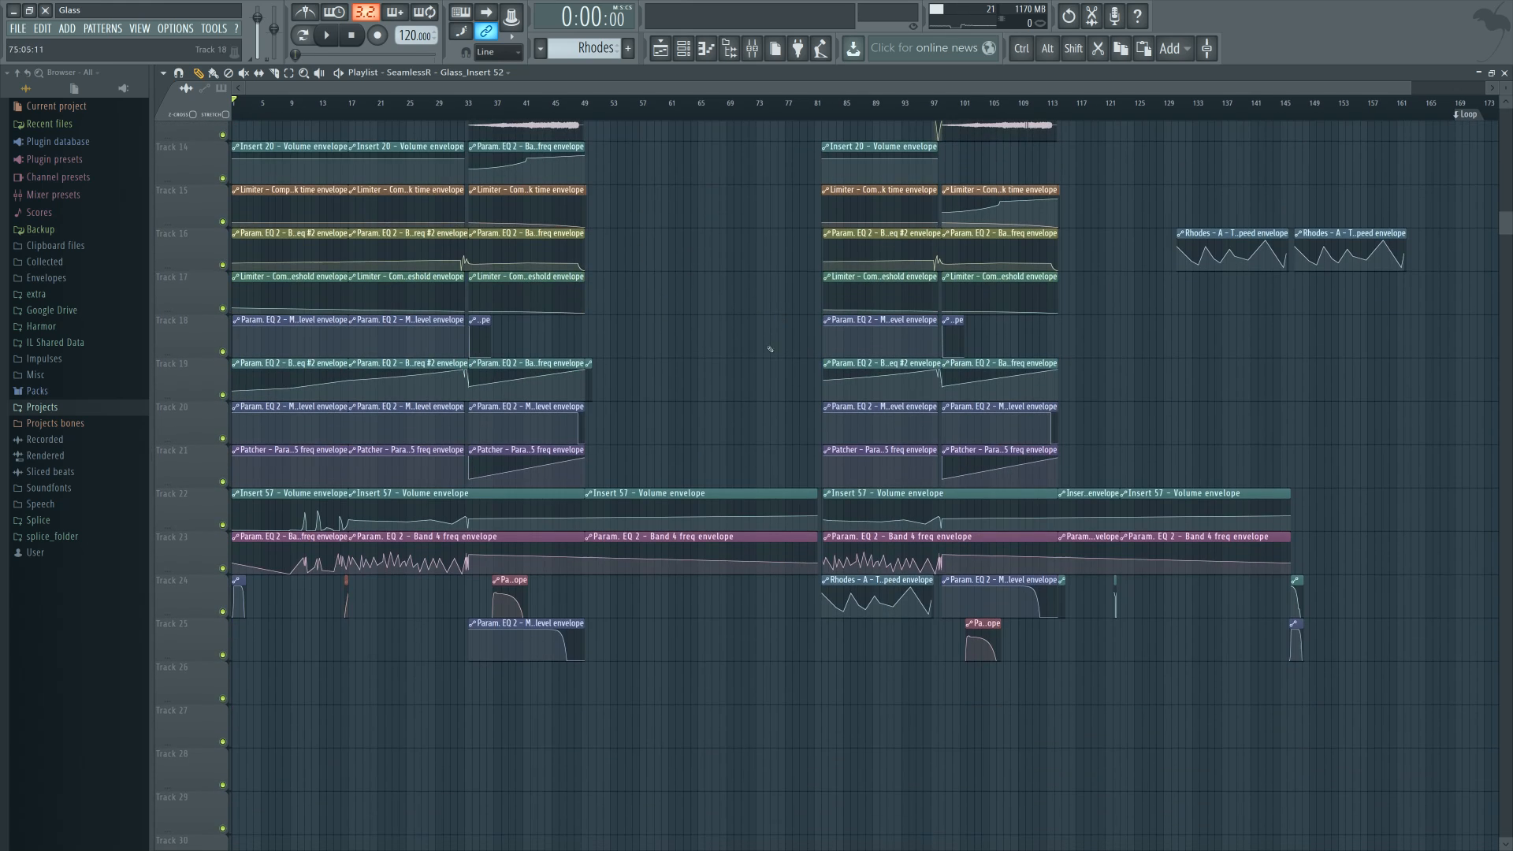
scroll(770, 349, "up", 13)
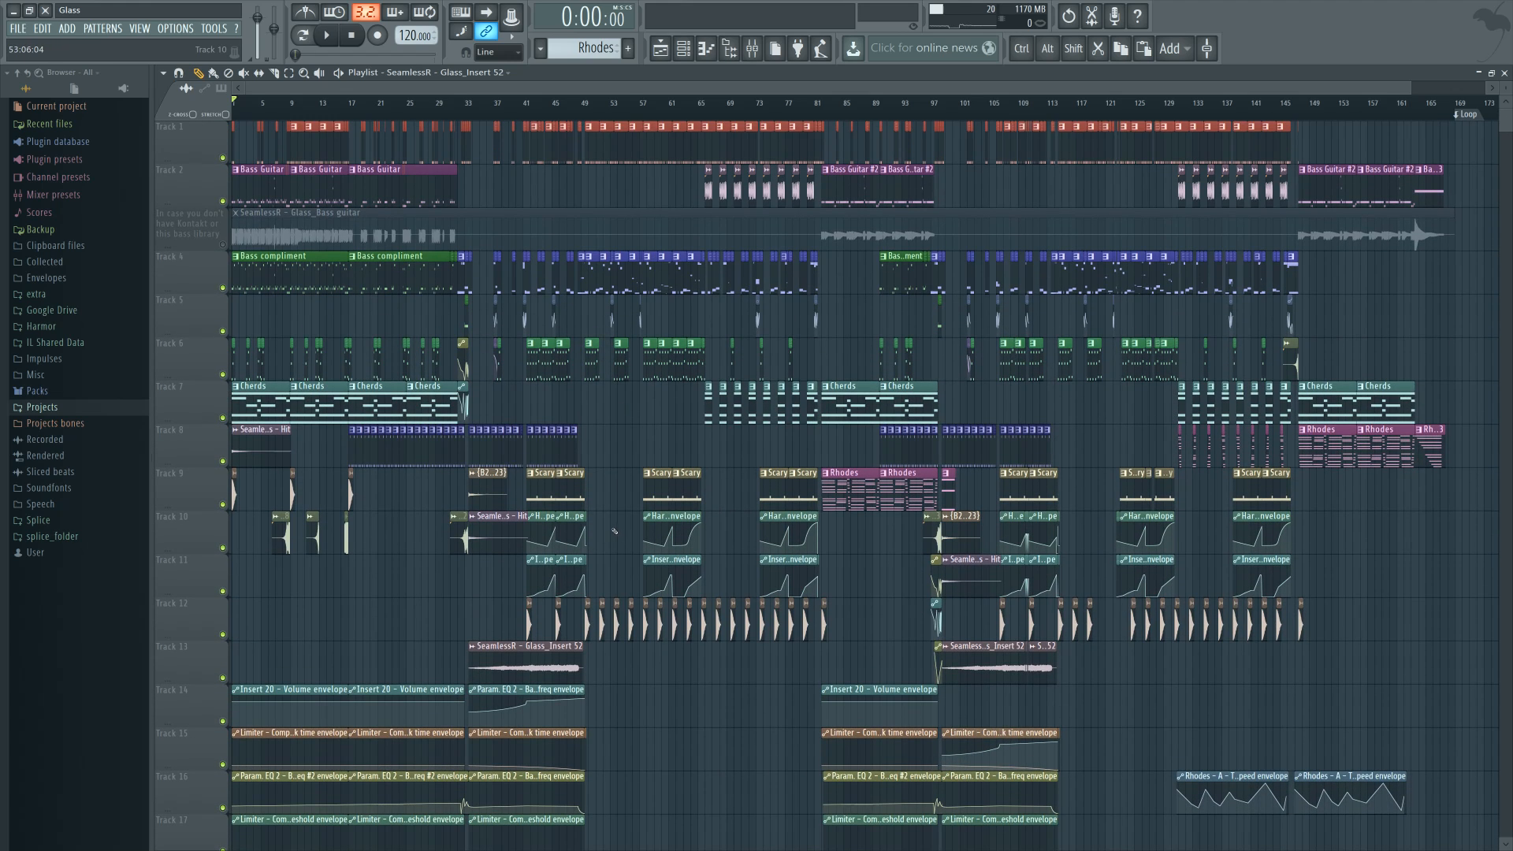
scroll(612, 532, "up", 1, "ctrl")
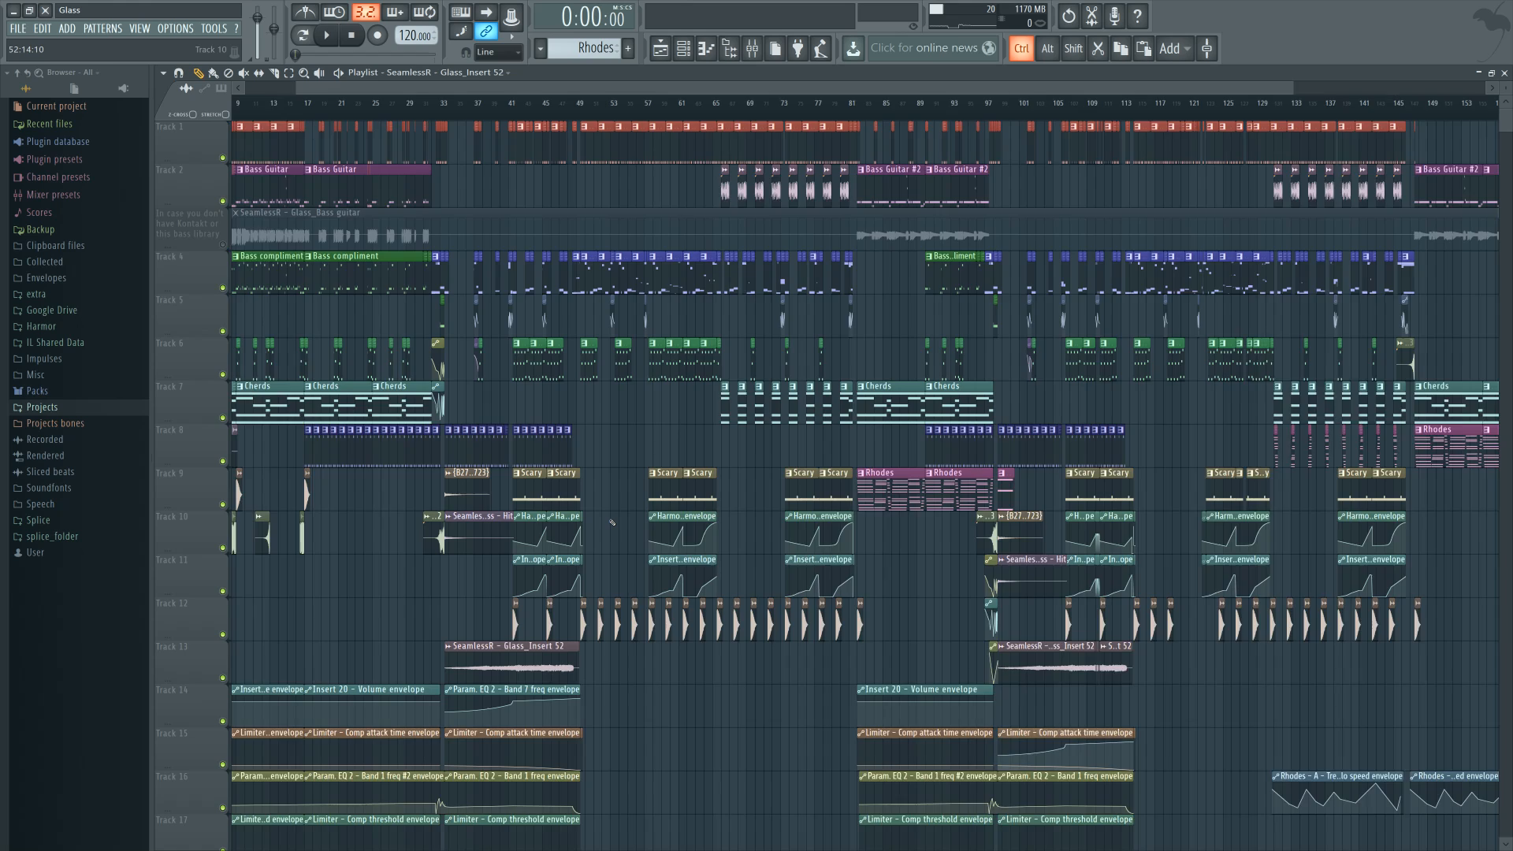
scroll(612, 530, "up", 1, "ctrl")
left_click(1008, 109)
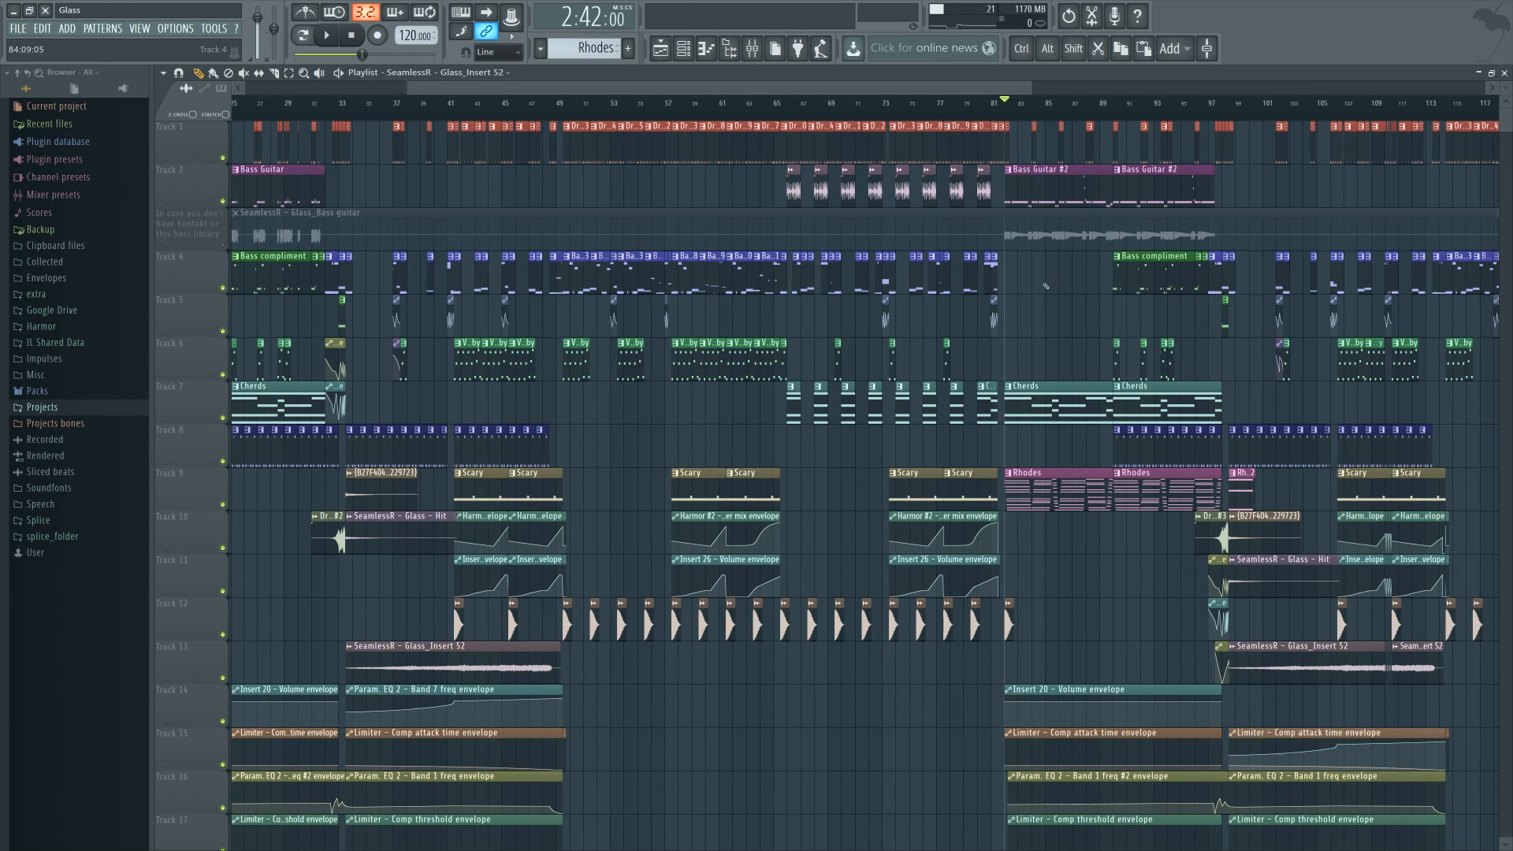
left_click_drag(587, 88, 812, 89)
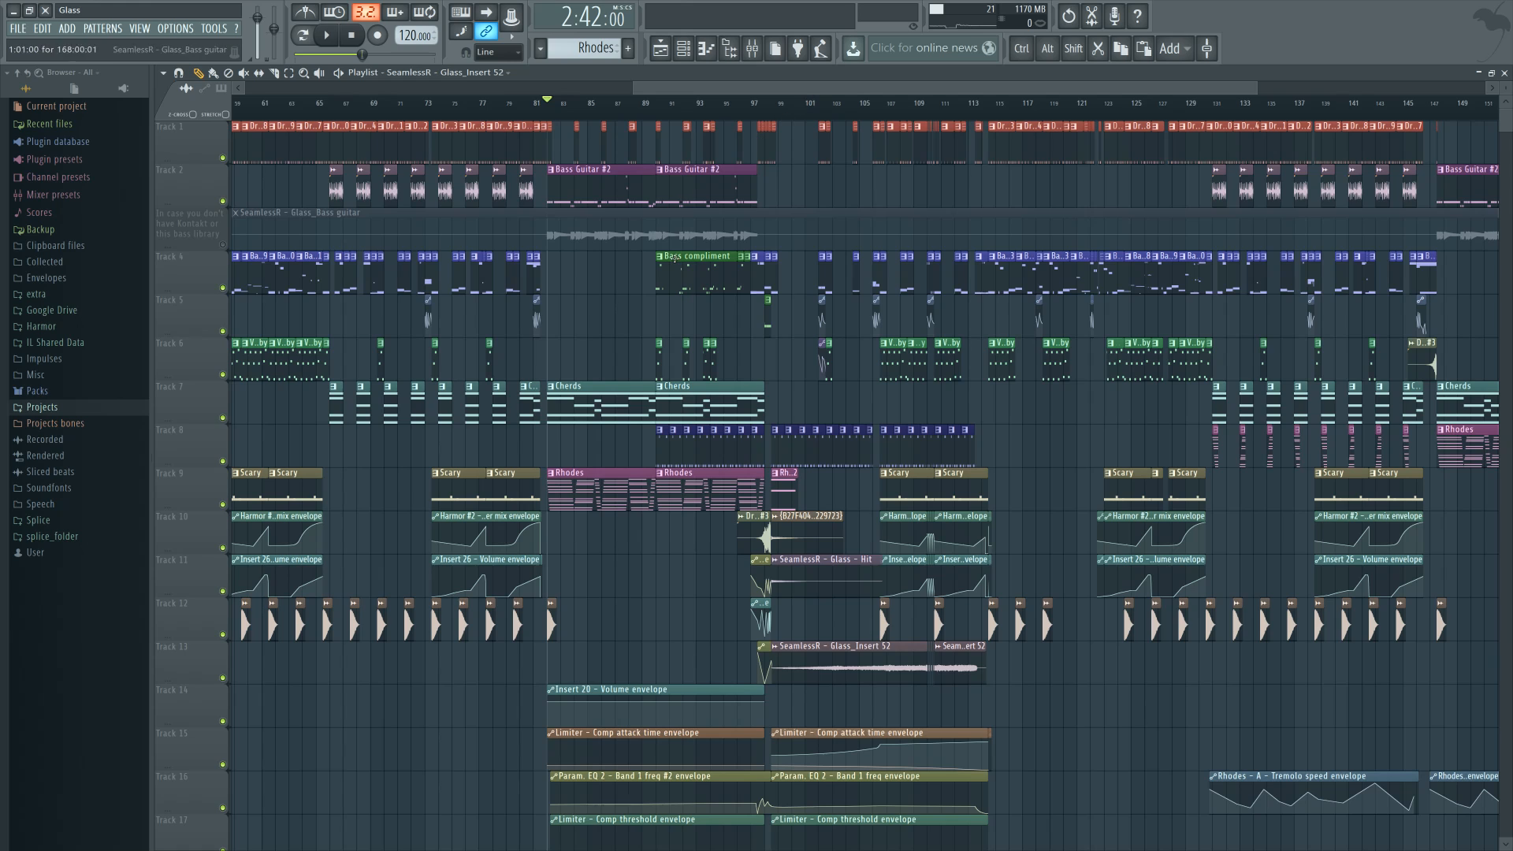
scroll(573, 327, "left", 10)
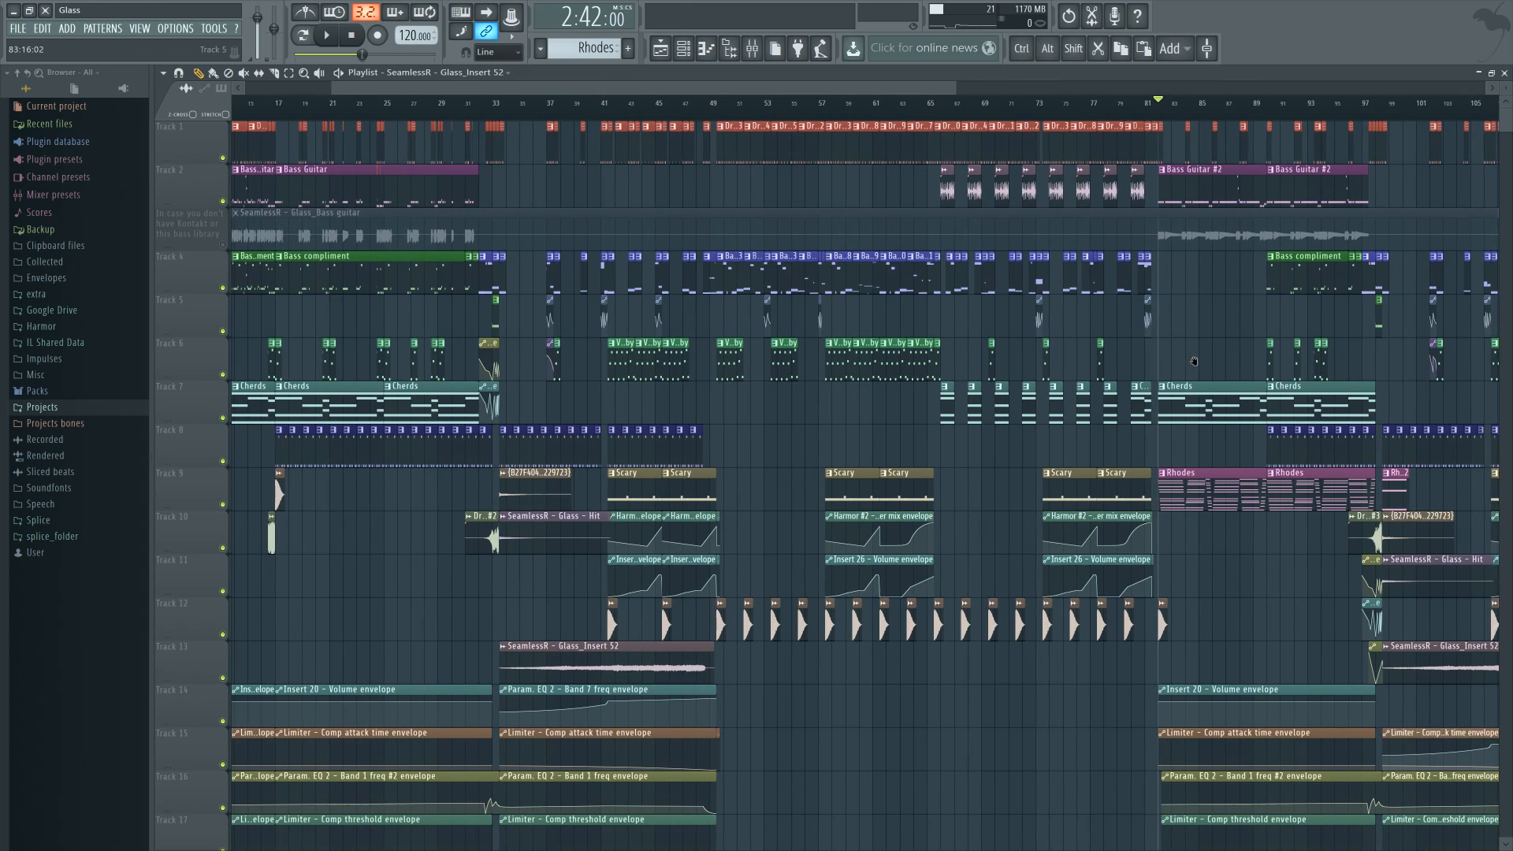
Play the song from bar 49 to hear the drop, then stop playback
left_click(575, 115)
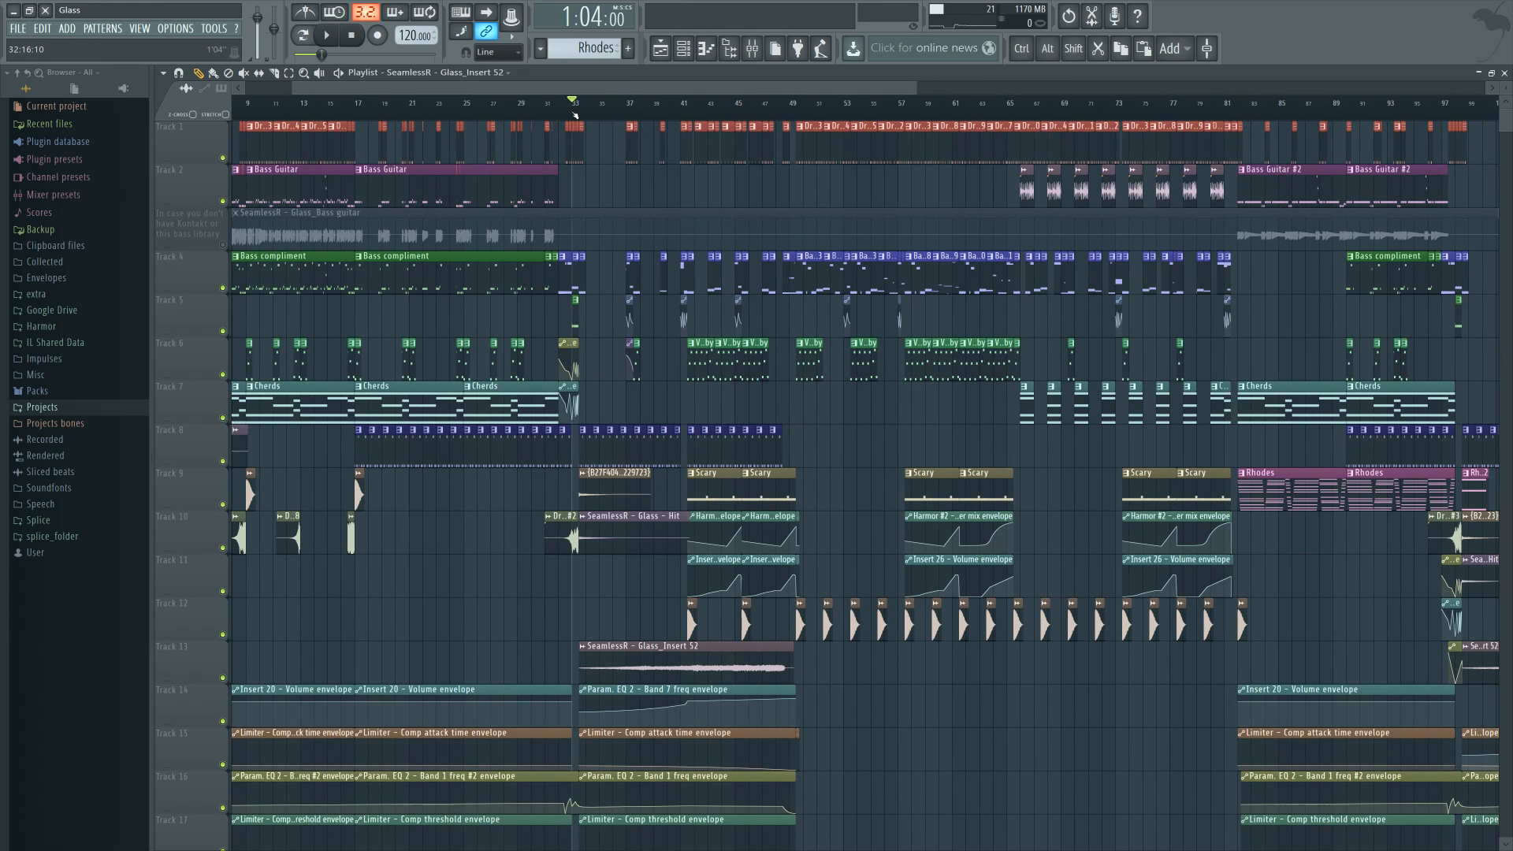
left_click(794, 115)
key("space")
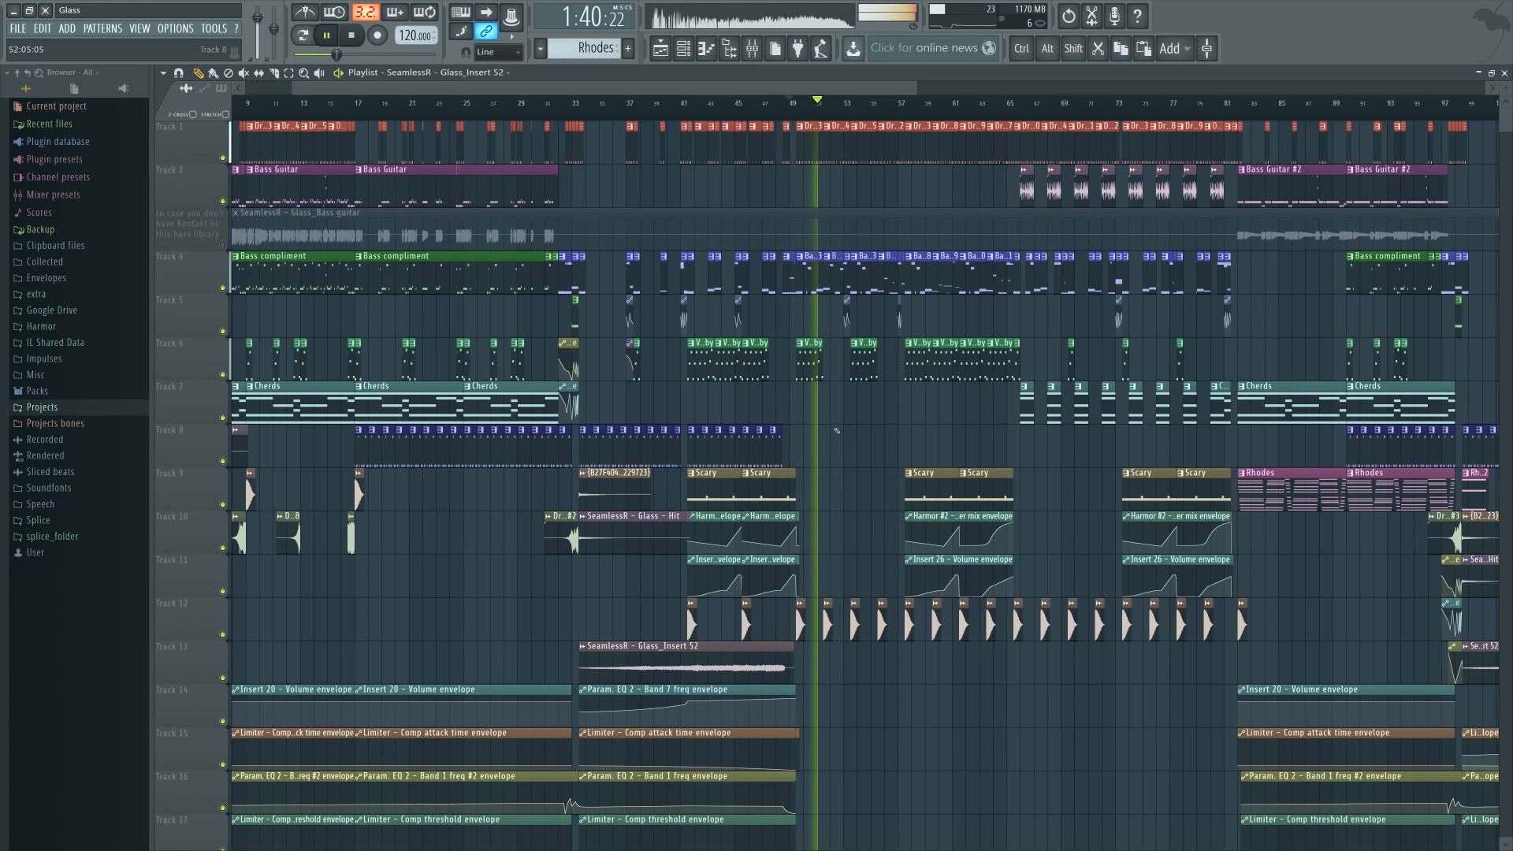
key("space")
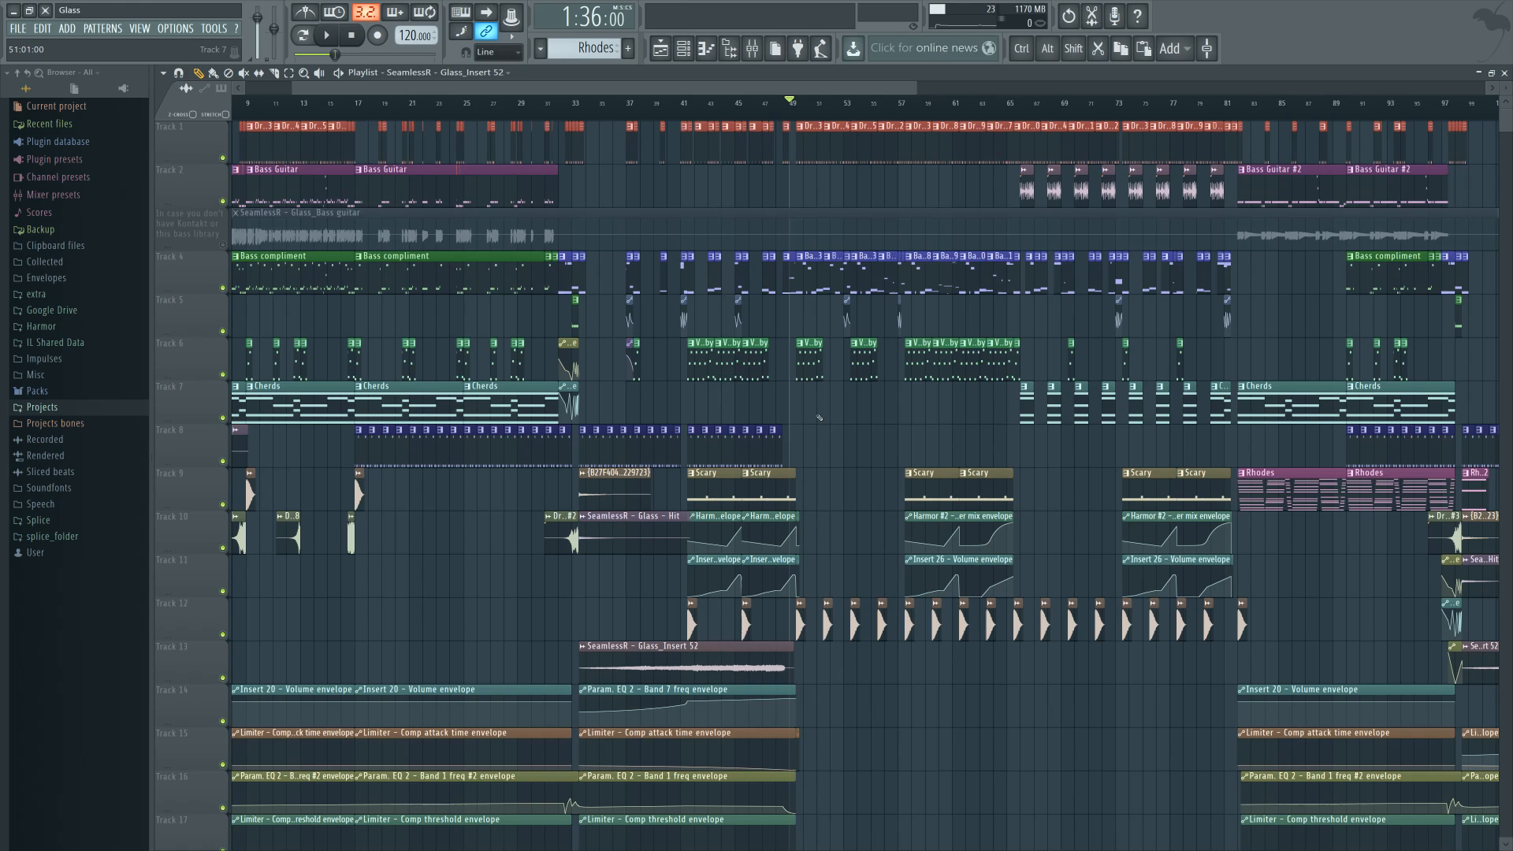
Open the drum pattern clip on Track 1 near bar 50 and show its channel rack in front of the piano roll
scroll(832, 420, "left", 1)
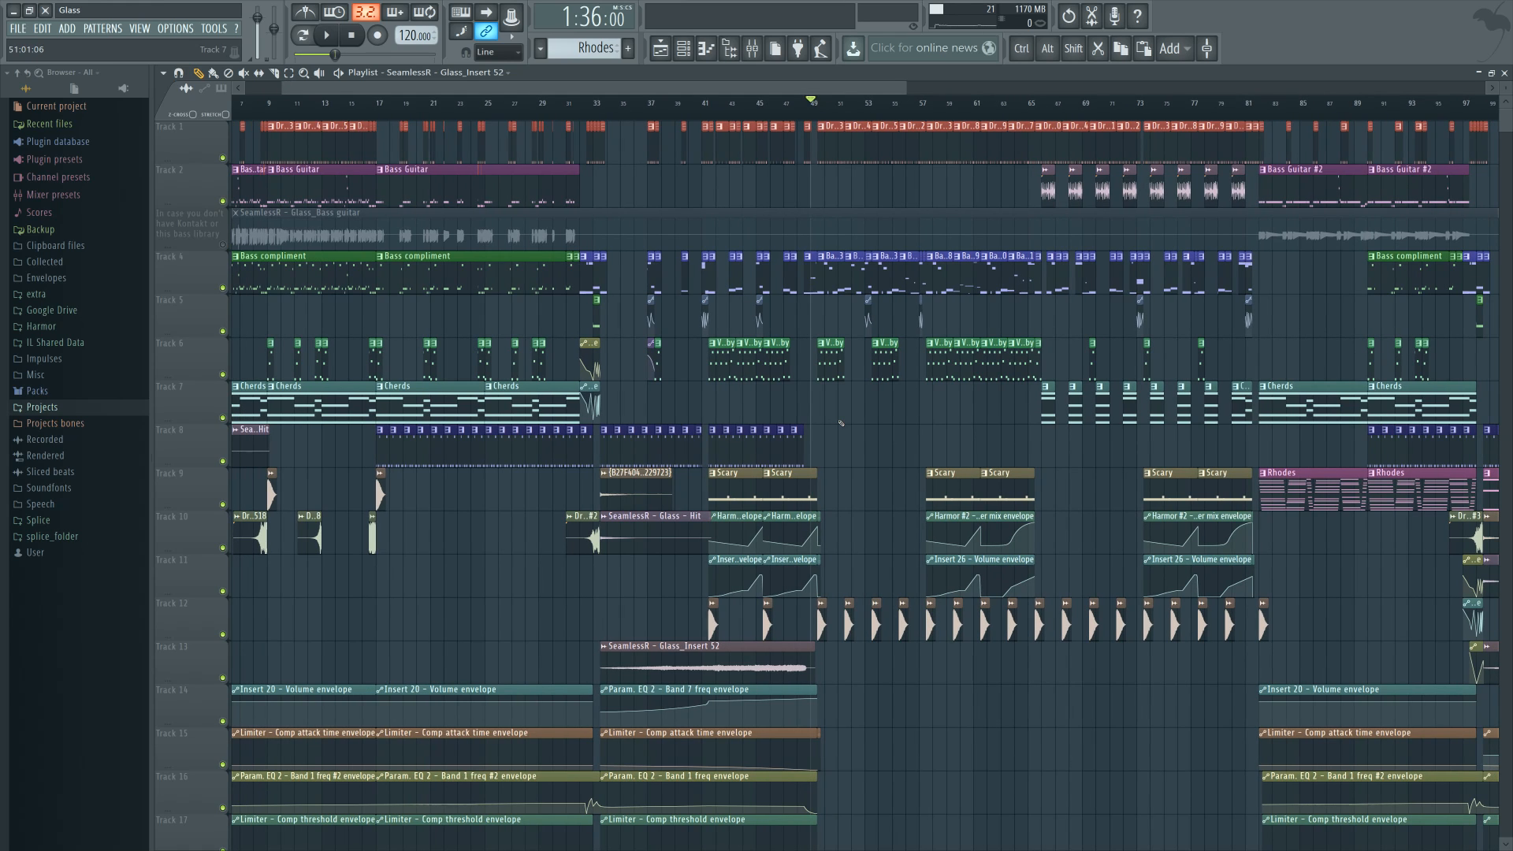
scroll(841, 424, "left", 3)
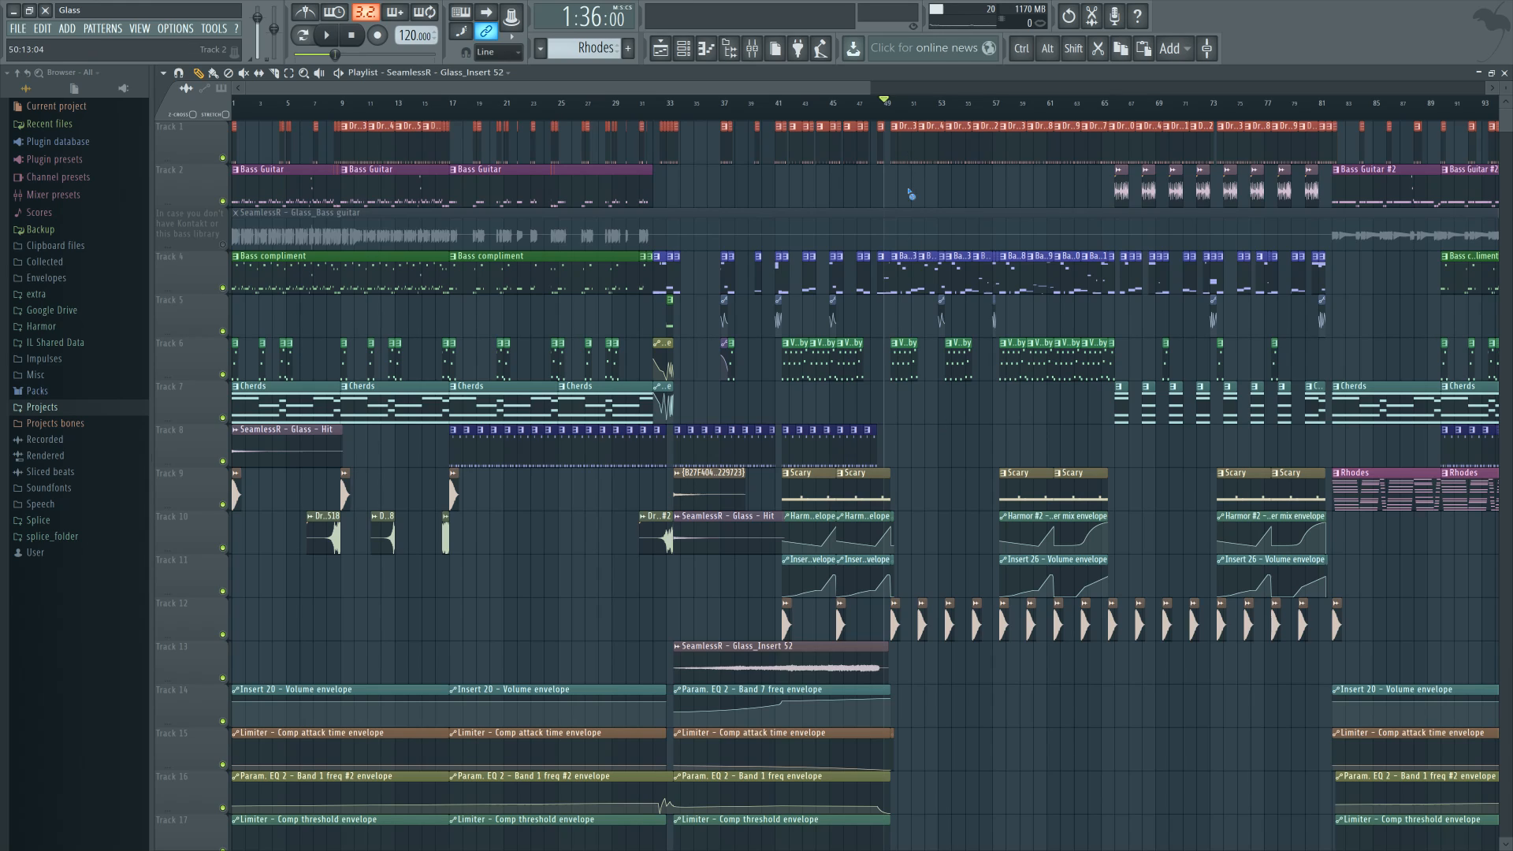
double_click(906, 150)
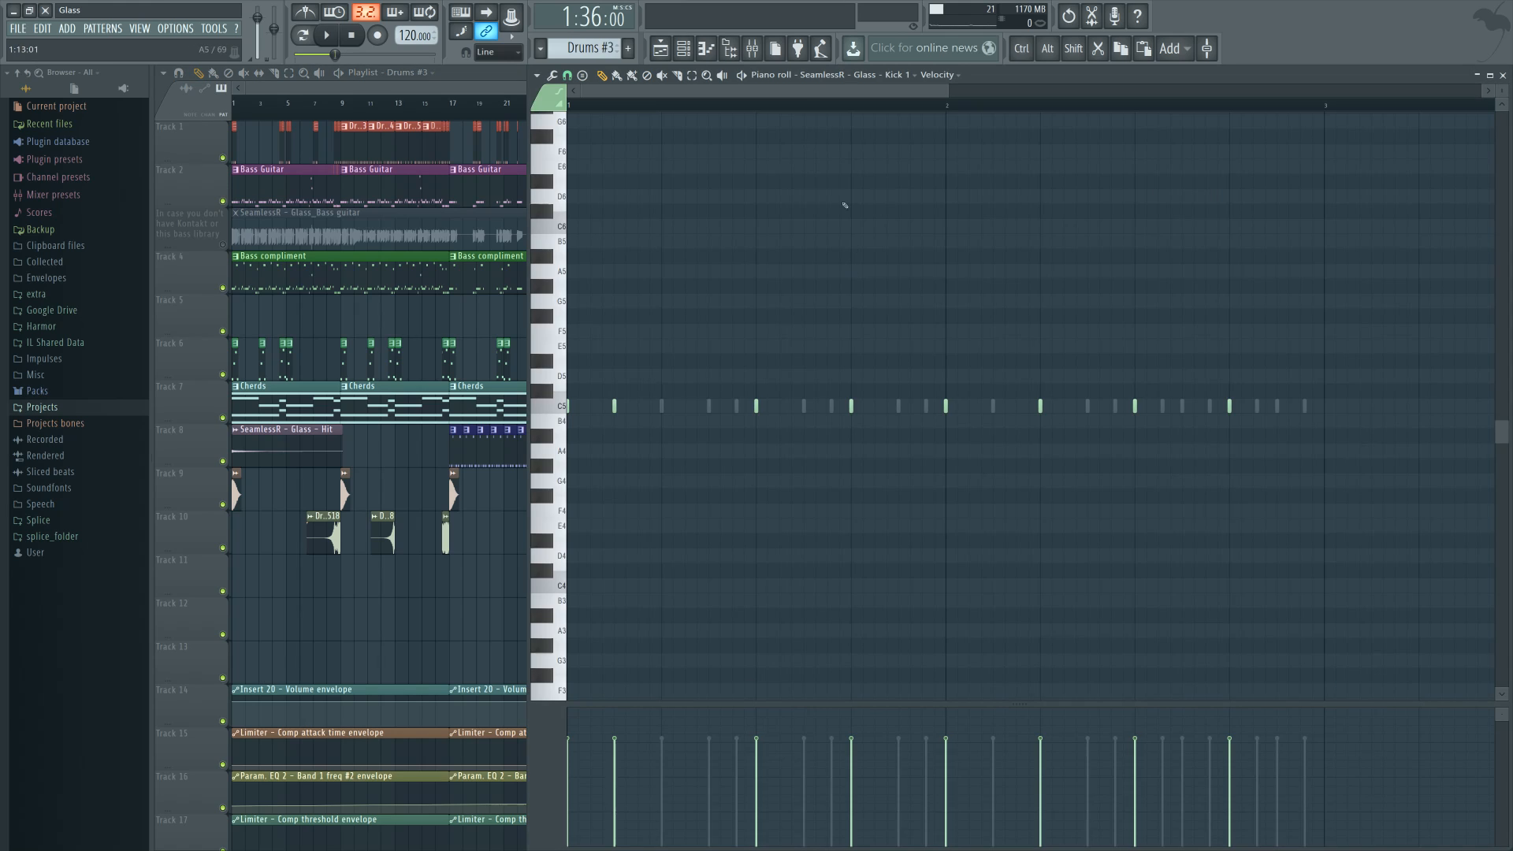
left_click(683, 48)
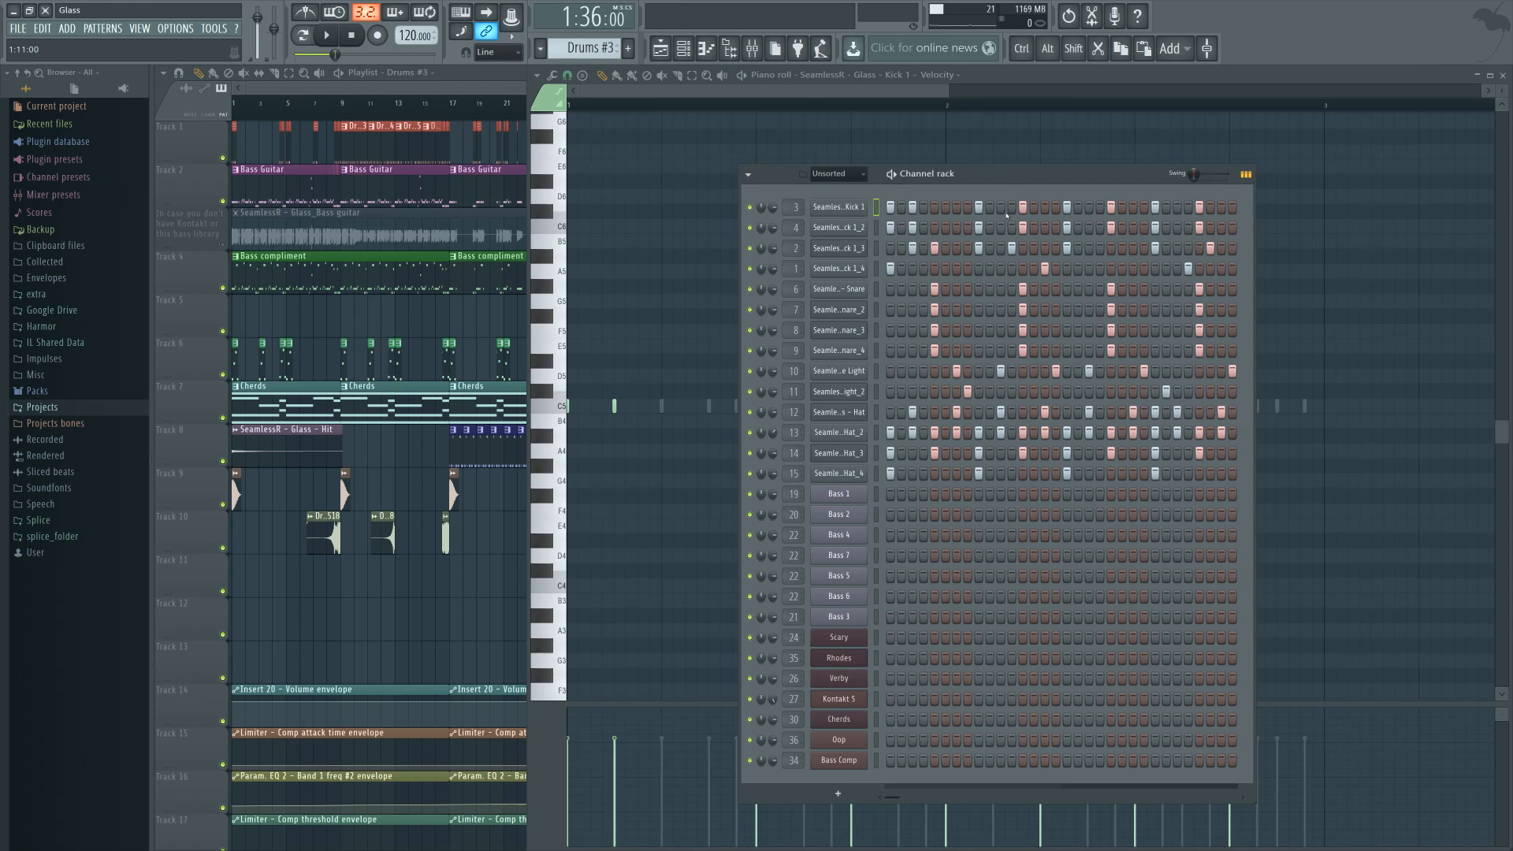
left_click_drag(1010, 178, 917, 186)
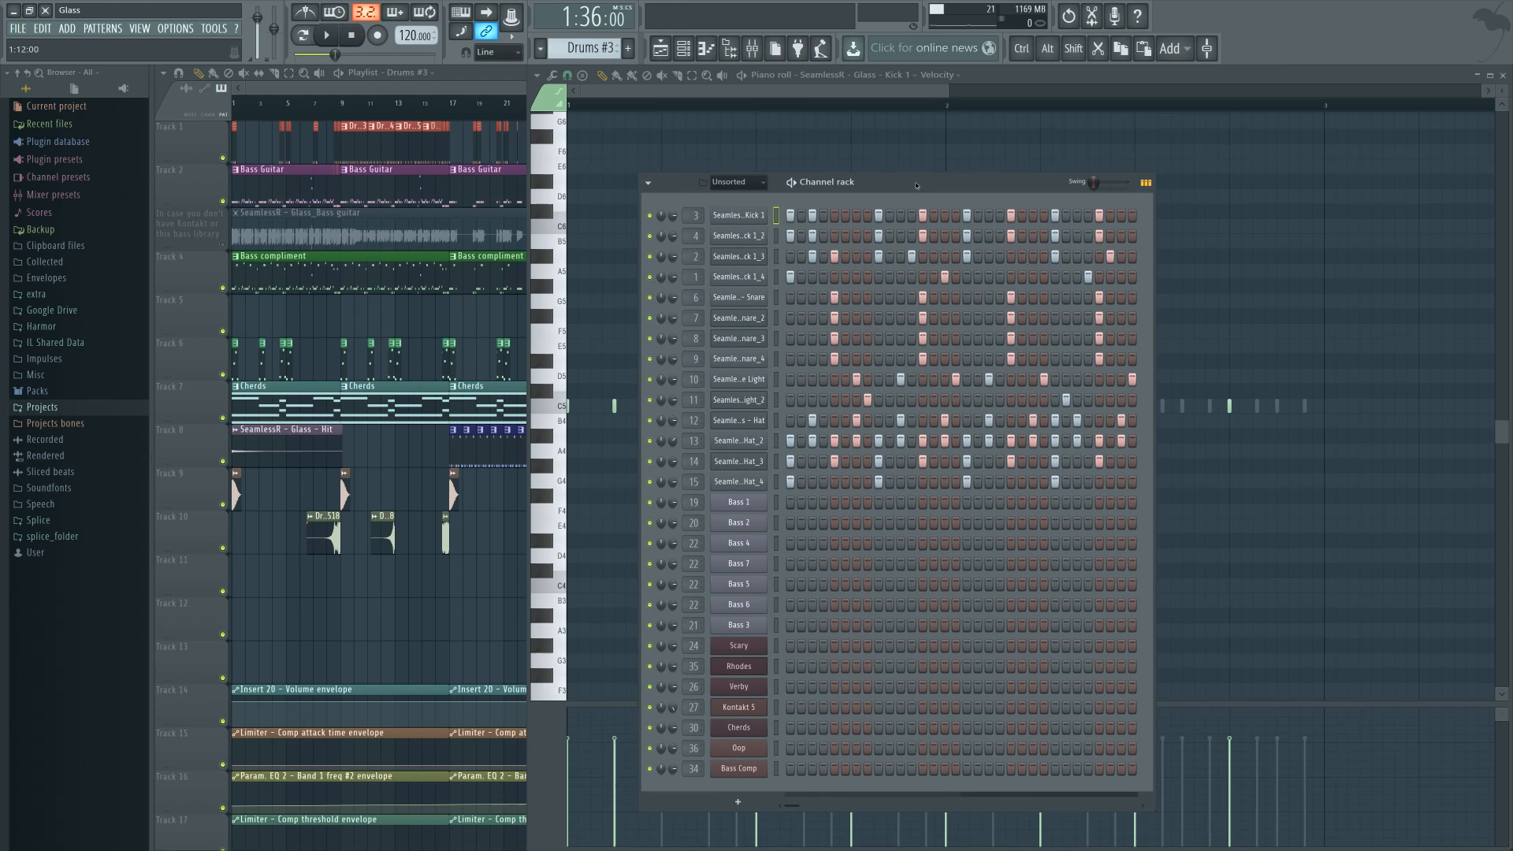
Open and audition the four kick samples in turn: Kick 1, Kick 1_2, Kick 1_3 and Kick 1_4
left_click(738, 215)
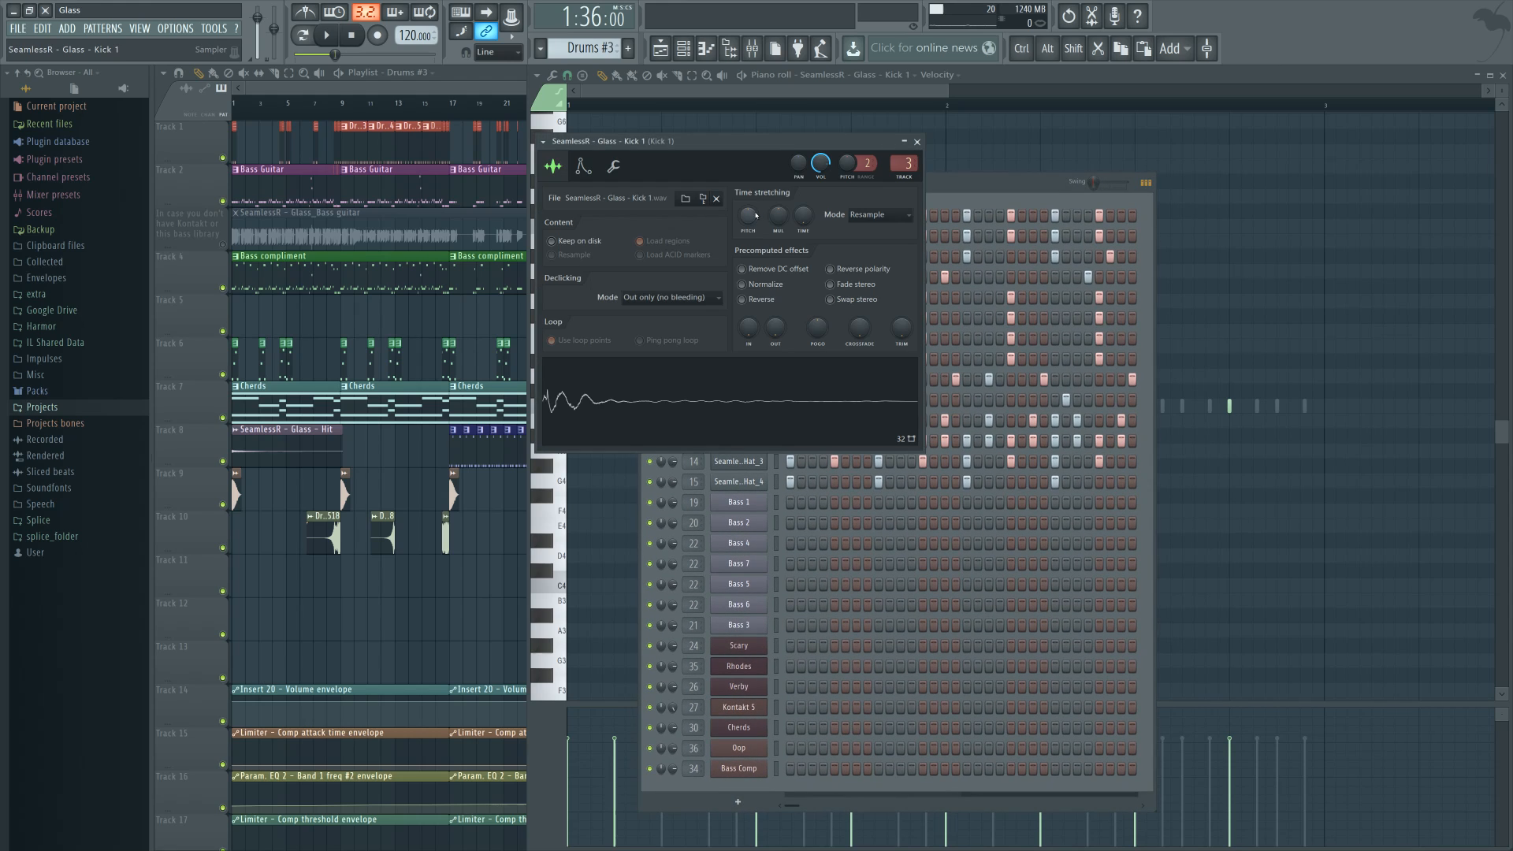
left_click(723, 381)
left_click_drag(812, 145, 1216, 201)
left_click(738, 236)
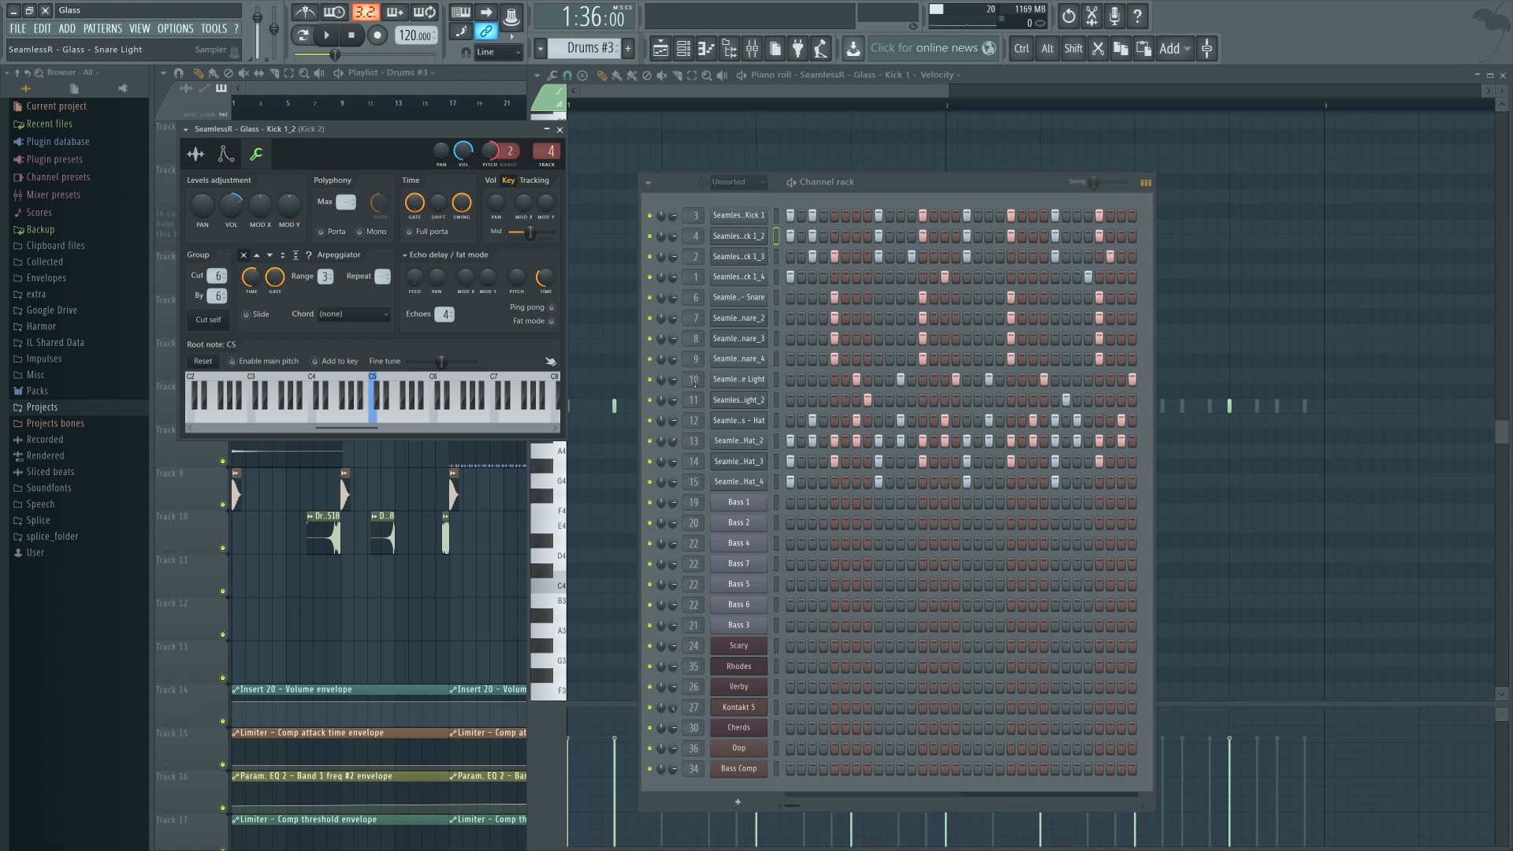
left_click(375, 419)
left_click(738, 256)
left_click(605, 533)
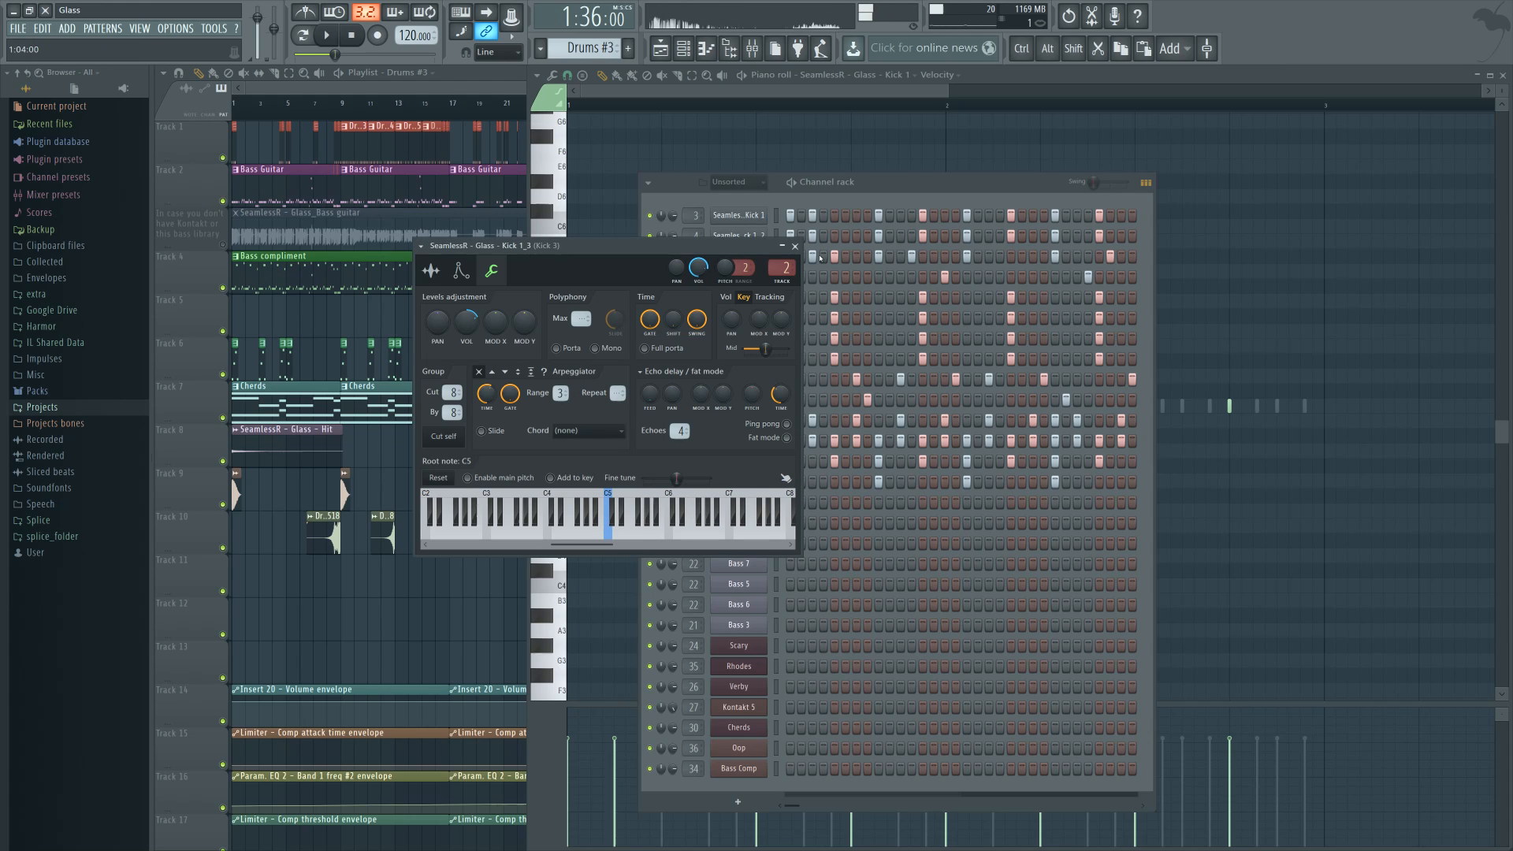
left_click(796, 247)
left_click(749, 278)
left_click(686, 489)
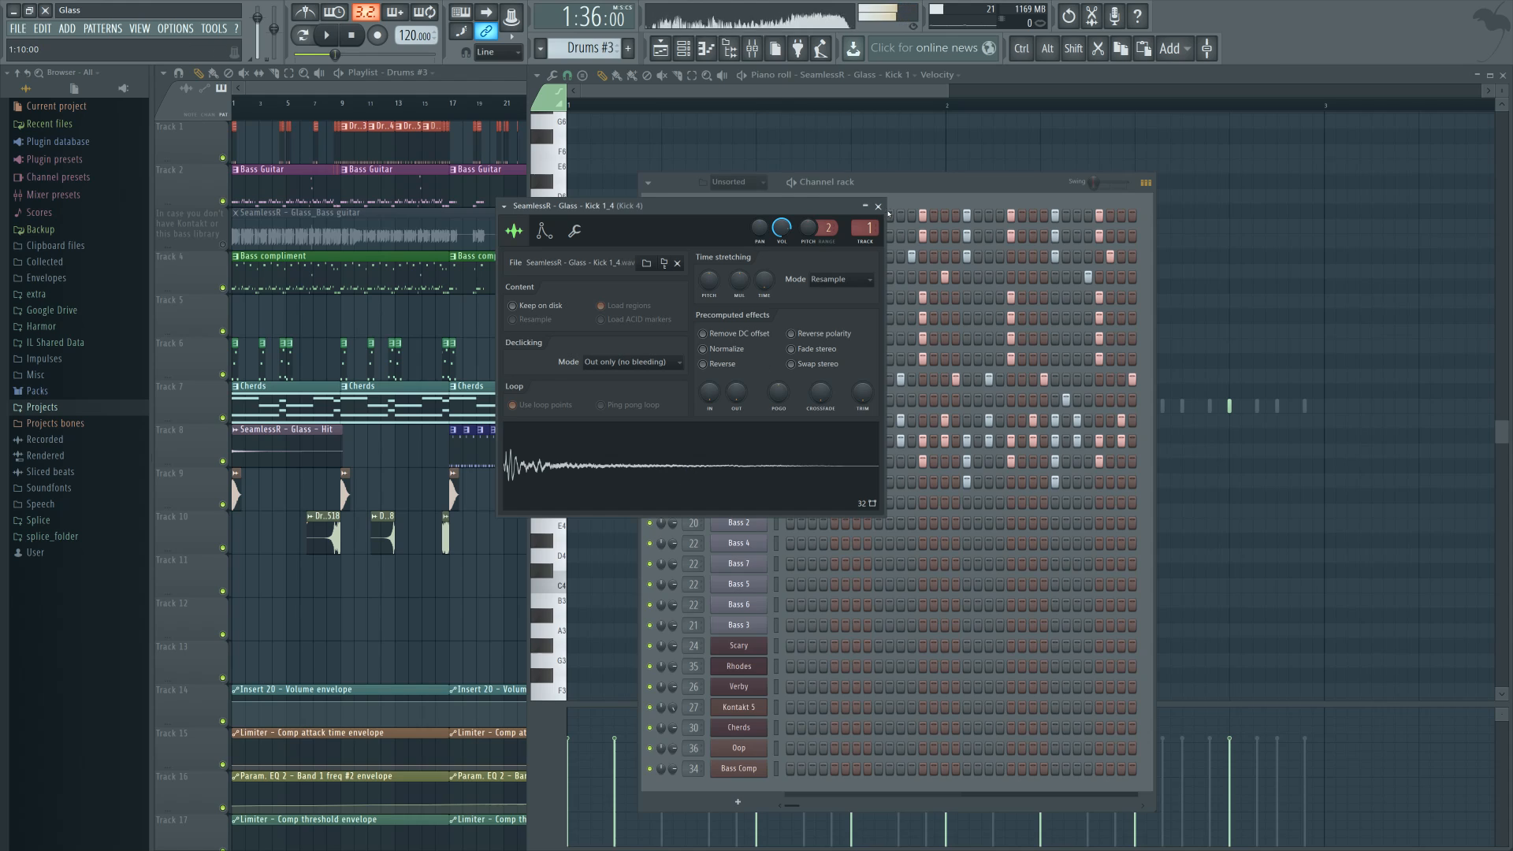
left_click(878, 205)
Open and audition the four snare samples in turn: Snare, Snare_2, Snare_3 and Snare_4
left_click(748, 299)
left_click(790, 446)
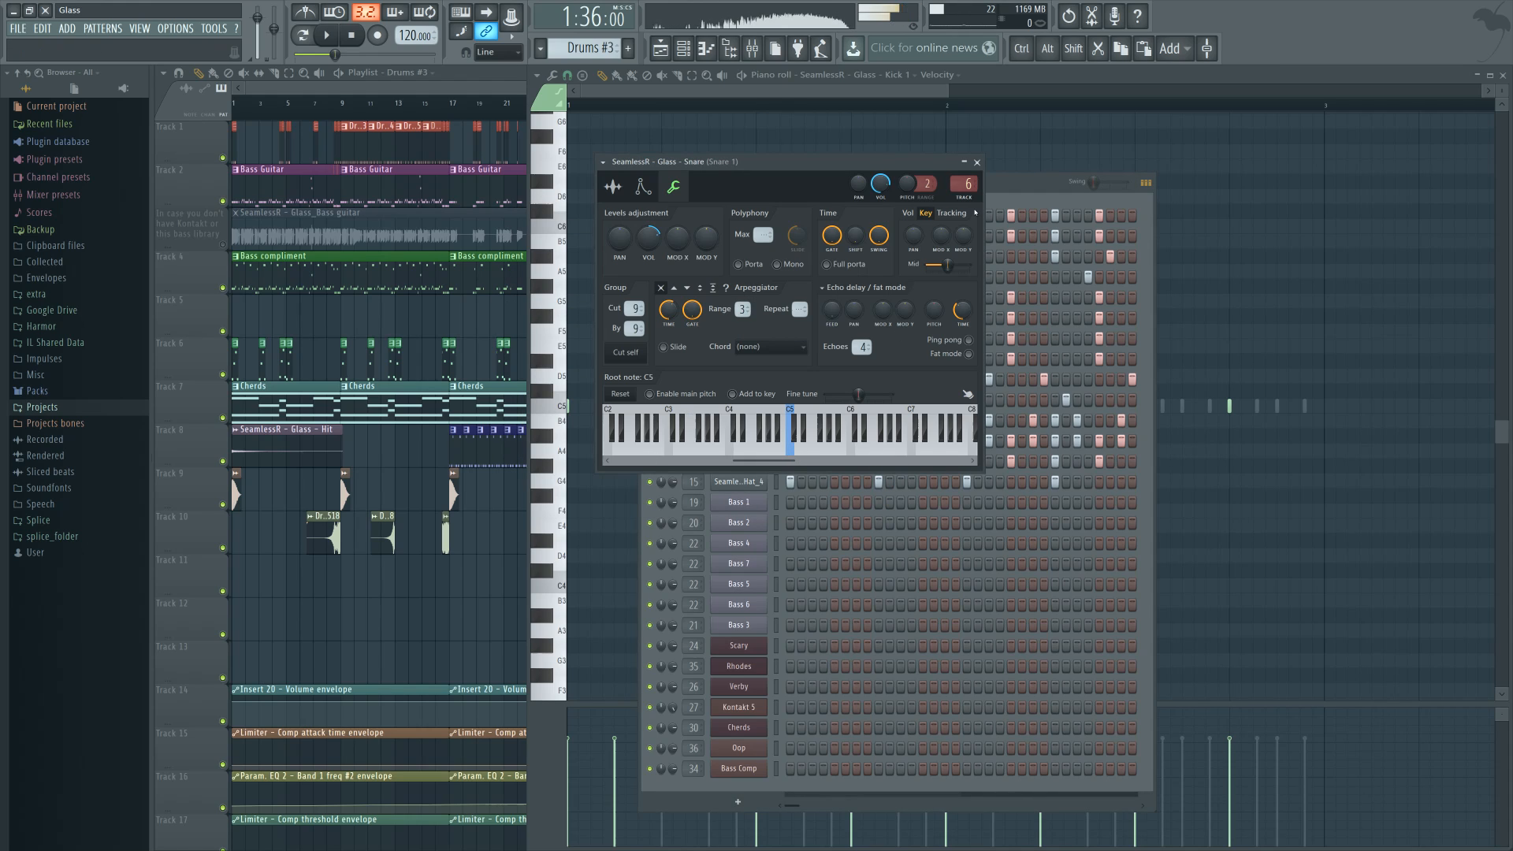
left_click(978, 163)
left_click(754, 318)
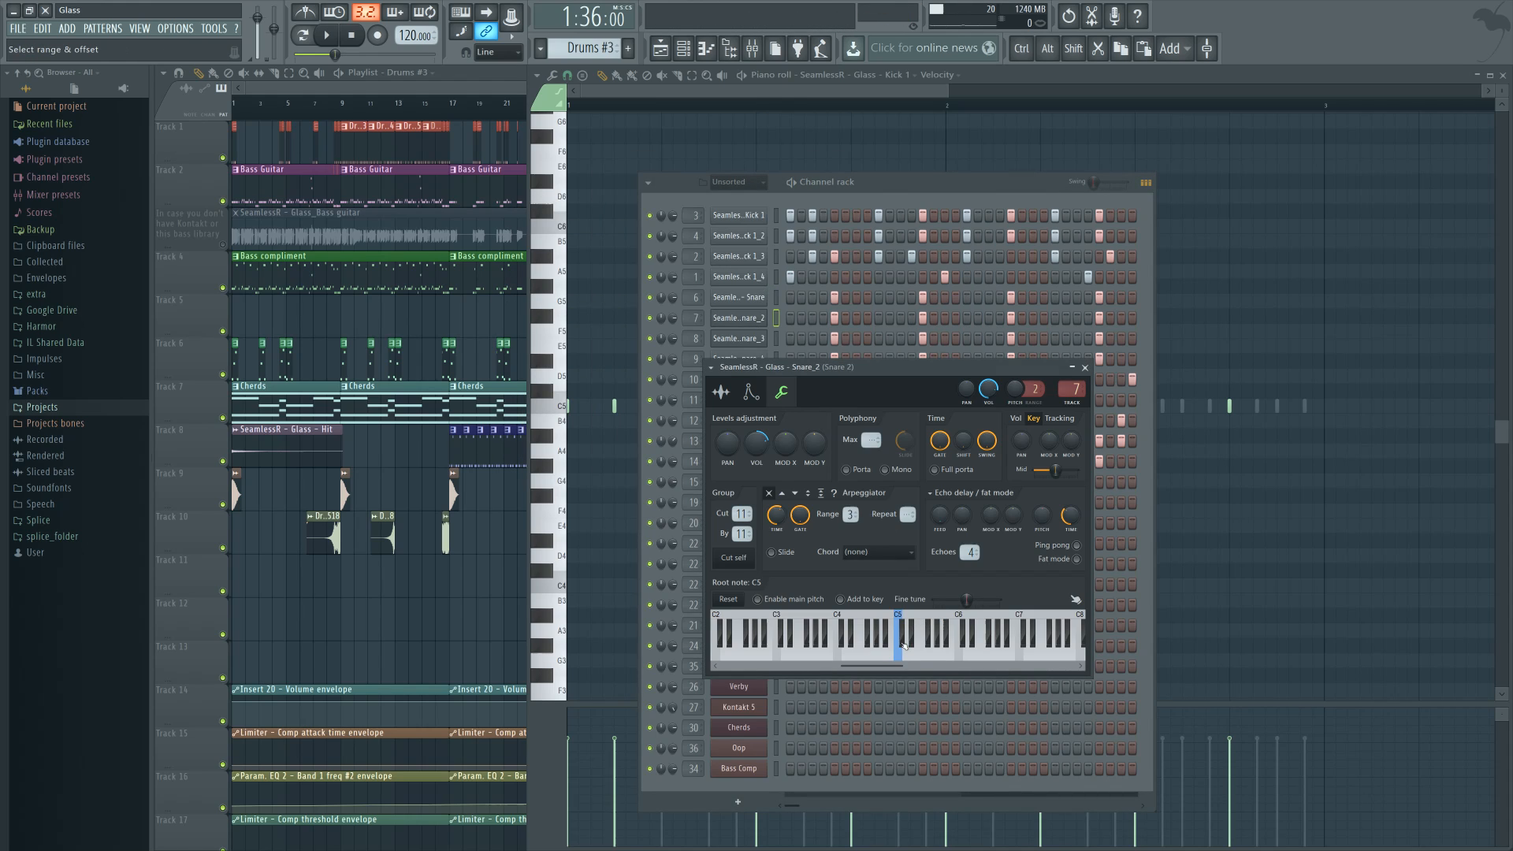
left_click(754, 341)
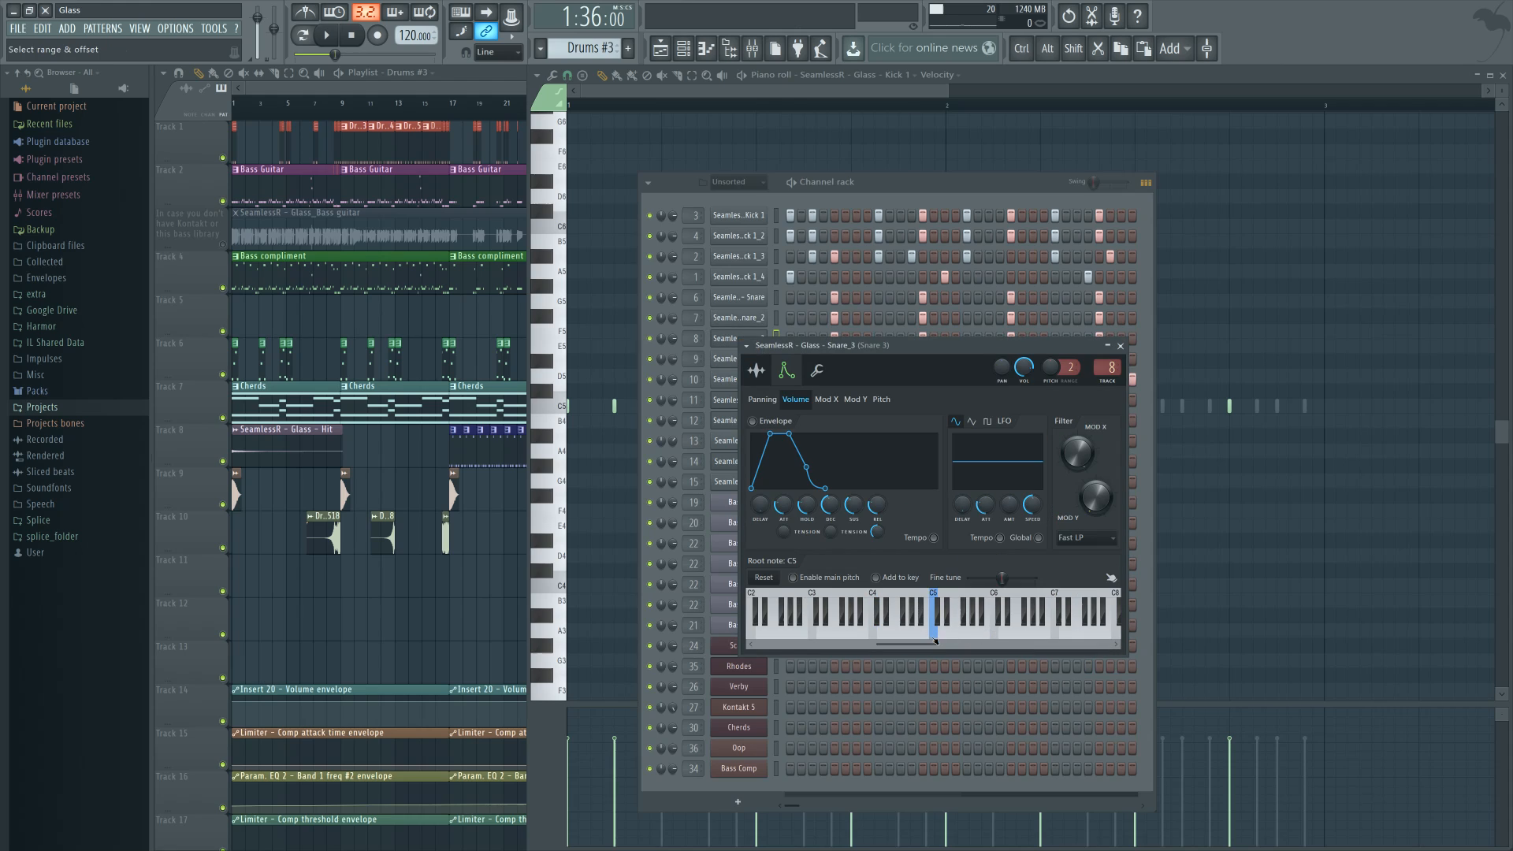
left_click_drag(888, 367, 1130, 353)
left_click(739, 359)
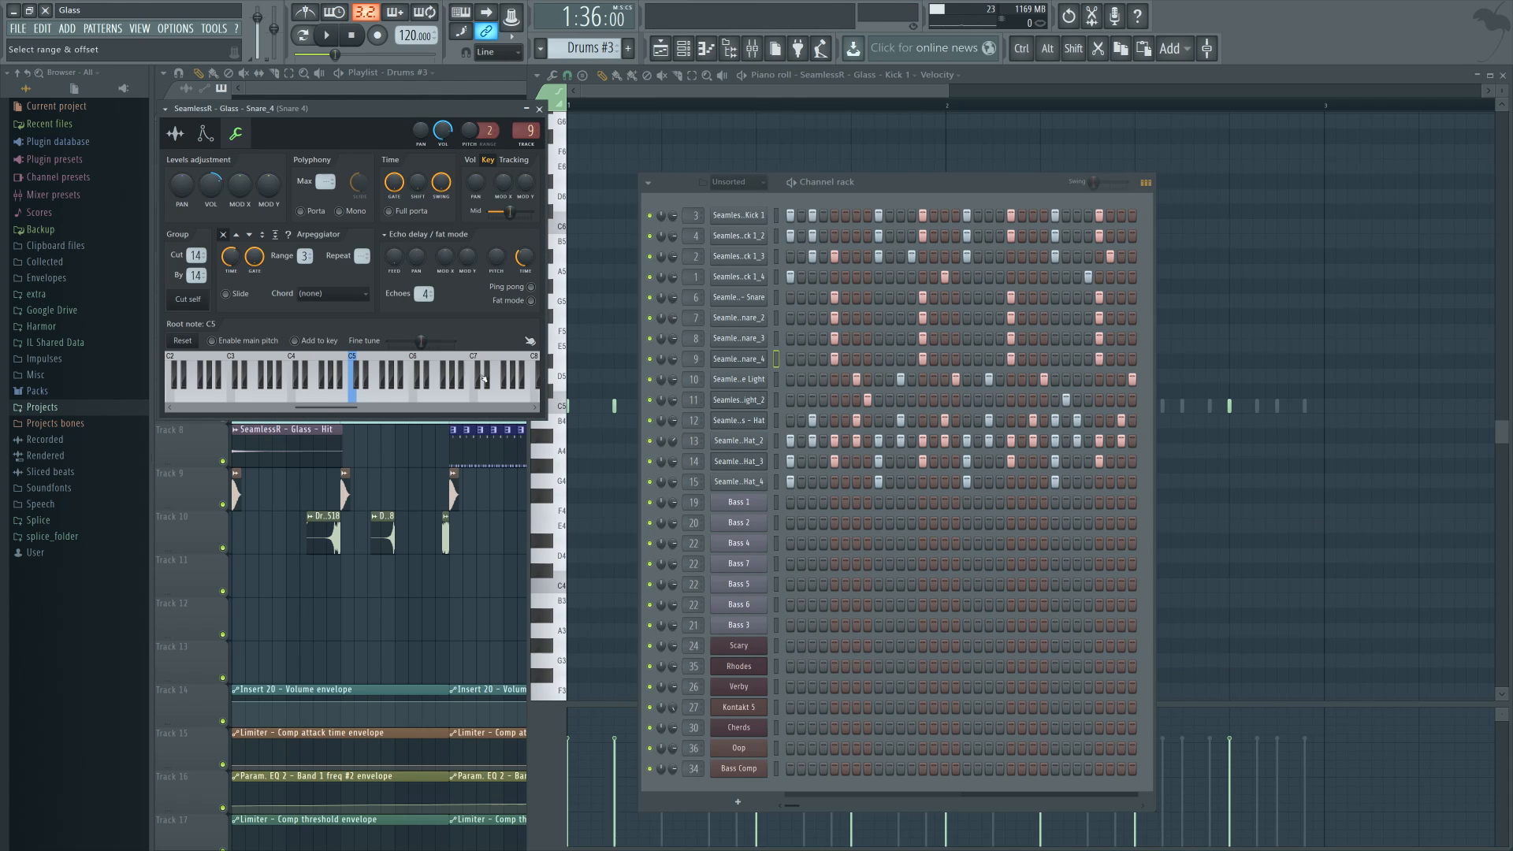
left_click(354, 398)
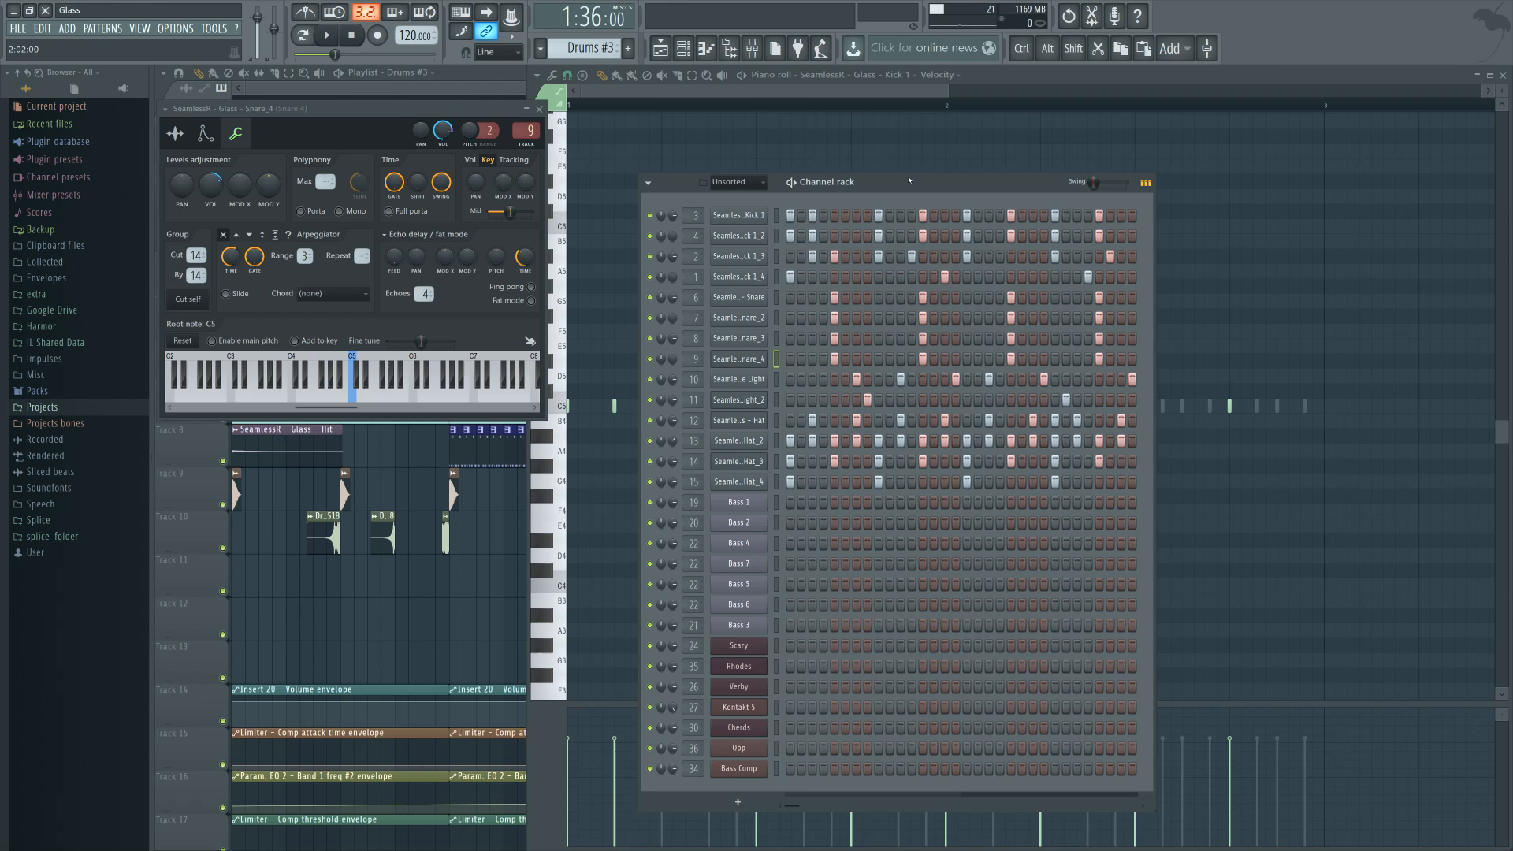
left_click(540, 109)
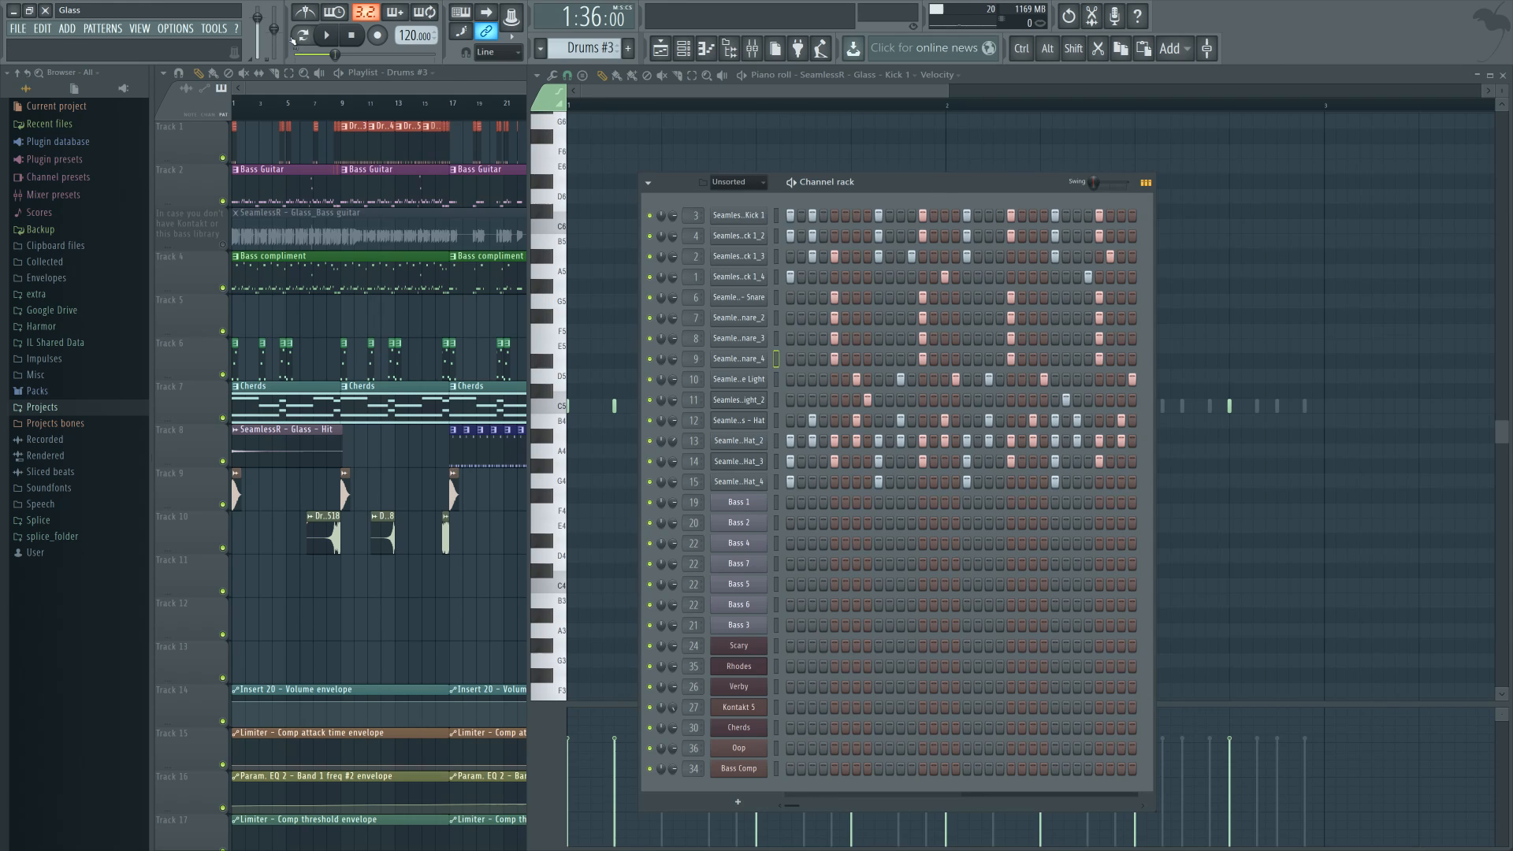
Play the Drums #3 pattern, stop it, and hide the channel rack
left_click(326, 35)
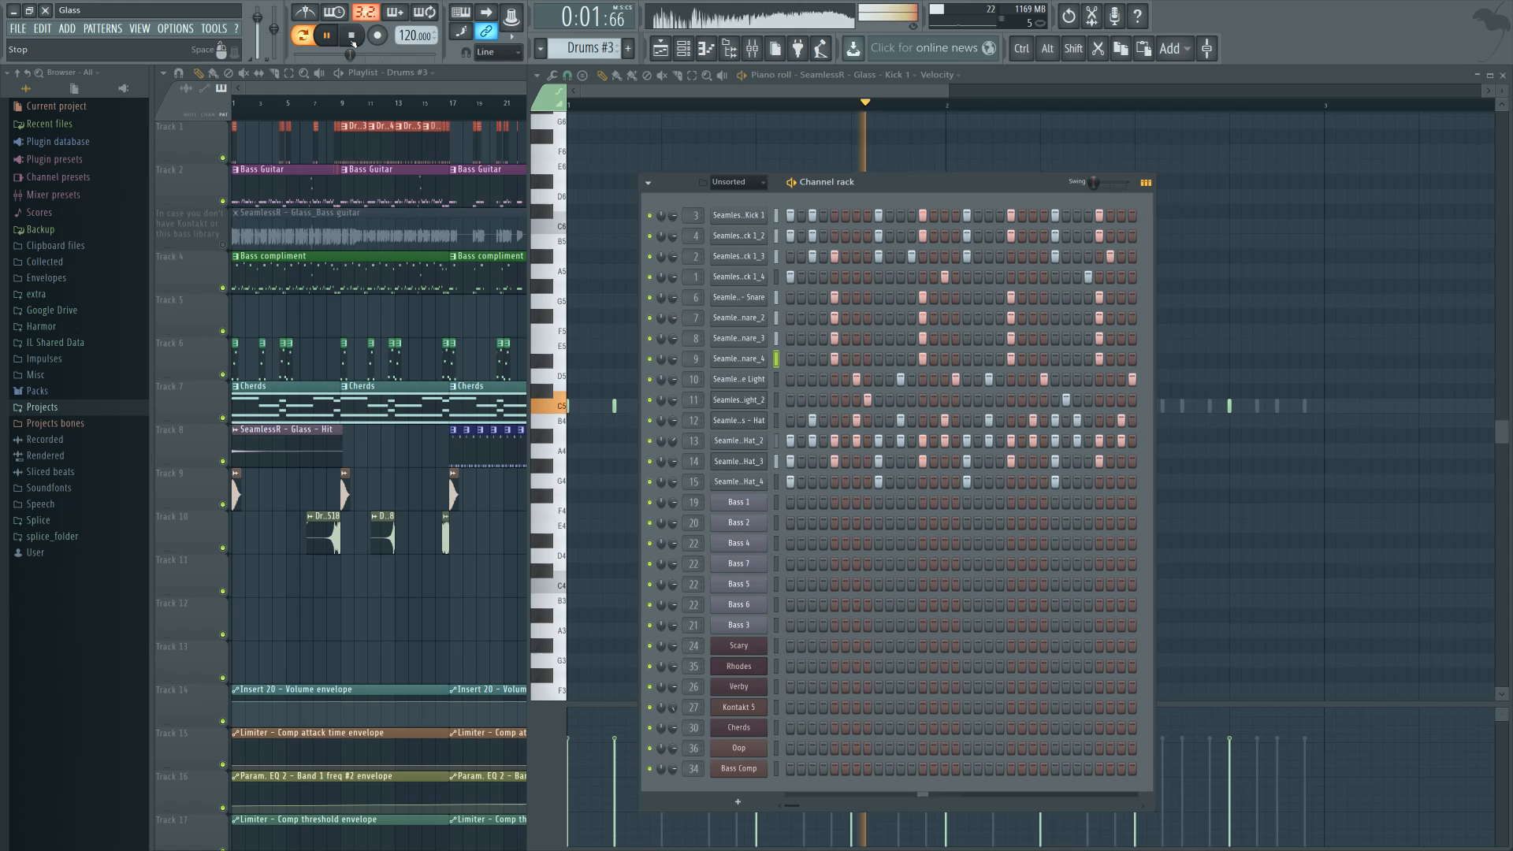
left_click(351, 36)
key("F6")
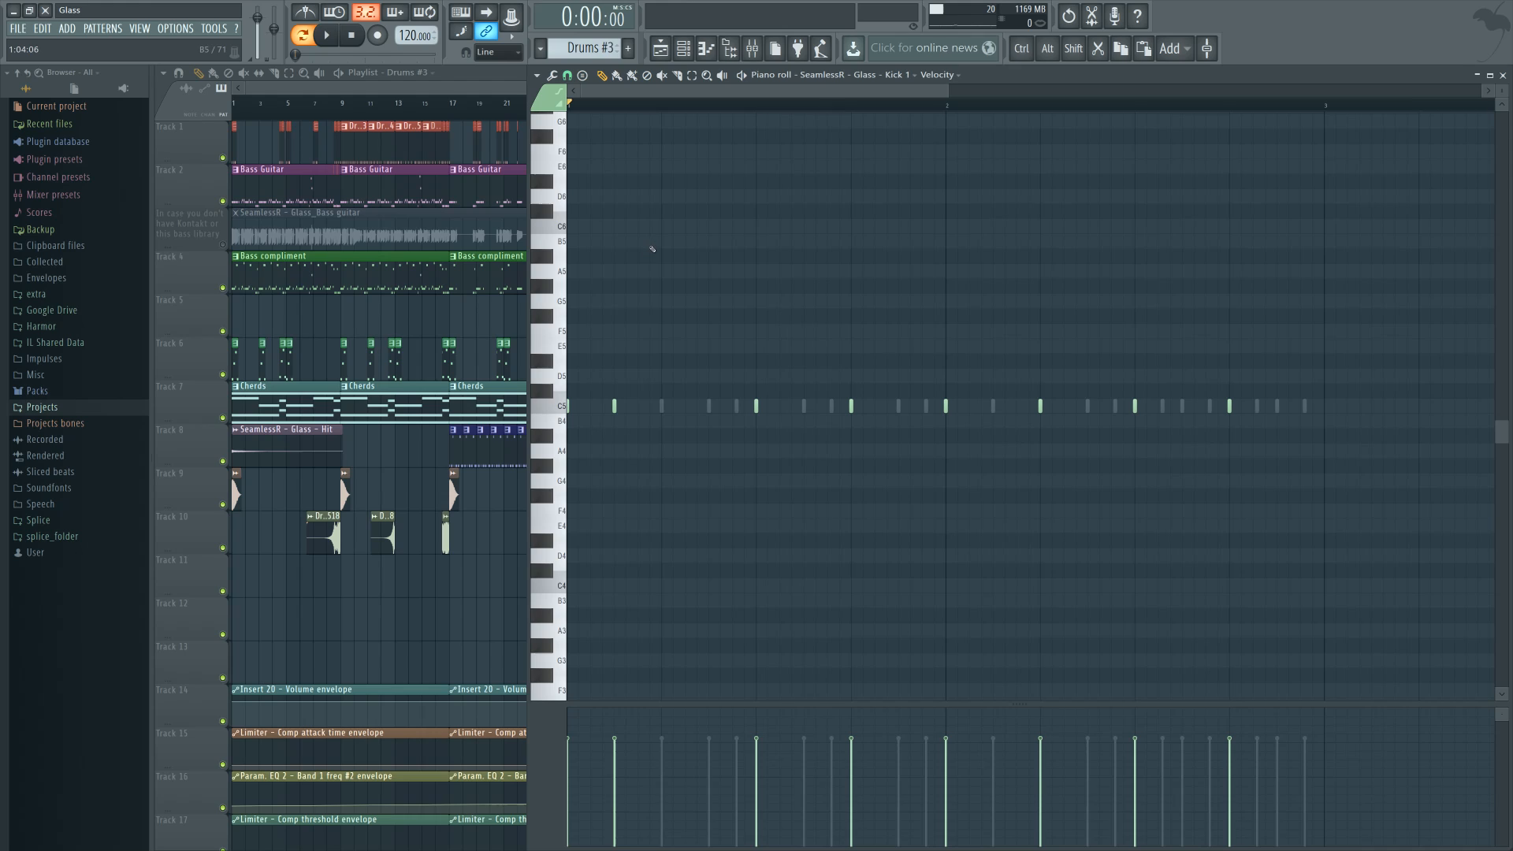
Switch the piano roll to the Snare Light_2 notes and to the Kick 1_3 notes through their ghost notes
right_click(738, 408)
right_click(738, 408)
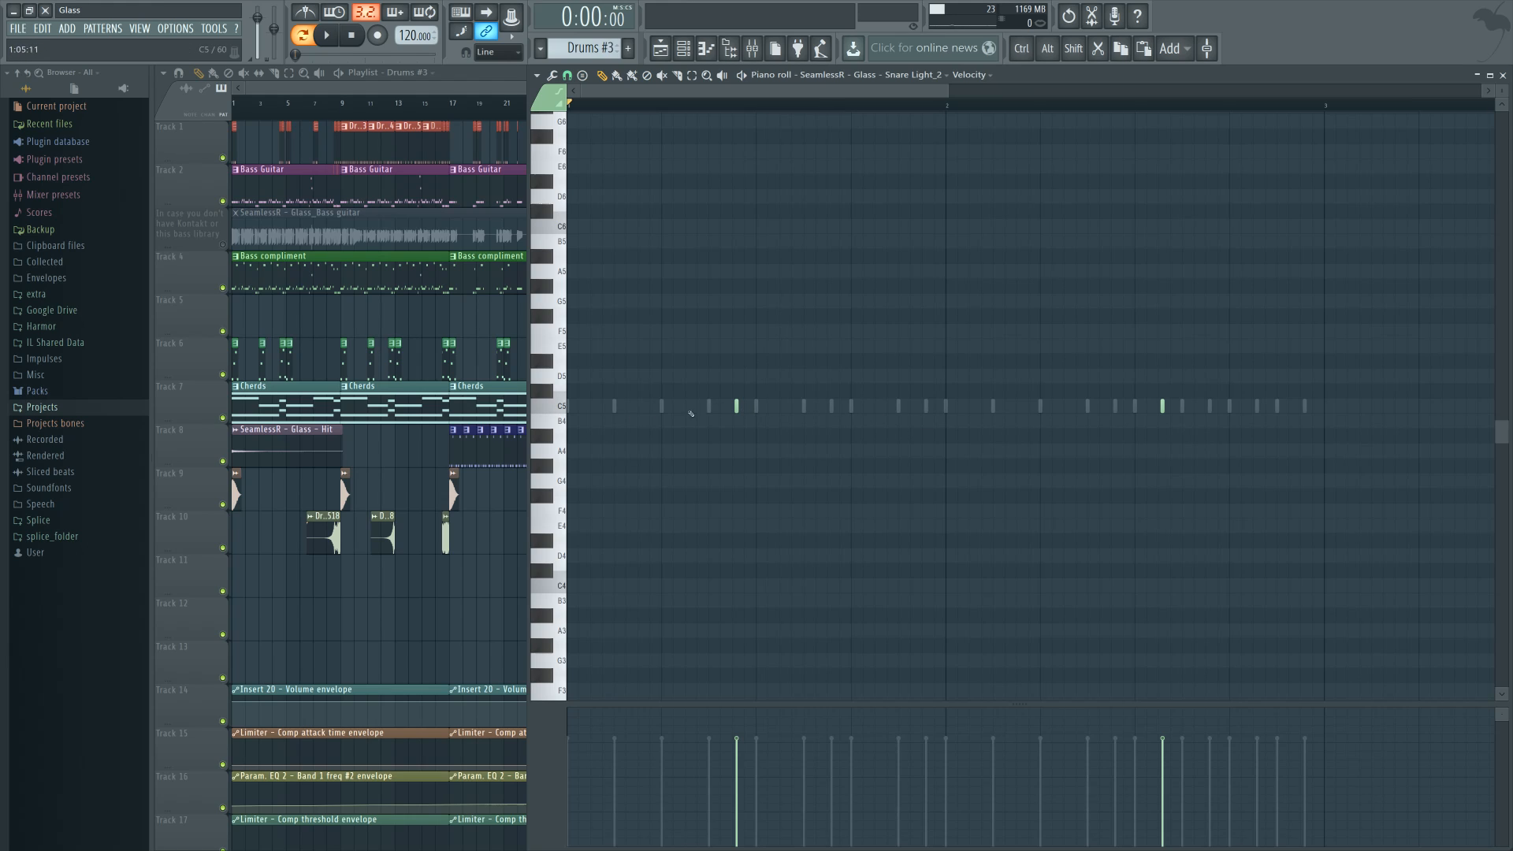
double_click(831, 406)
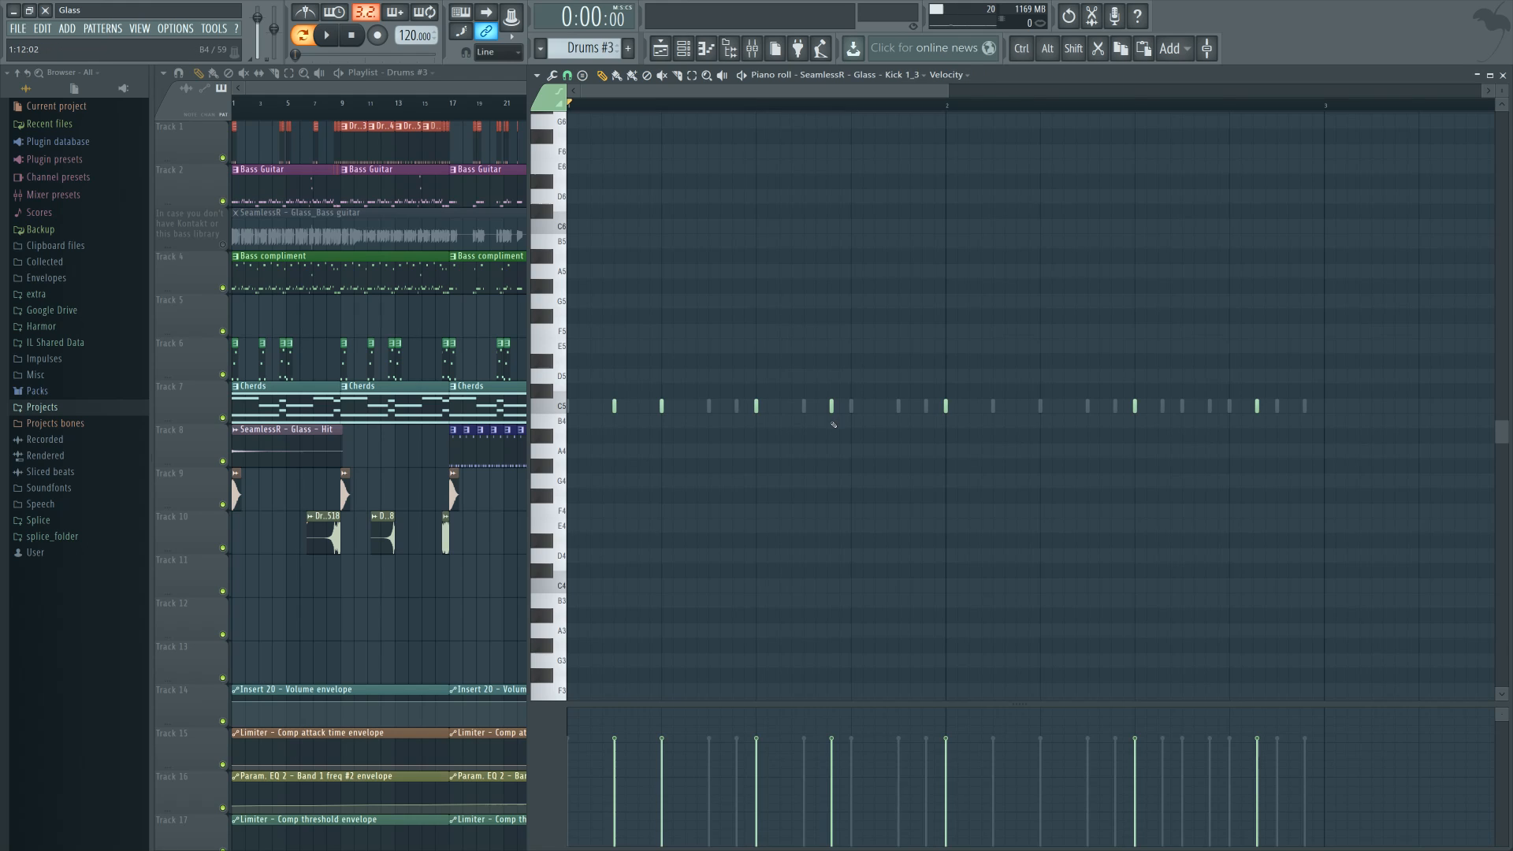
Bring back the channel rack and audition the Snare Light and Snare Light_2 samples
left_click(684, 48)
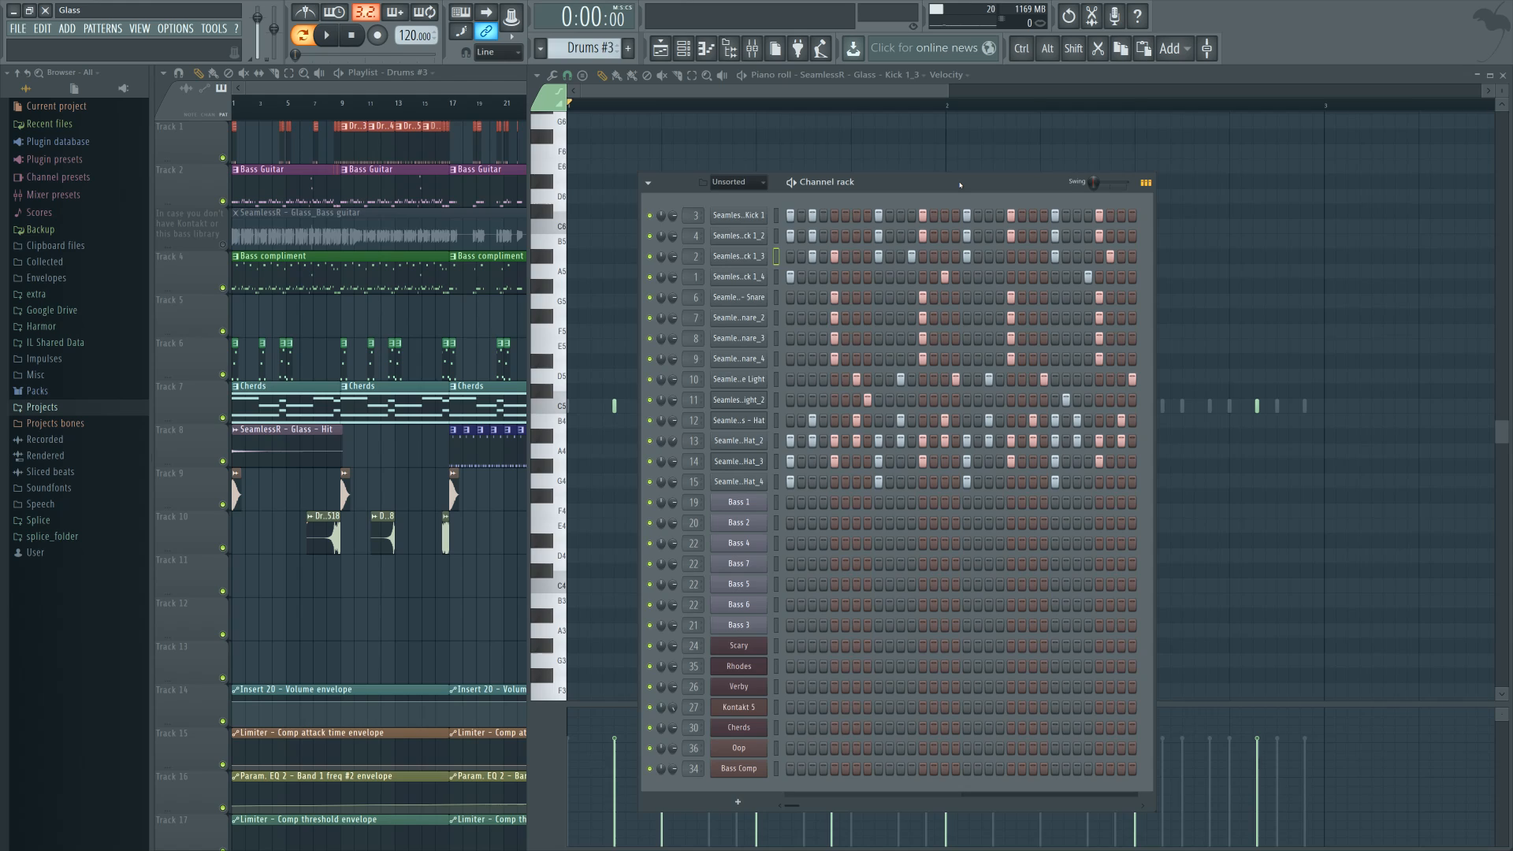
left_click(738, 379)
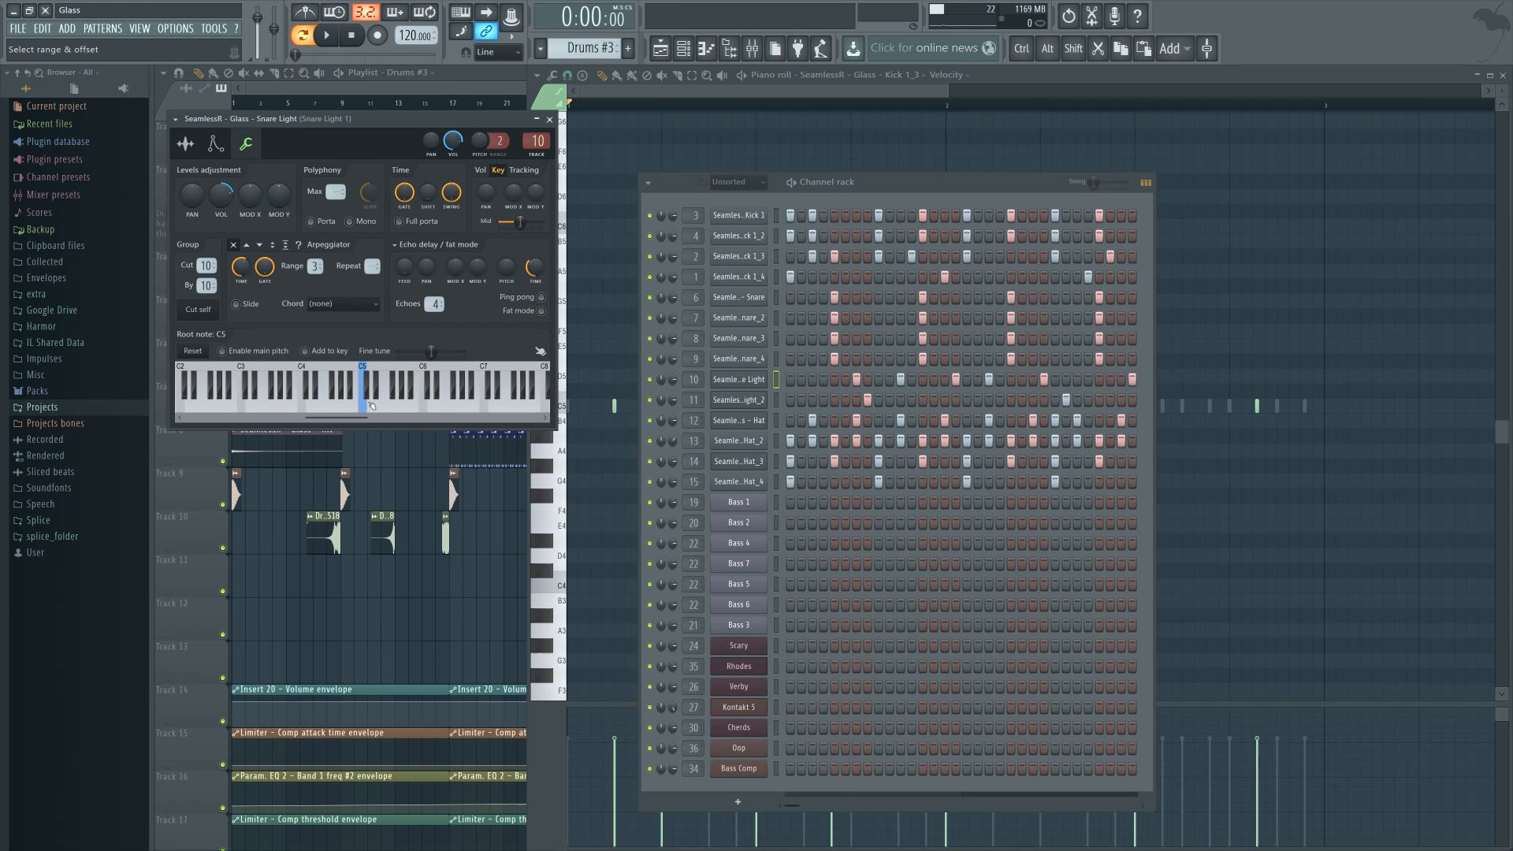
left_click(738, 400)
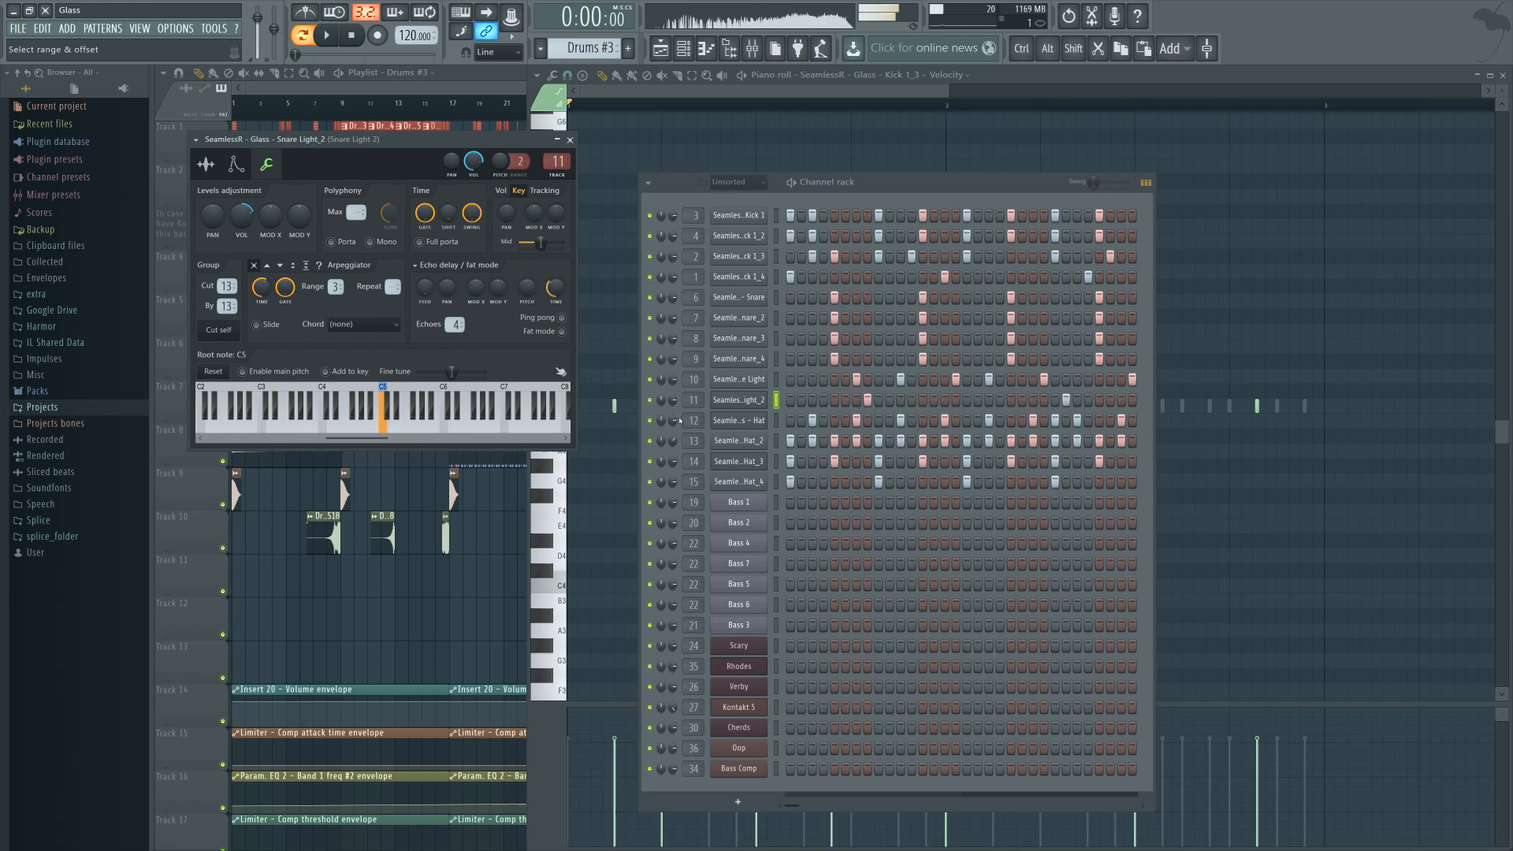
Open and audition the four hat samples in turn: Hat, Hat_2, Hat_3 and Hat_4
left_click(734, 423)
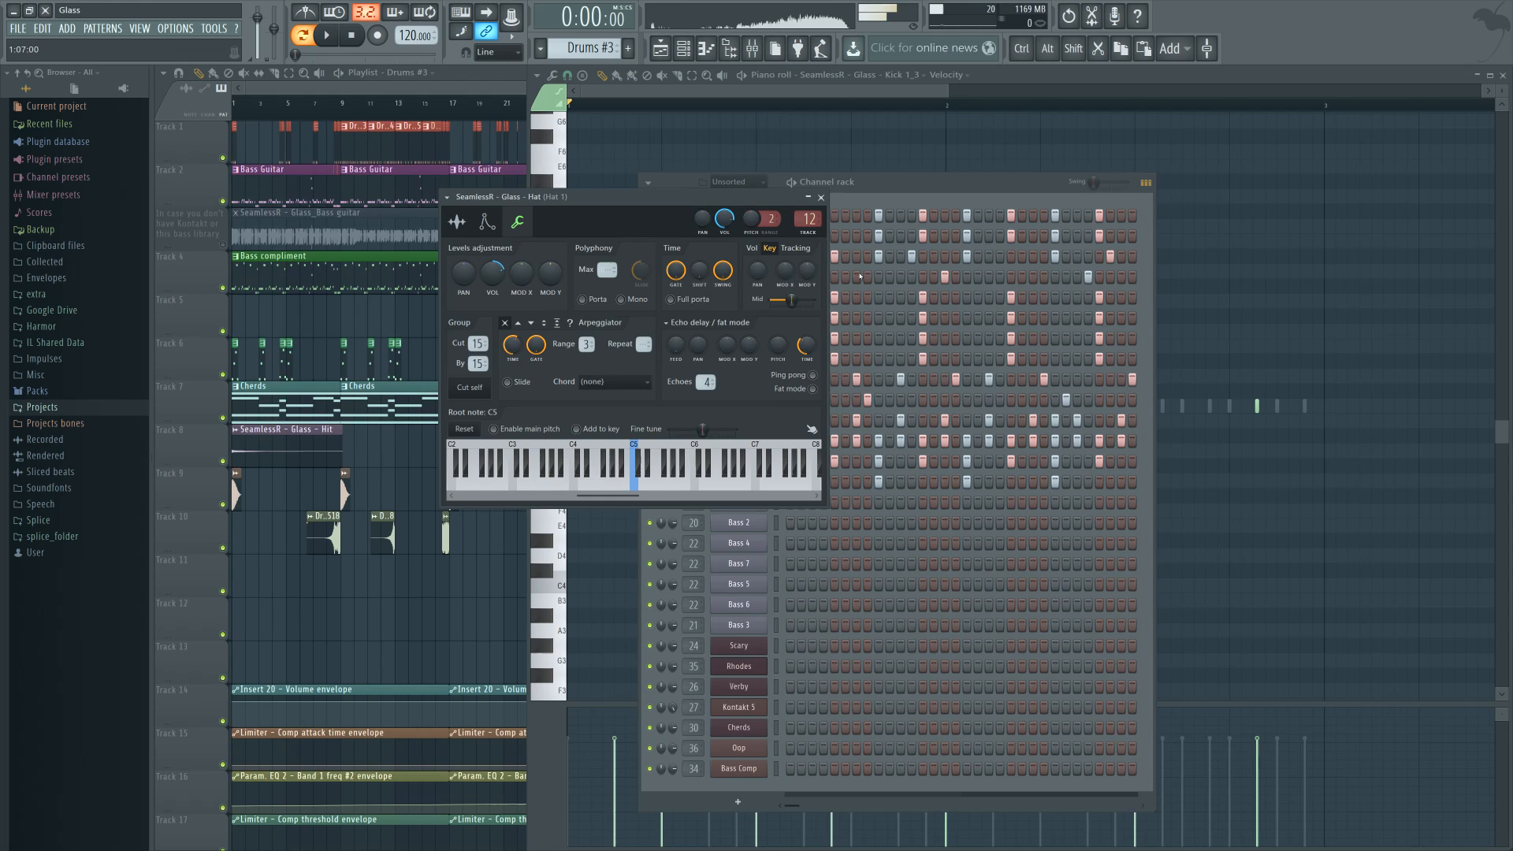
left_click(822, 197)
left_click(738, 441)
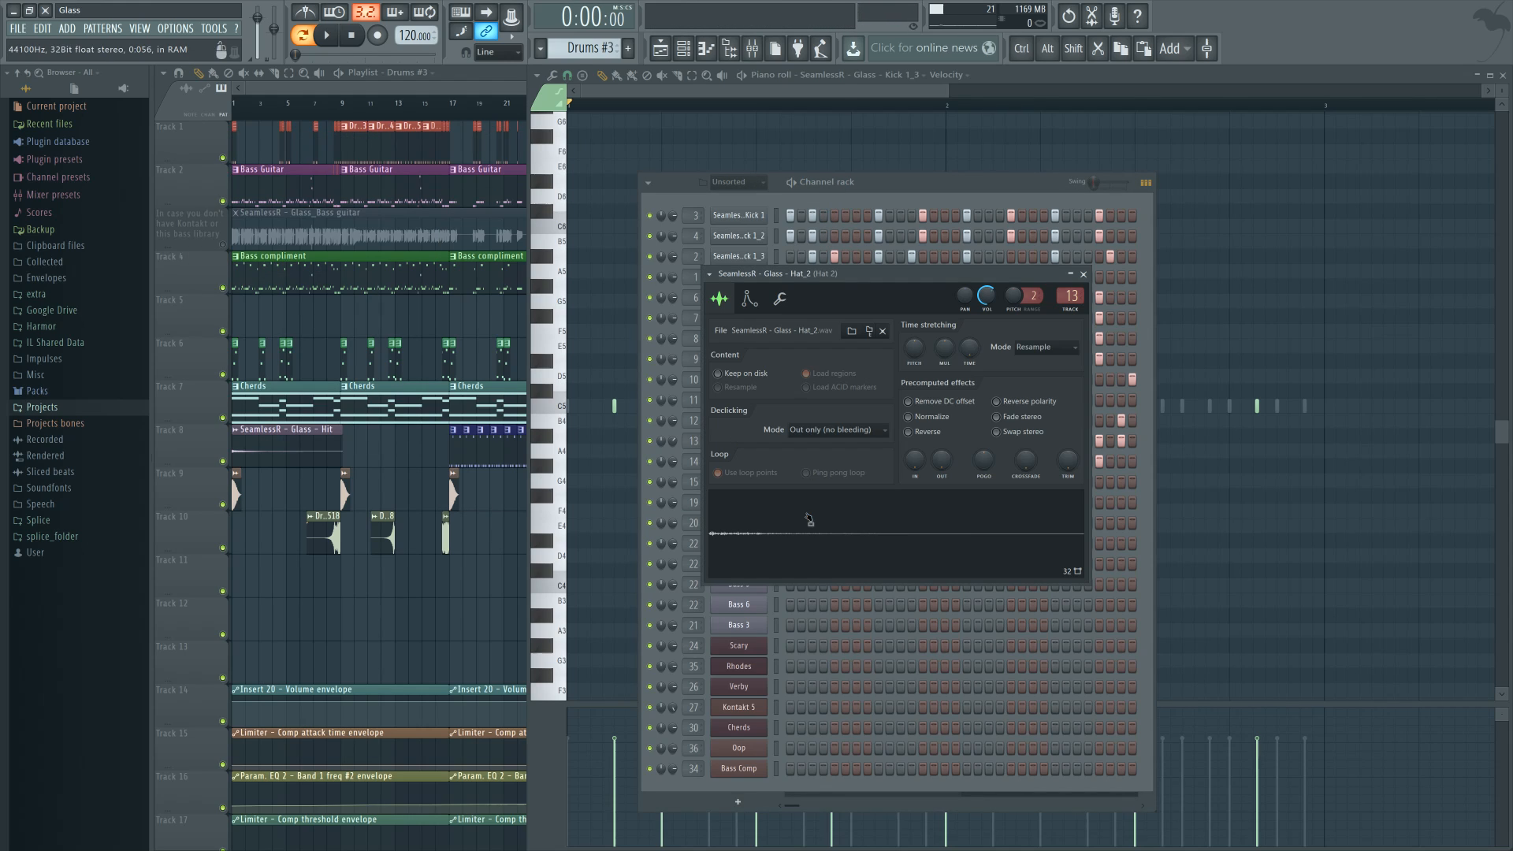
left_click(1084, 274)
left_click(739, 461)
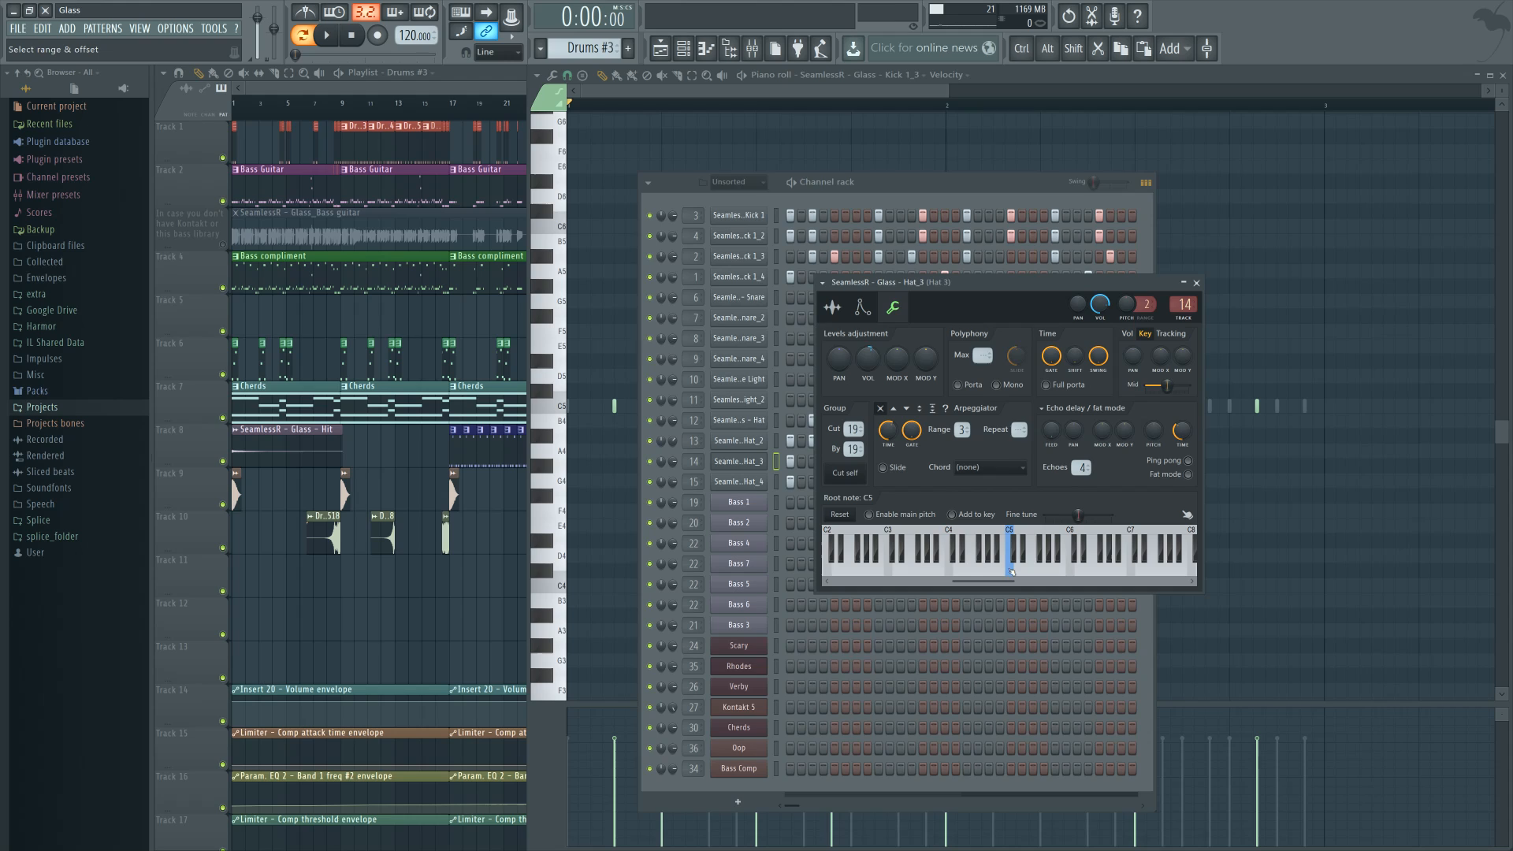
left_click(743, 485)
left_click(981, 601)
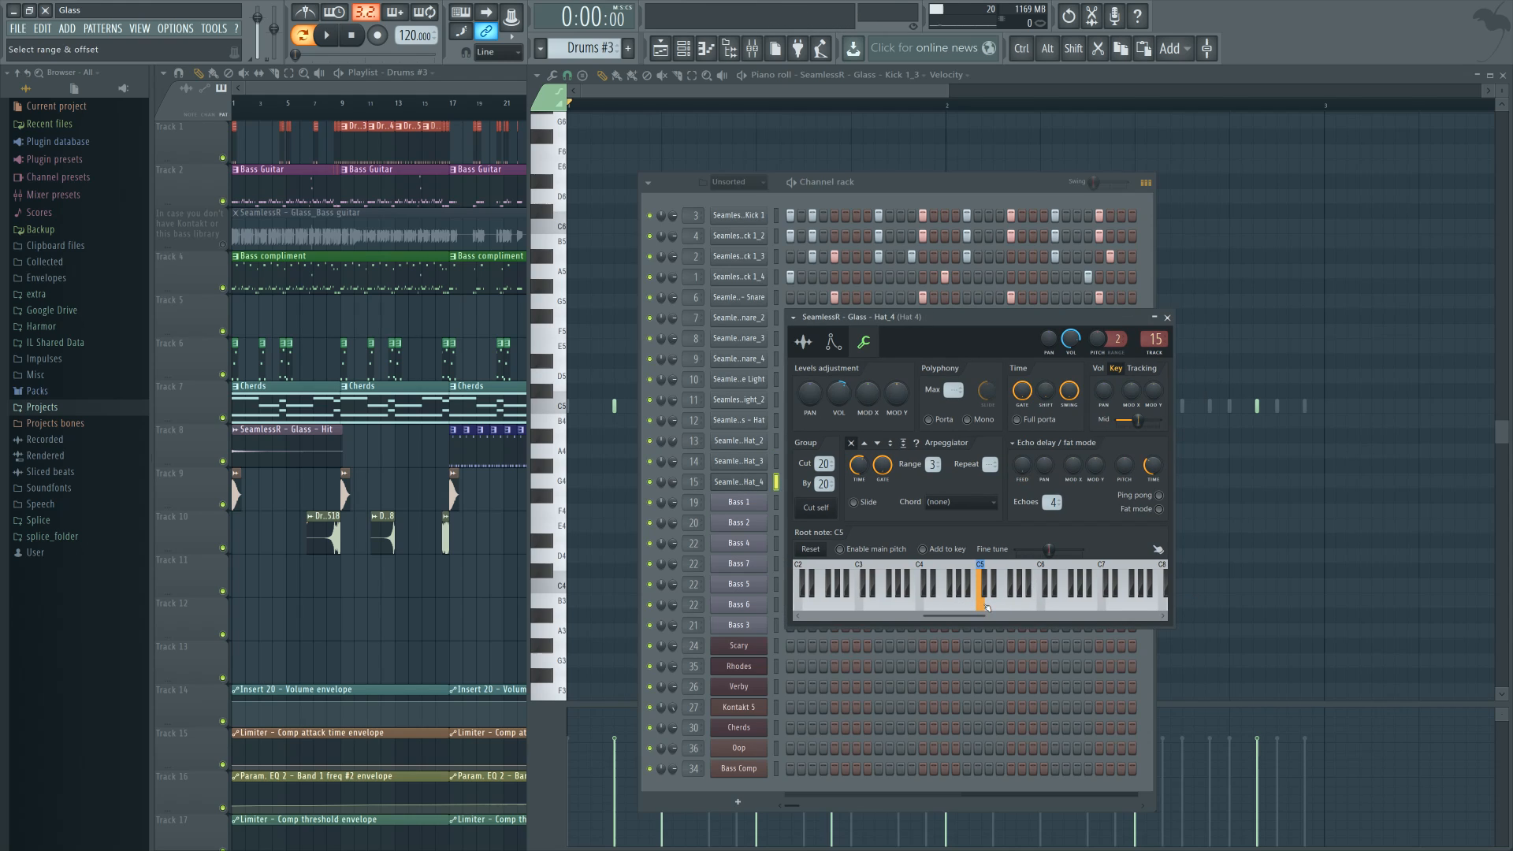
left_click(1165, 319)
Play the Drums #3 pattern with all its layers and stop it
left_click_drag(930, 196, 942, 198)
key("space")
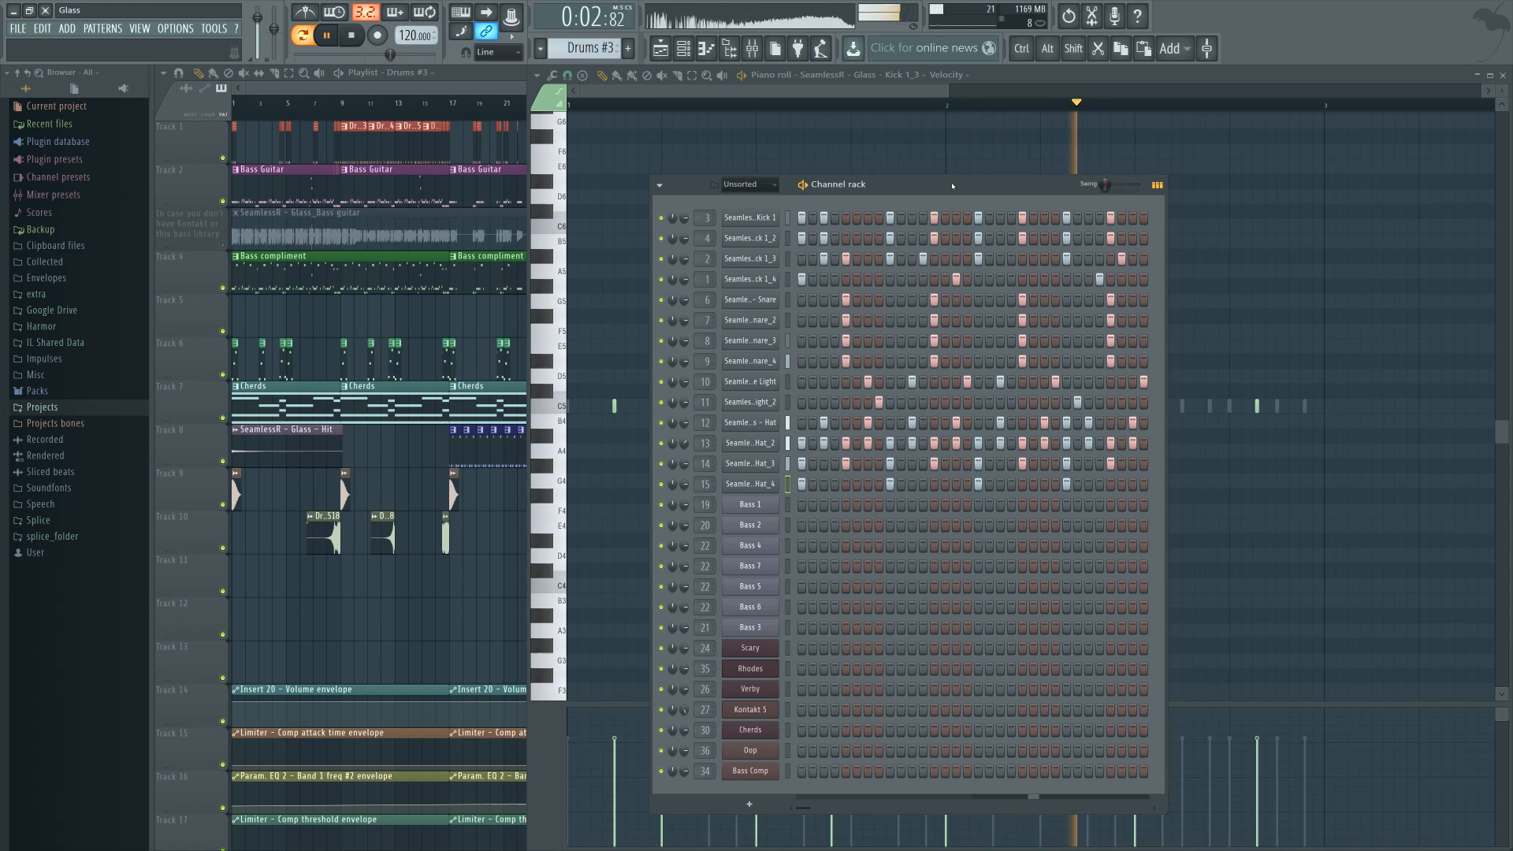
key("space")
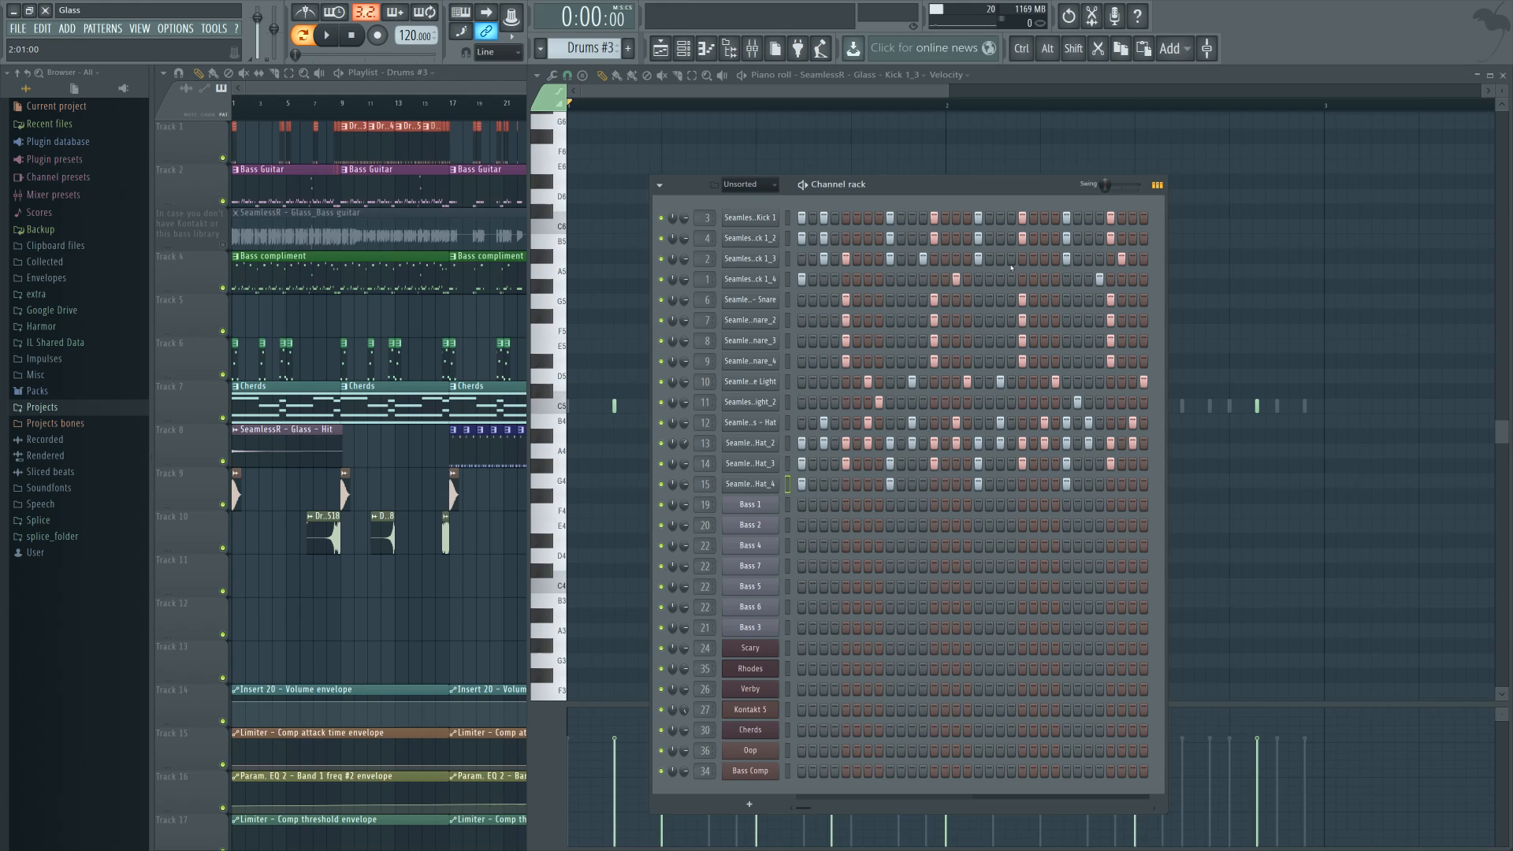
Open and audition the Kick 1_4 and Kick 1_3 samples, closing each one
left_click(761, 278)
left_click(753, 478)
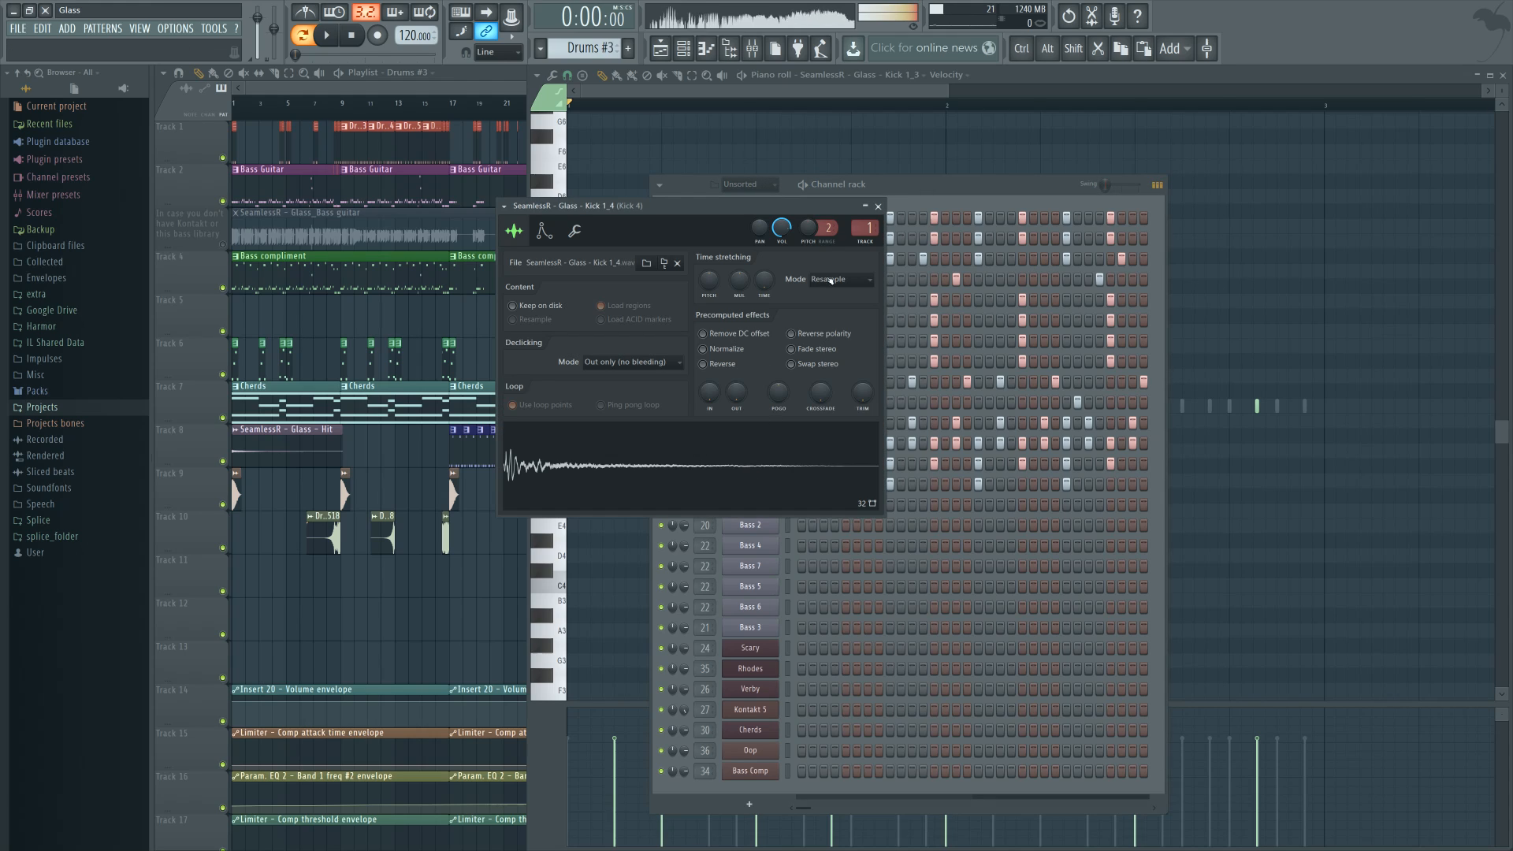
left_click(873, 205)
left_click(750, 258)
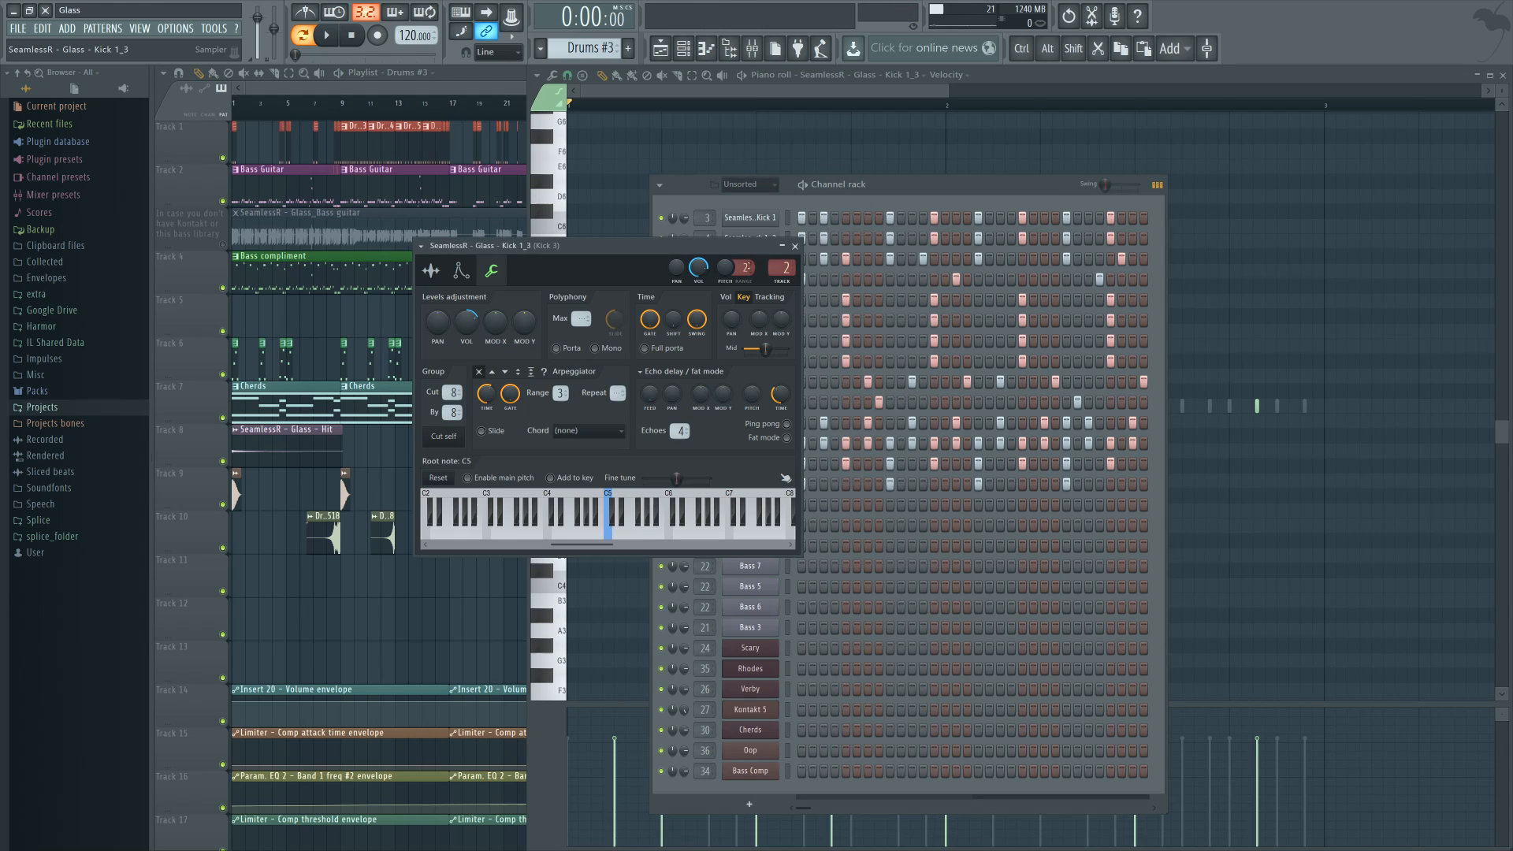
left_click(612, 541)
left_click(794, 246)
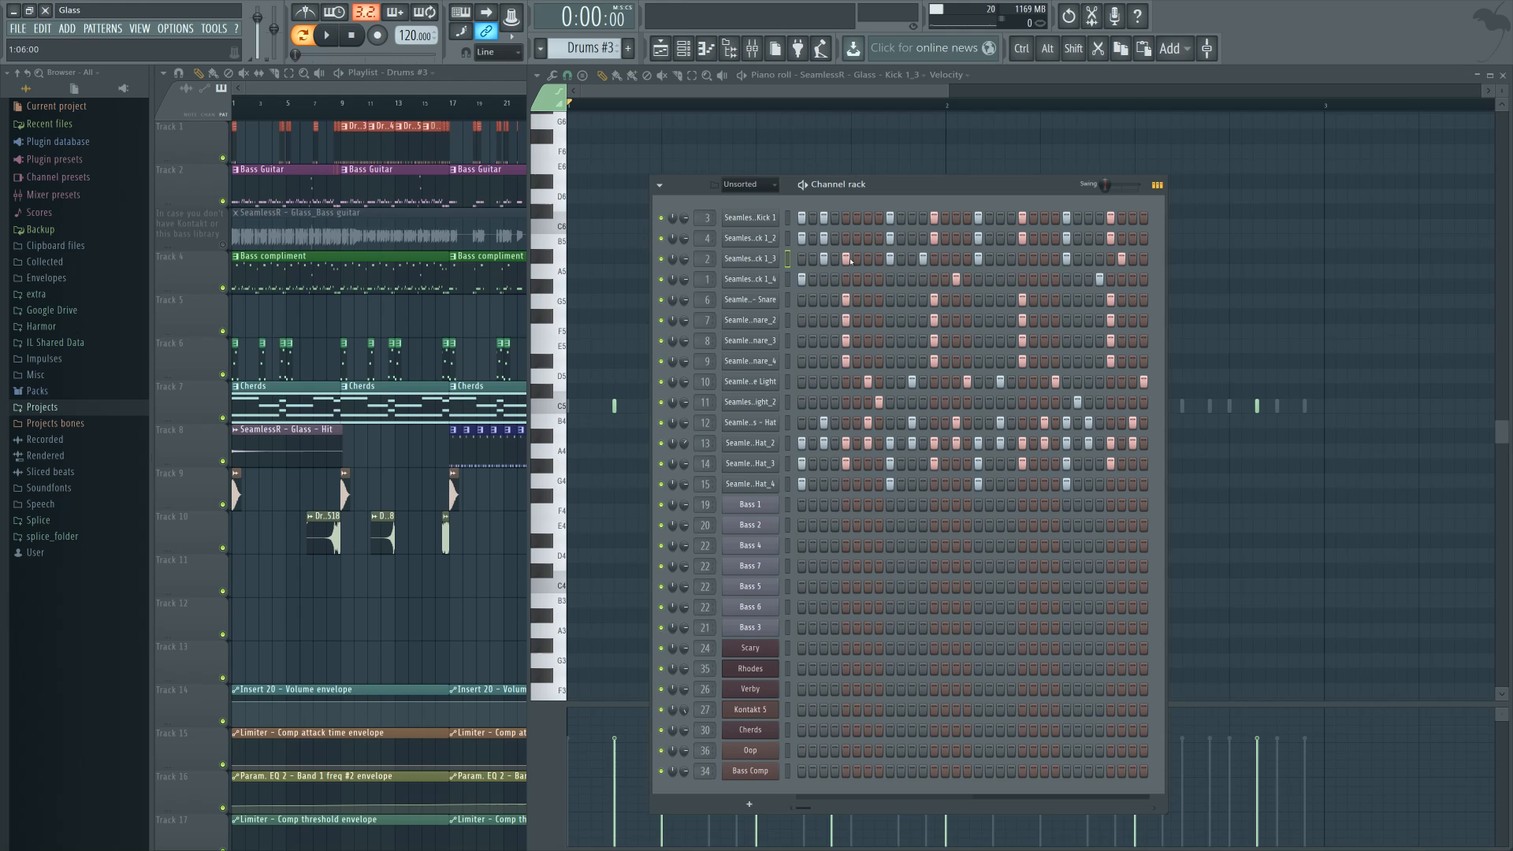
Open the Fruity Limiter on the mixer's side track and select the Kick 2 track to view its routing
left_click(752, 48)
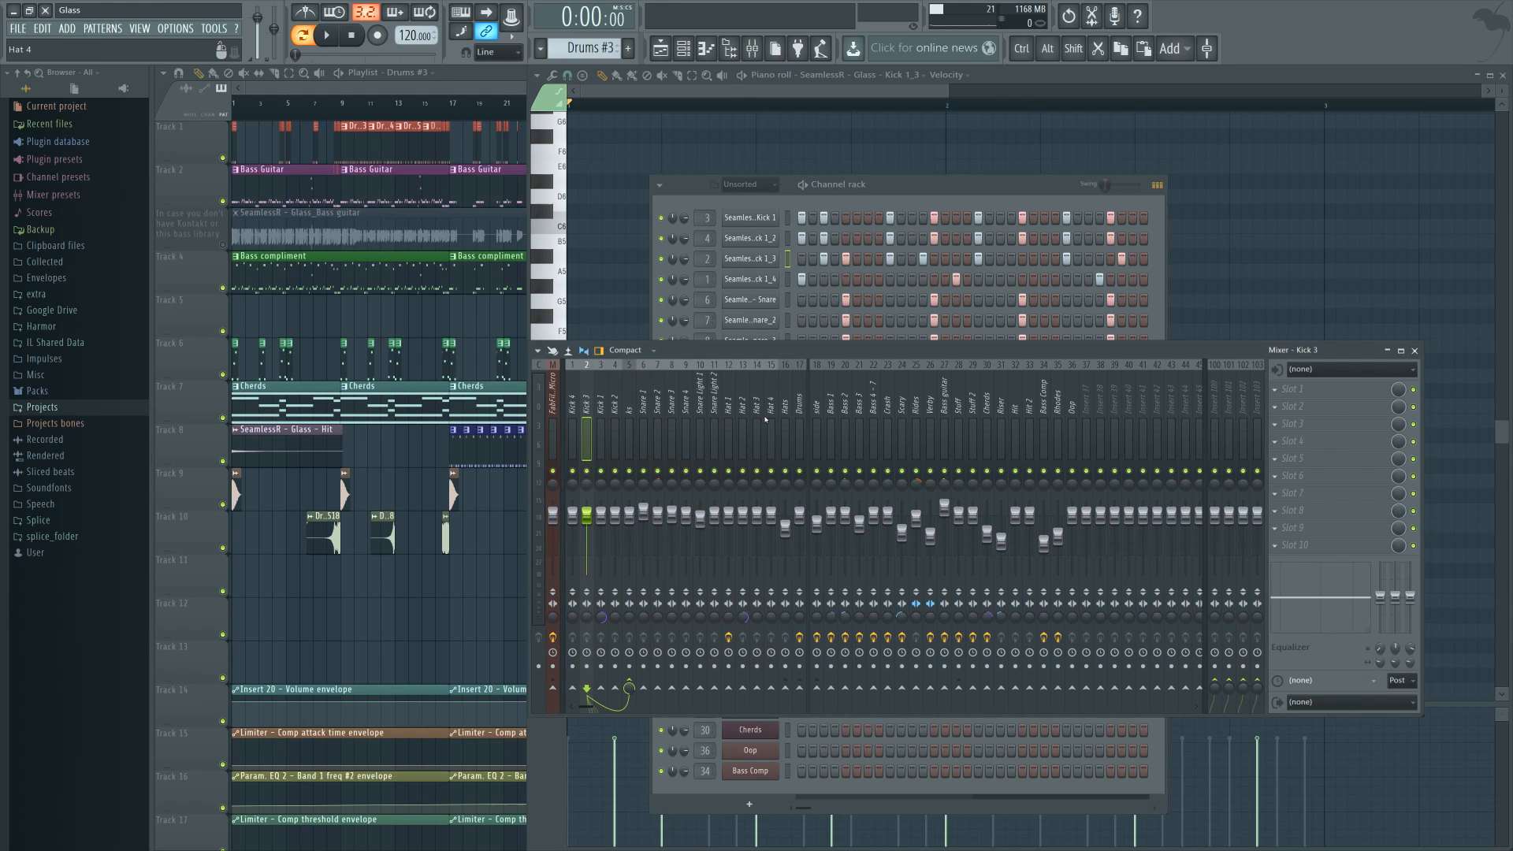
left_click(817, 430)
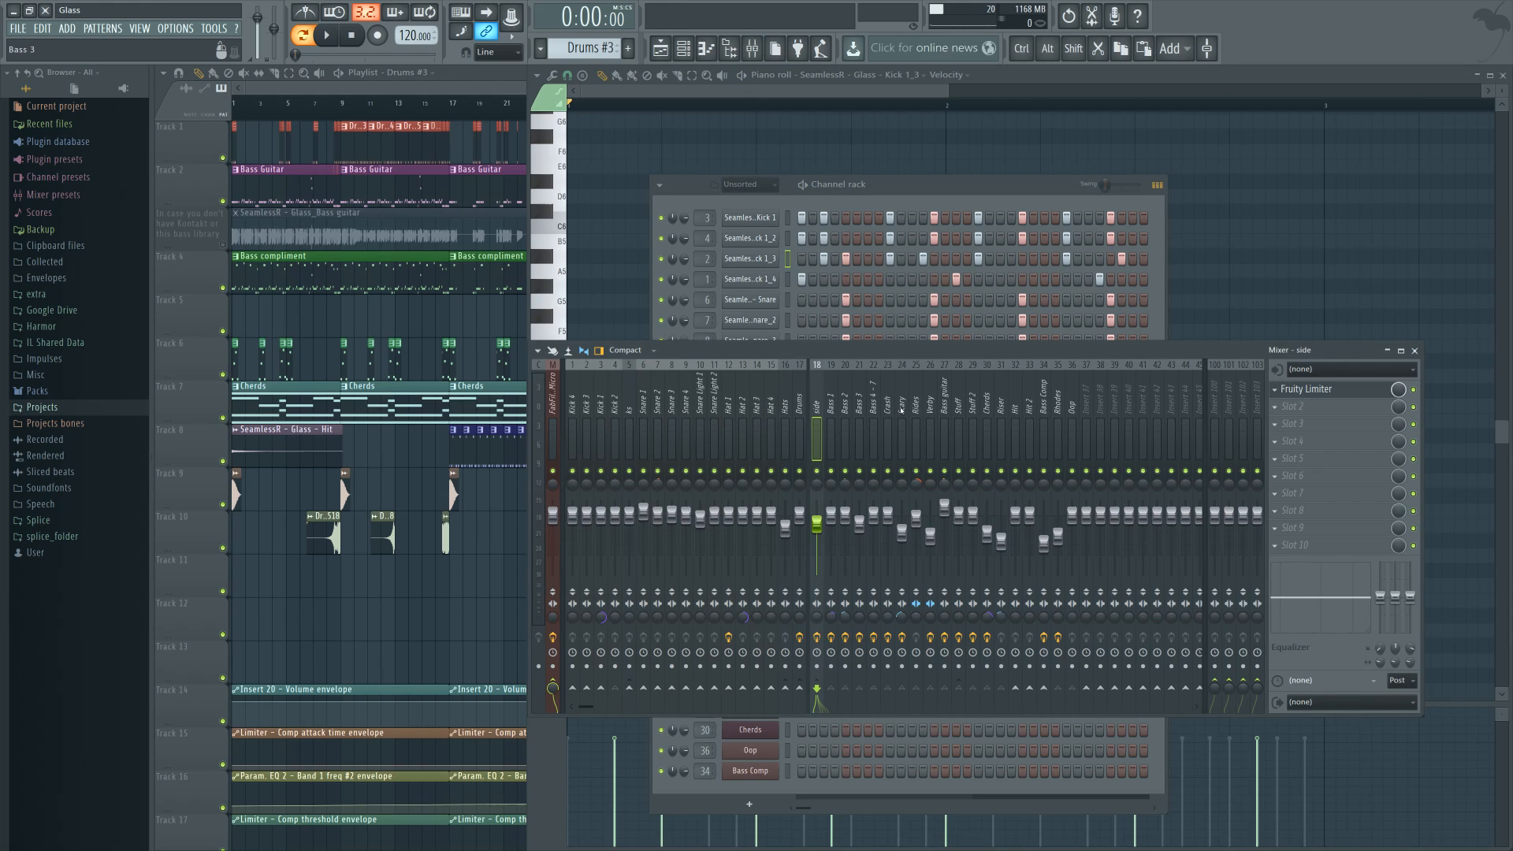
left_click(1347, 394)
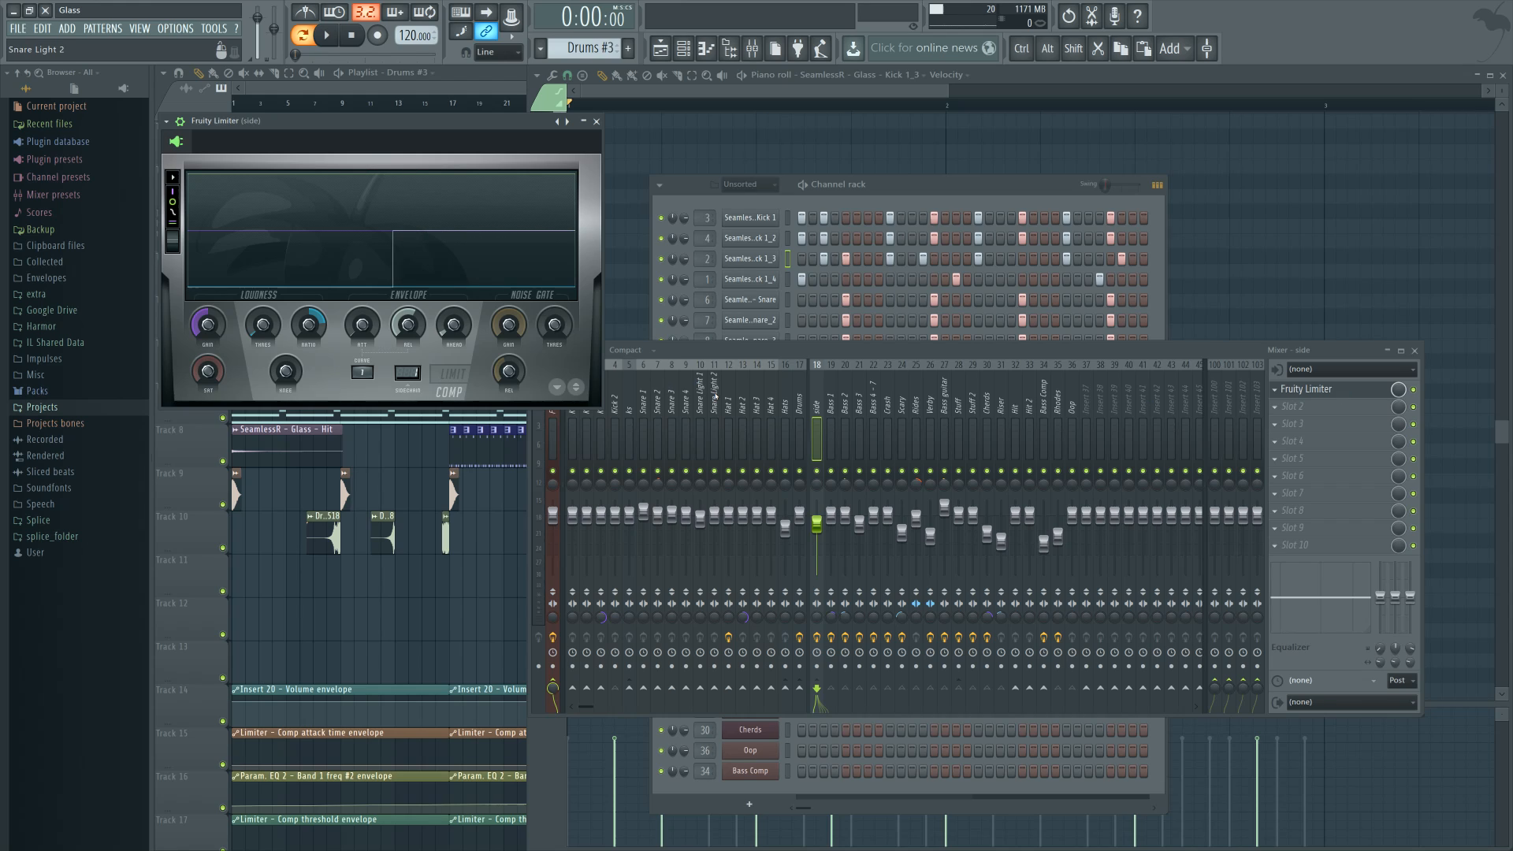
left_click(615, 408)
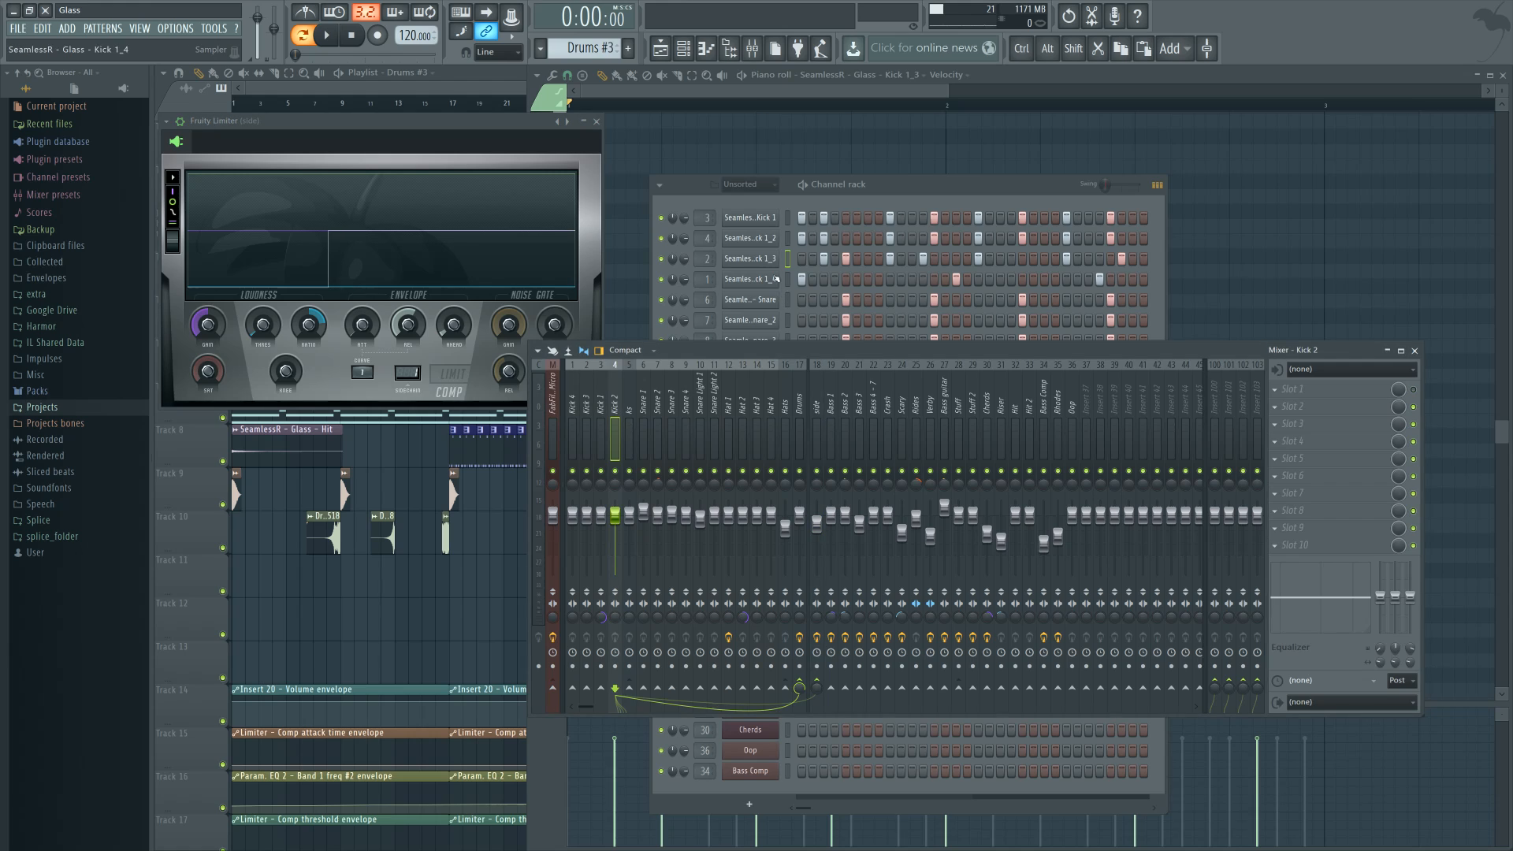
Open and audition the Kick 1_2 sample, bring the channel rack forward and close the sample's window
left_click(763, 241)
left_click(375, 411)
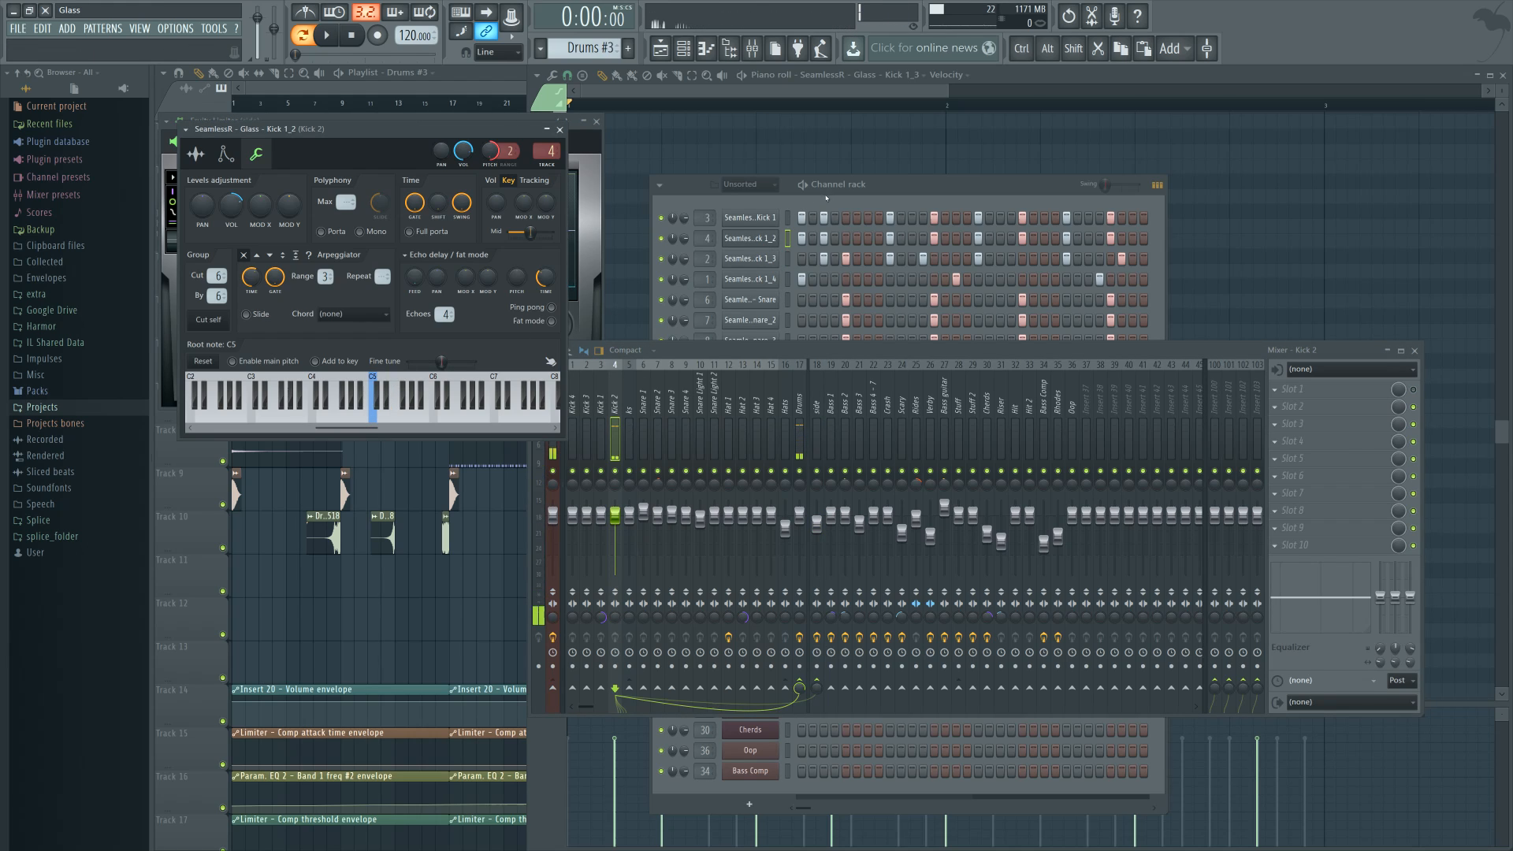
left_click(837, 241)
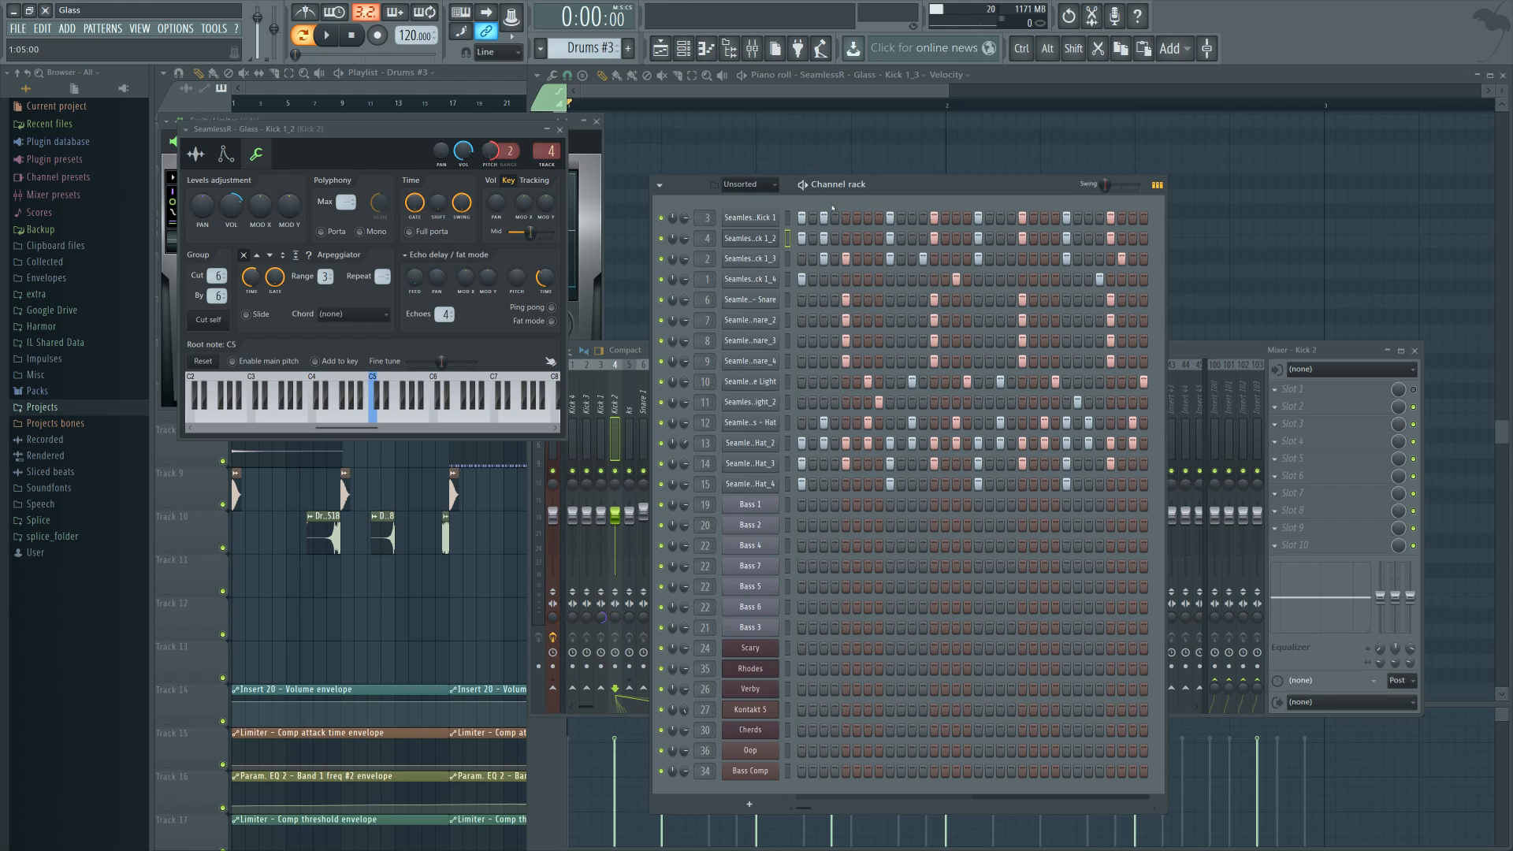
left_click(559, 130)
Place the side track's Fruity Limiter beside the channel rack and play the drum pattern to watch its level display
left_click(497, 146)
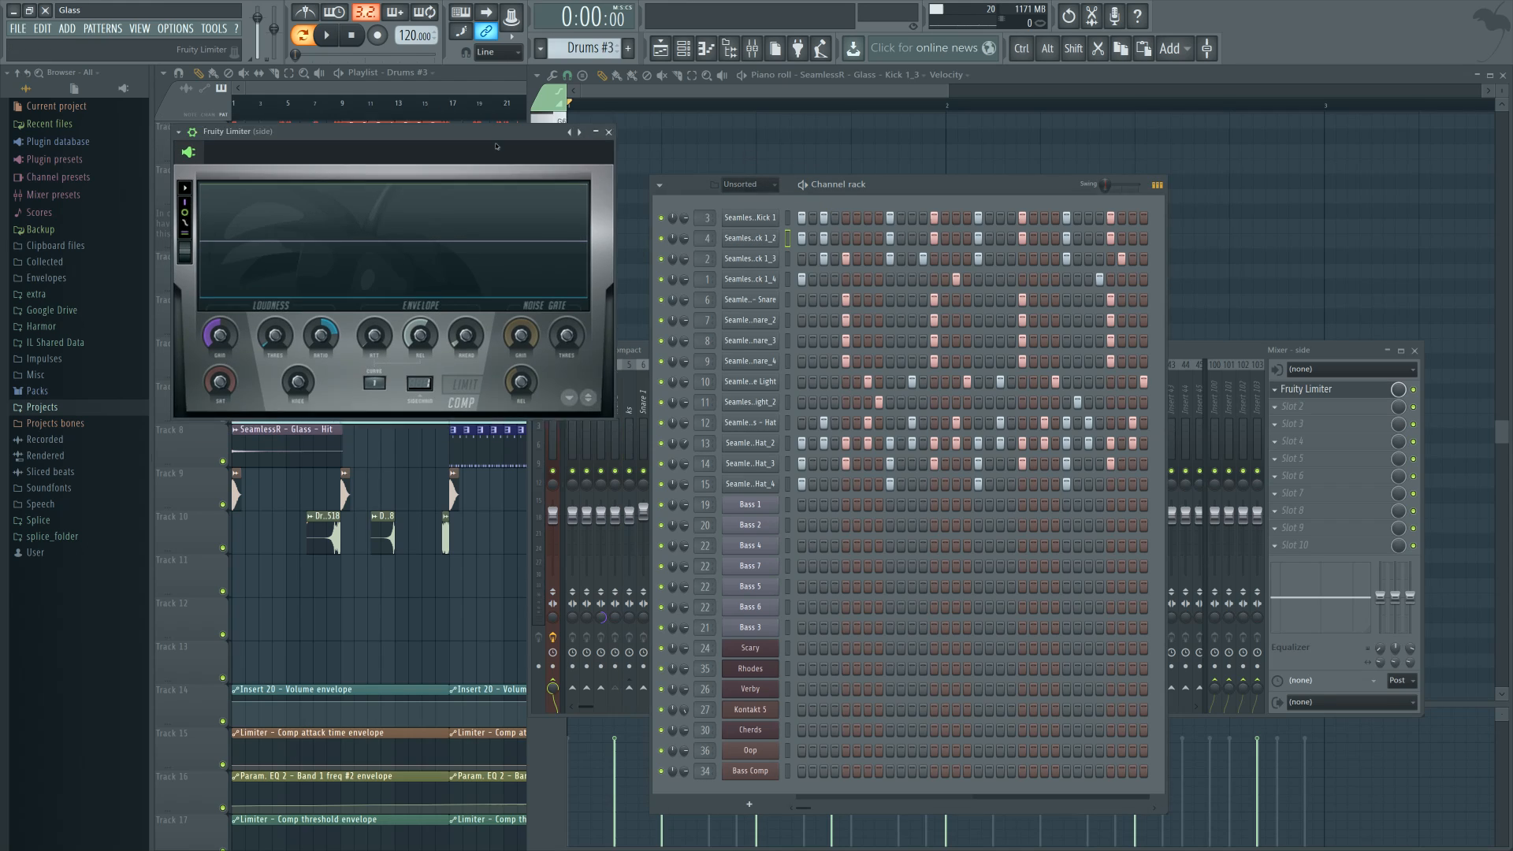
left_click_drag(497, 145, 522, 191)
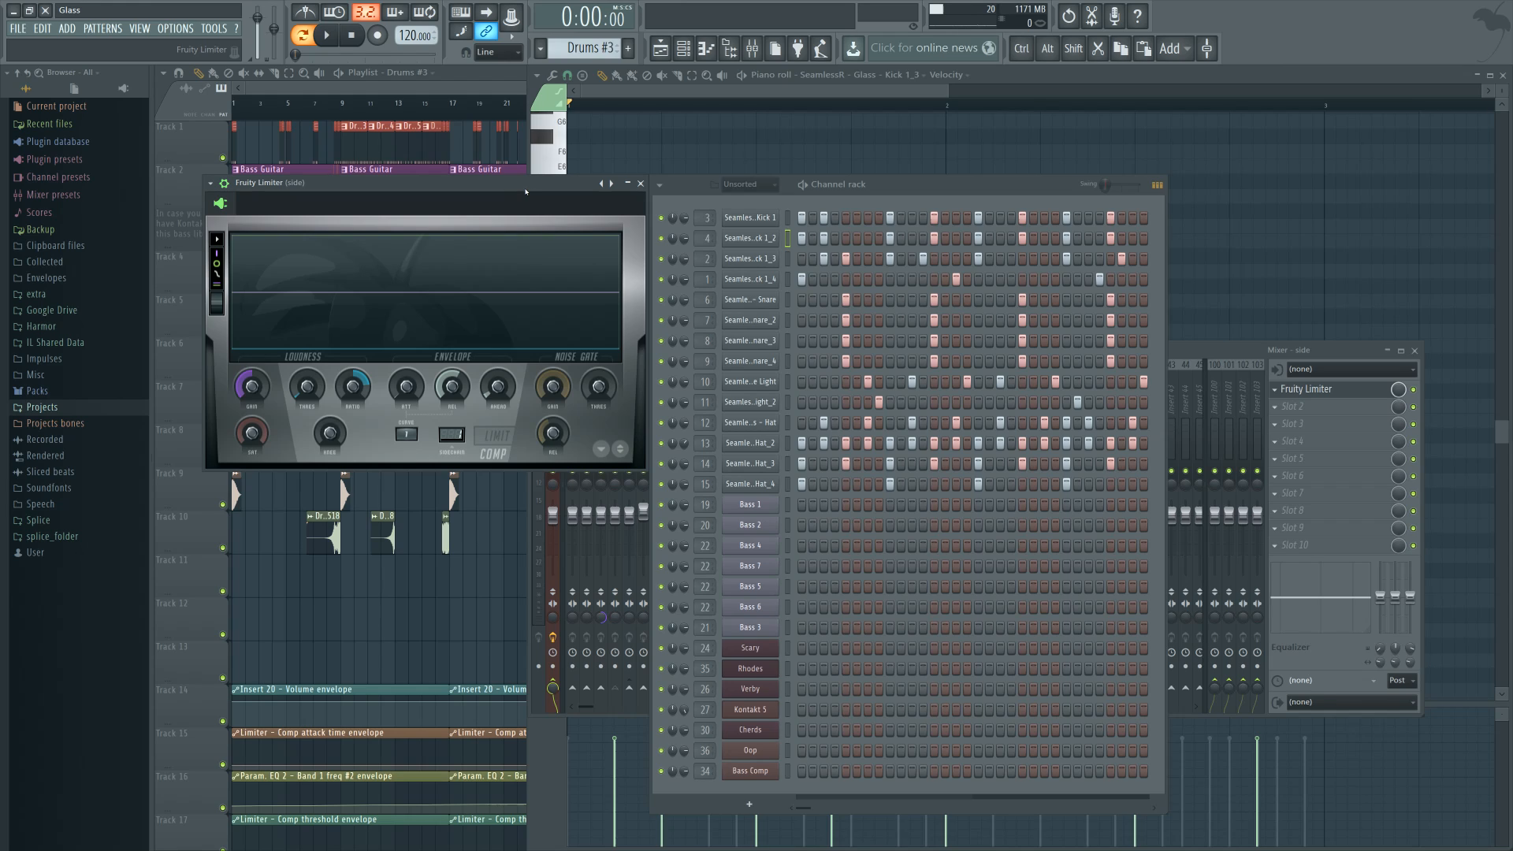
key("space")
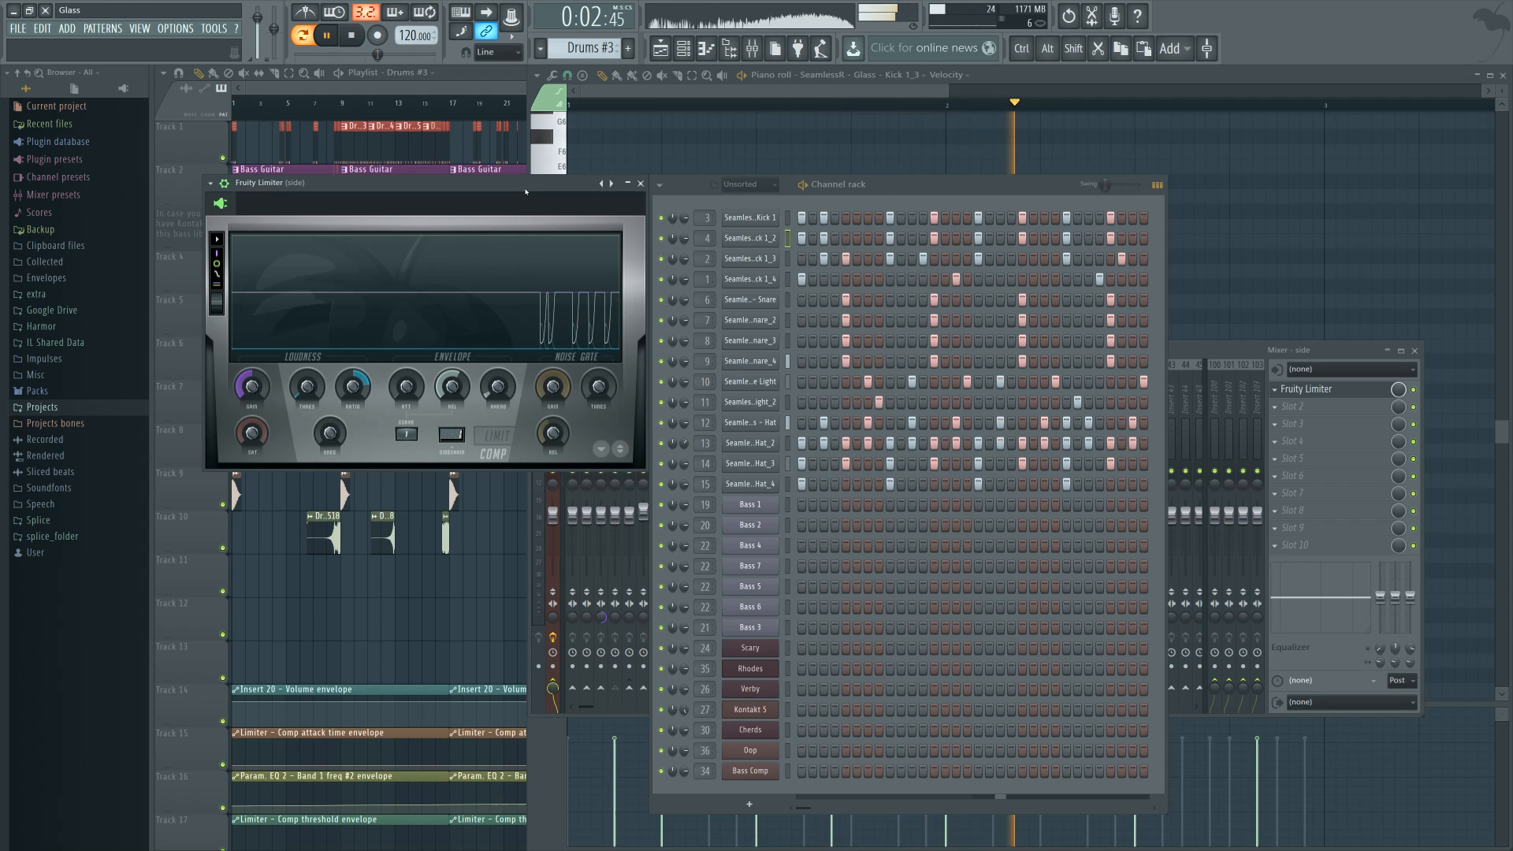
key("space")
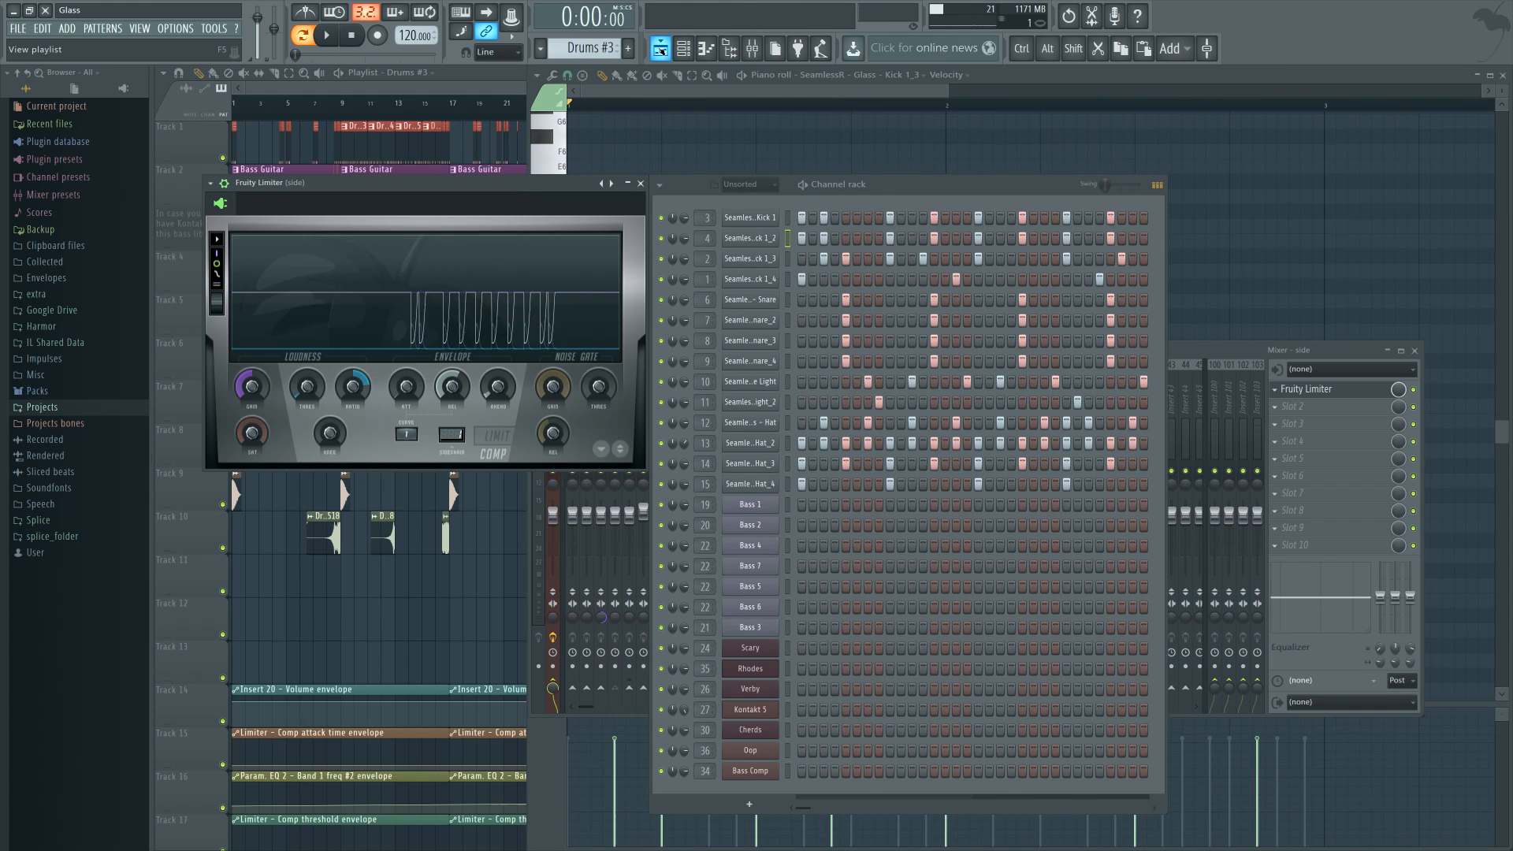
Return to the playlist, play the arrangement from bar 49 and stop it
left_click(660, 48)
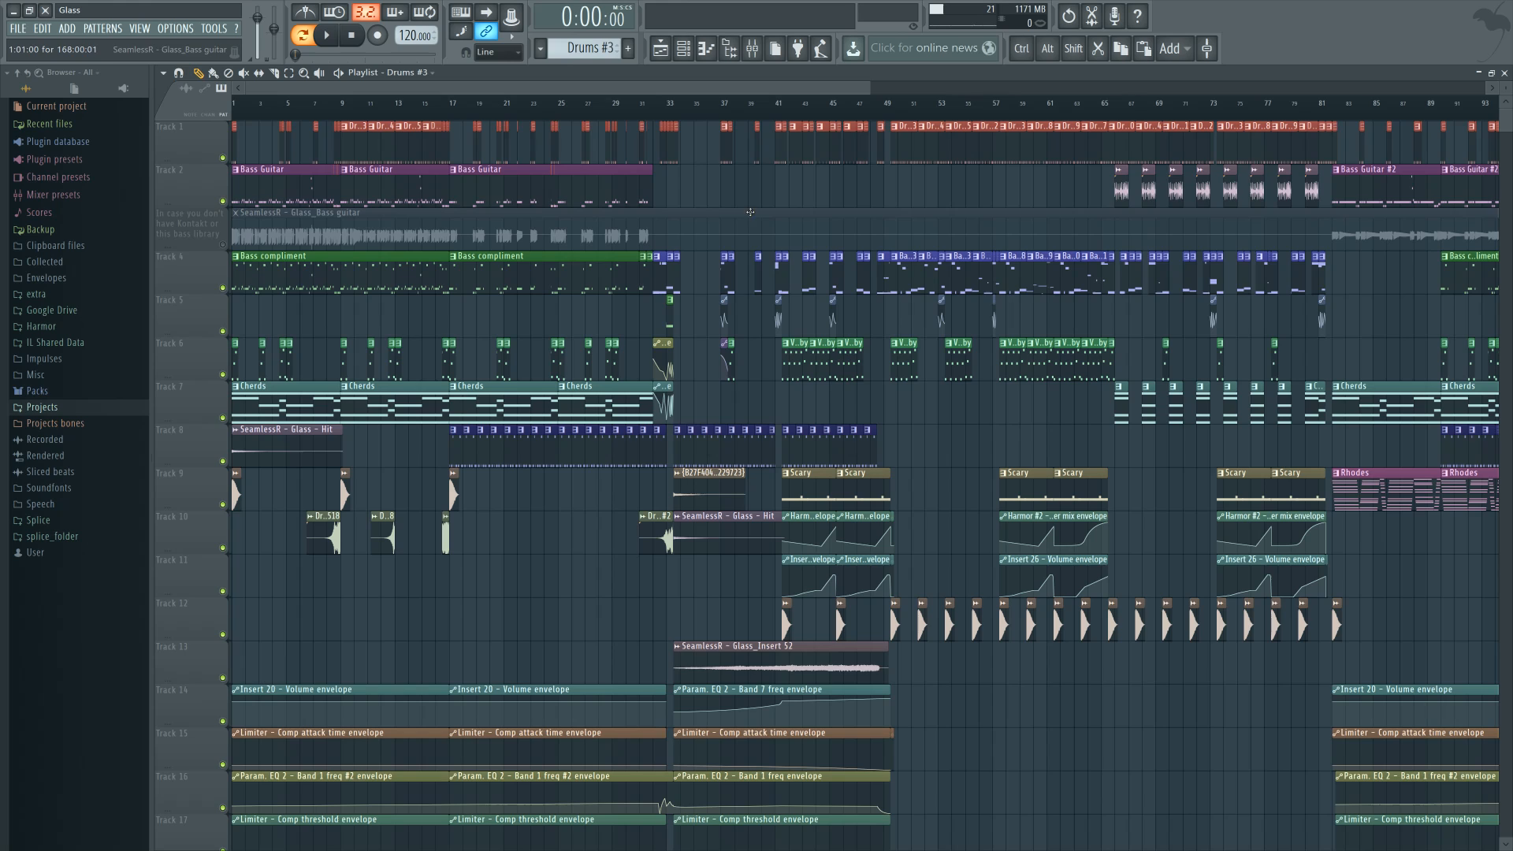
left_click(706, 48)
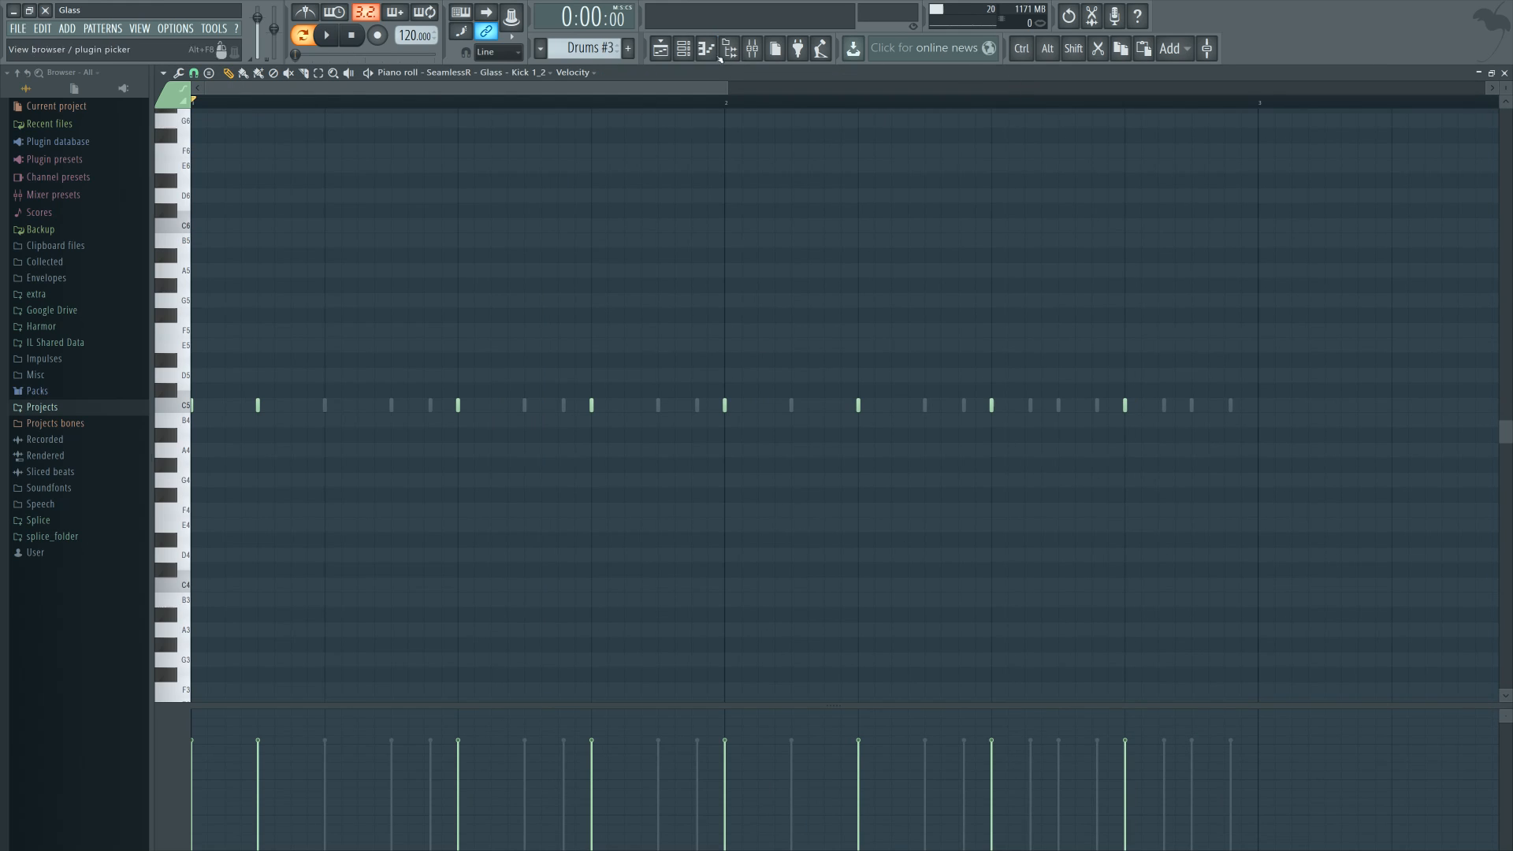
left_click(661, 48)
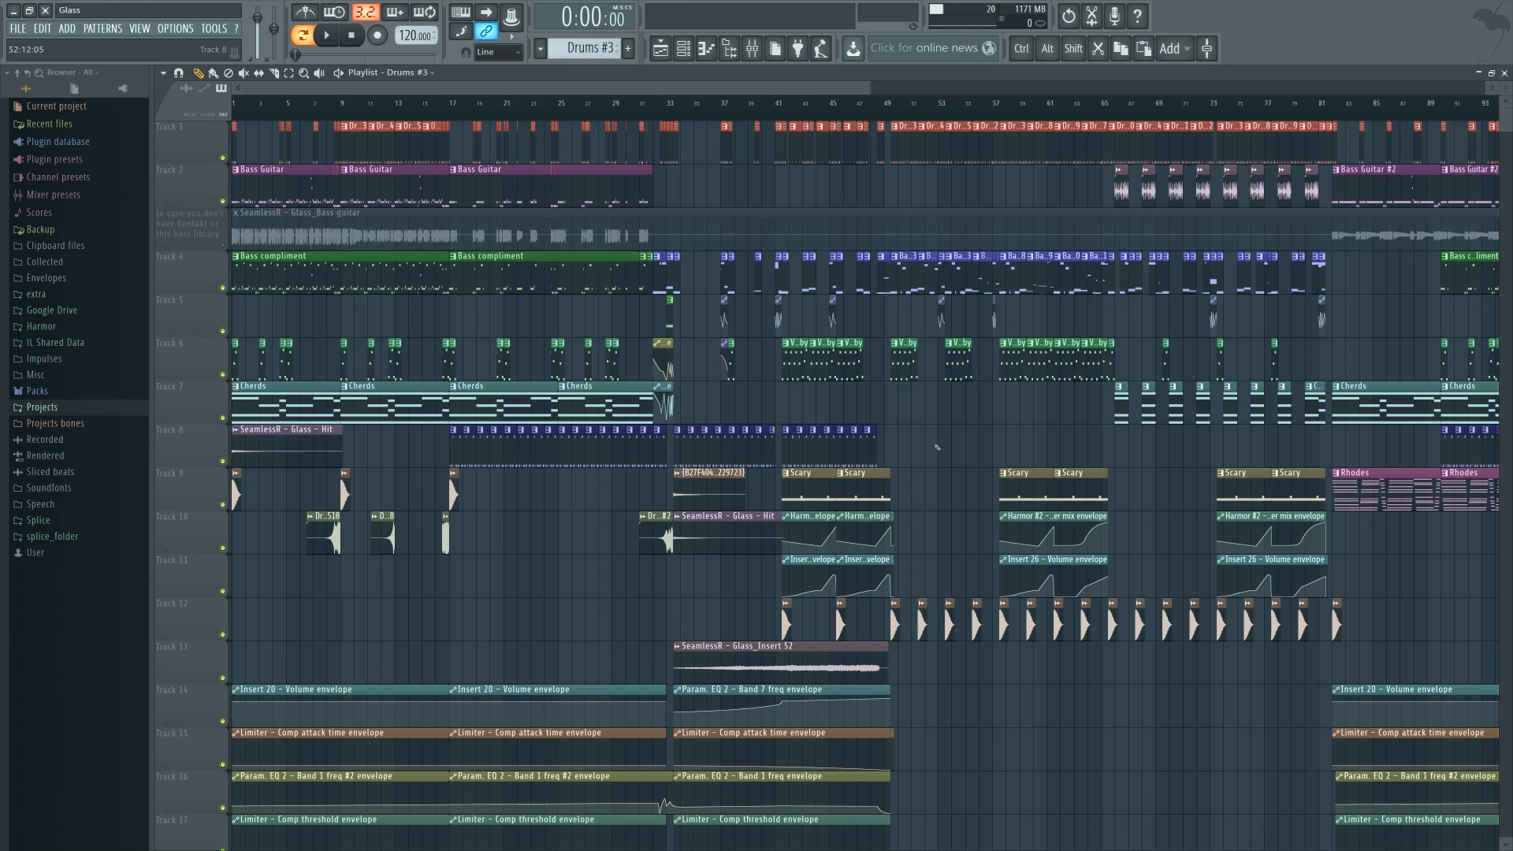
scroll(936, 446, "up", 2)
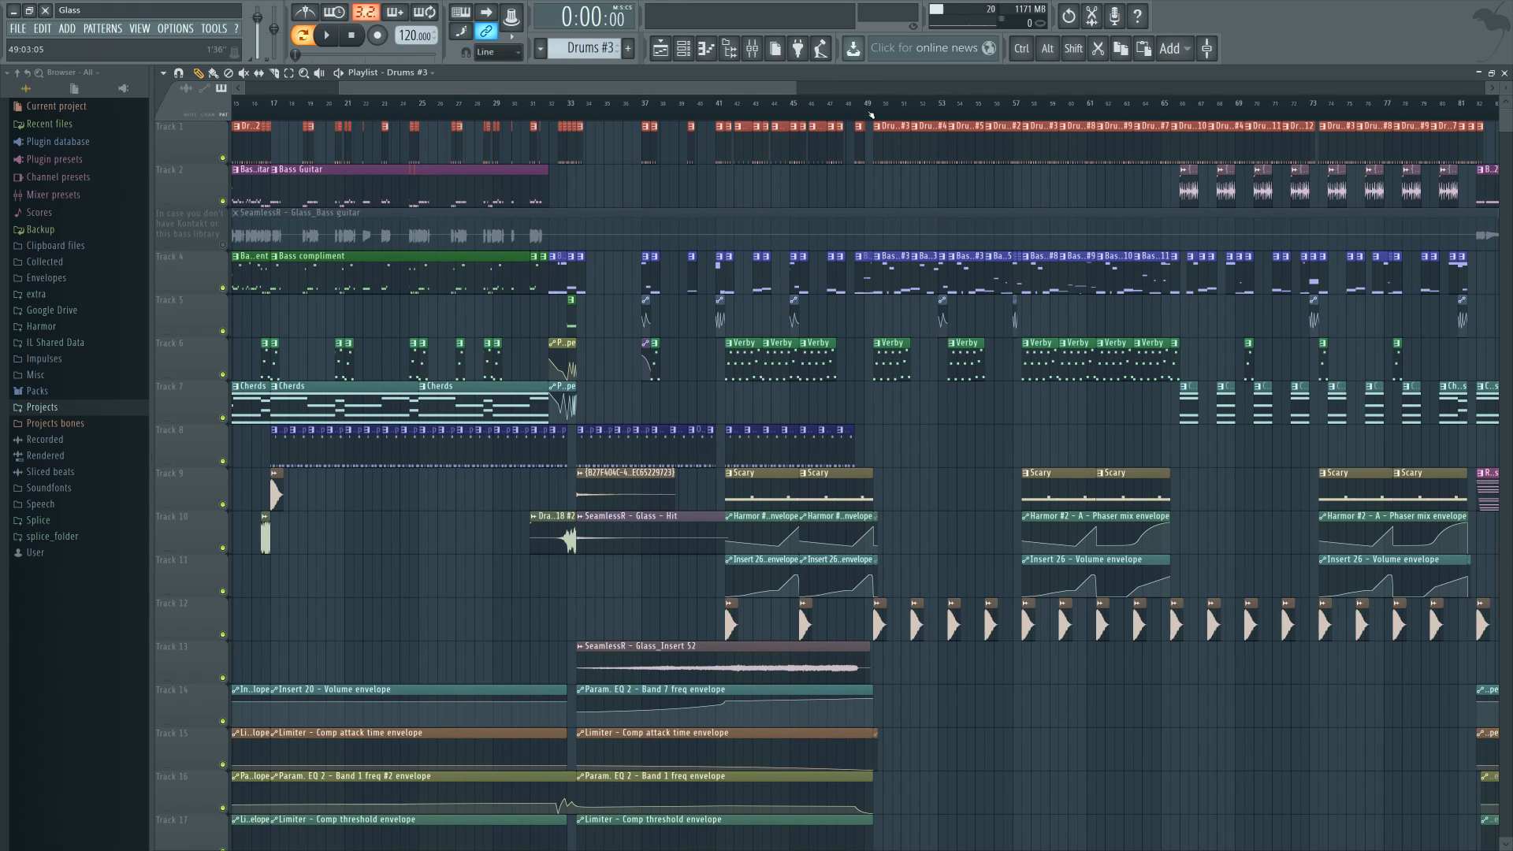
left_click(867, 110)
key("space")
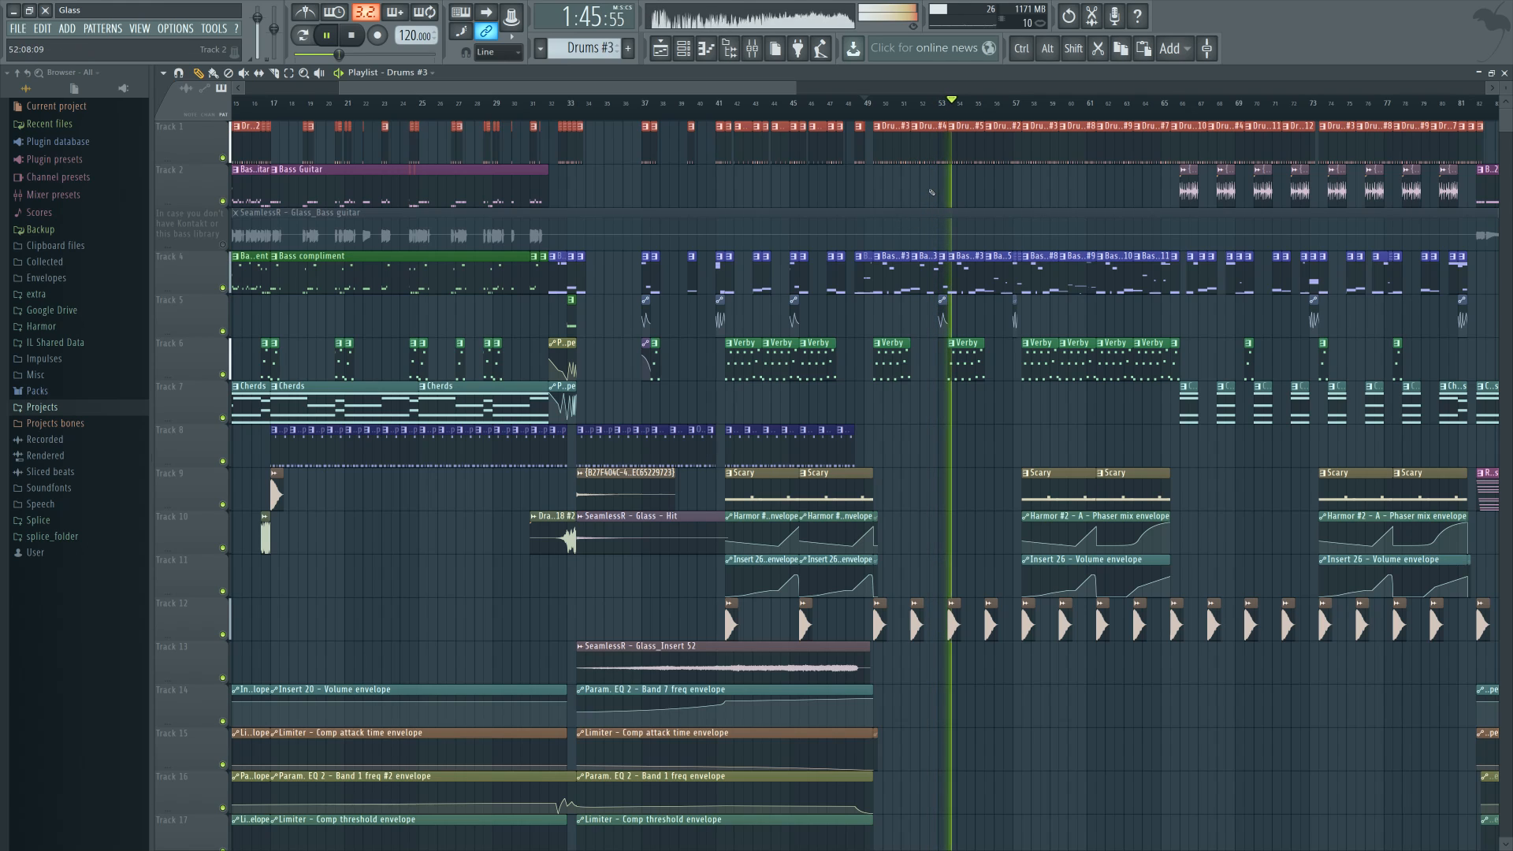
key("space")
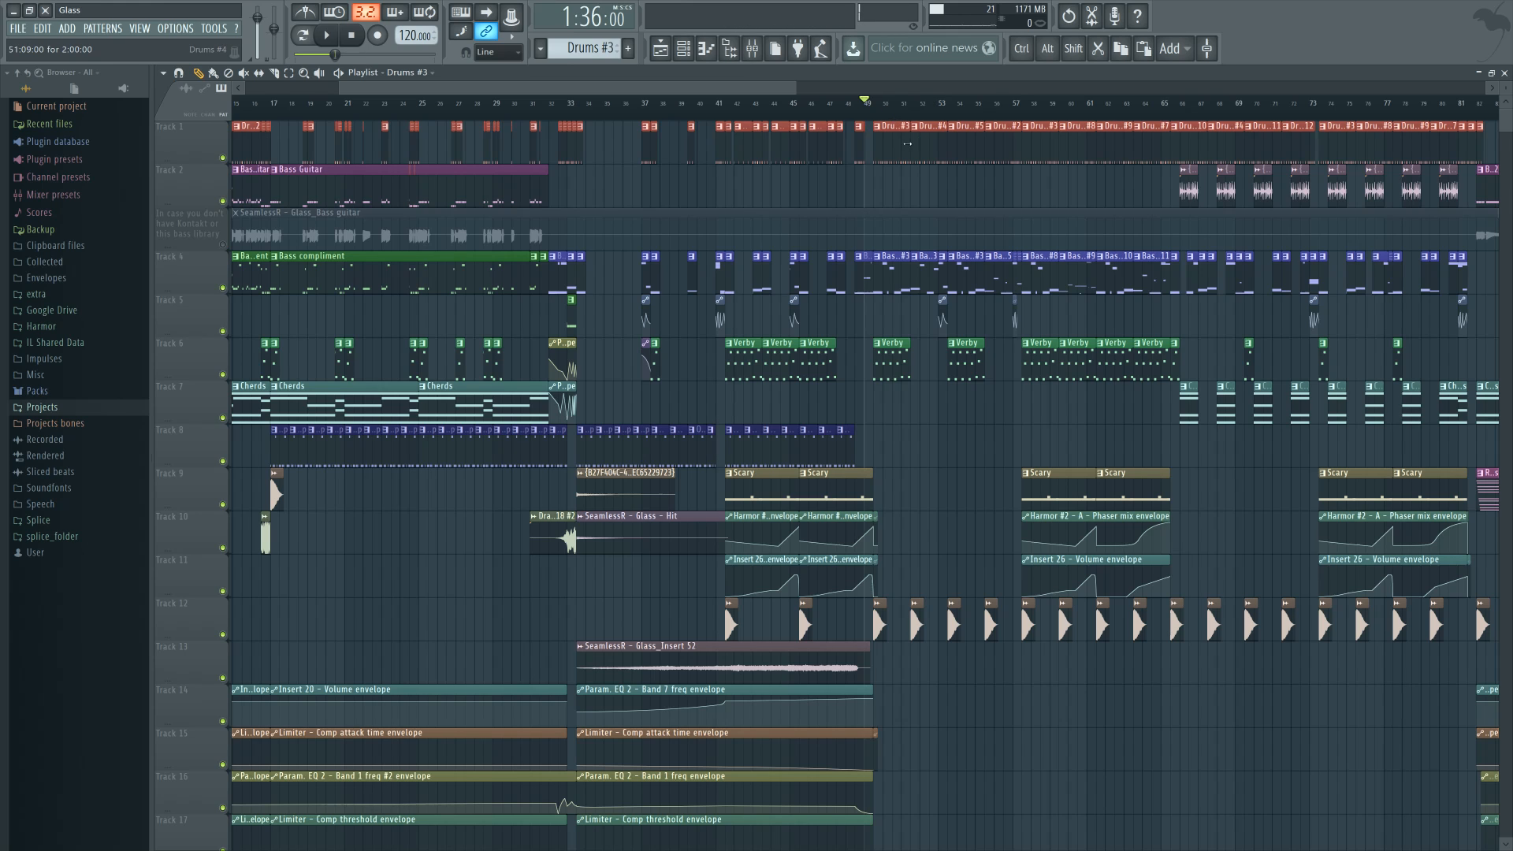
Open the Basses #3 clip's notes in the piano roll and show the channel rack
scroll(788, 182, "left", 5)
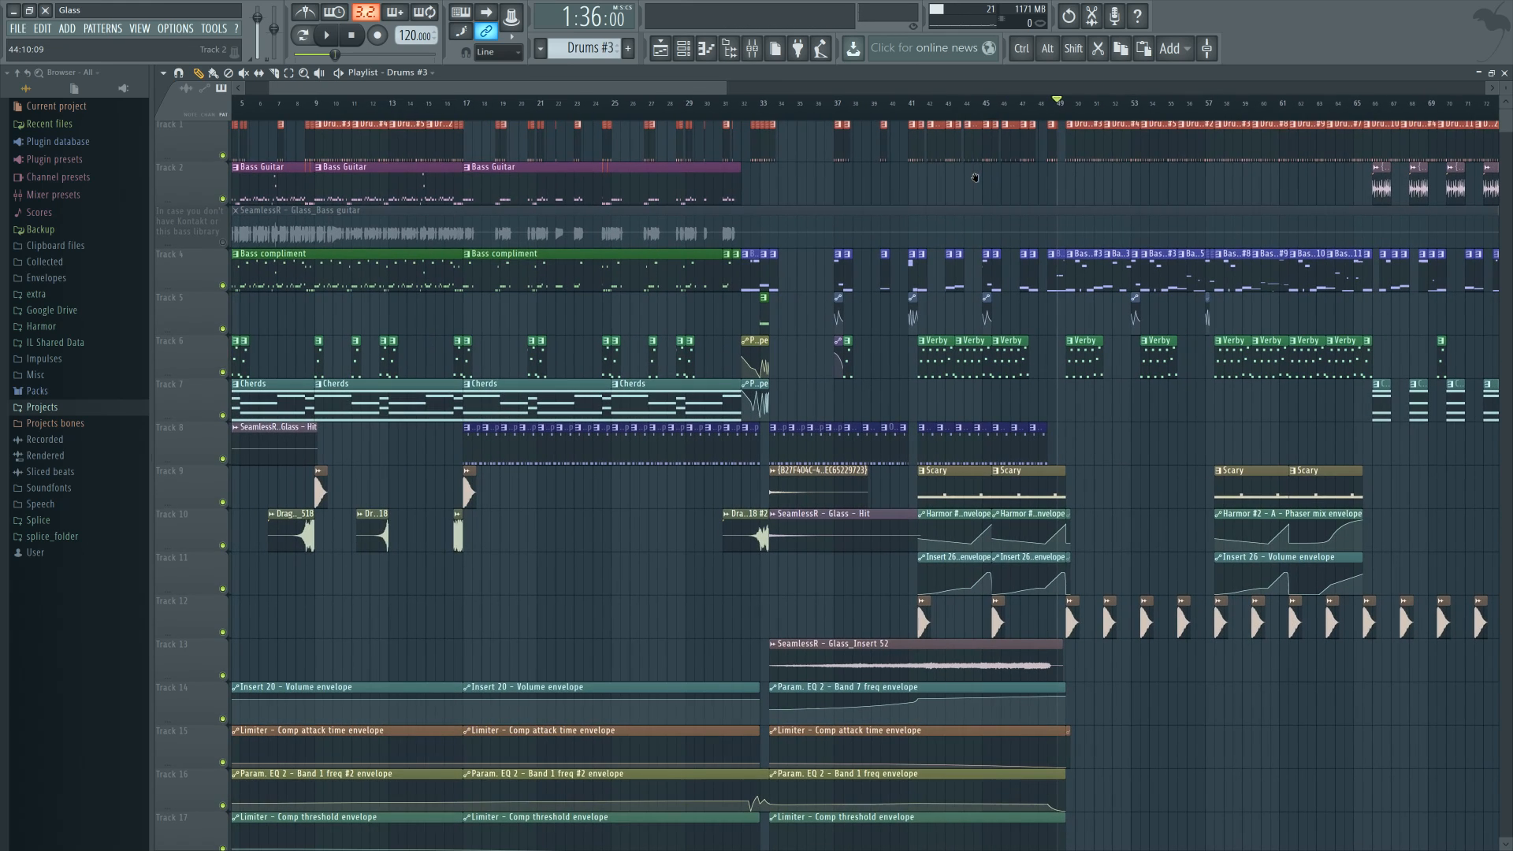
double_click(1097, 265)
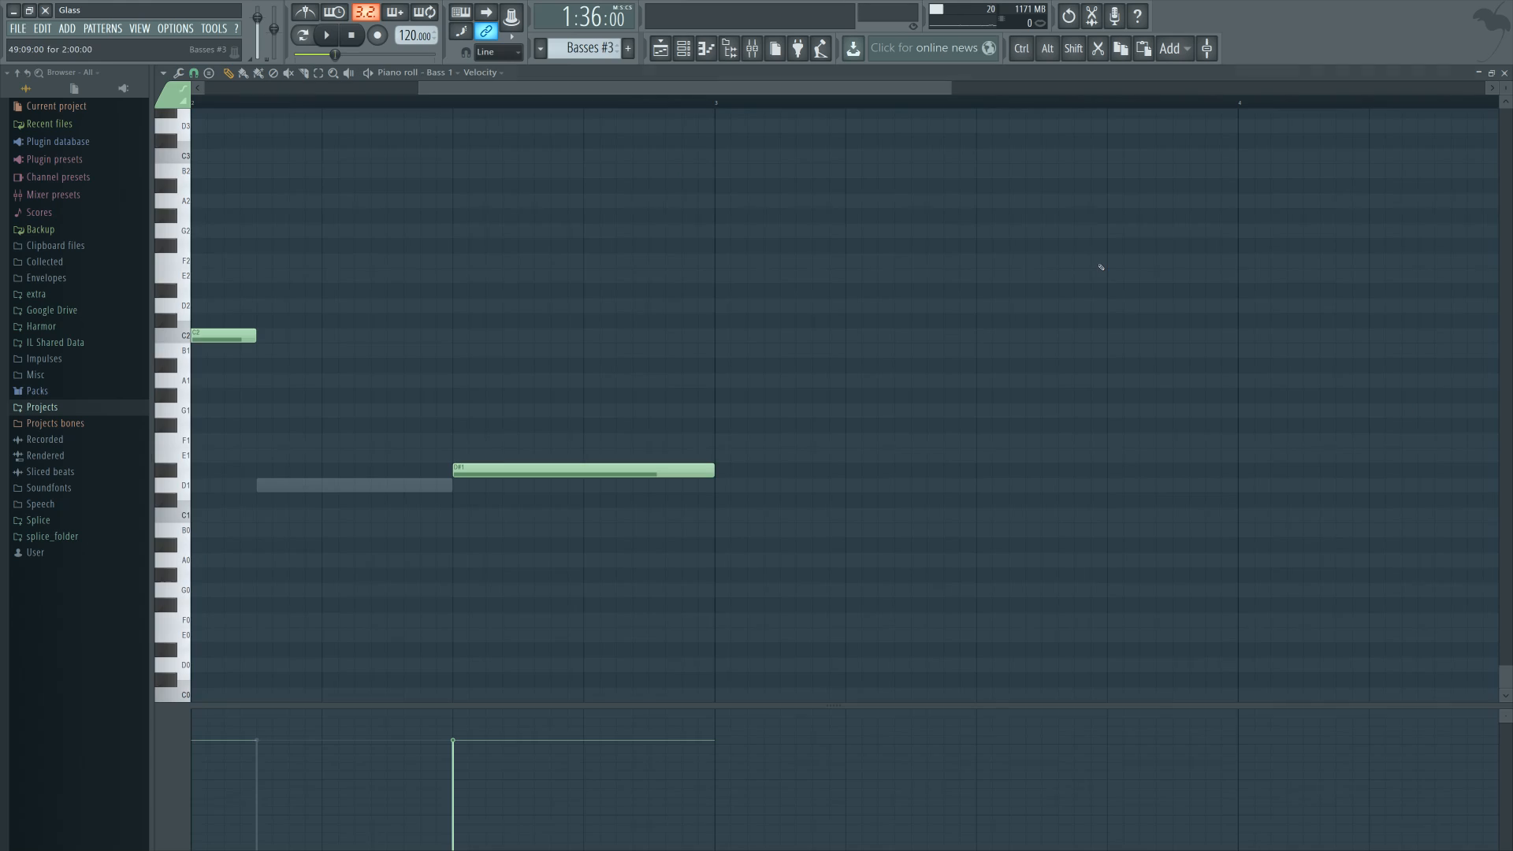
left_click(683, 48)
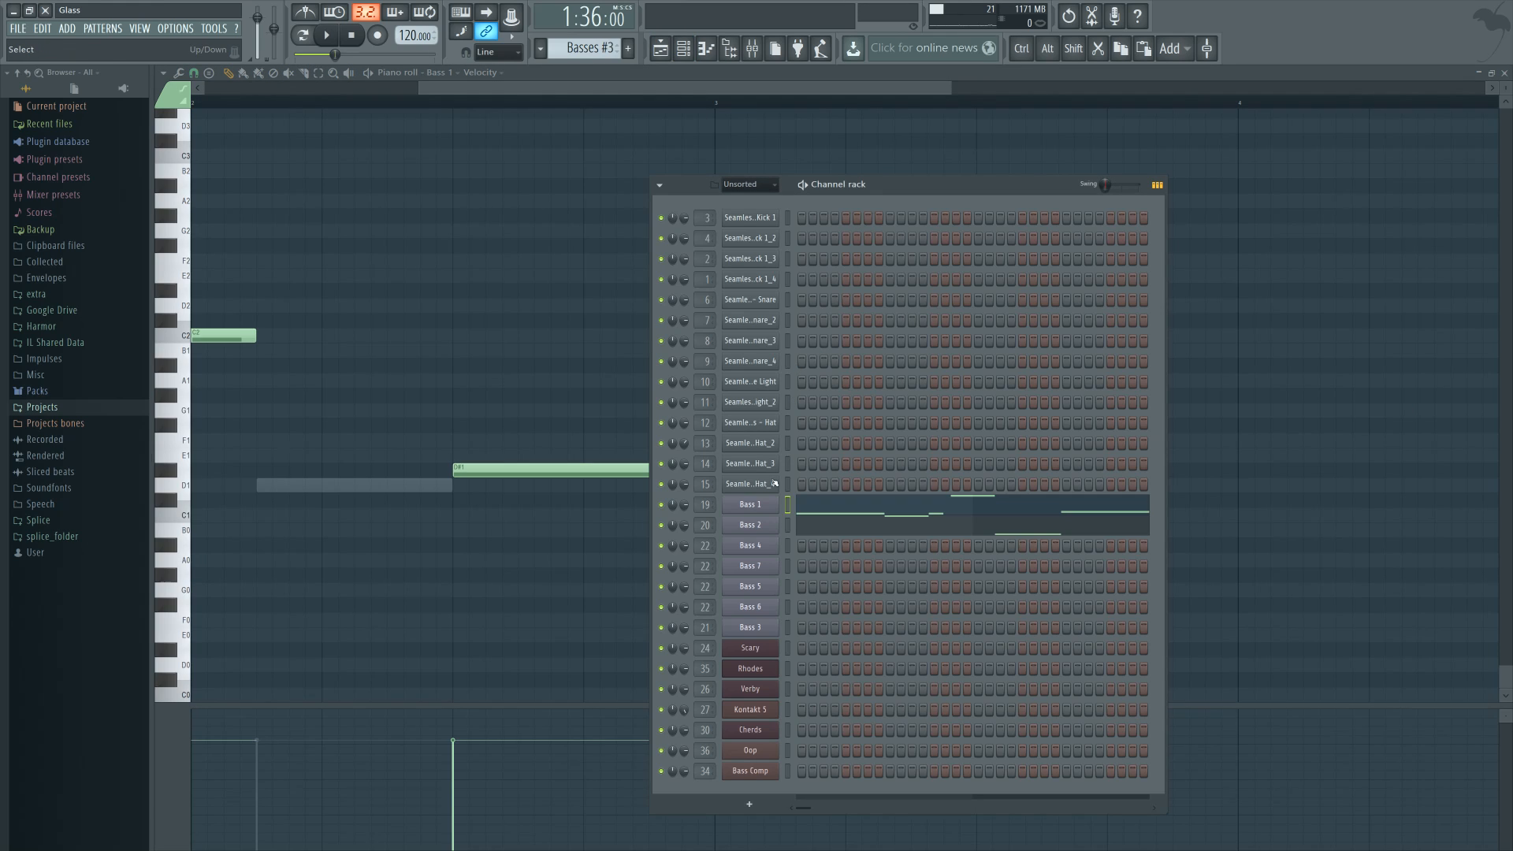
Open the Bass 1 channel and examine its Patcher map from Sytrus through the waveshapers, EQs and Maximus units
left_click(766, 508)
mouse_move(794, 266)
left_mouse_down()
mouse_move(772, 241)
mouse_move(787, 258)
left_mouse_up()
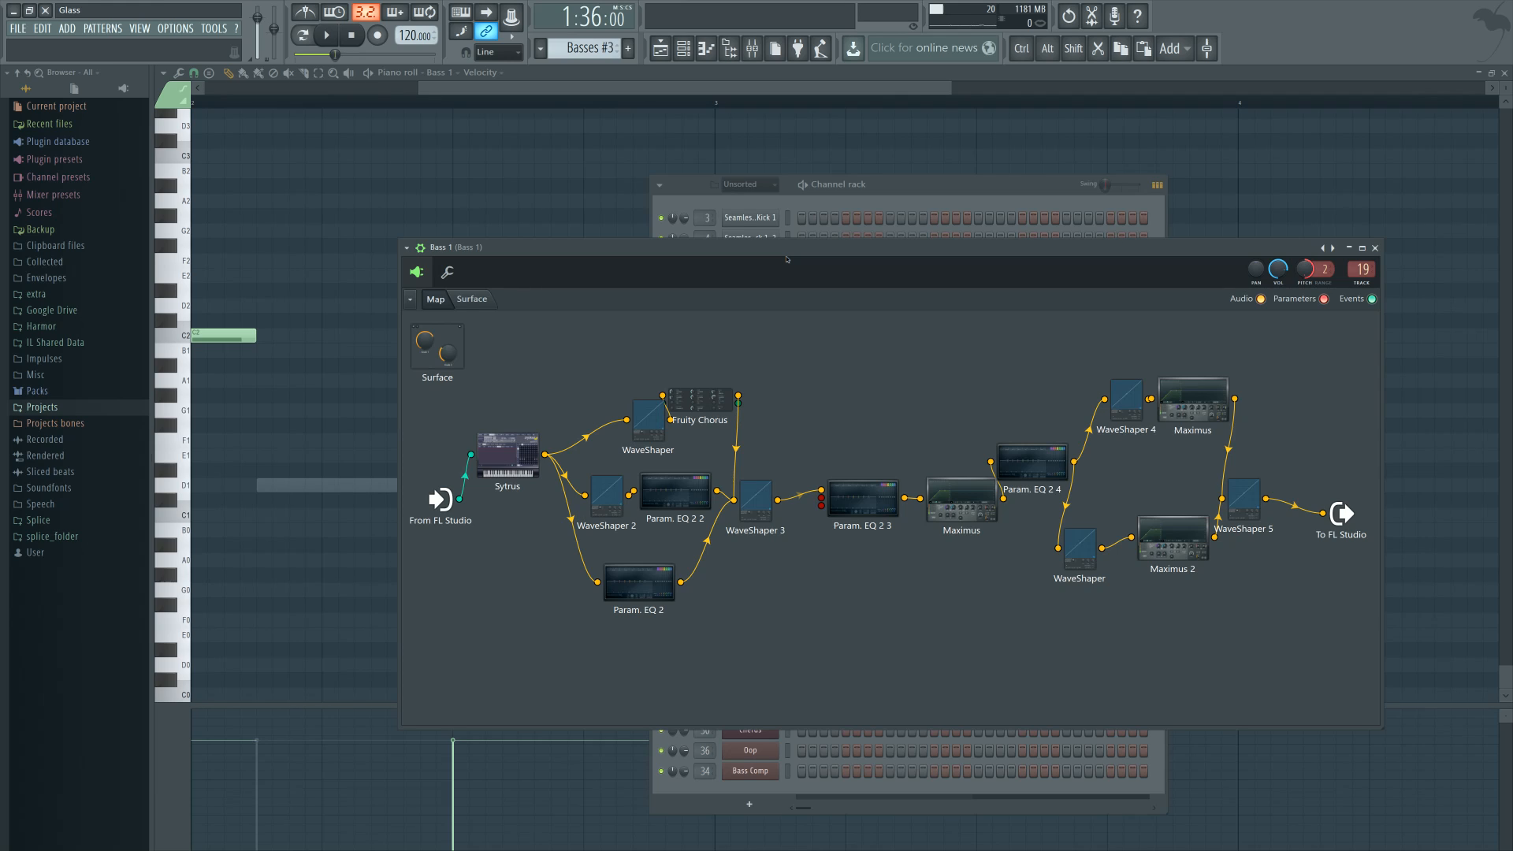
left_click_drag(786, 258, 780, 265)
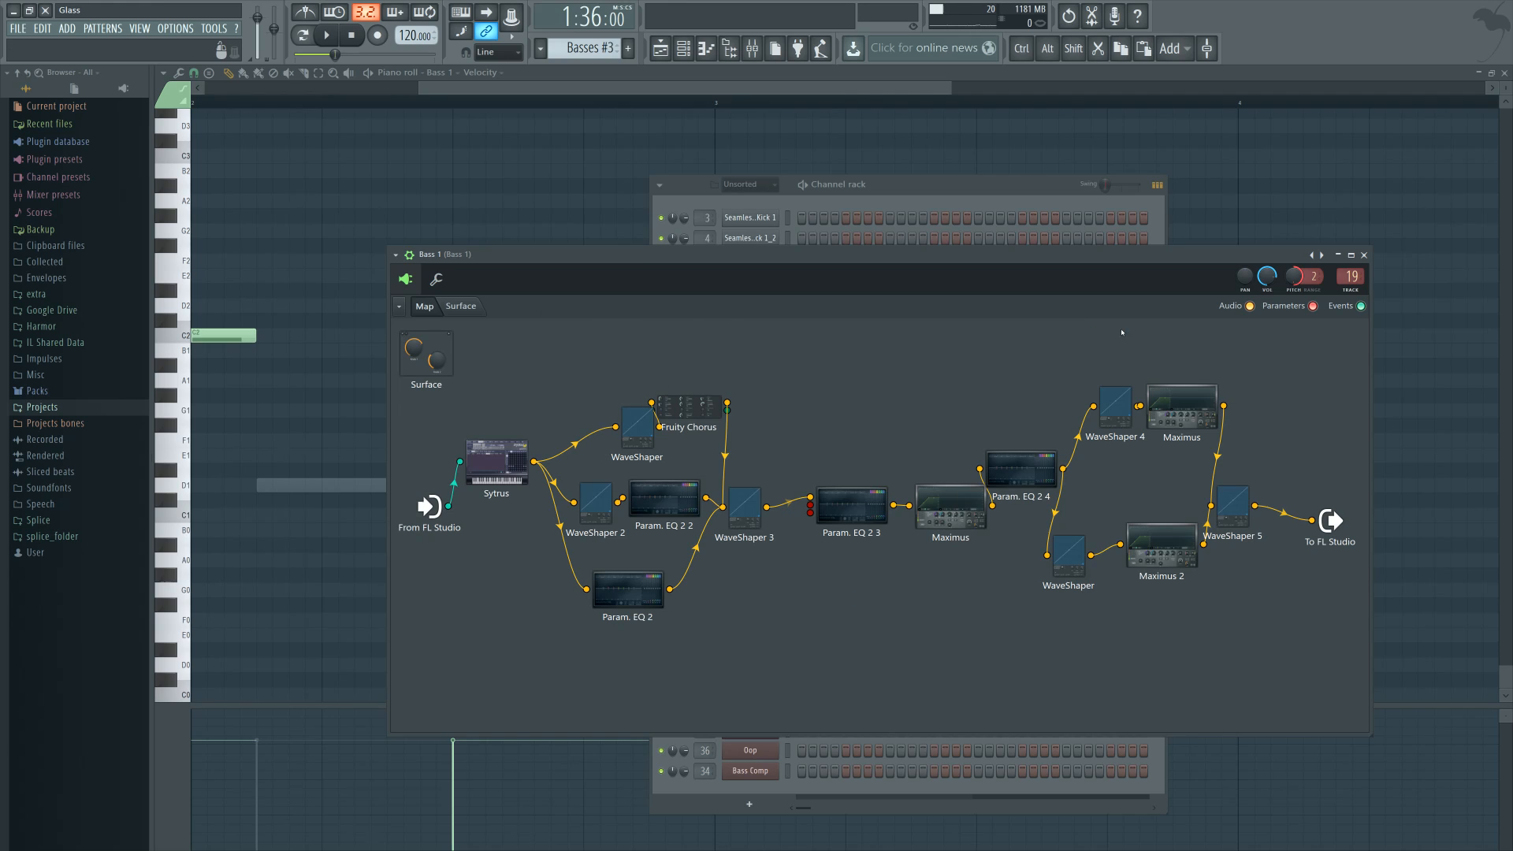
left_click_drag(808, 263, 808, 266)
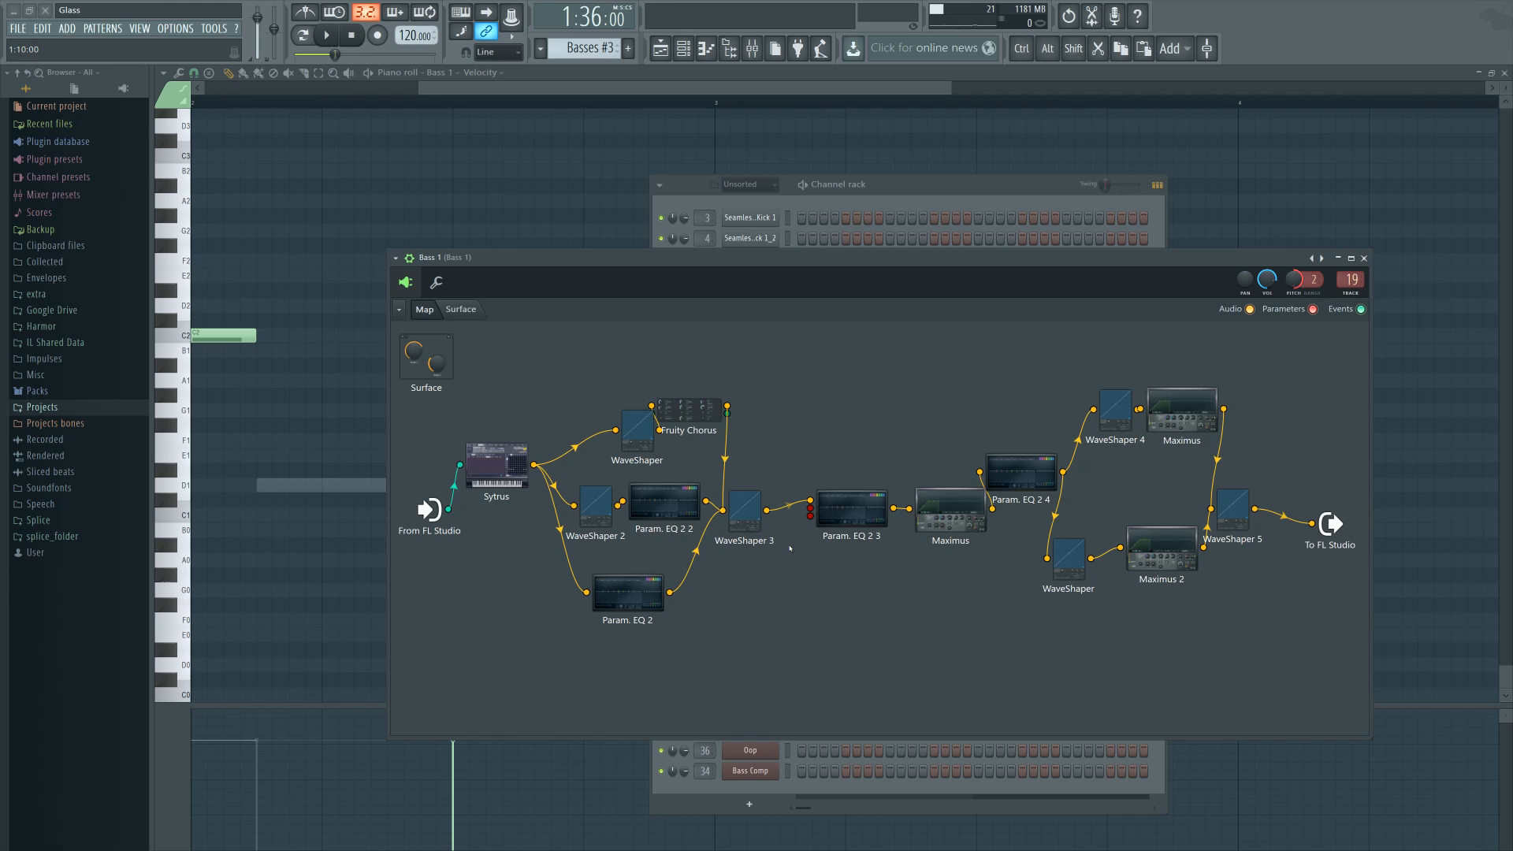
mouse_move(806, 261)
left_mouse_down()
mouse_move(784, 249)
mouse_move(787, 260)
left_mouse_up()
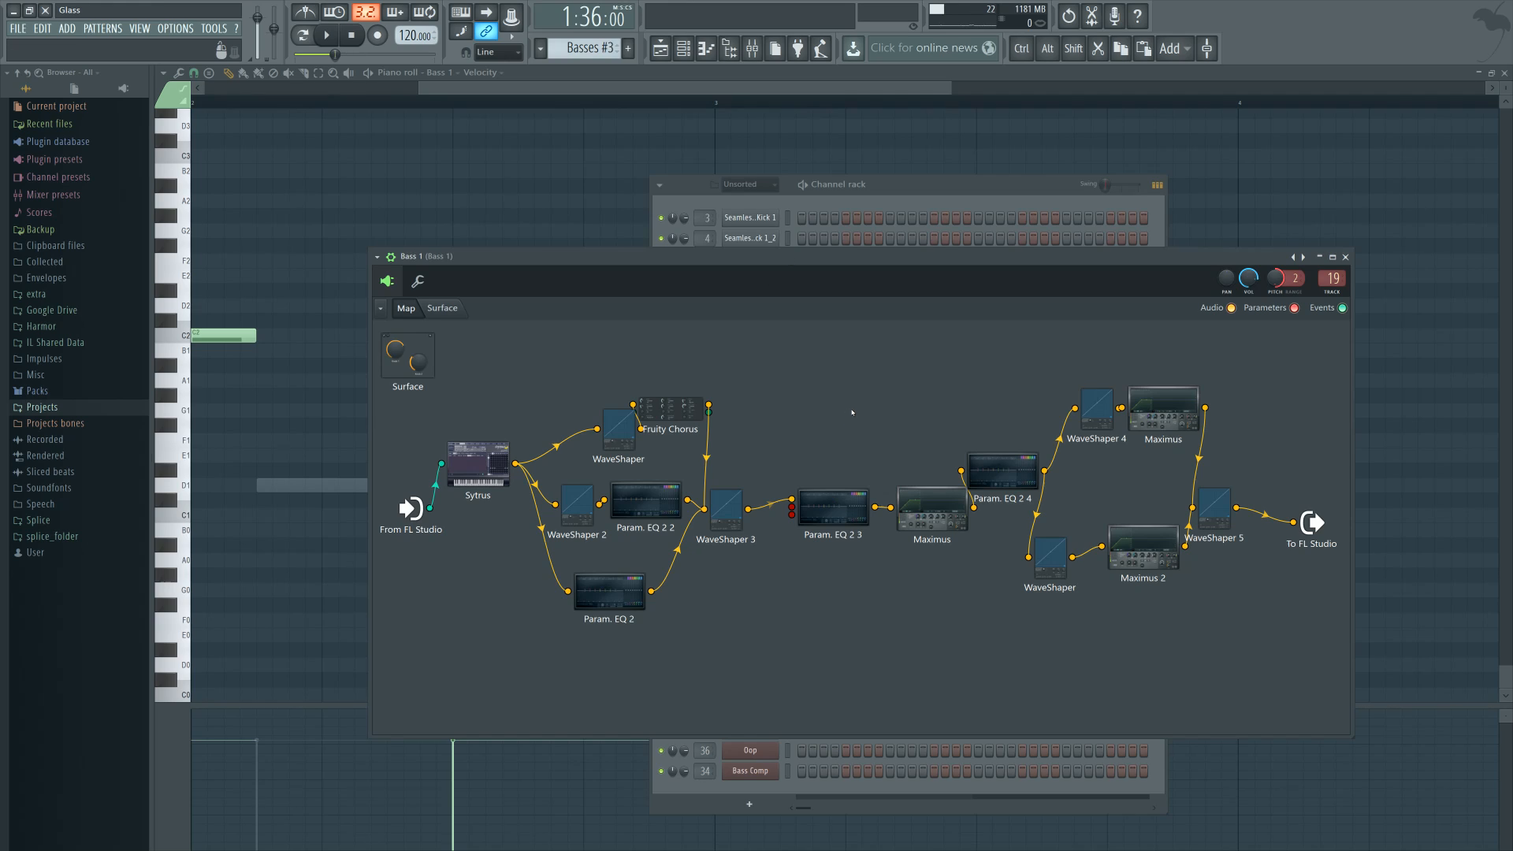
Inspect the Param. EQ 2 3 curve in the Bass 1 map and close both the EQ and Bass 1
left_click(843, 502)
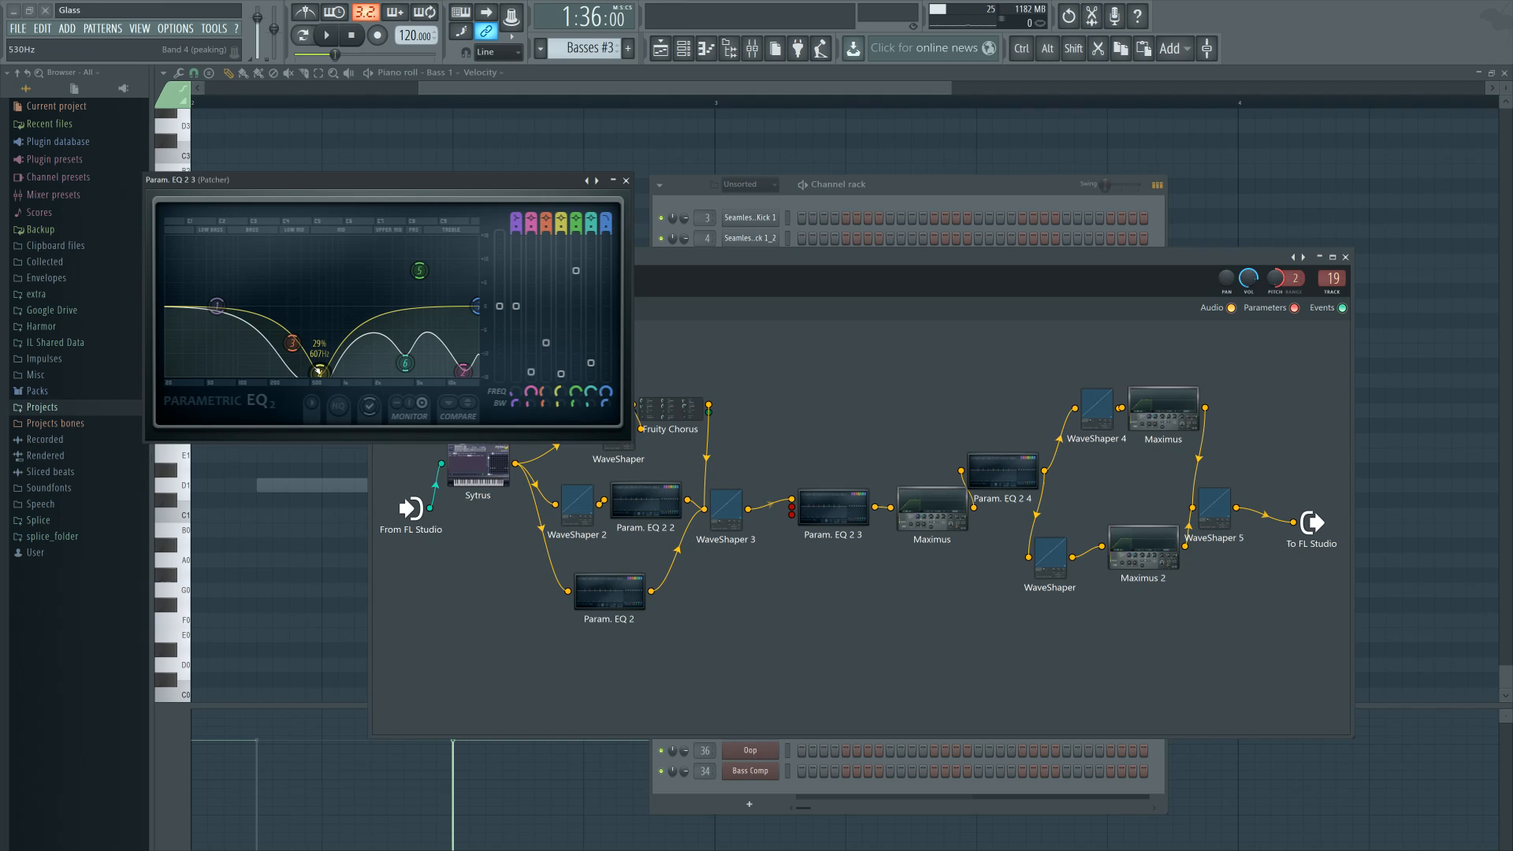
left_click(626, 180)
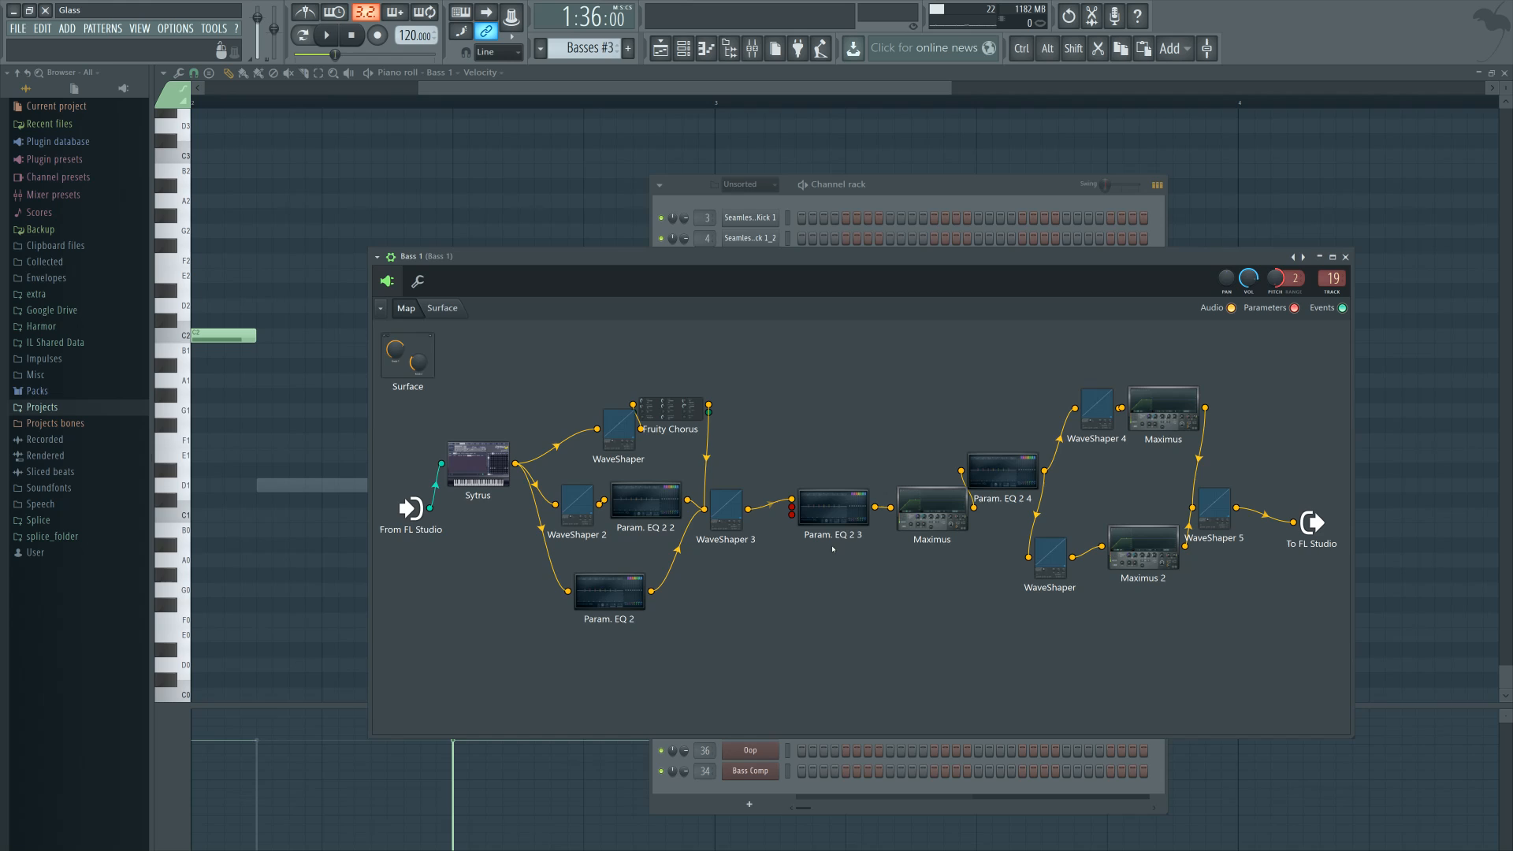
left_click(1345, 257)
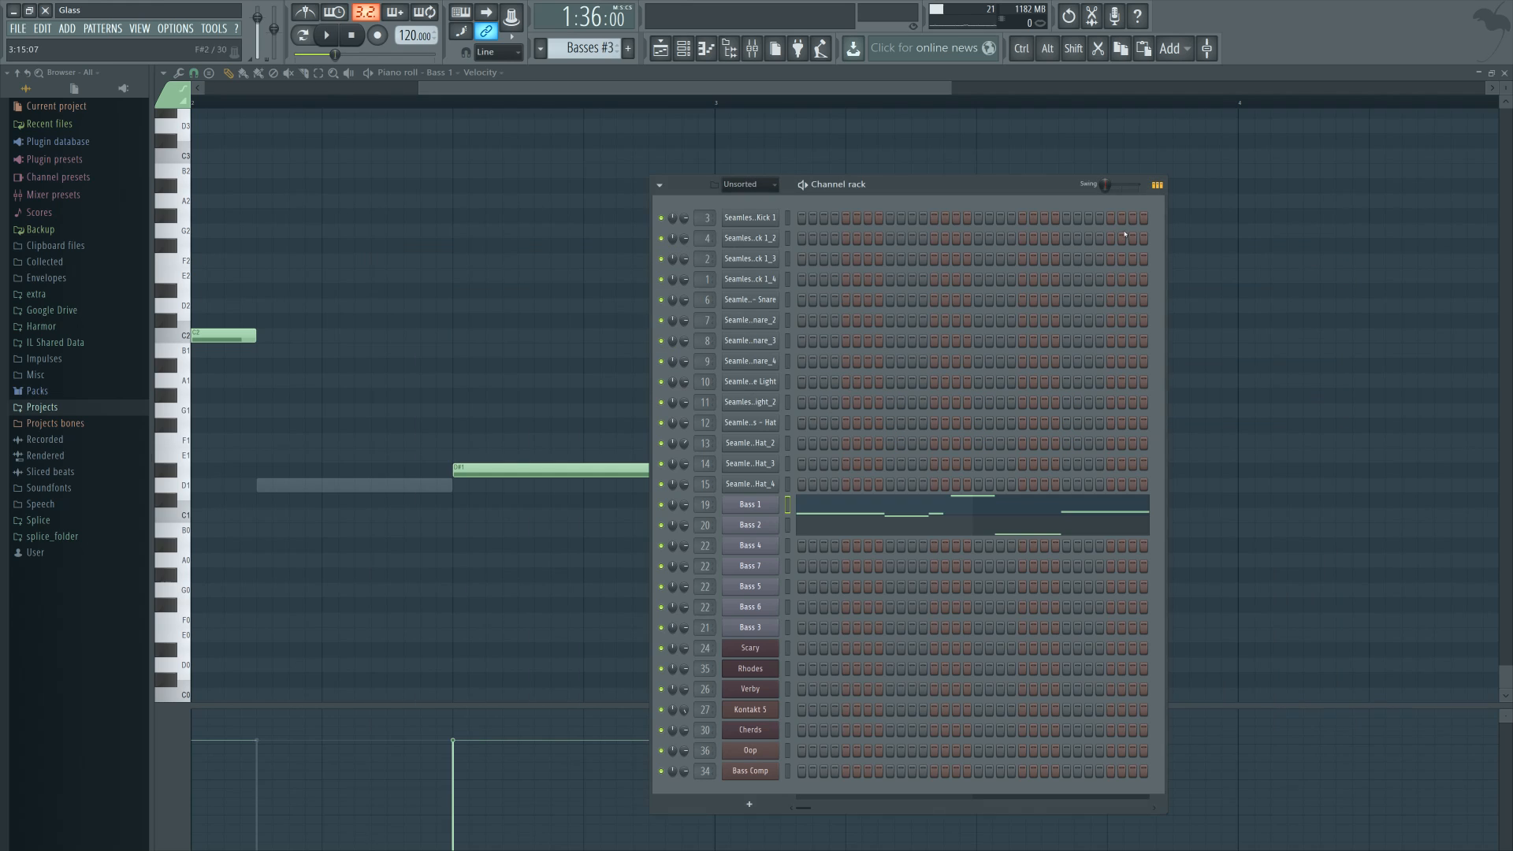
Open the Bass 2 and Bass 4 channels from the channel rack one after the other, closing each
left_click_drag(912, 180, 908, 177)
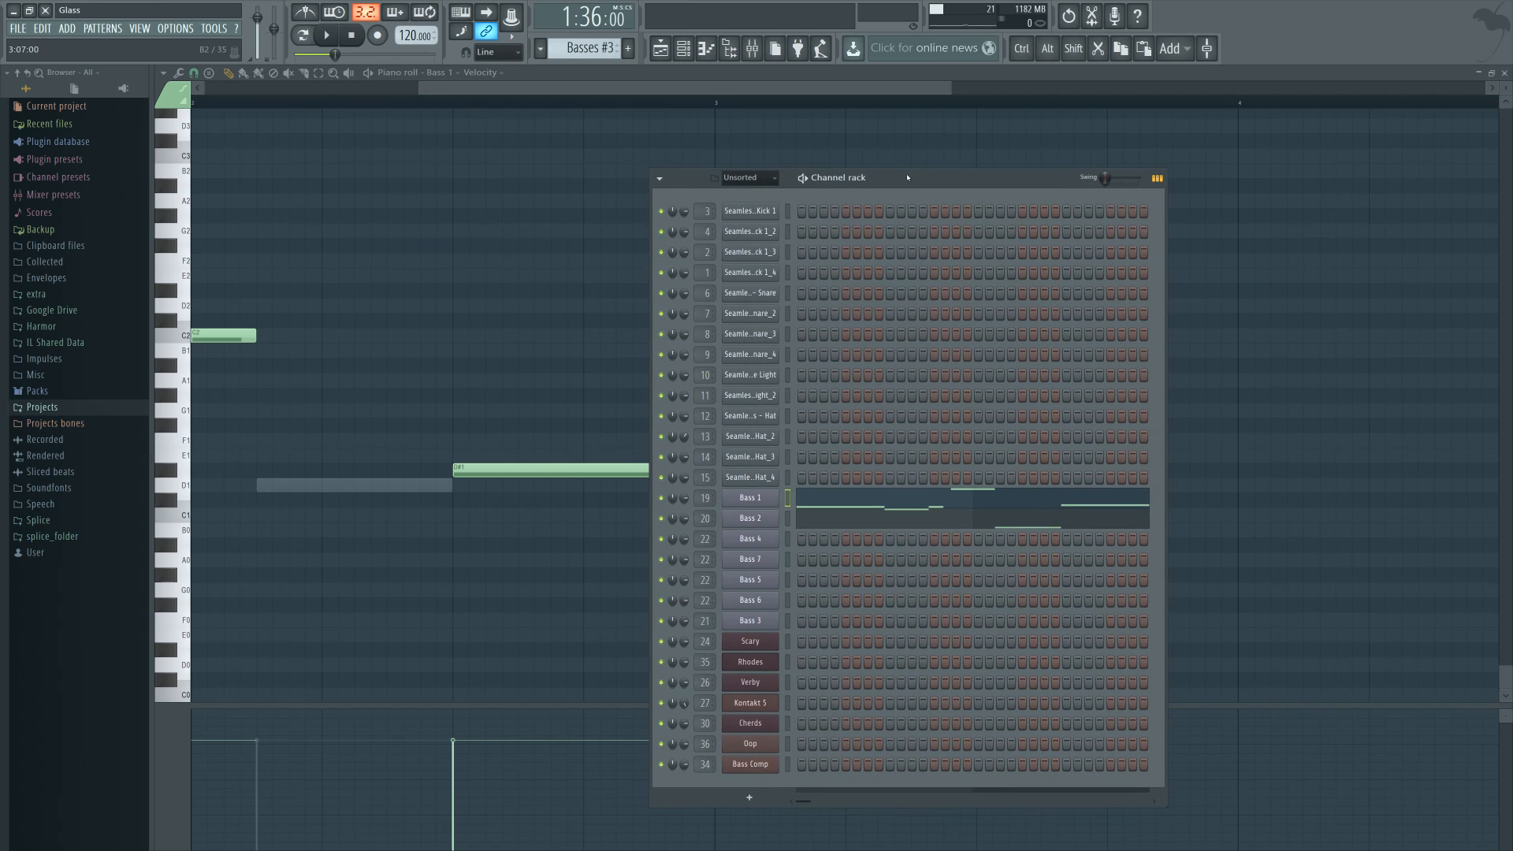
left_click(763, 516)
left_click(1130, 174)
left_click(762, 543)
left_click(1092, 163)
Examine the Bass 7 channel's full Patcher map and its Sytrus unit, closing both windows
left_click(761, 560)
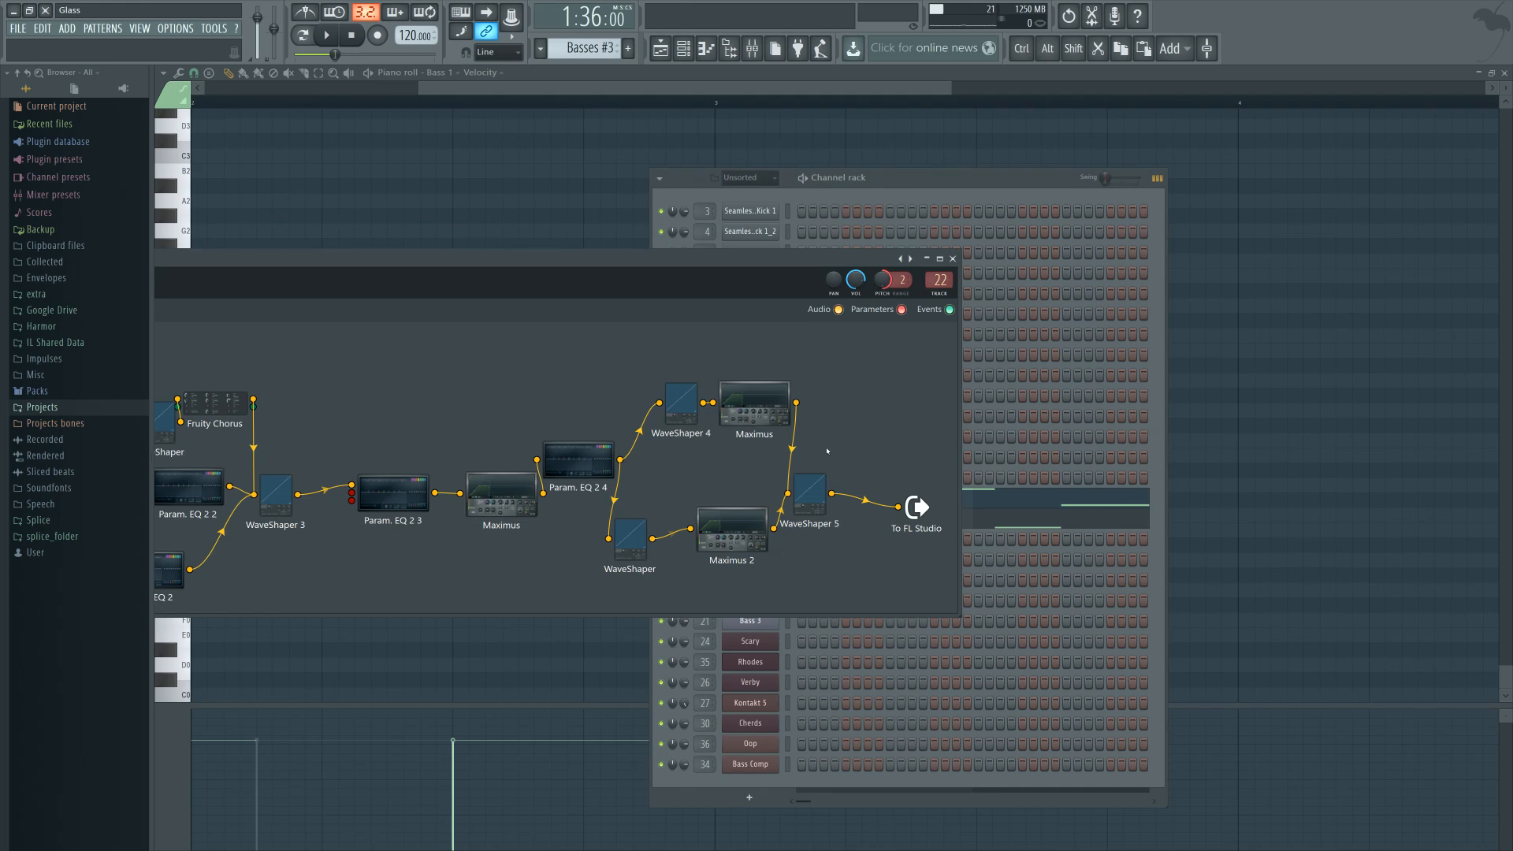
left_click_drag(850, 258, 1314, 290)
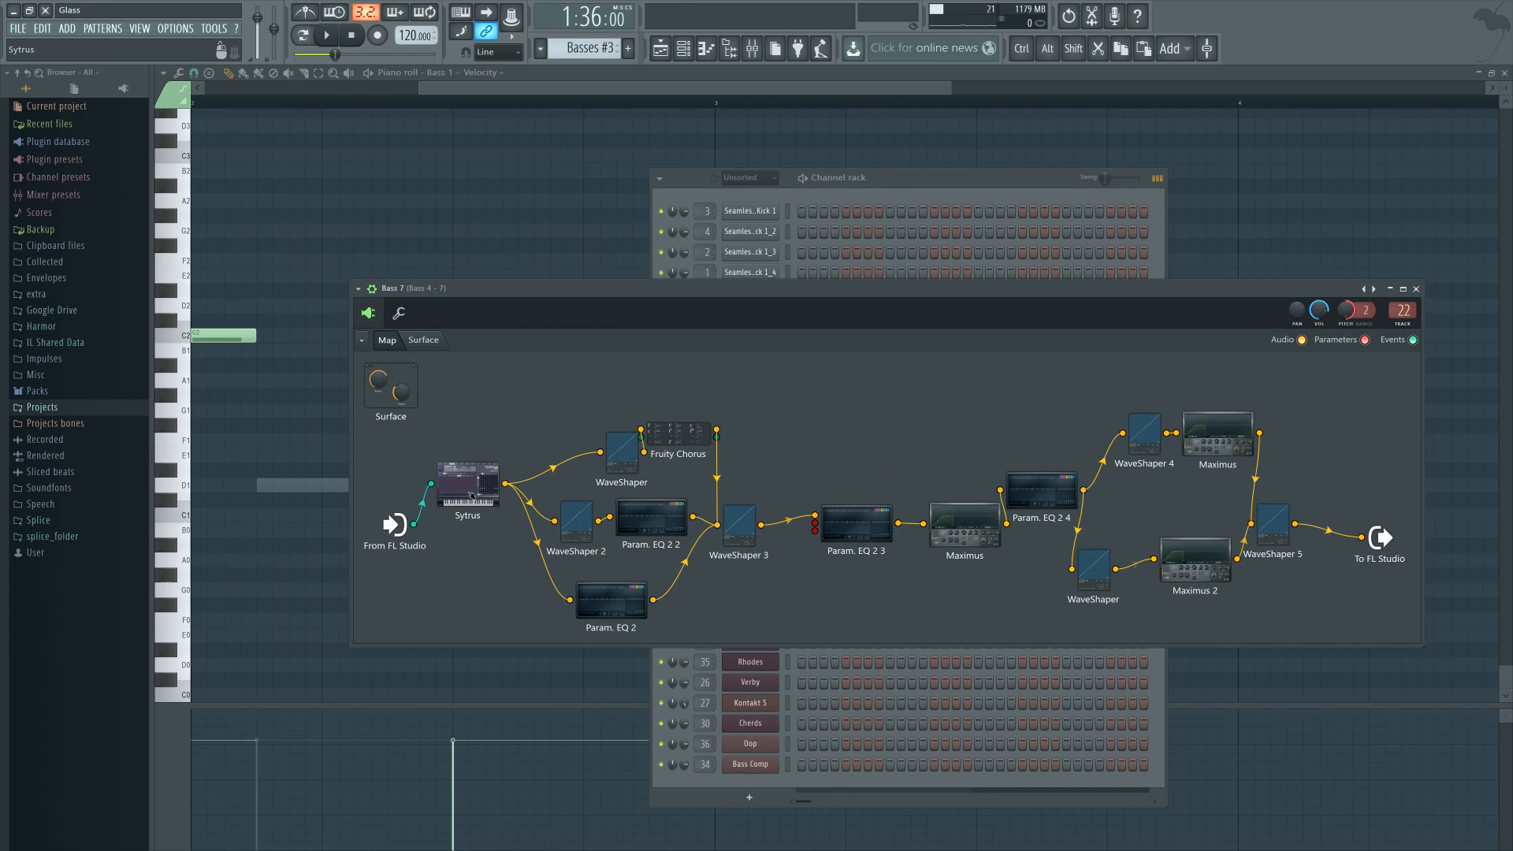
left_click(471, 495)
left_click(602, 180)
left_click(1416, 290)
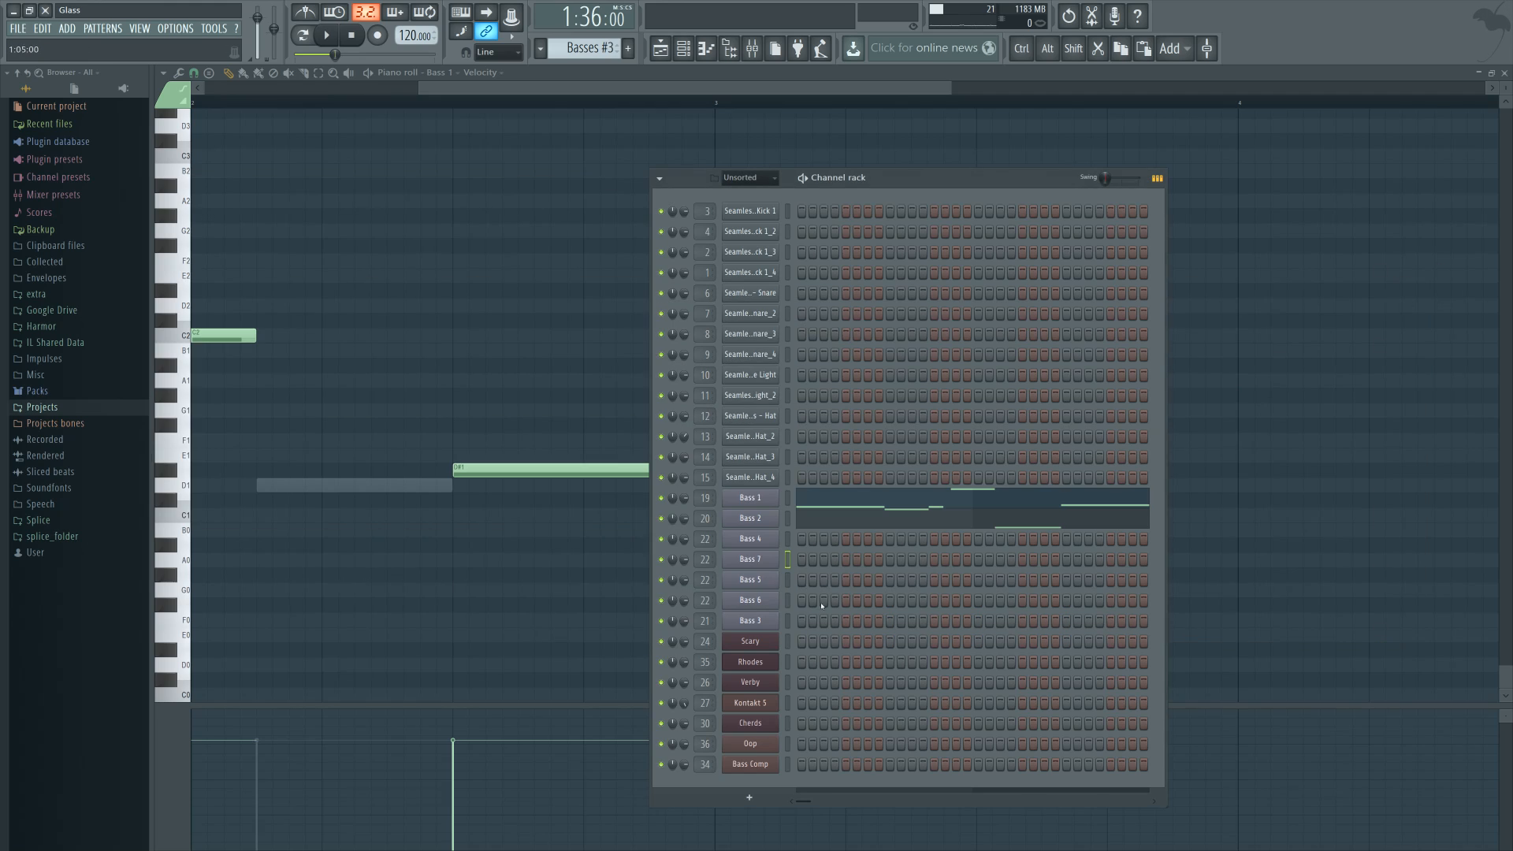
Look over the Patcher maps of the Bass 5 and Bass 6 channels and close them
left_click(762, 580)
left_click(1007, 287)
left_click(760, 601)
left_click_drag(487, 217, 809, 242)
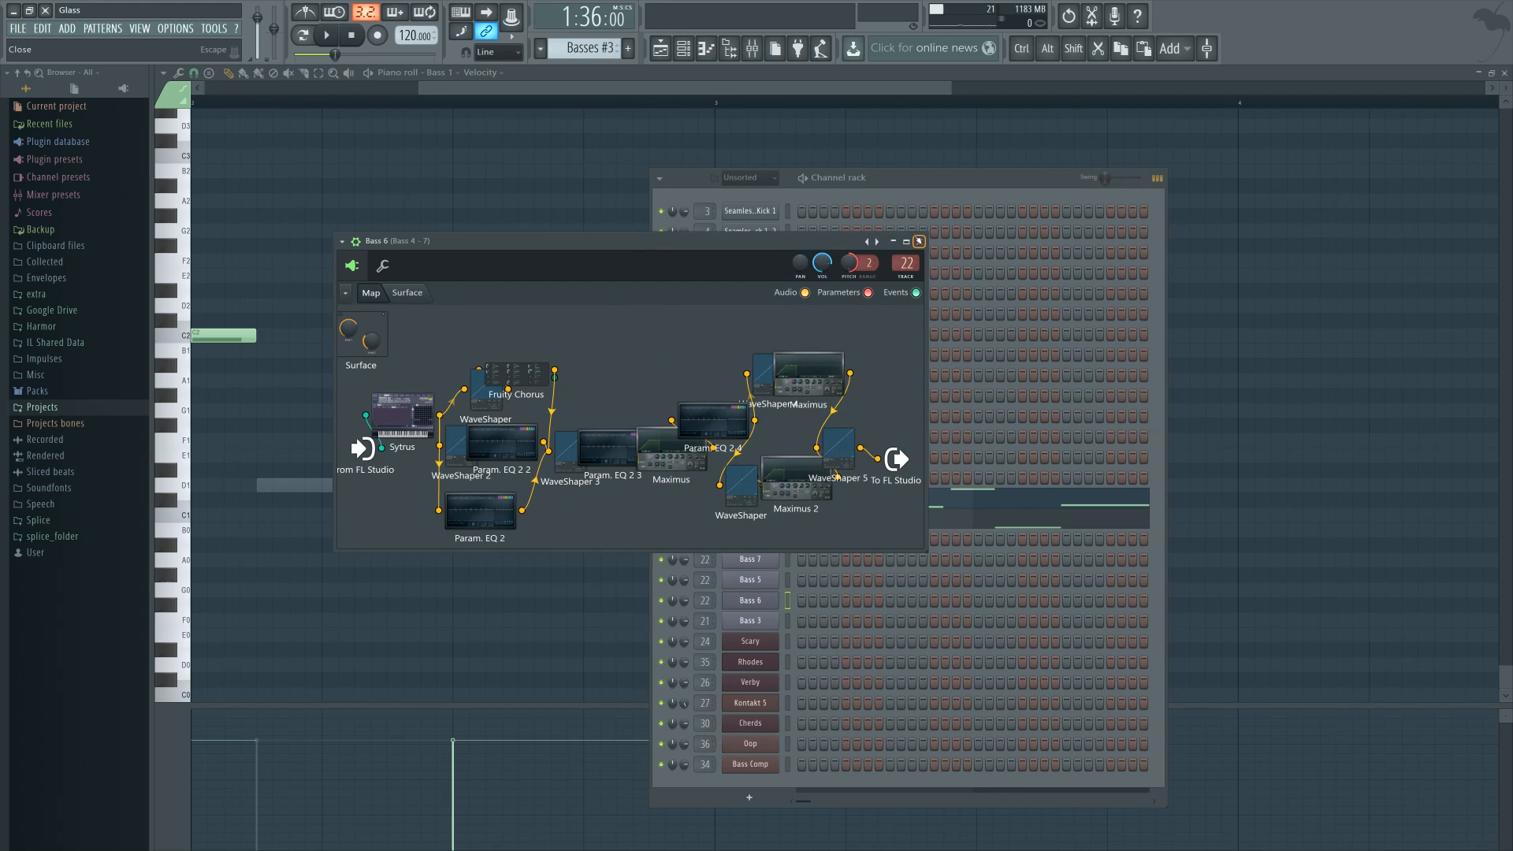
left_click(921, 242)
Open the Bass 3 channel, enlarge its window to view the whole Patcher map, and close it
left_click(751, 620)
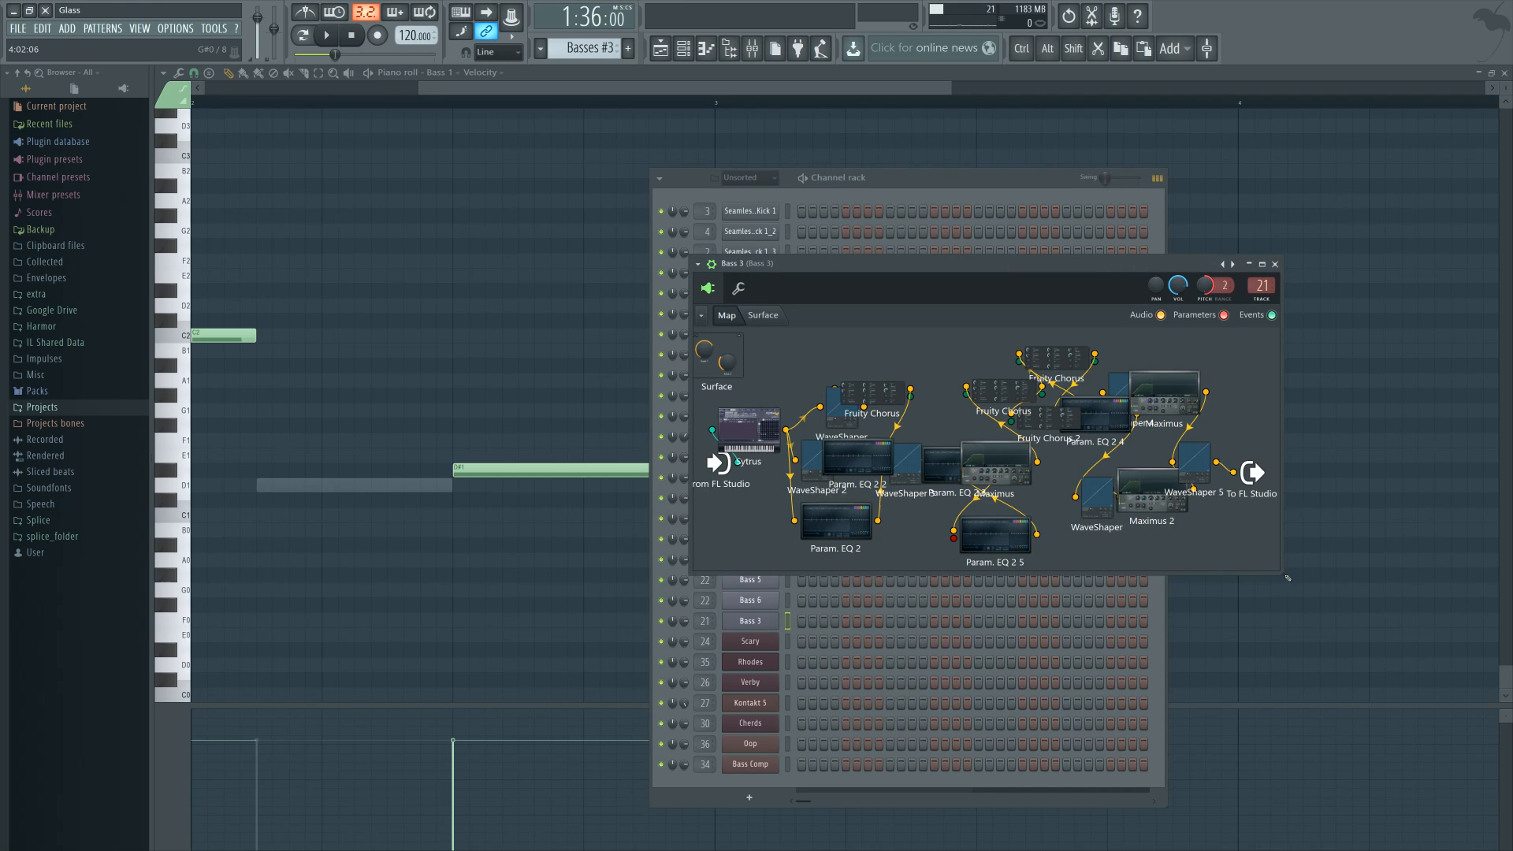
left_click_drag(1281, 573, 1439, 699)
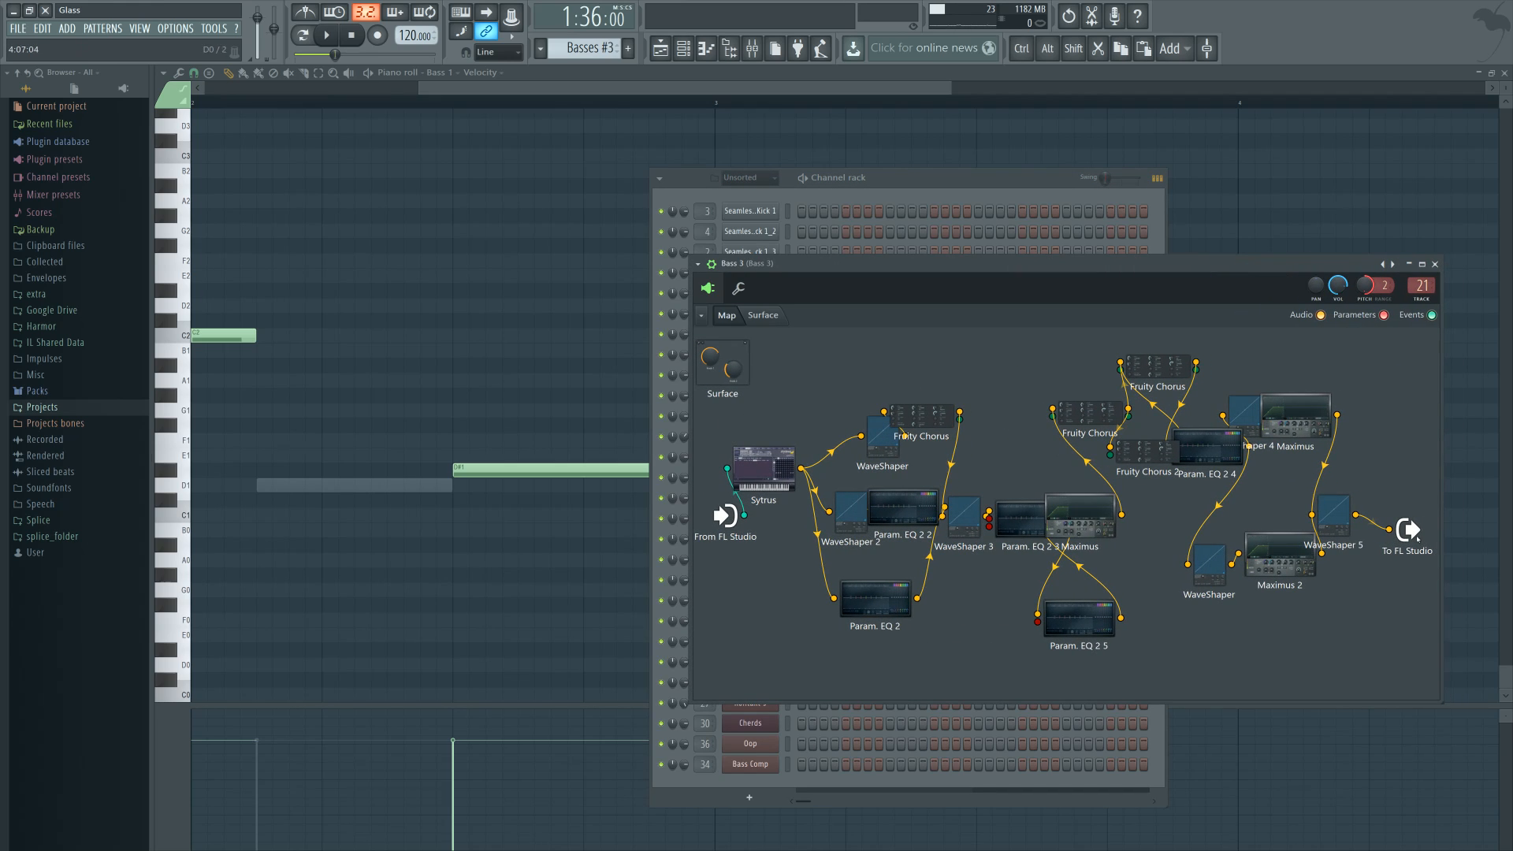
left_click(1434, 264)
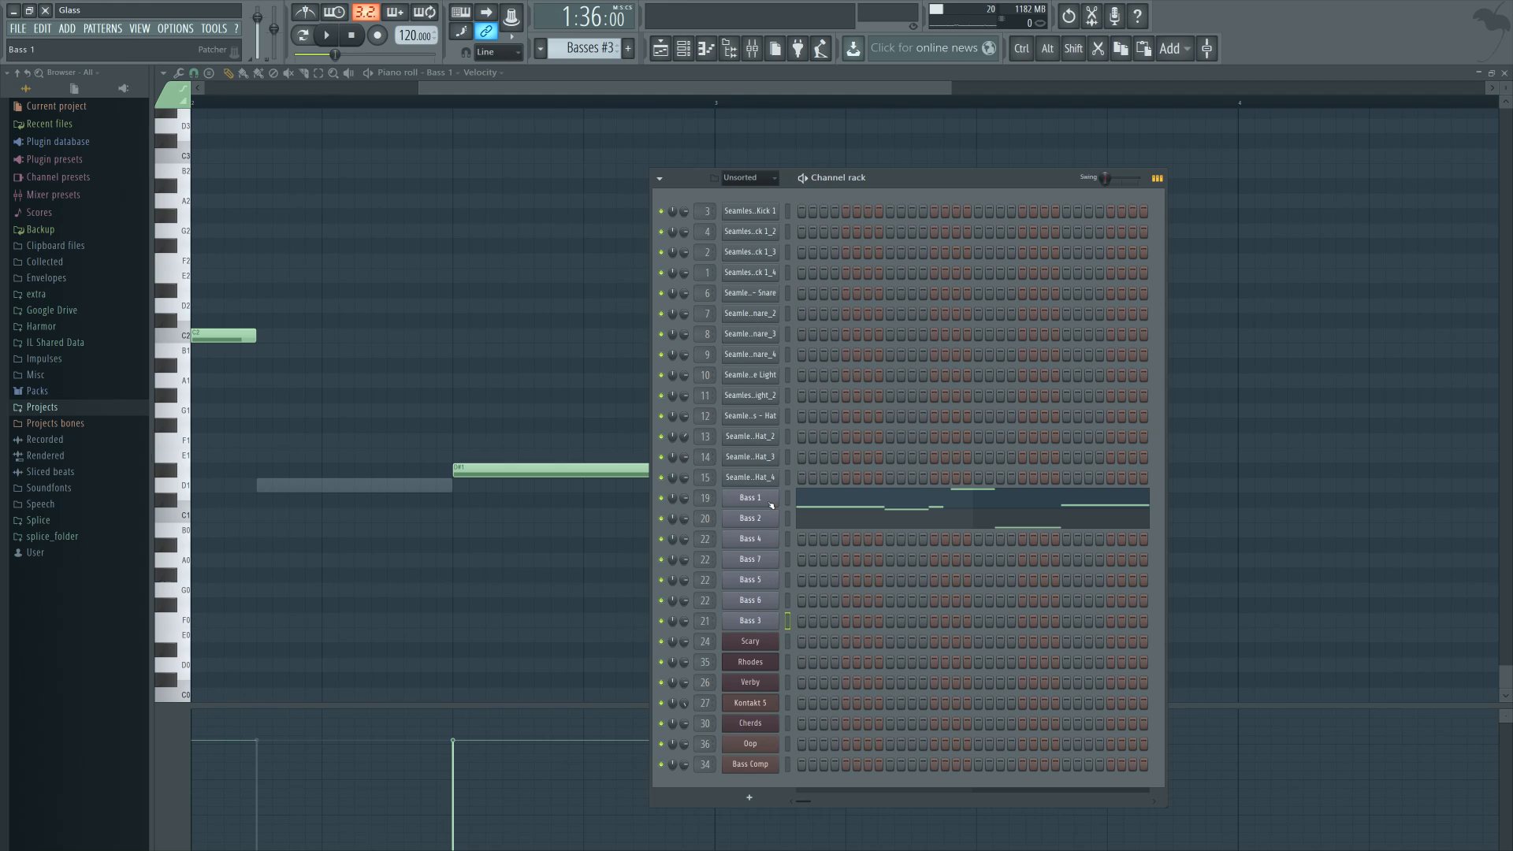
Play the playlist arrangement from bar 41 with the mixer shown, stop playback and close the mixer
key("F5")
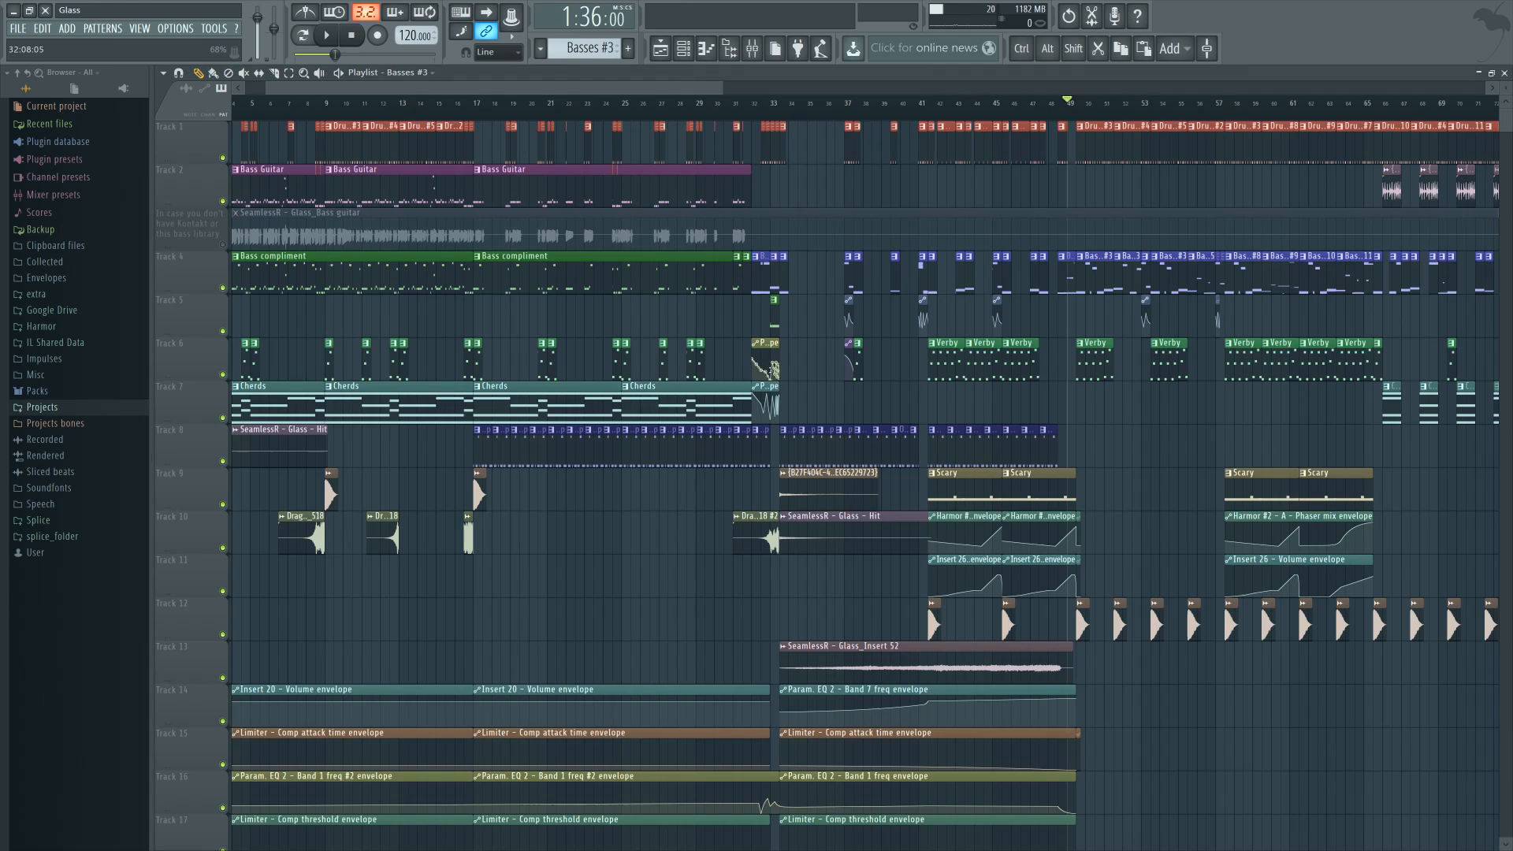
scroll(832, 385, "left", 2)
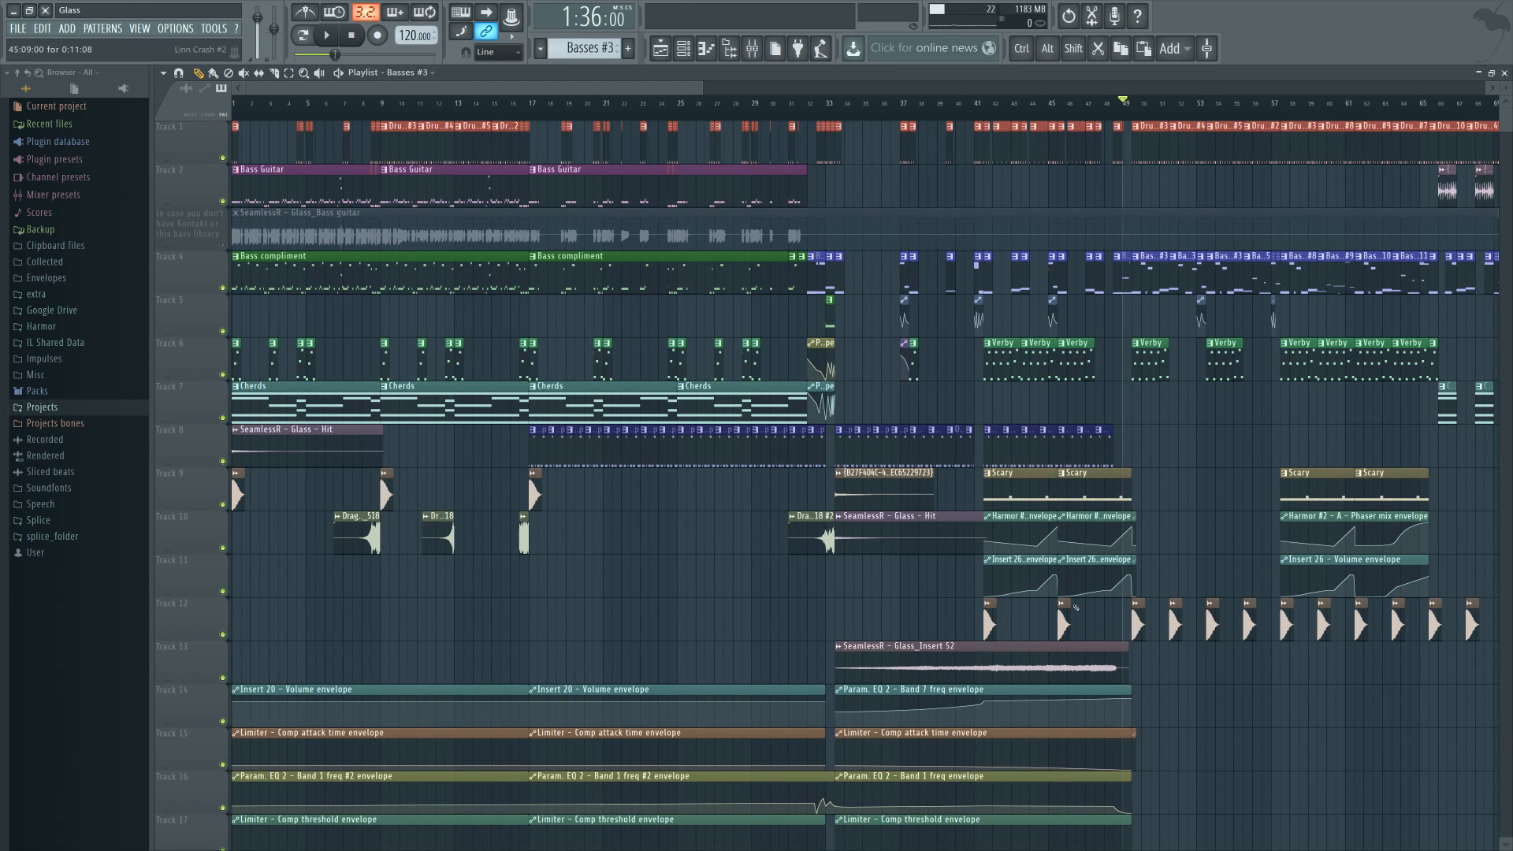
scroll(1081, 609, "up", 1)
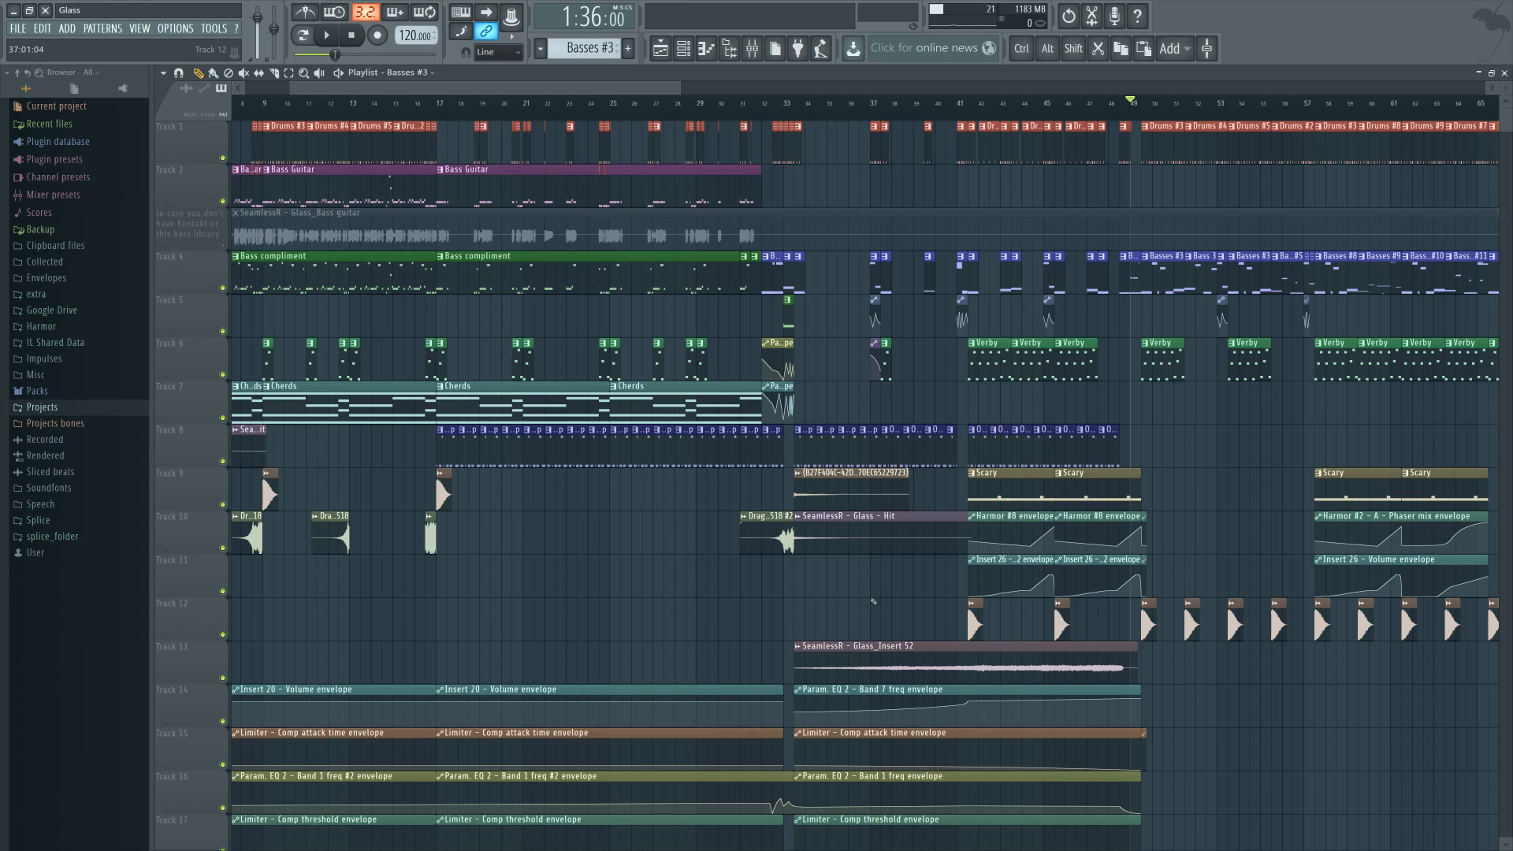
left_click(968, 102)
left_click(750, 52)
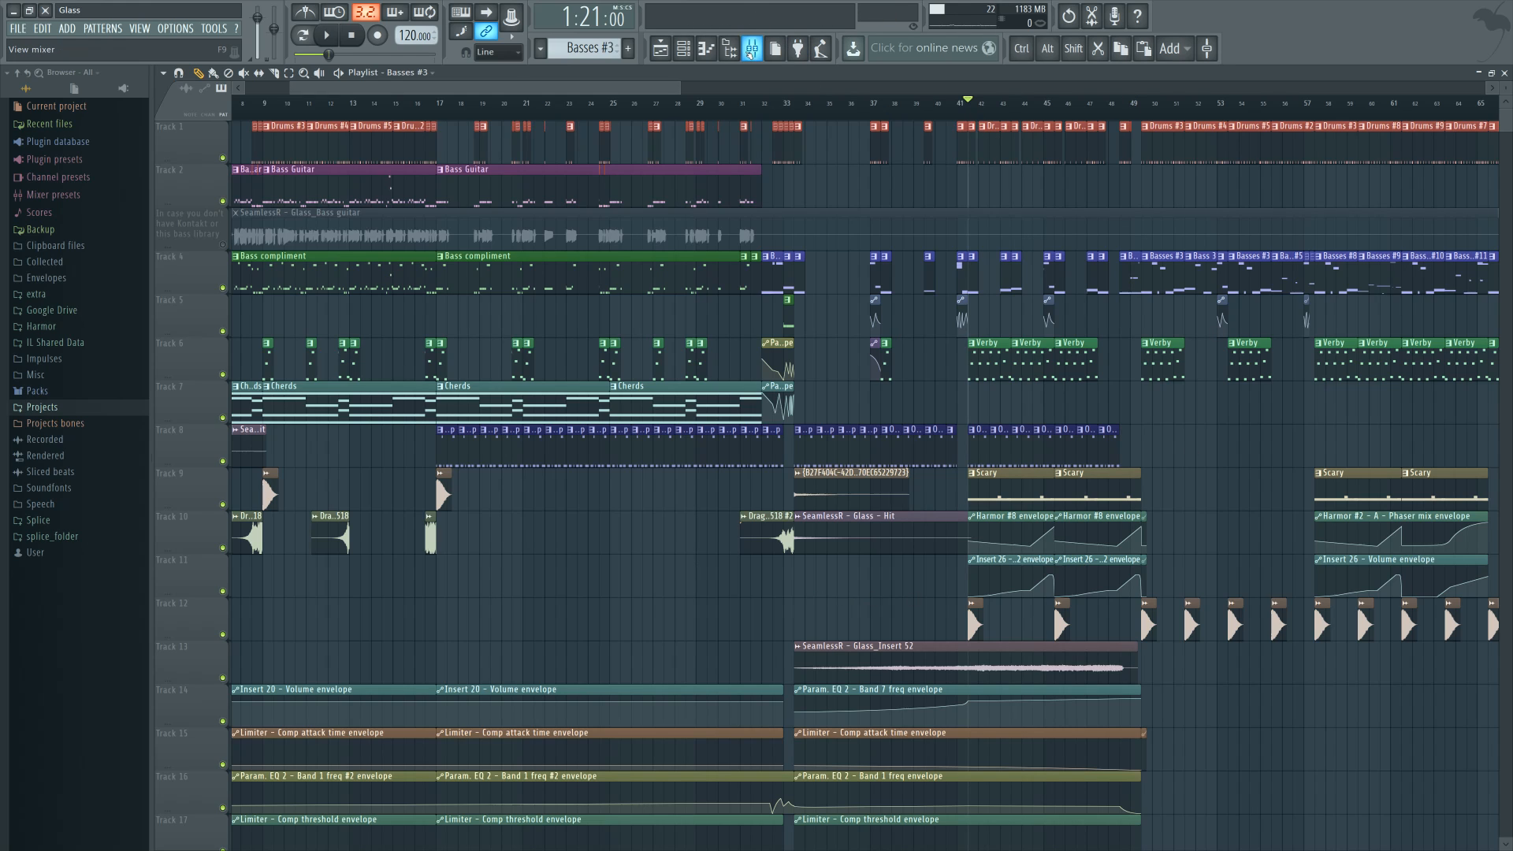
key("space")
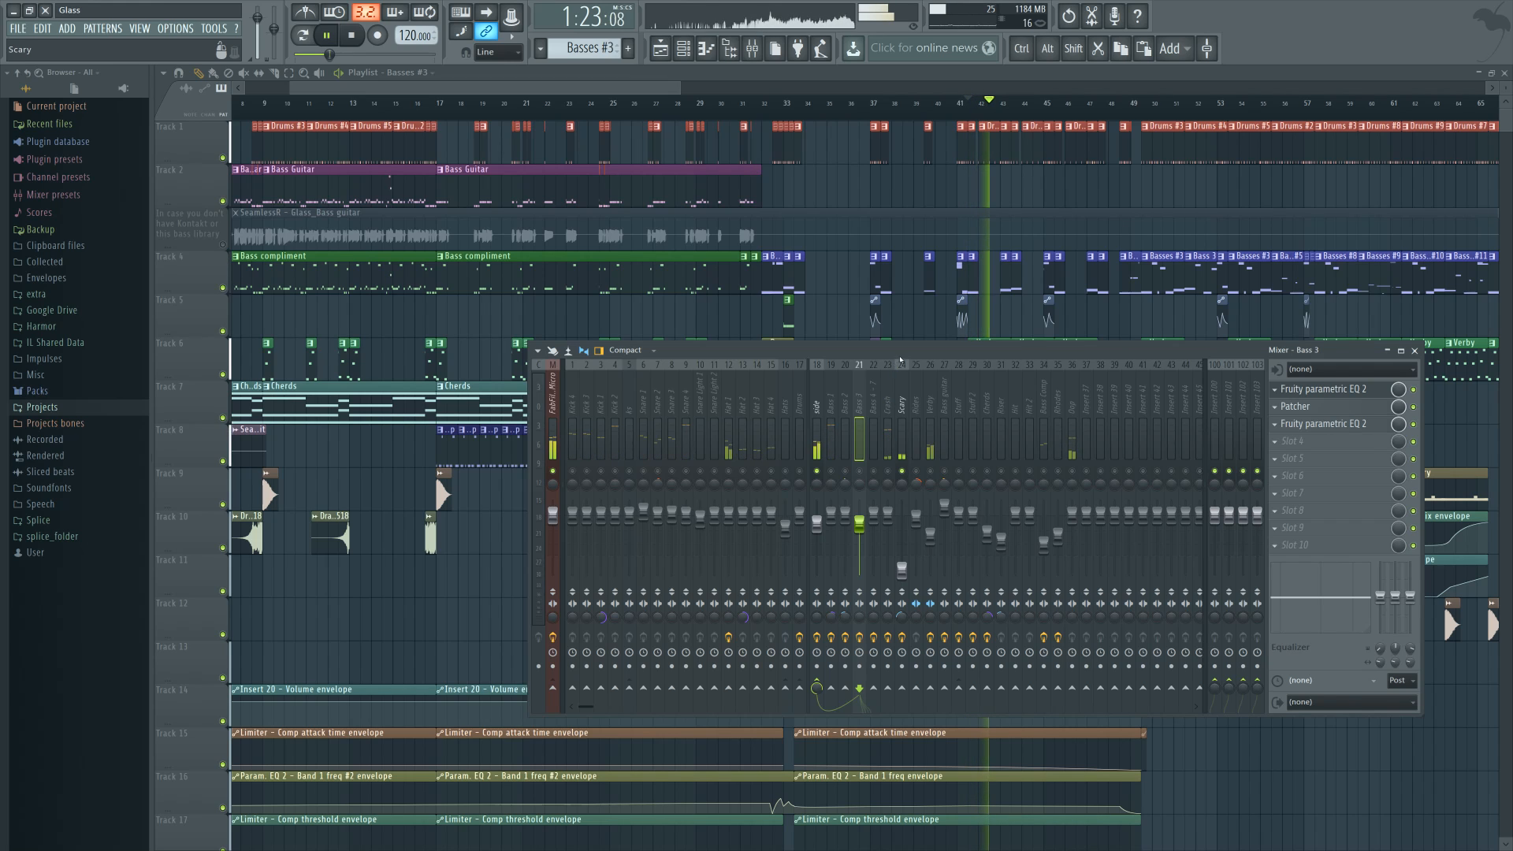
left_click_drag(1206, 349, 1100, 396)
key("space")
left_click(1309, 398)
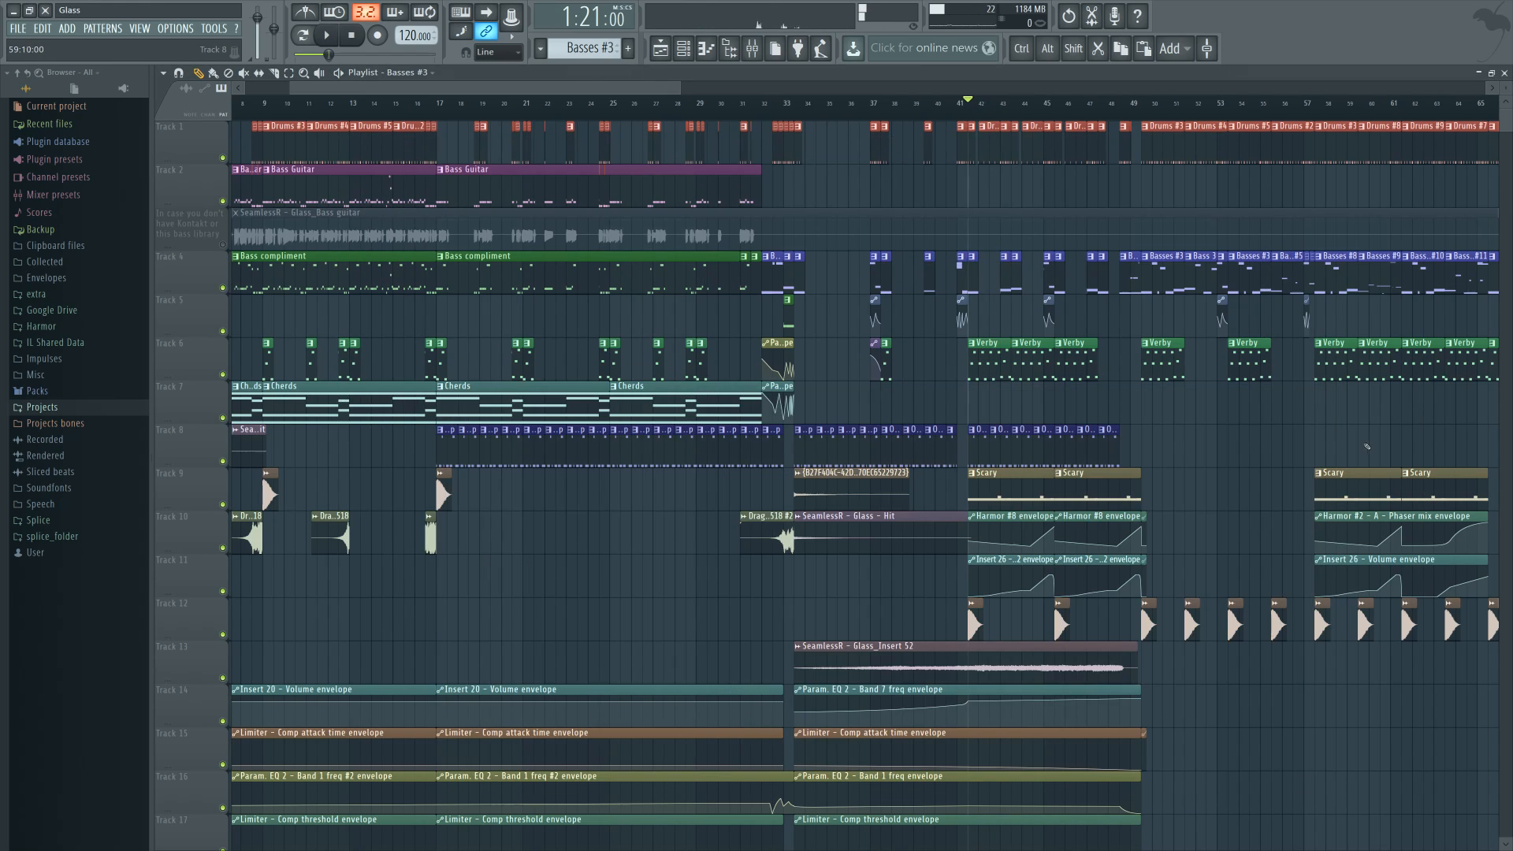
Play the arrangement from bar 57 while watching the Scary channel's visual feedback display, and stop playback
scroll(1104, 315, "right", 5)
left_click(803, 109)
key("space")
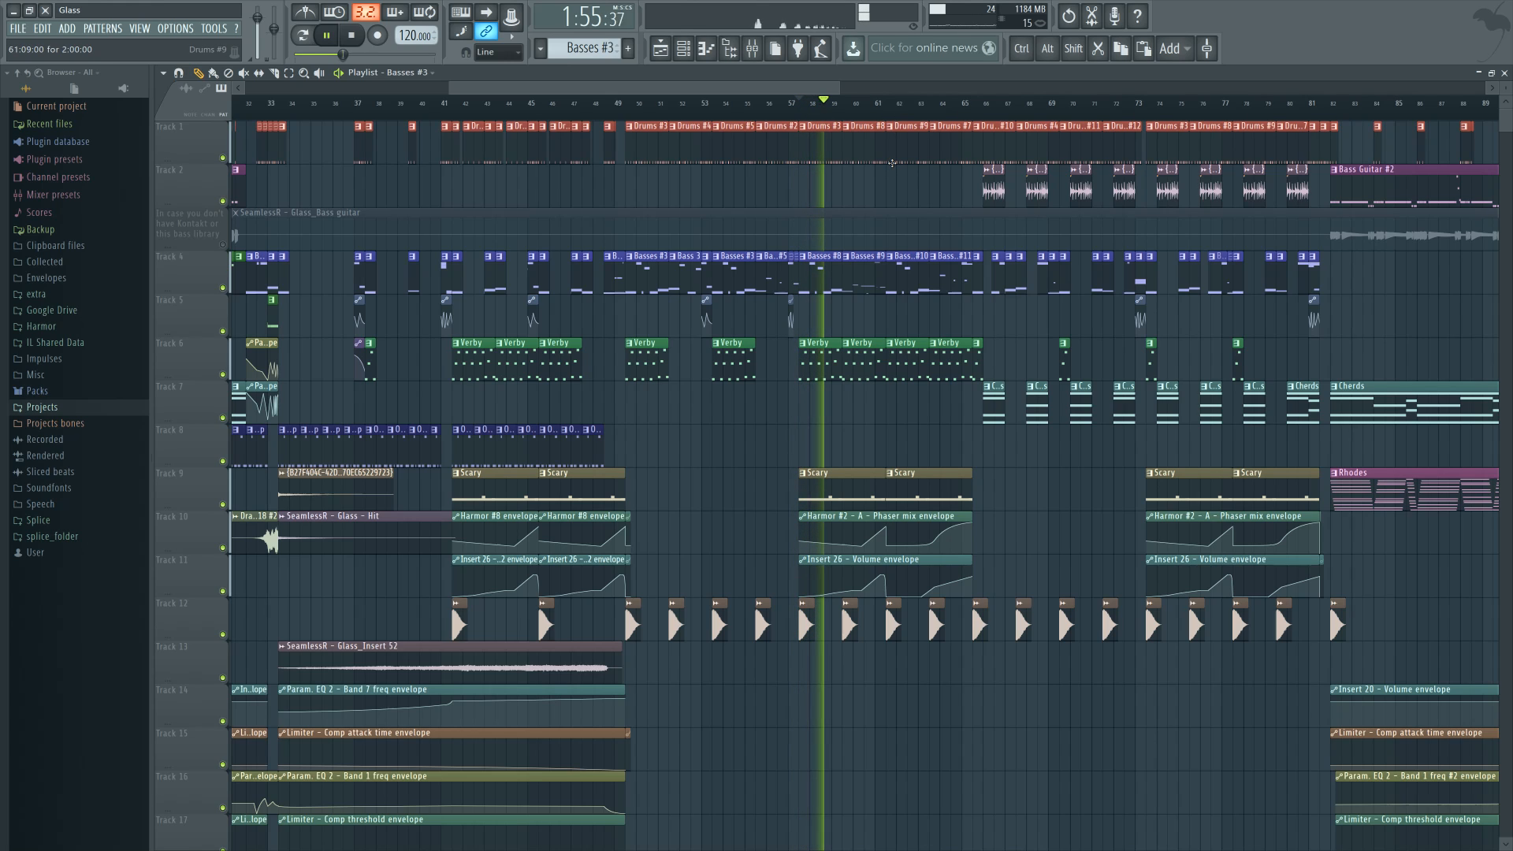
left_click(684, 50)
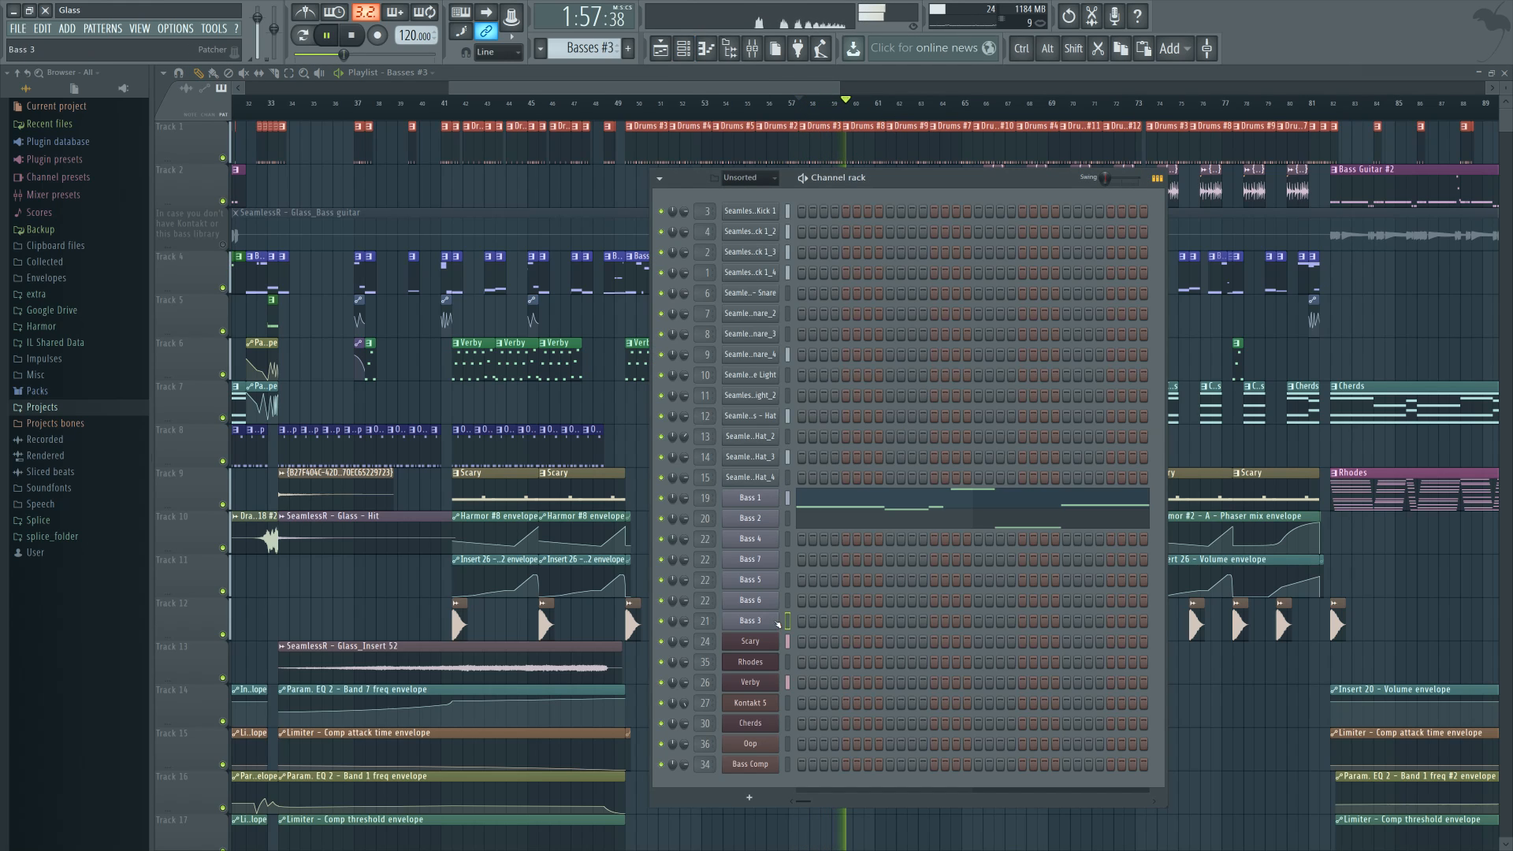
left_click(750, 641)
left_click(834, 521)
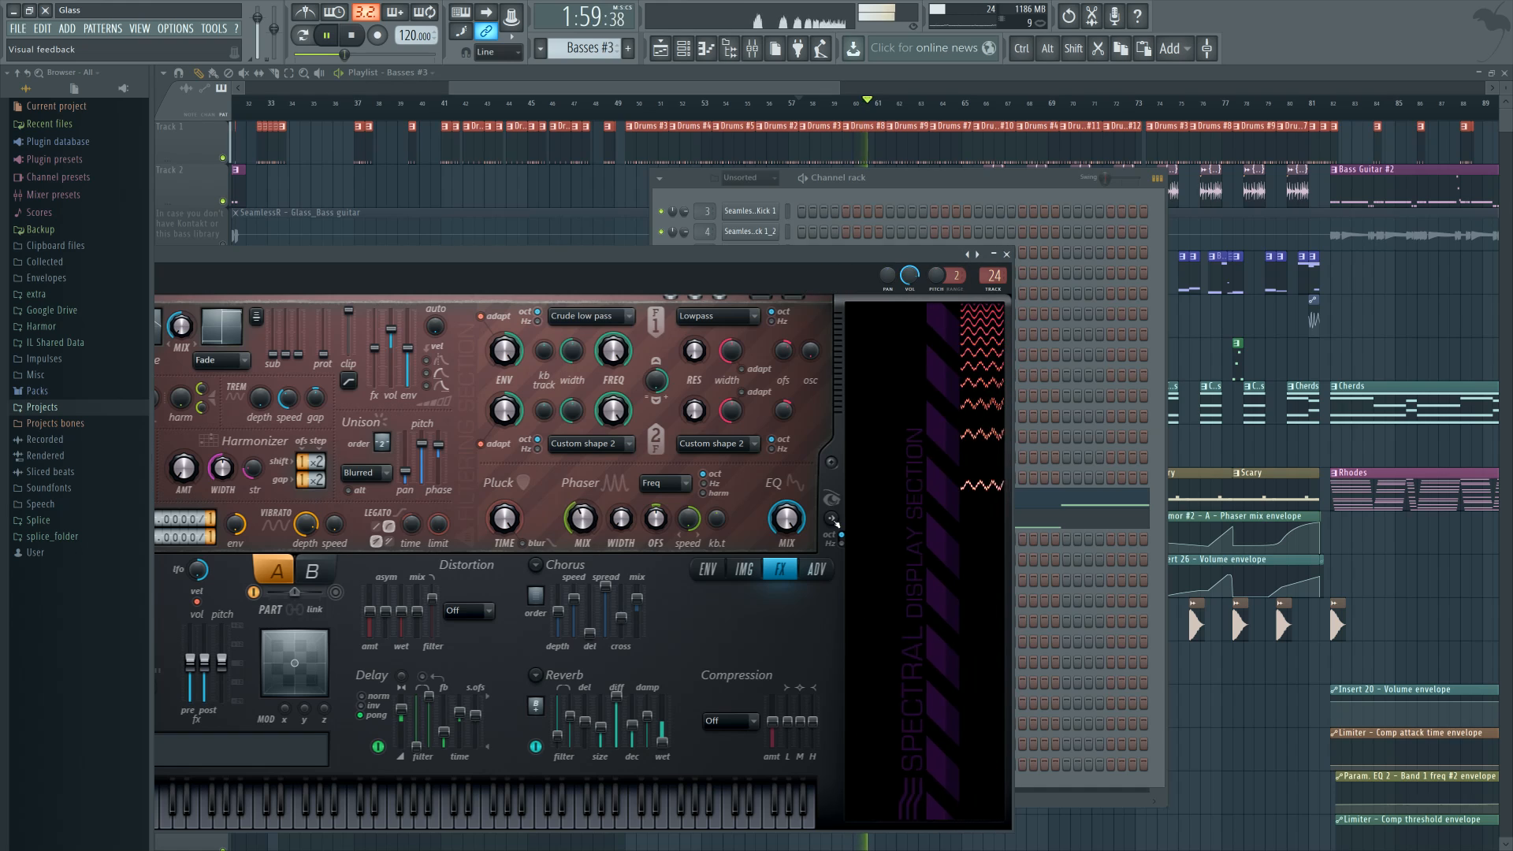
key("space")
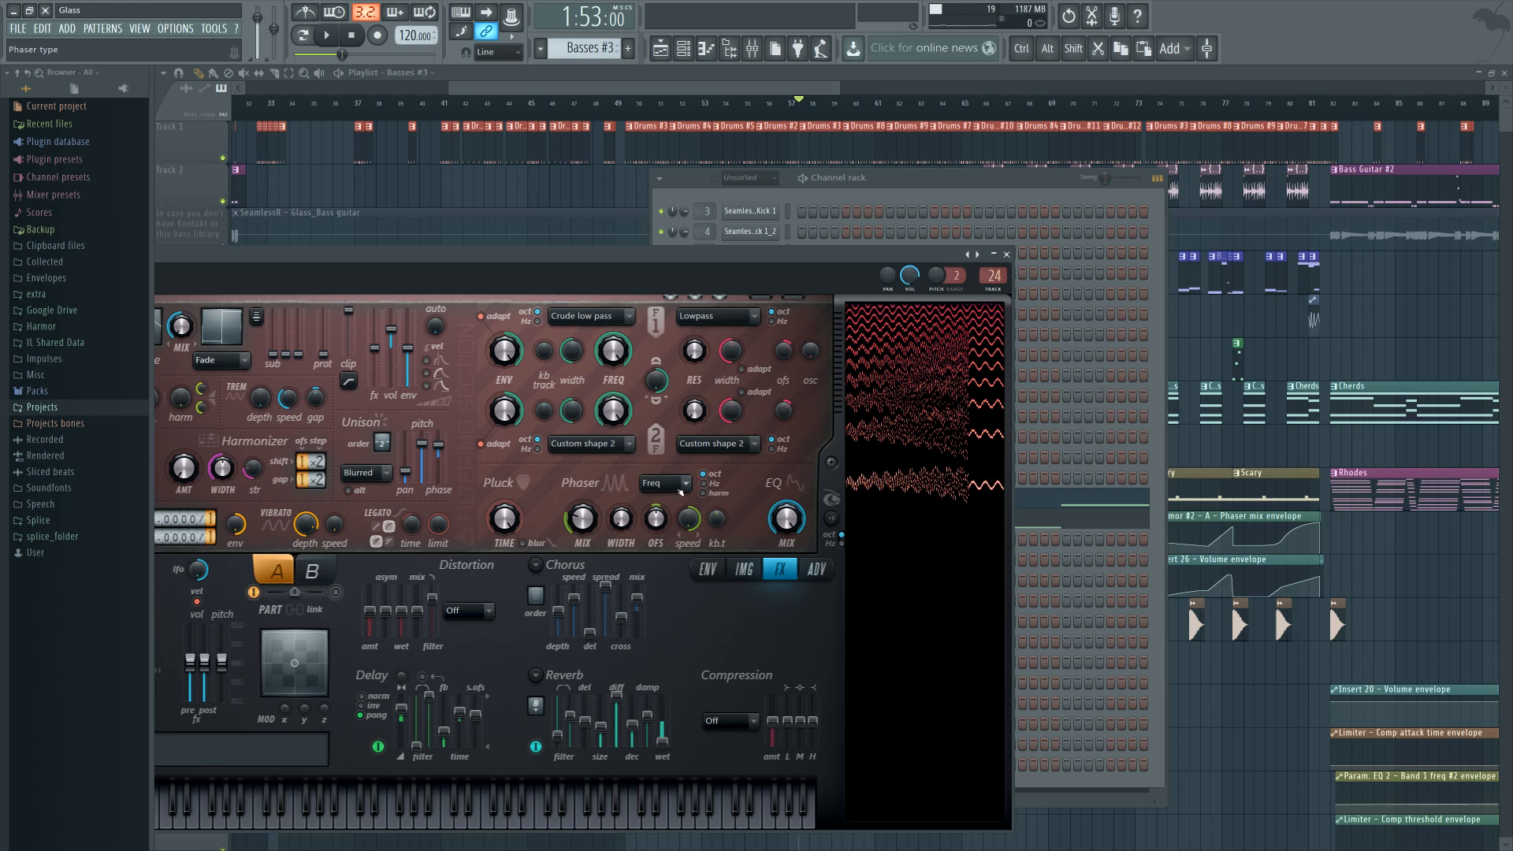
Switch the Scary phaser type to Custom to view the phaser shape, set it back to Freq and close the channel
left_click(664, 483)
left_click(667, 559)
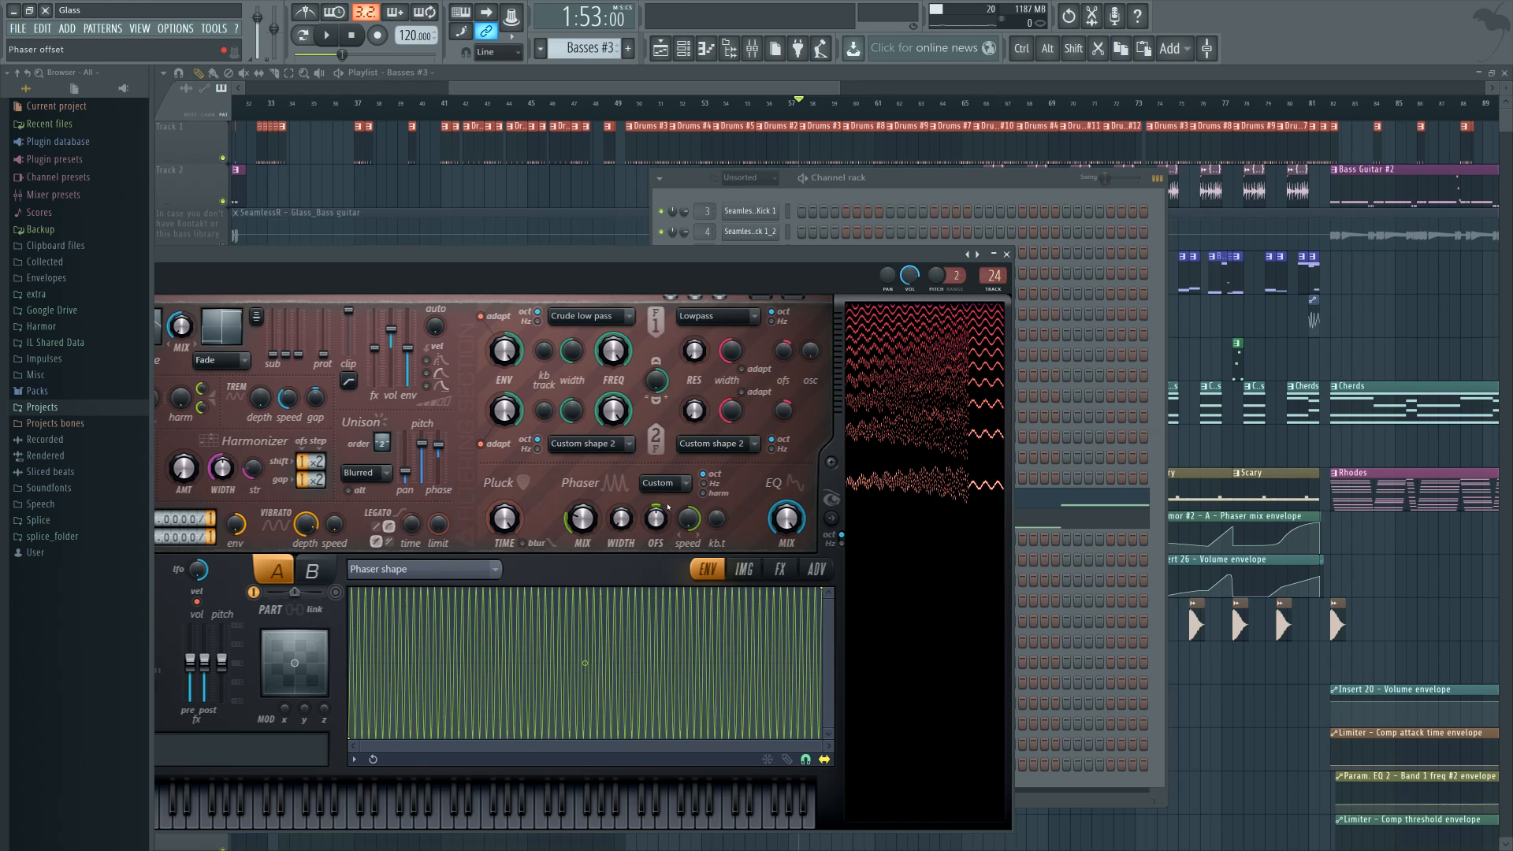
left_click(664, 483)
left_click(671, 640)
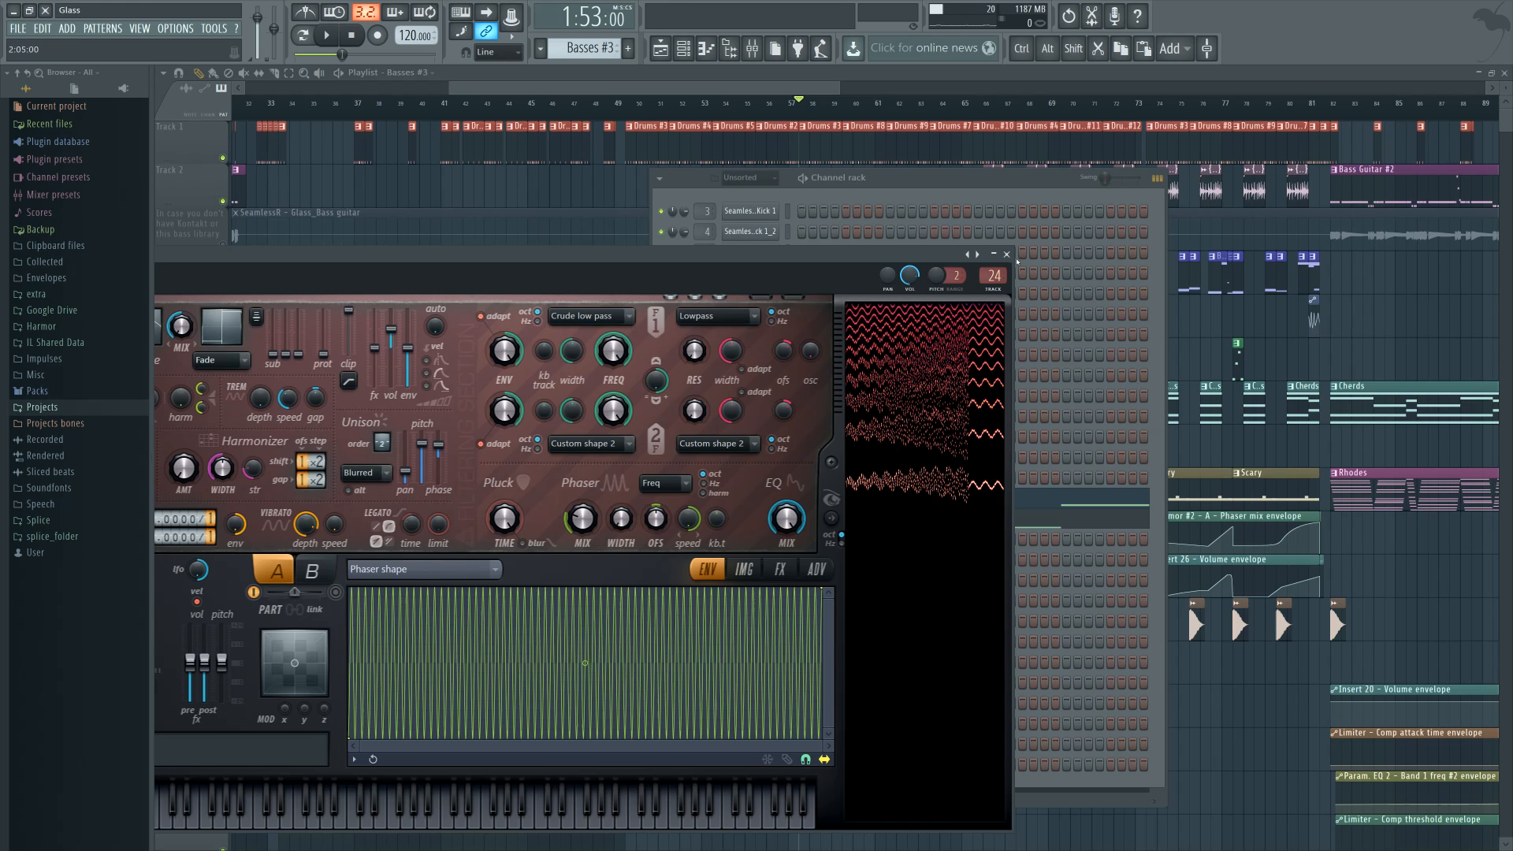
left_click(1007, 254)
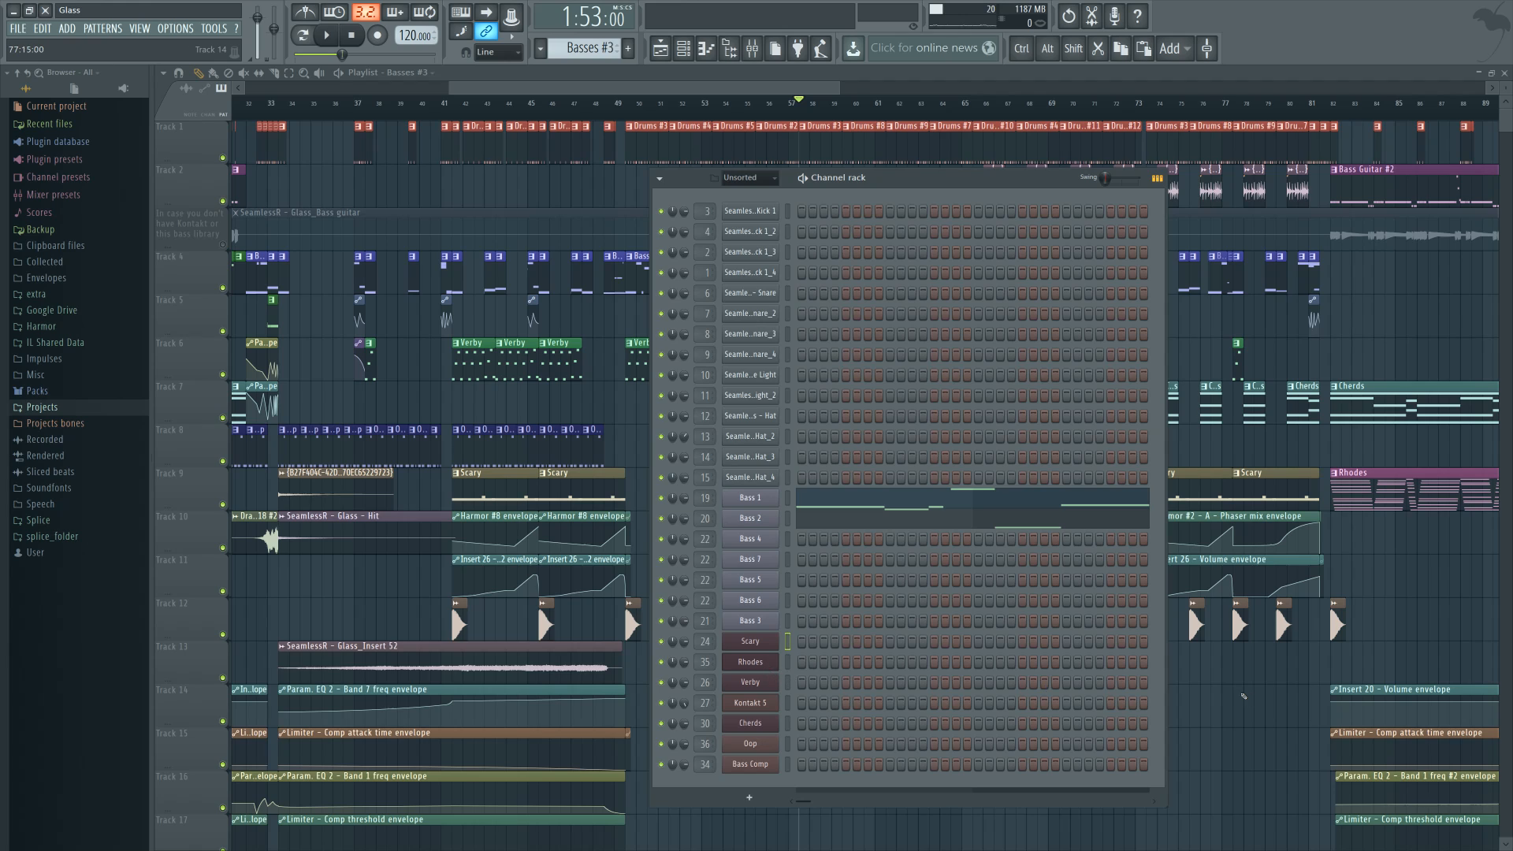
Open the Verby clip at bar 57 in the piano roll and play it briefly with the mixer shown
key("F6")
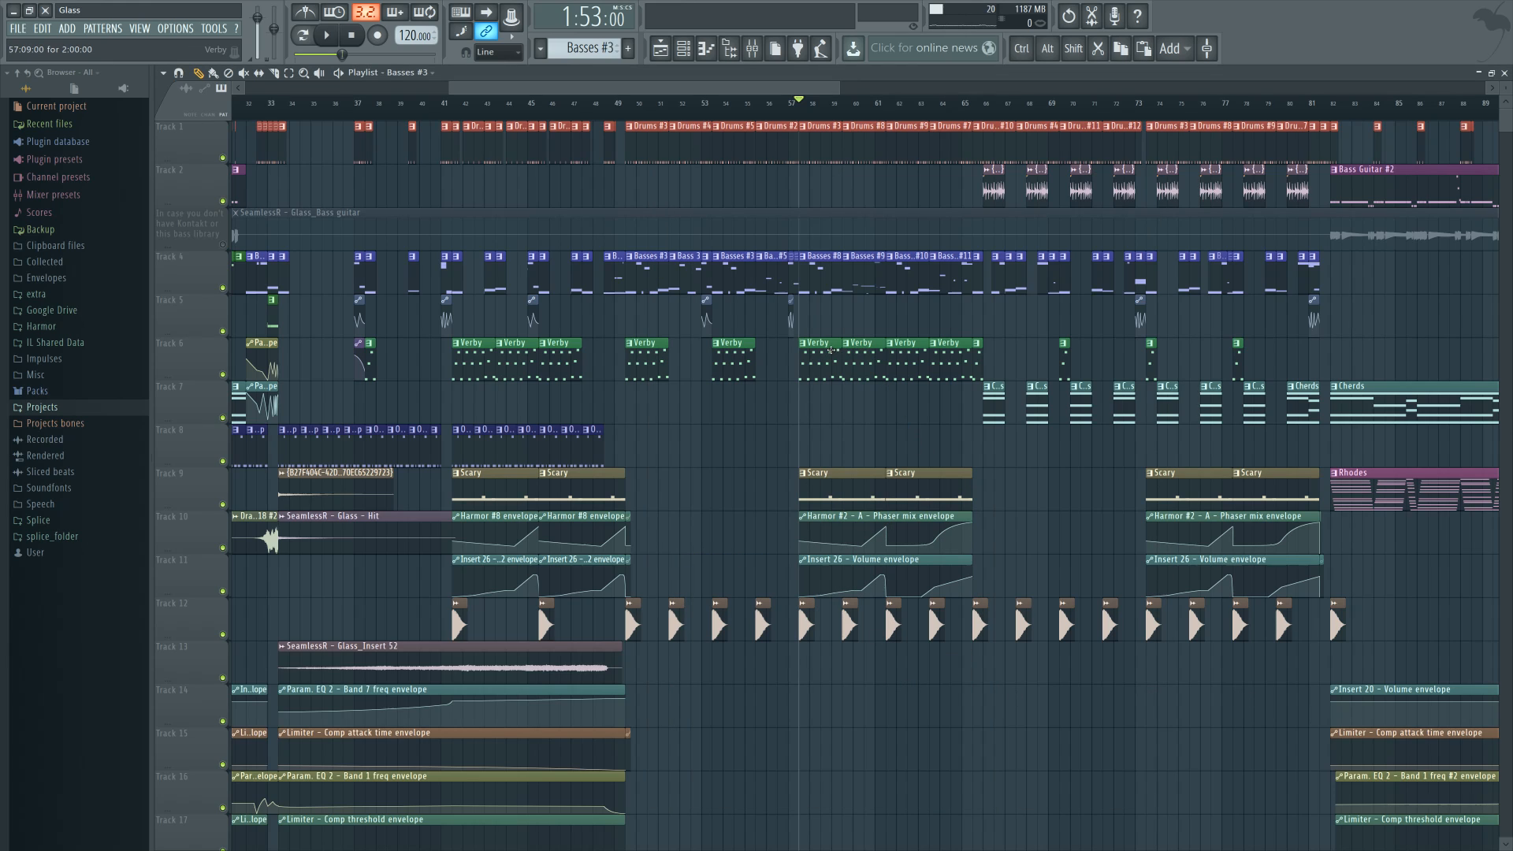
double_click(831, 350)
key("F9")
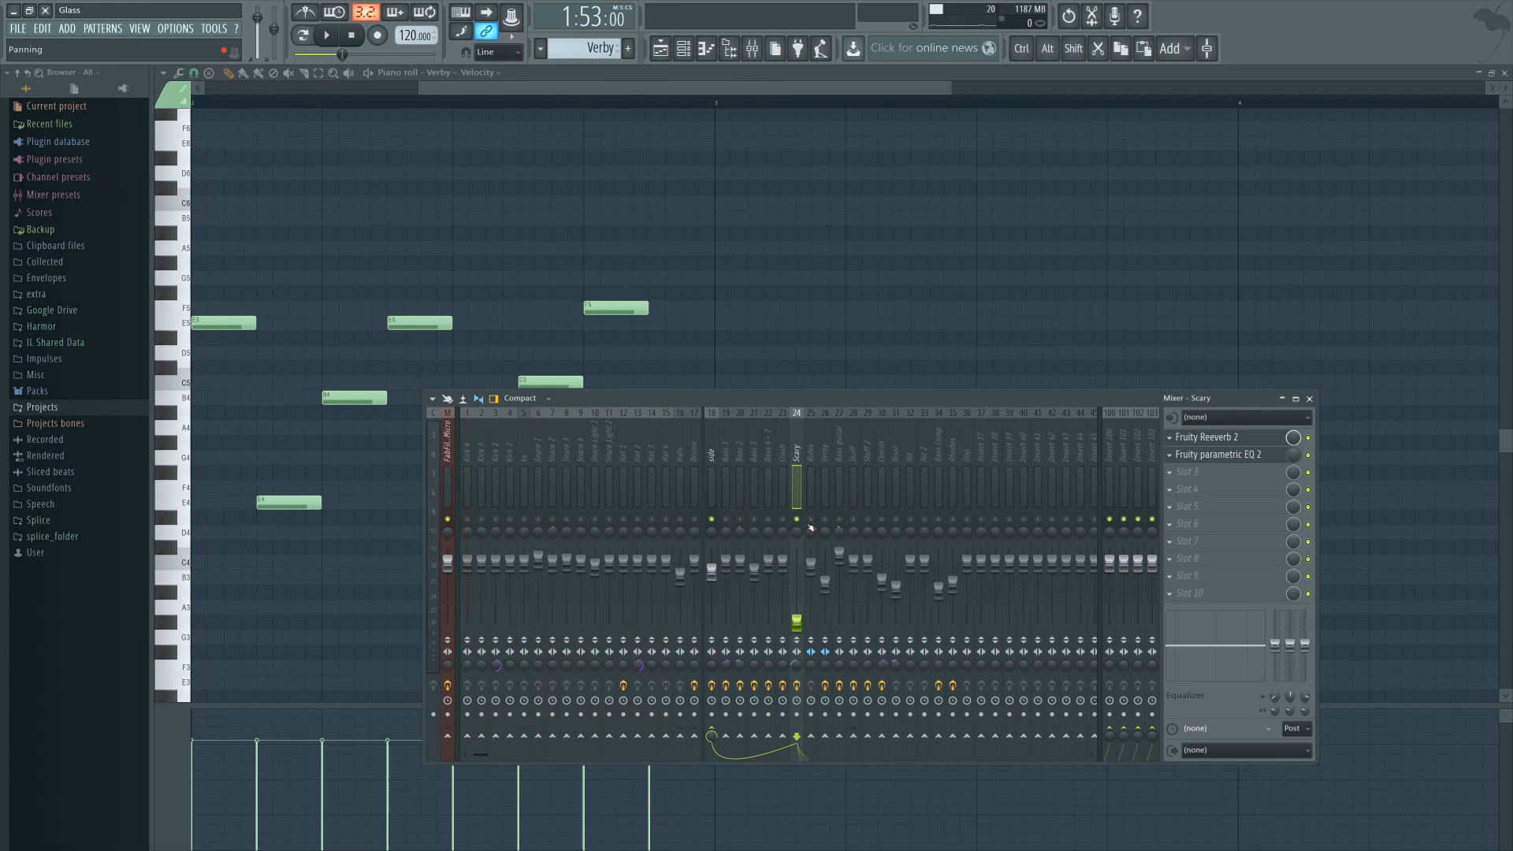
key("space")
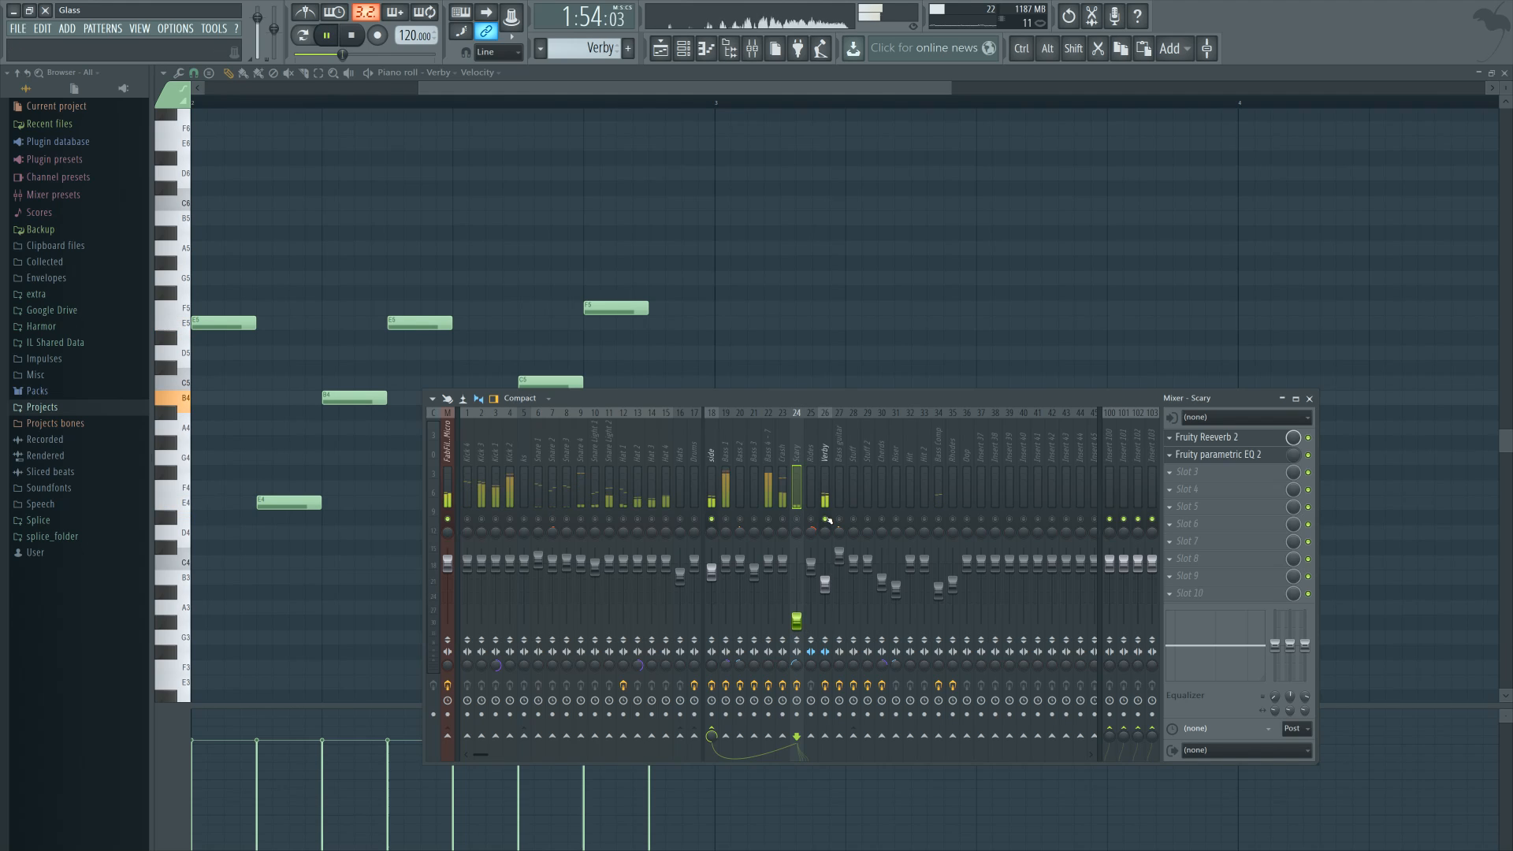
key("space")
Return to the playlist and examine the arrangement's sections from the intro through the later Bass Guitar and Rhodes parts
left_click(666, 52)
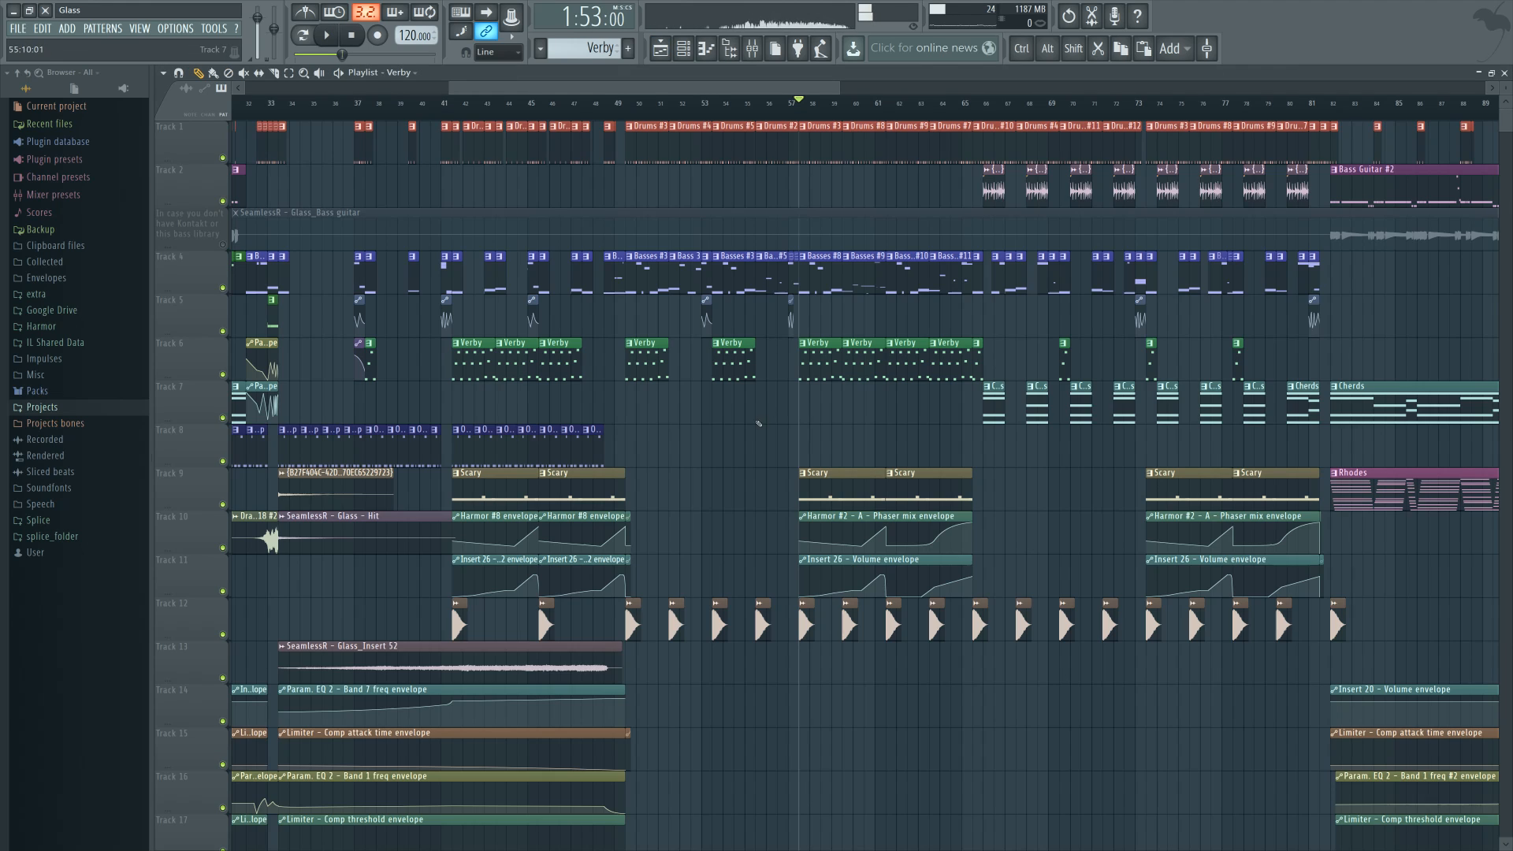
scroll(913, 414, "left", 3)
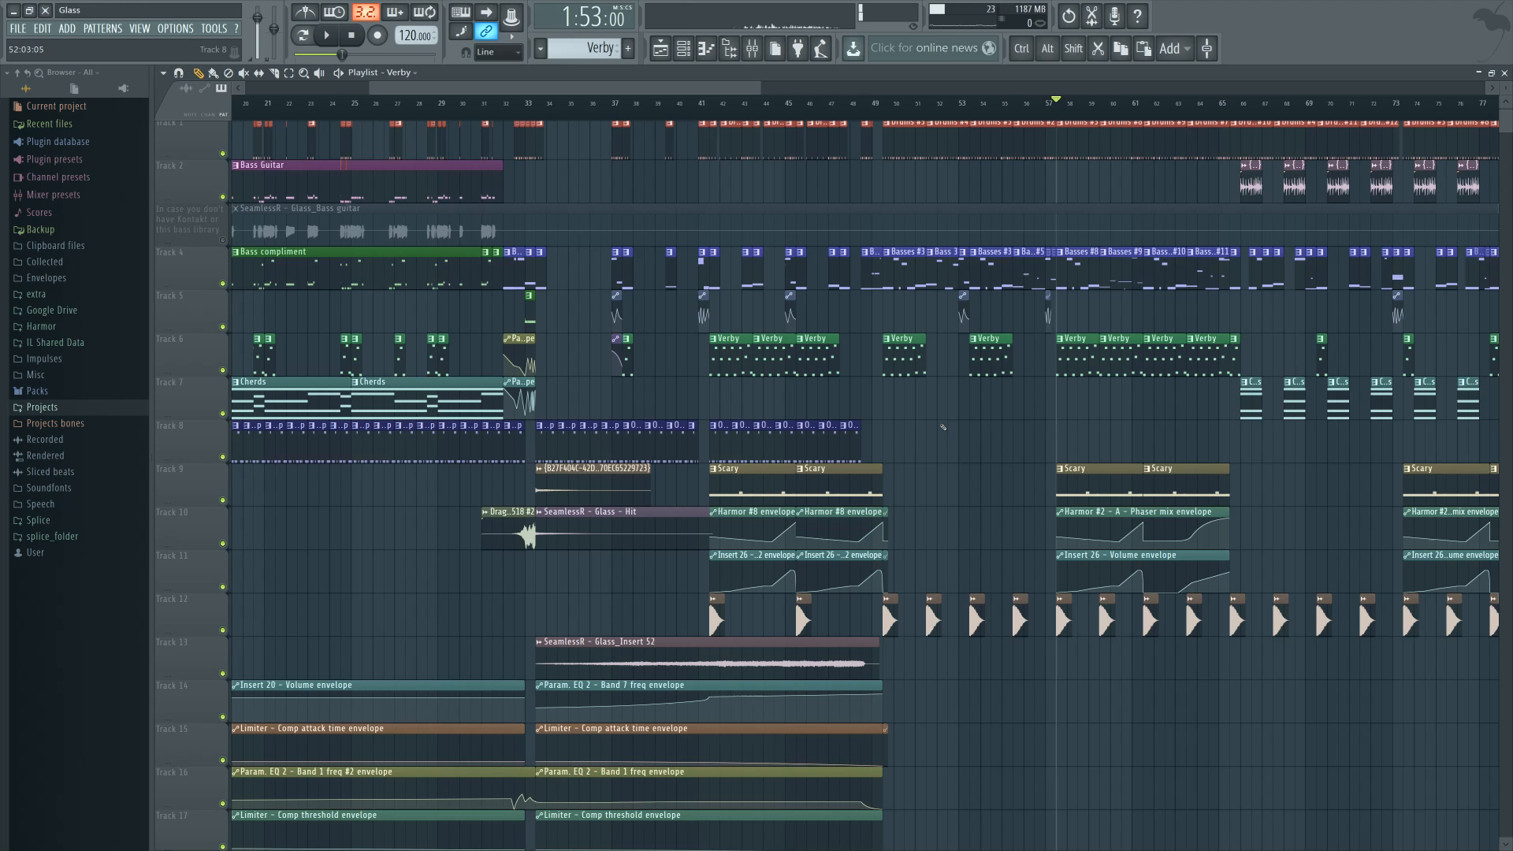
scroll(954, 441, "left", 1)
scroll(957, 443, "left", 1)
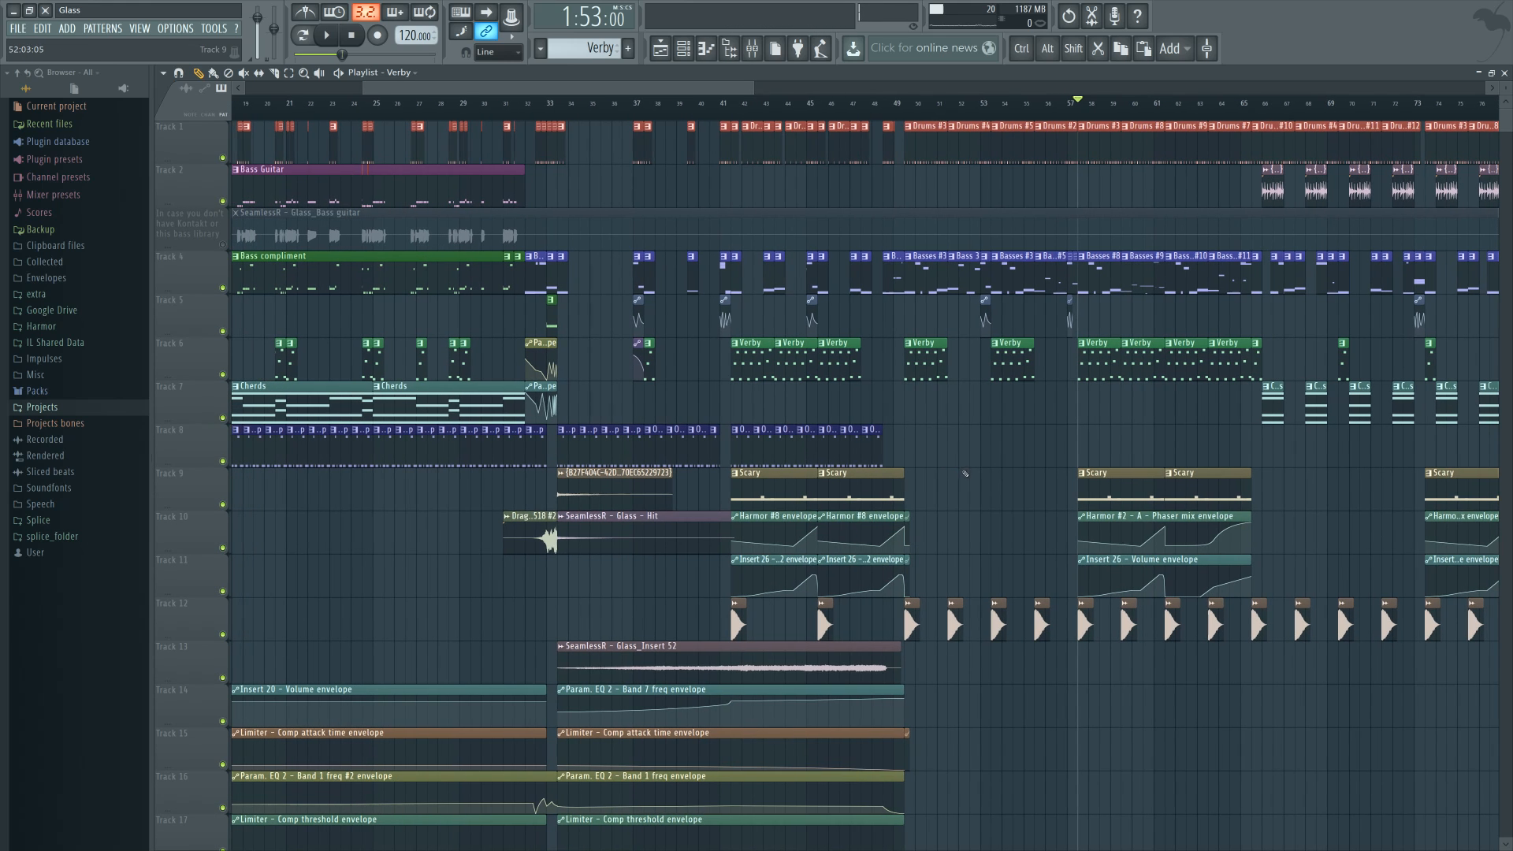
scroll(989, 457, "left", 2)
scroll(996, 450, "right", 12)
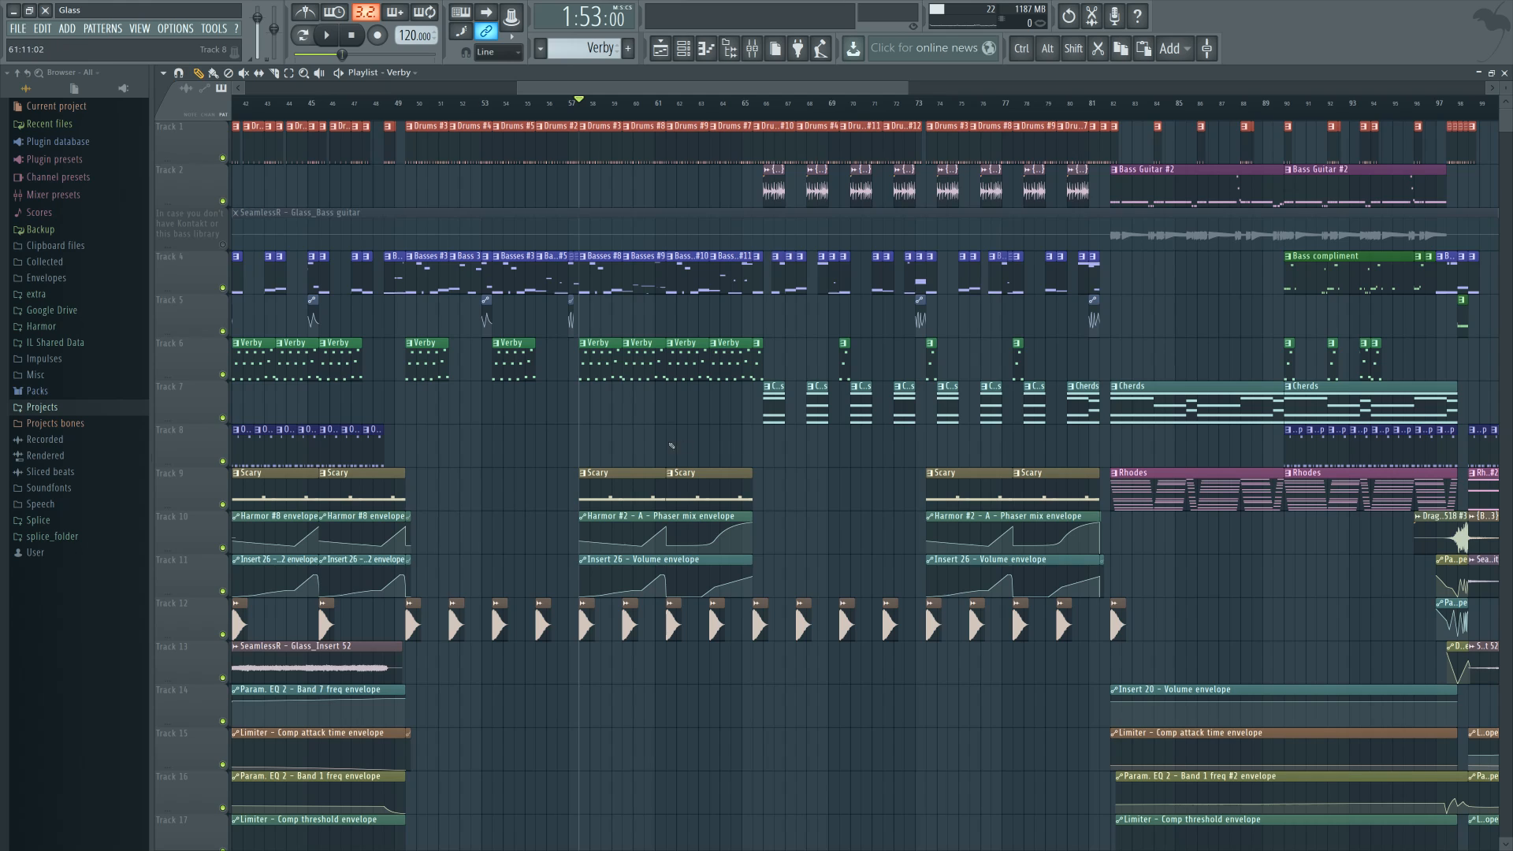
scroll(748, 446, "left", 4)
scroll(828, 446, "left", 3)
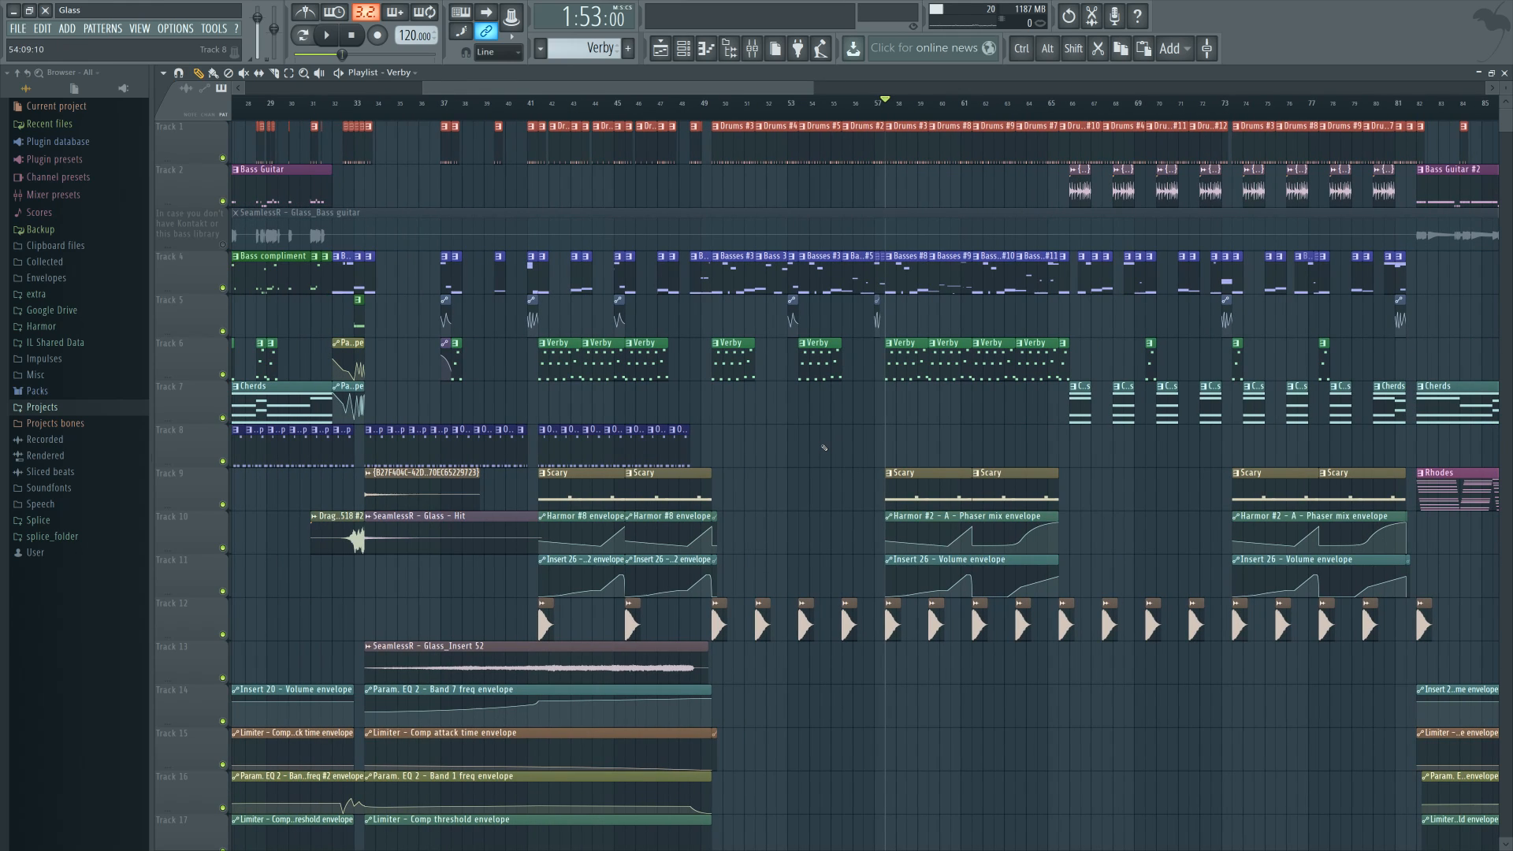
scroll(795, 449, "left", 13)
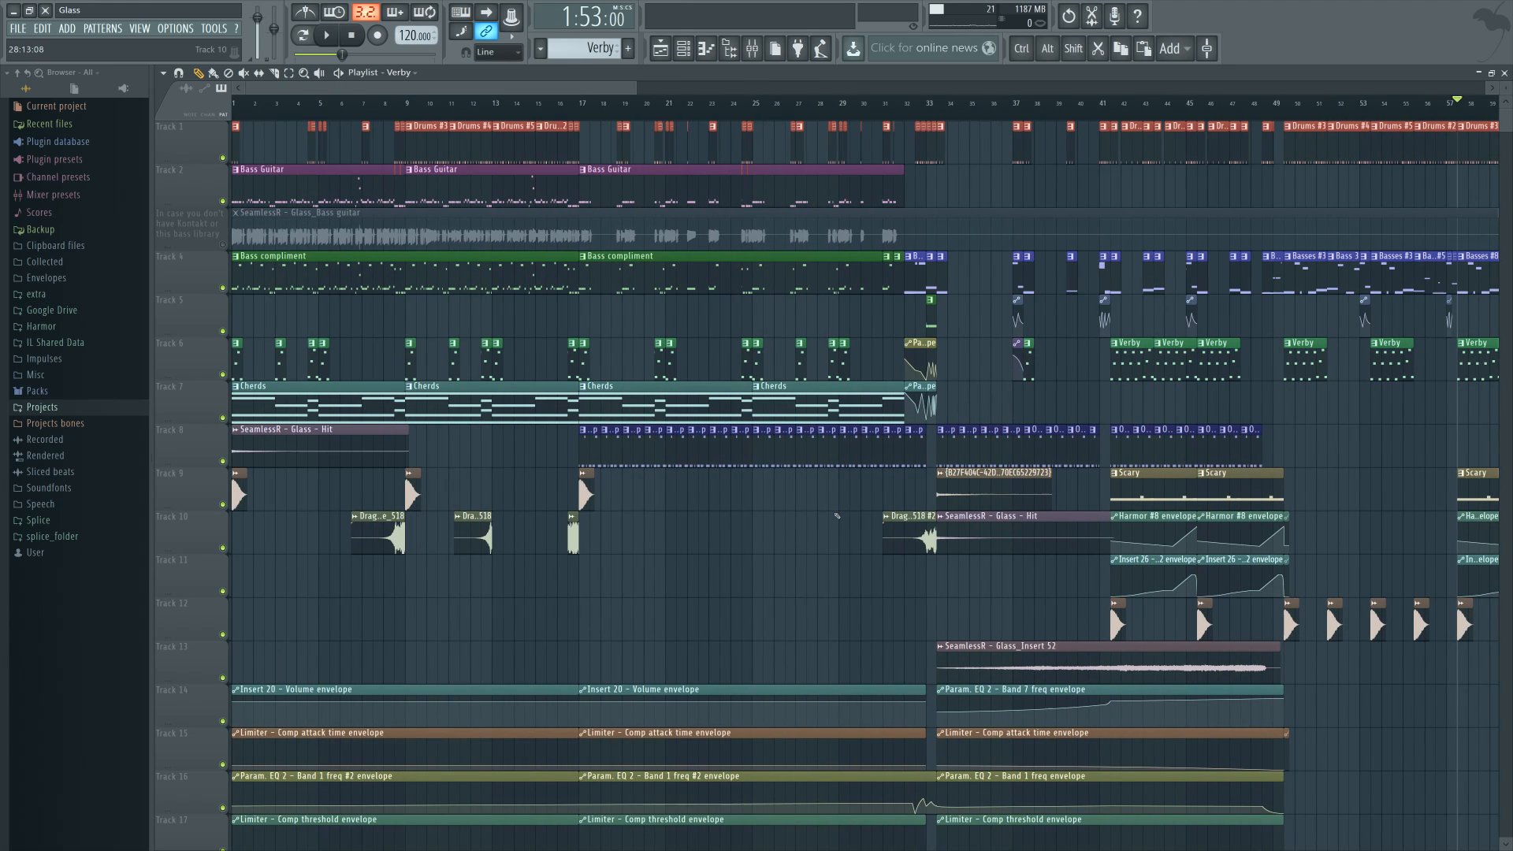
scroll(837, 516, "down", 3)
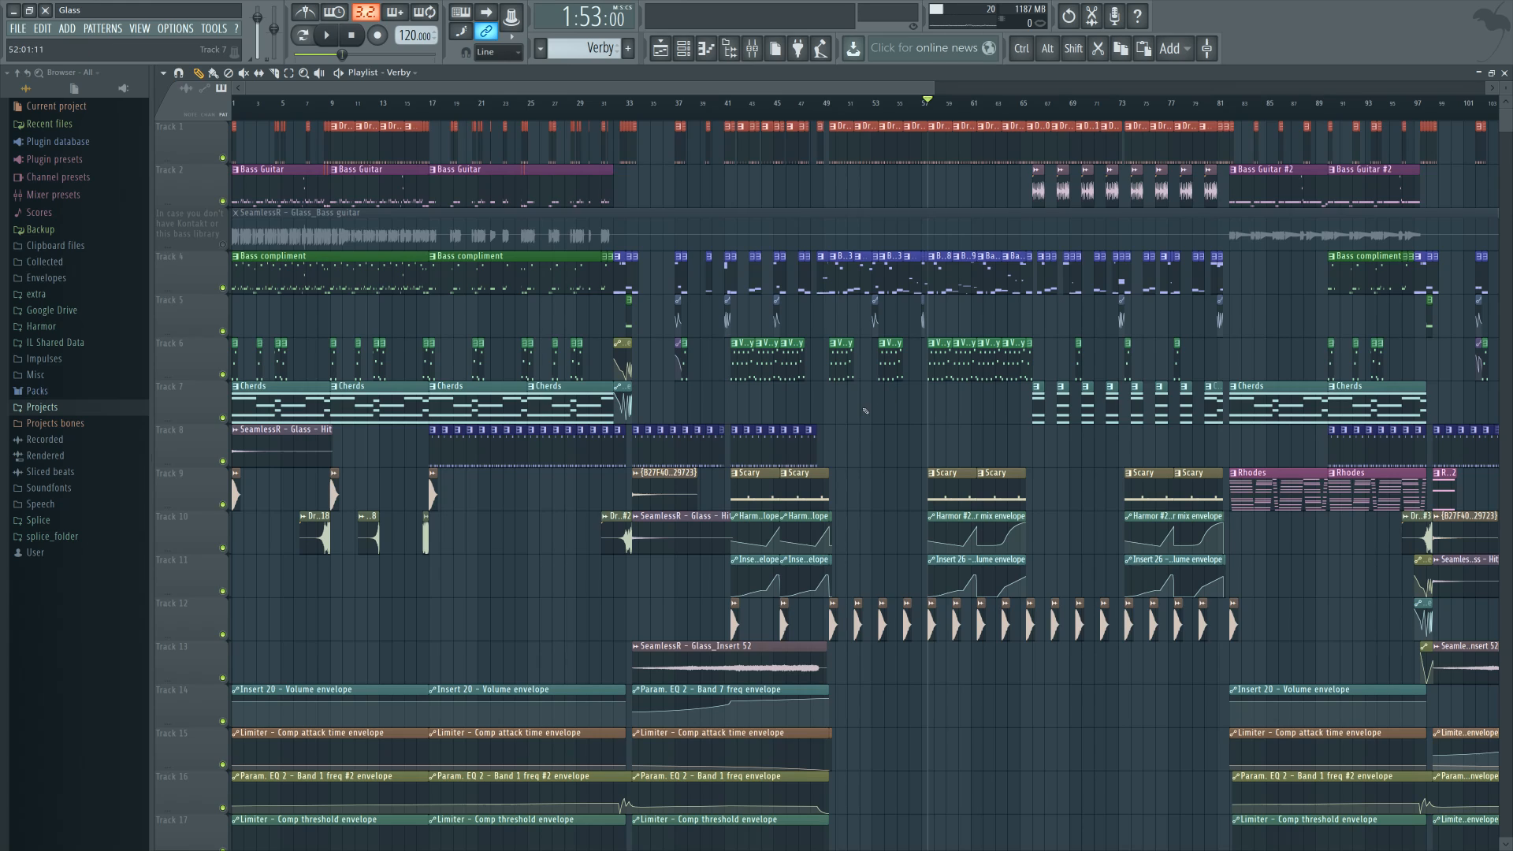
Move the song position to the beginning, play the intro briefly and stop
left_click_drag(342, 54, 295, 54)
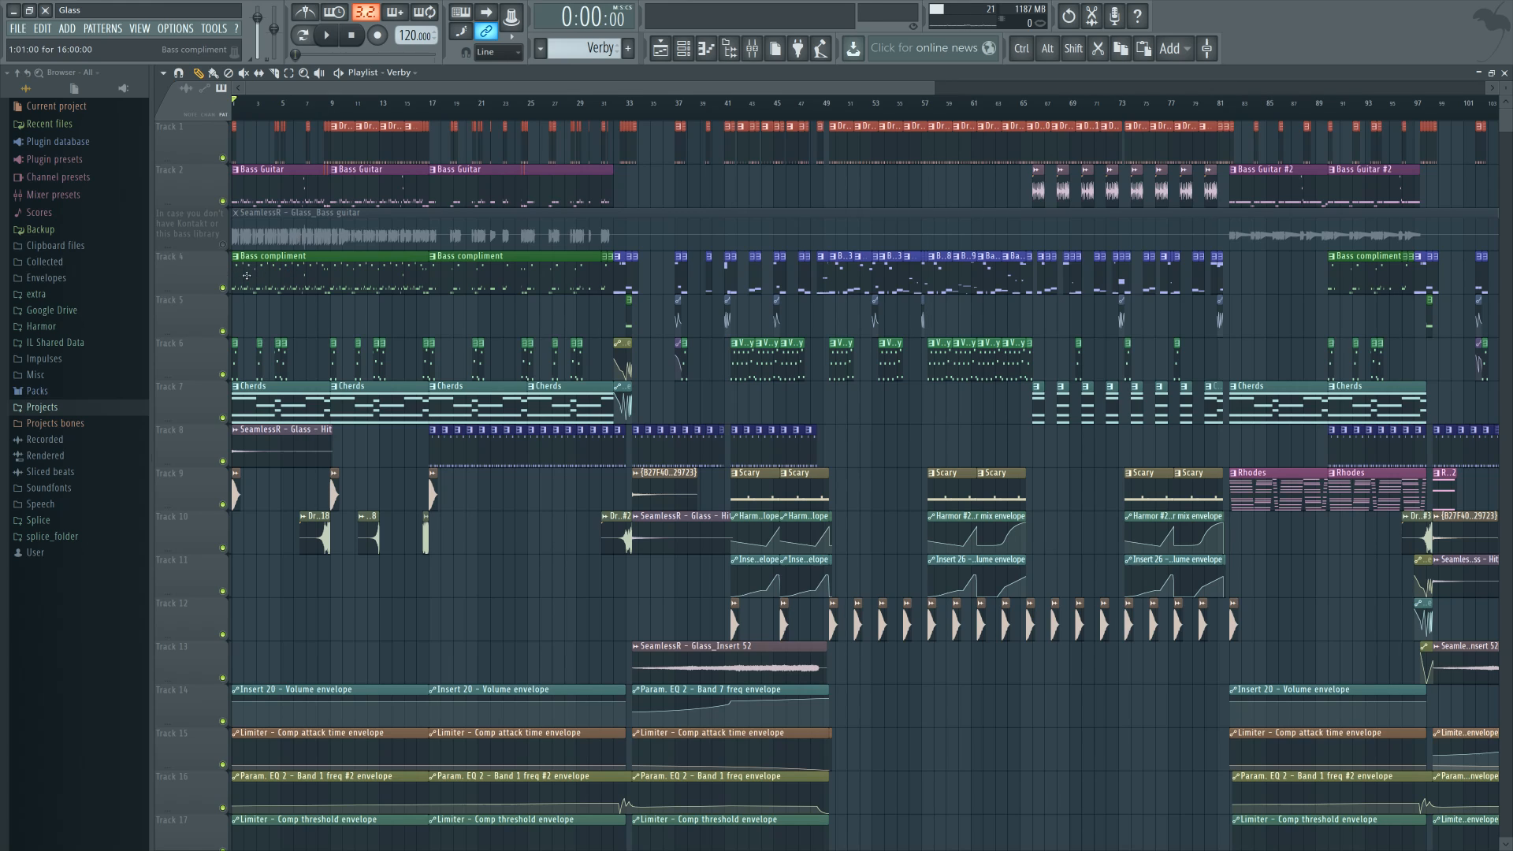
key("space")
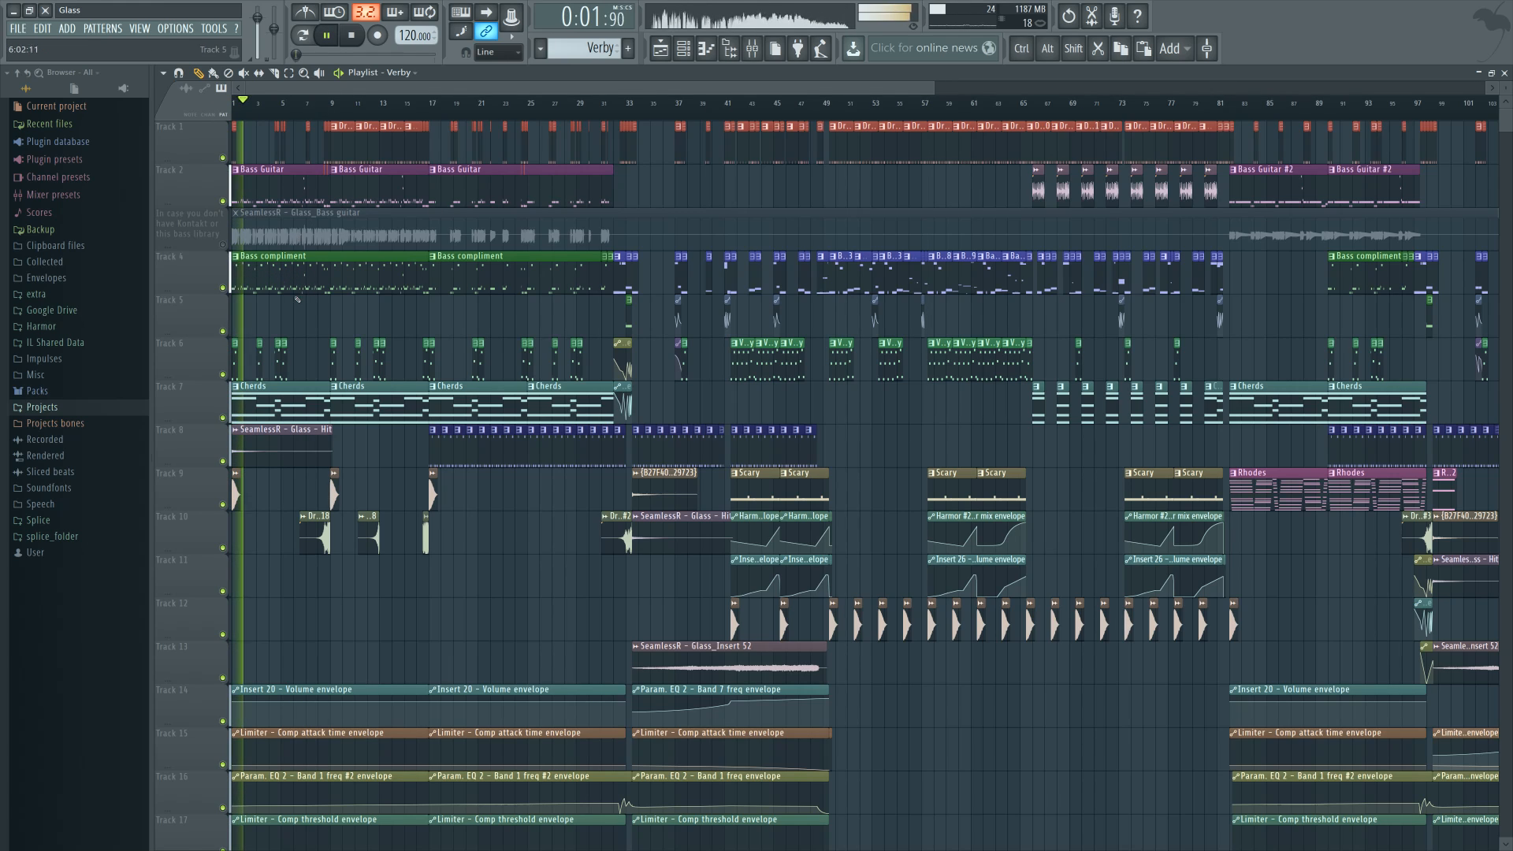
key("space")
Open the first Bass compliment clip's notes in the piano roll and show the channel rack
double_click(265, 275)
scroll(387, 426, "up", 1)
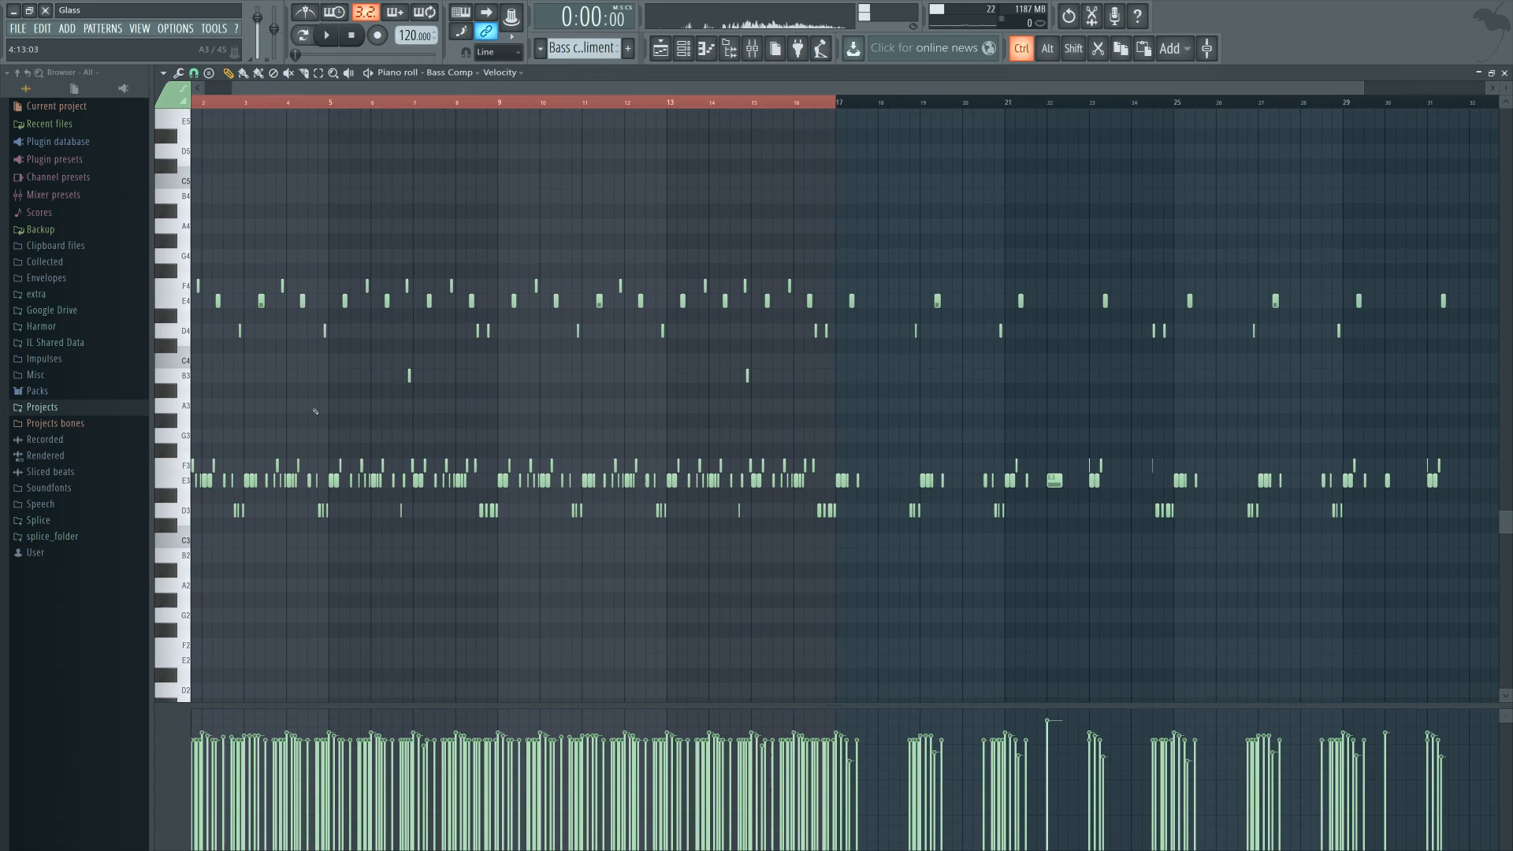
scroll(315, 410, "up", 3)
left_click(683, 49)
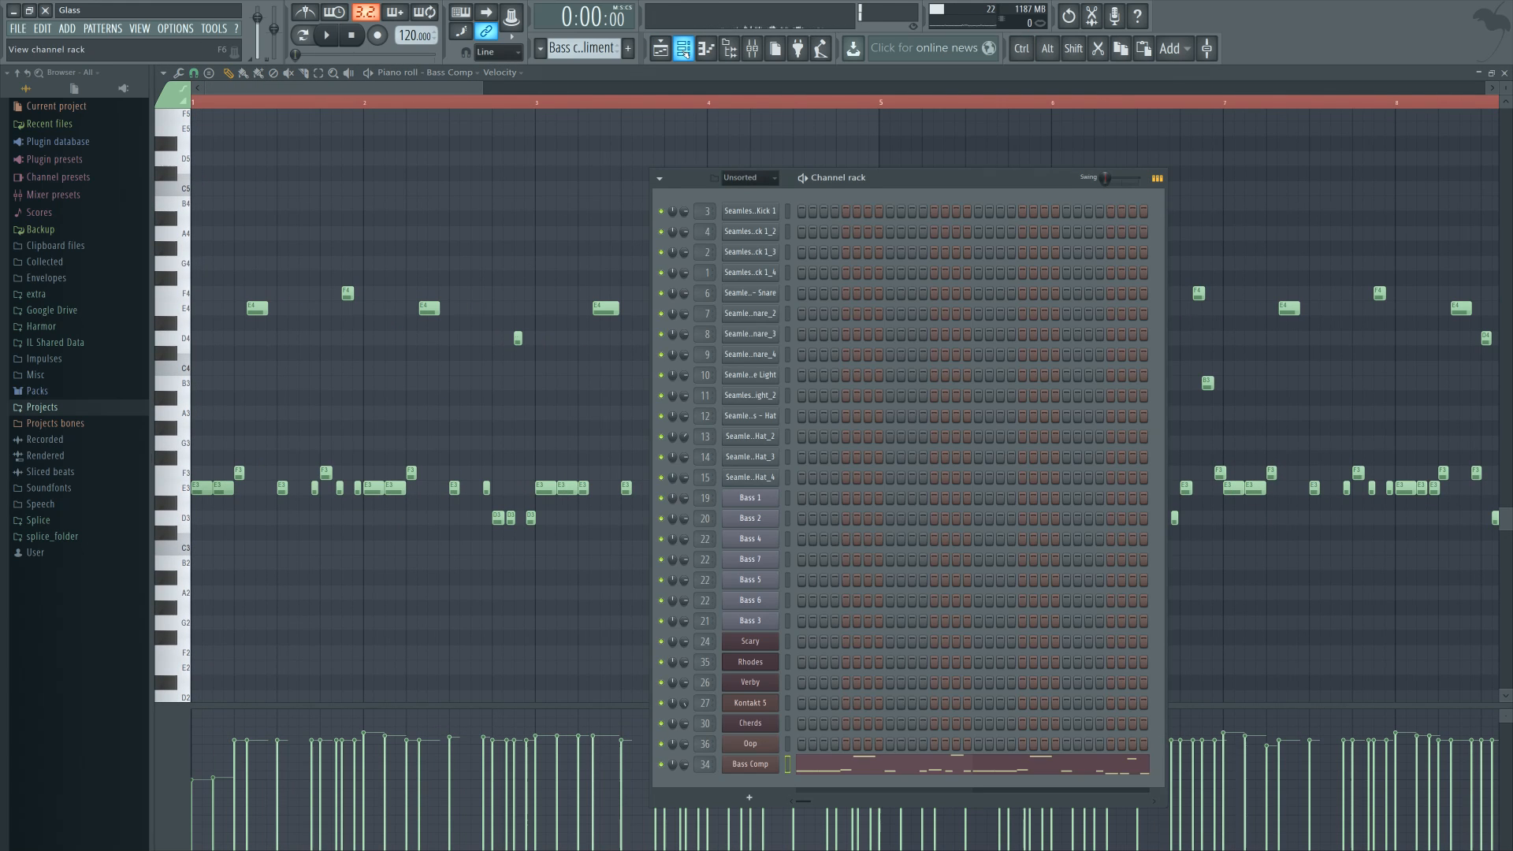
Open the Bass Comp channel's Patcher map and play the Bass compliment pattern
left_click(751, 763)
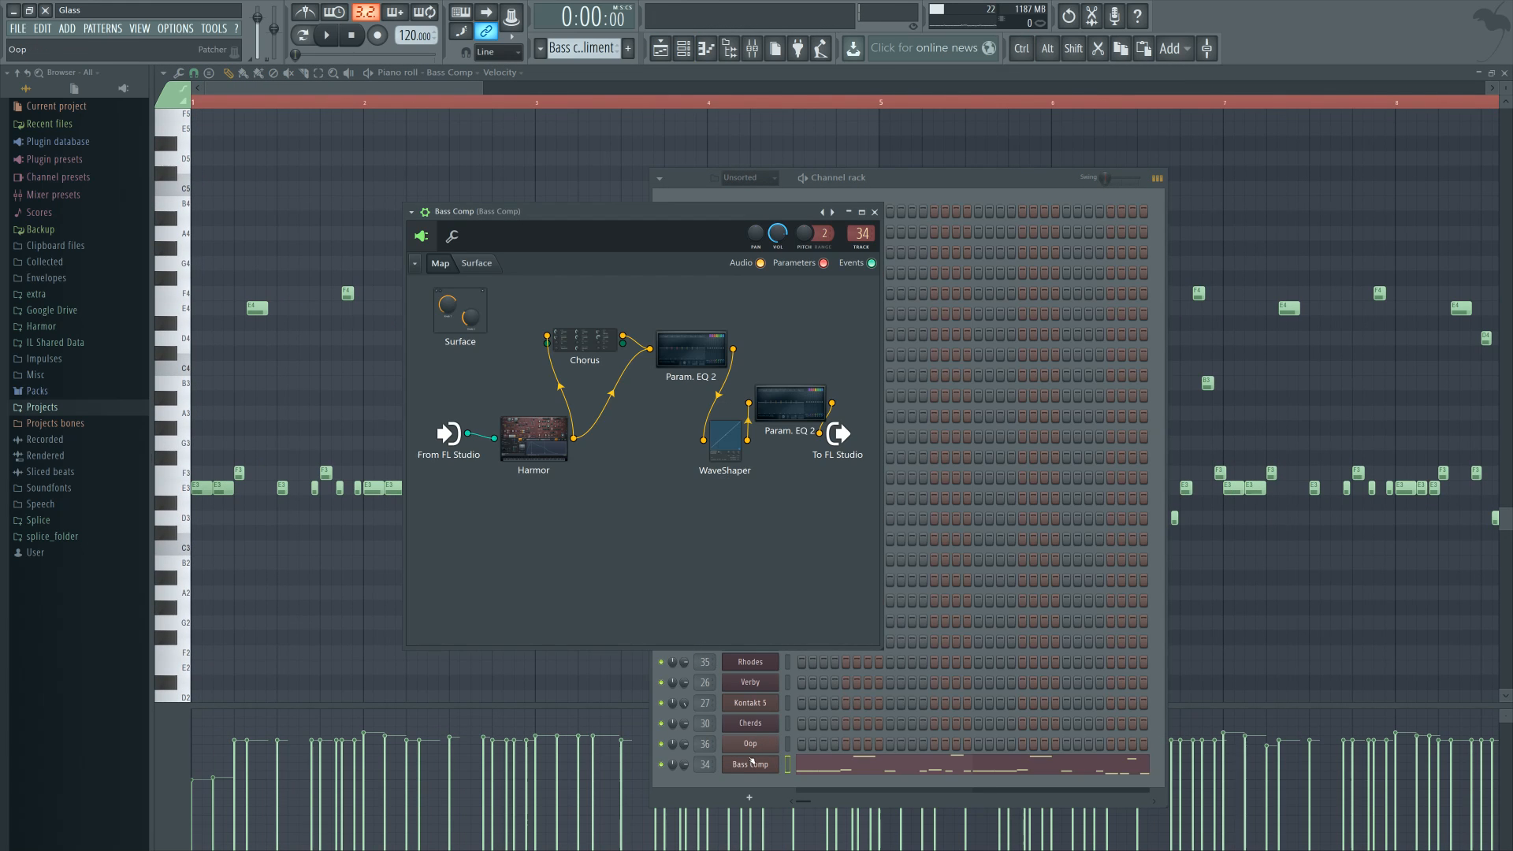
left_click(751, 763)
left_click(751, 763)
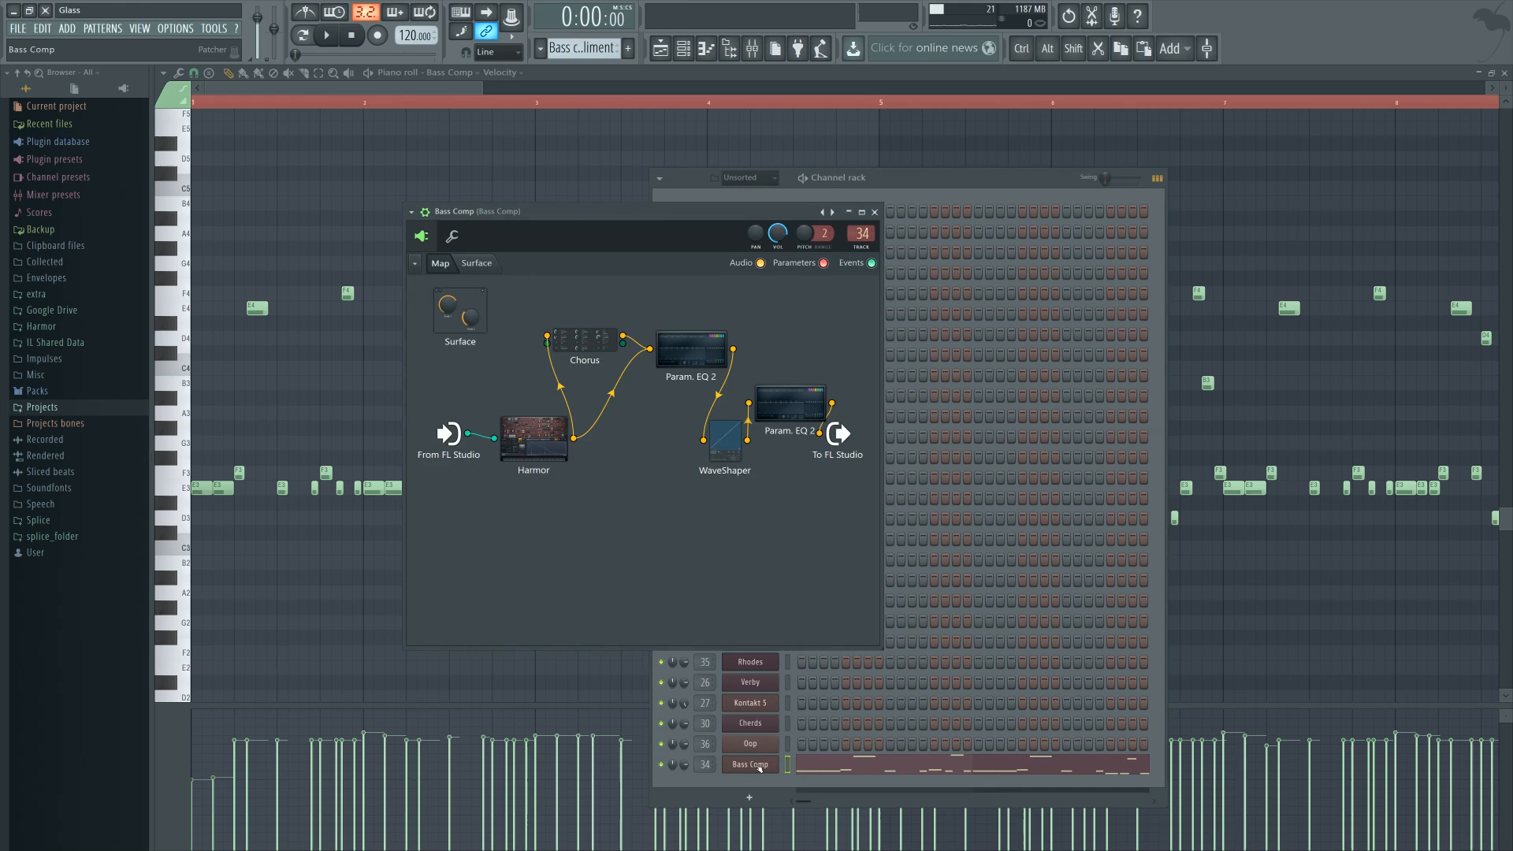
left_click(328, 37)
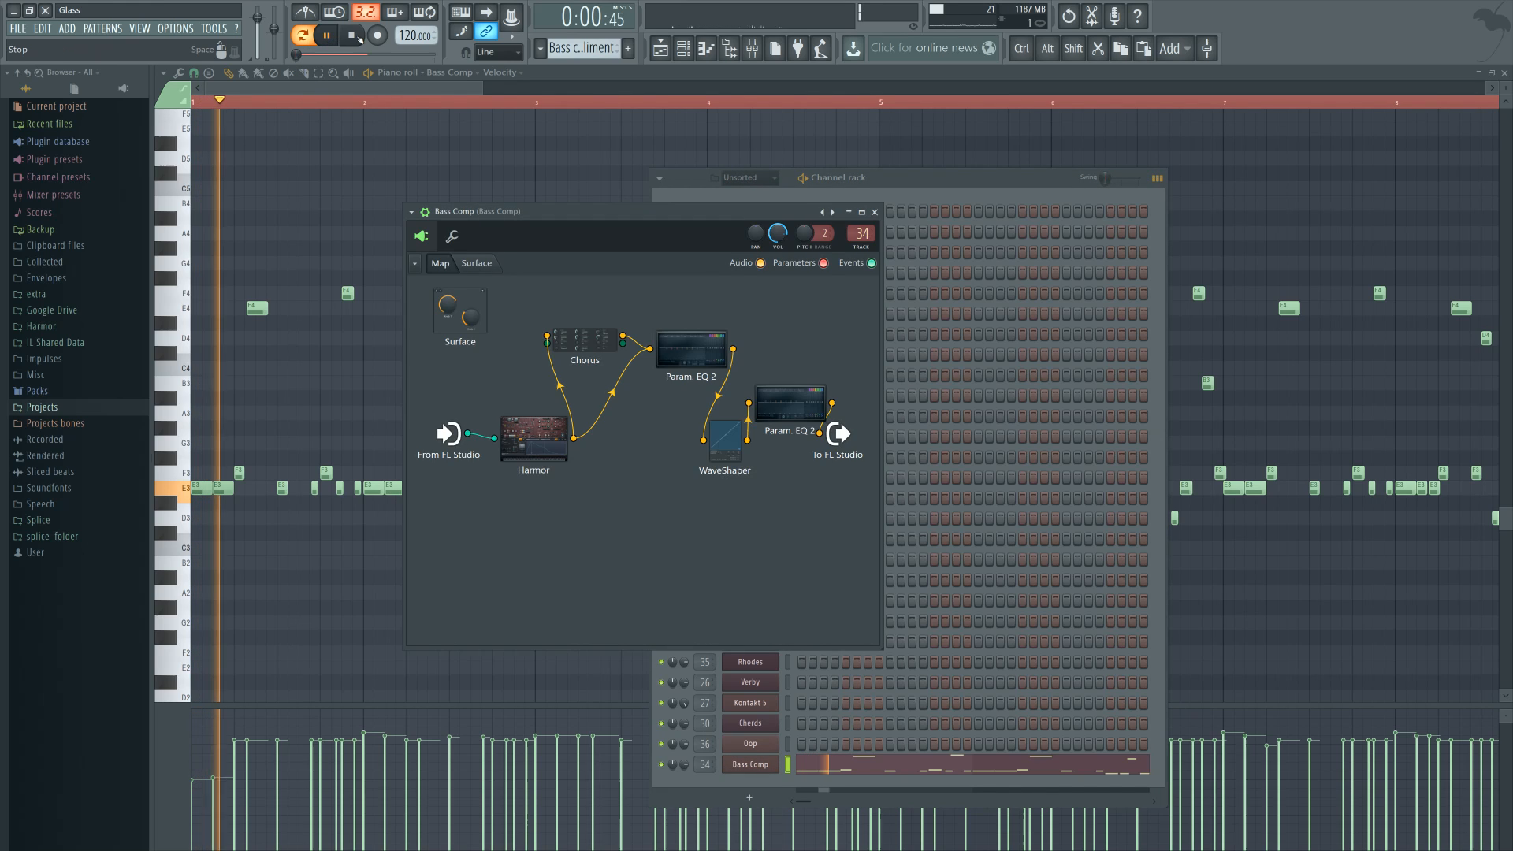
Play the song from the playlist through bar 17 with the mixer's Bass Comp track soloed, and stop
left_click(660, 48)
key("l")
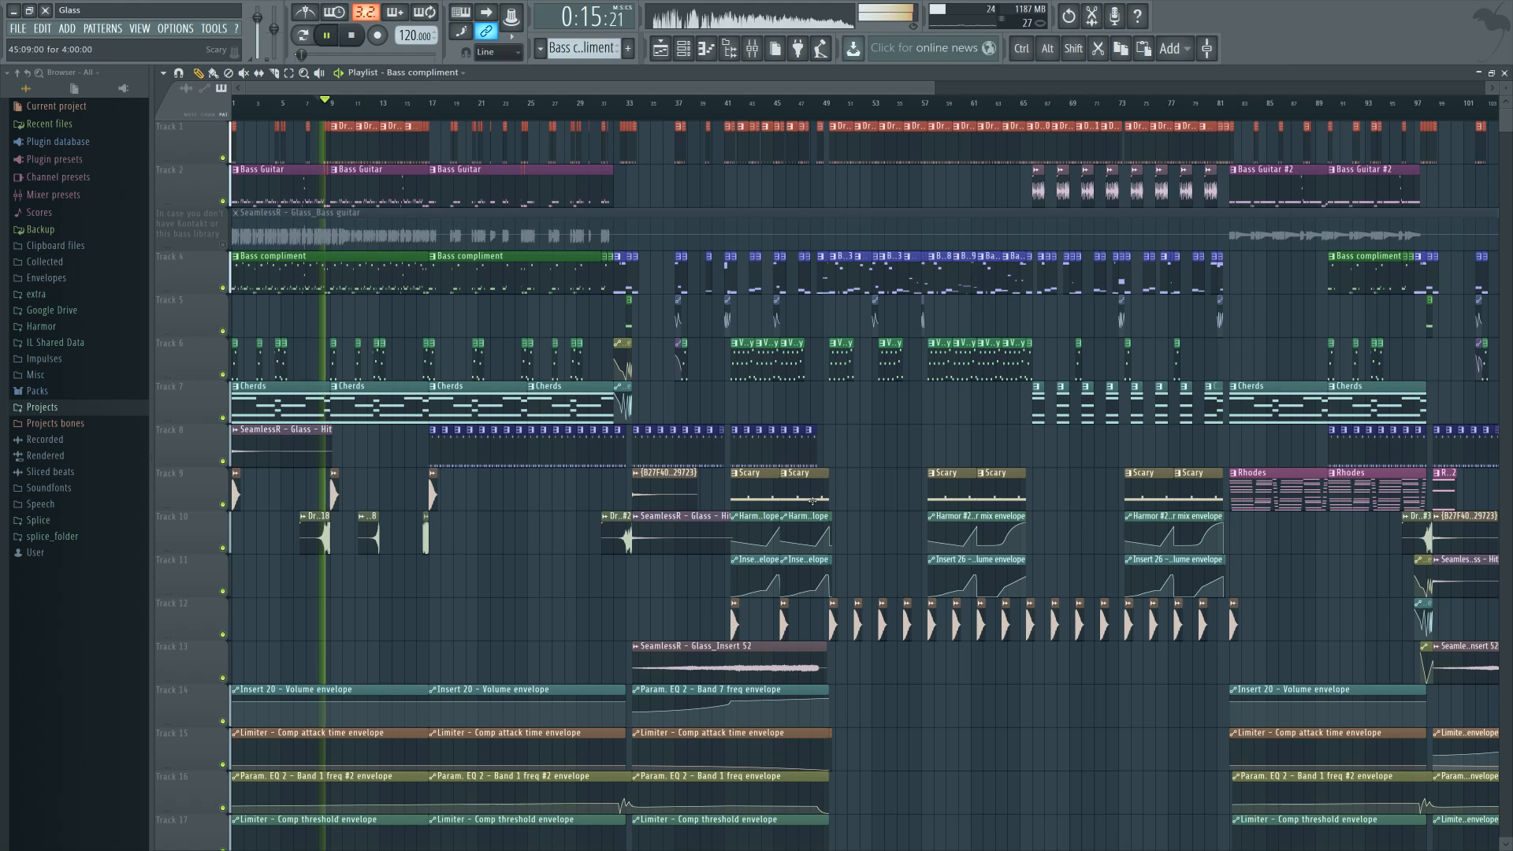
key("F9")
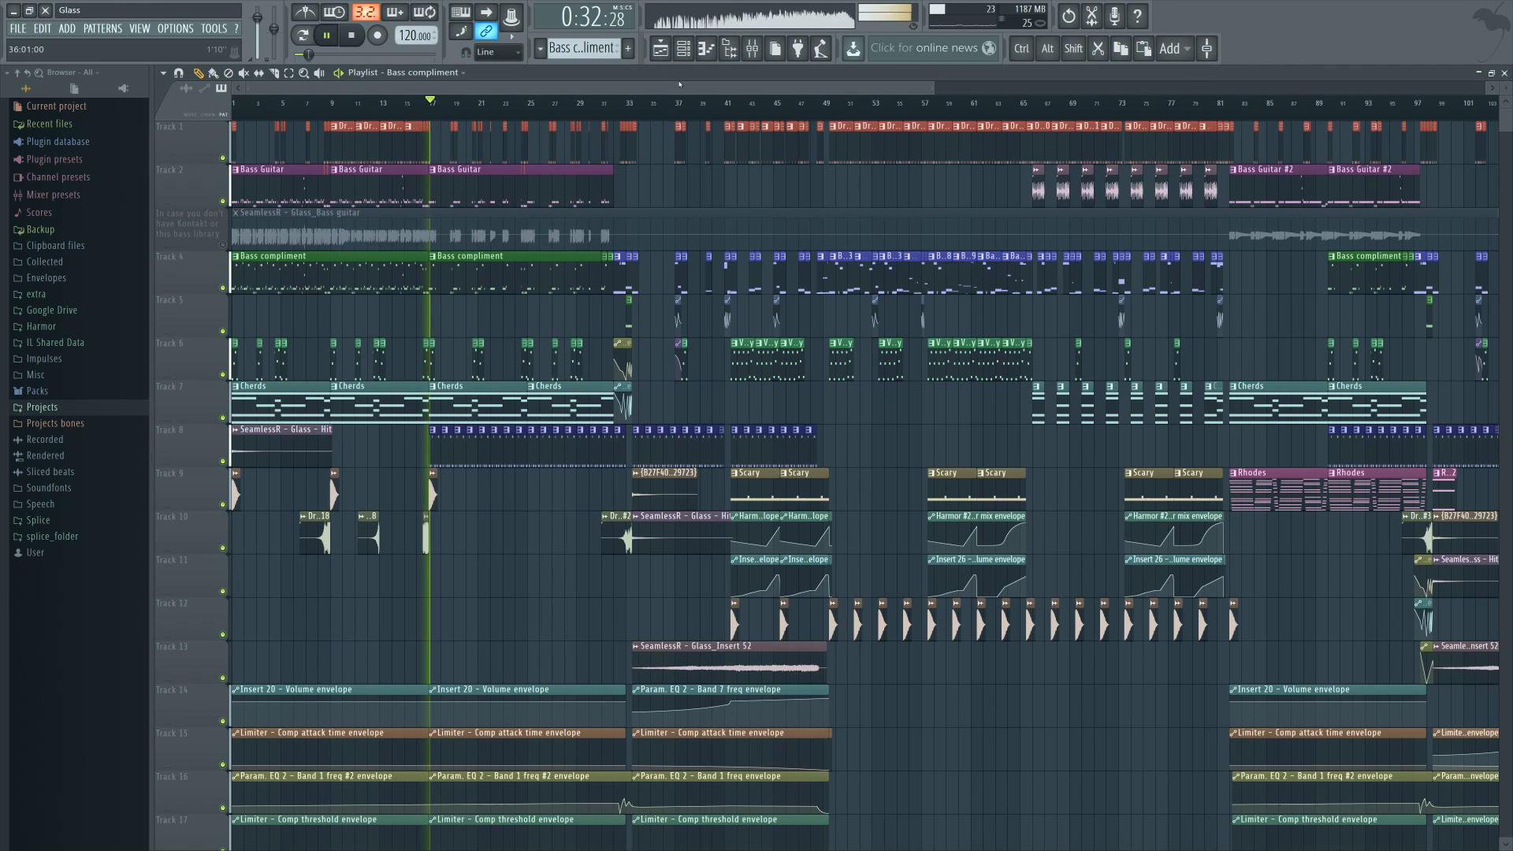
left_click(752, 48)
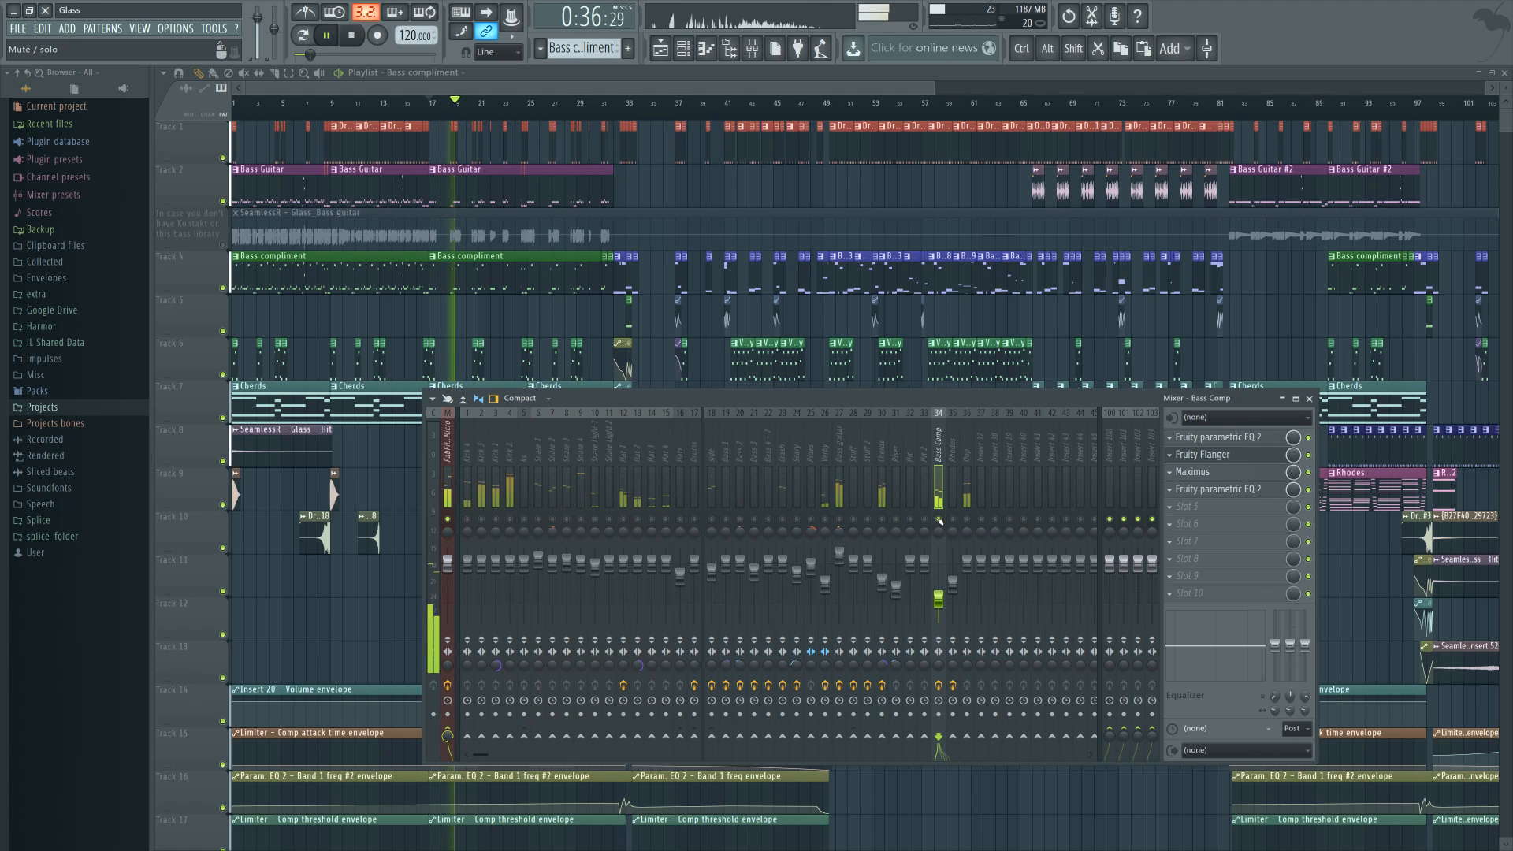
key("space")
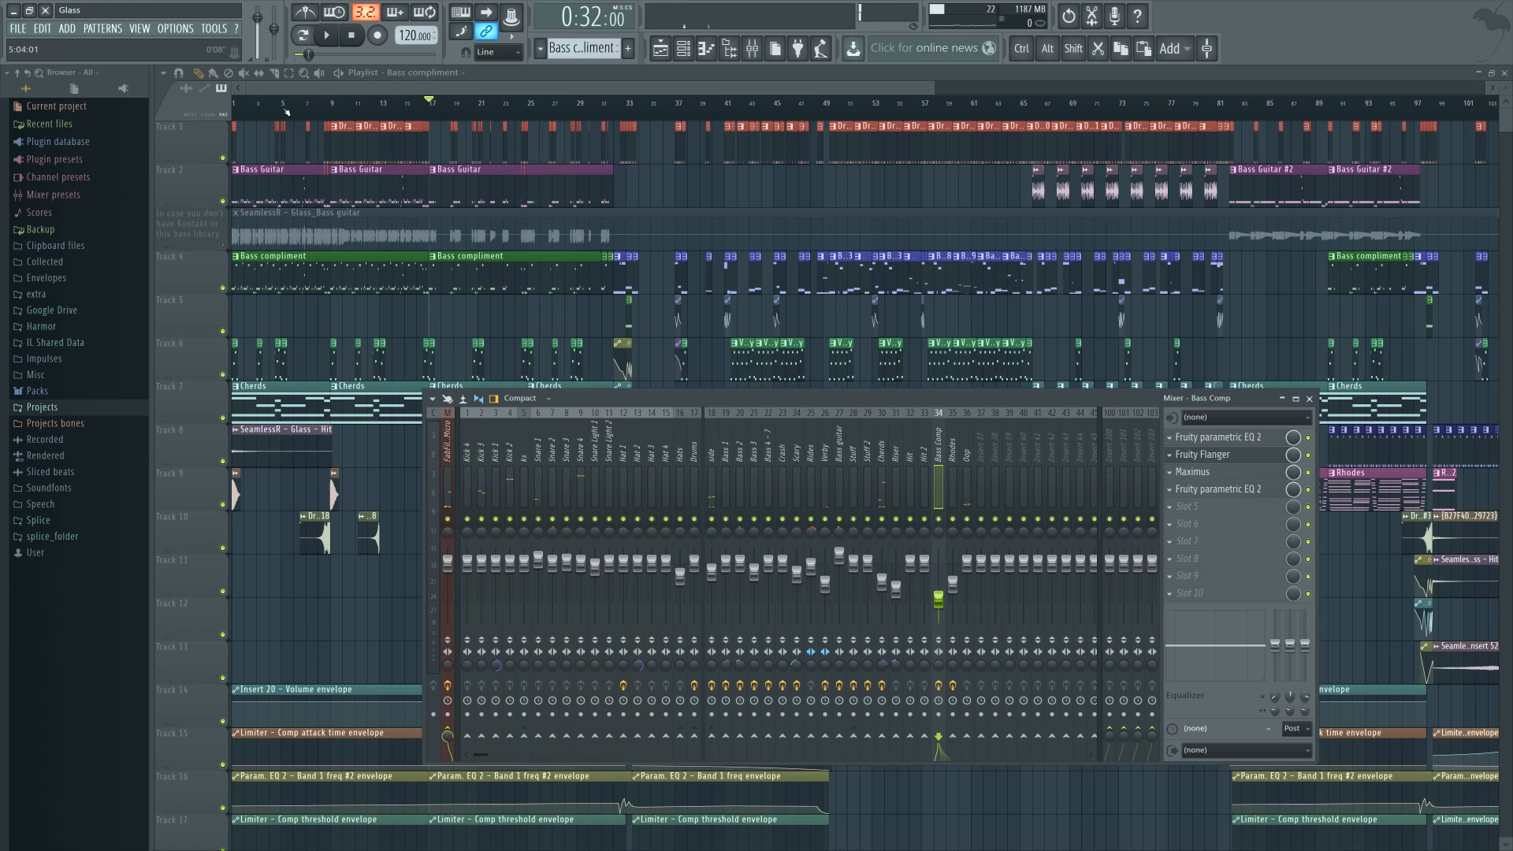
Reset the song position to the beginning and play the intro with the mixer's Bass guitar track soloed
left_click(352, 35)
left_click(752, 48)
left_click(752, 48)
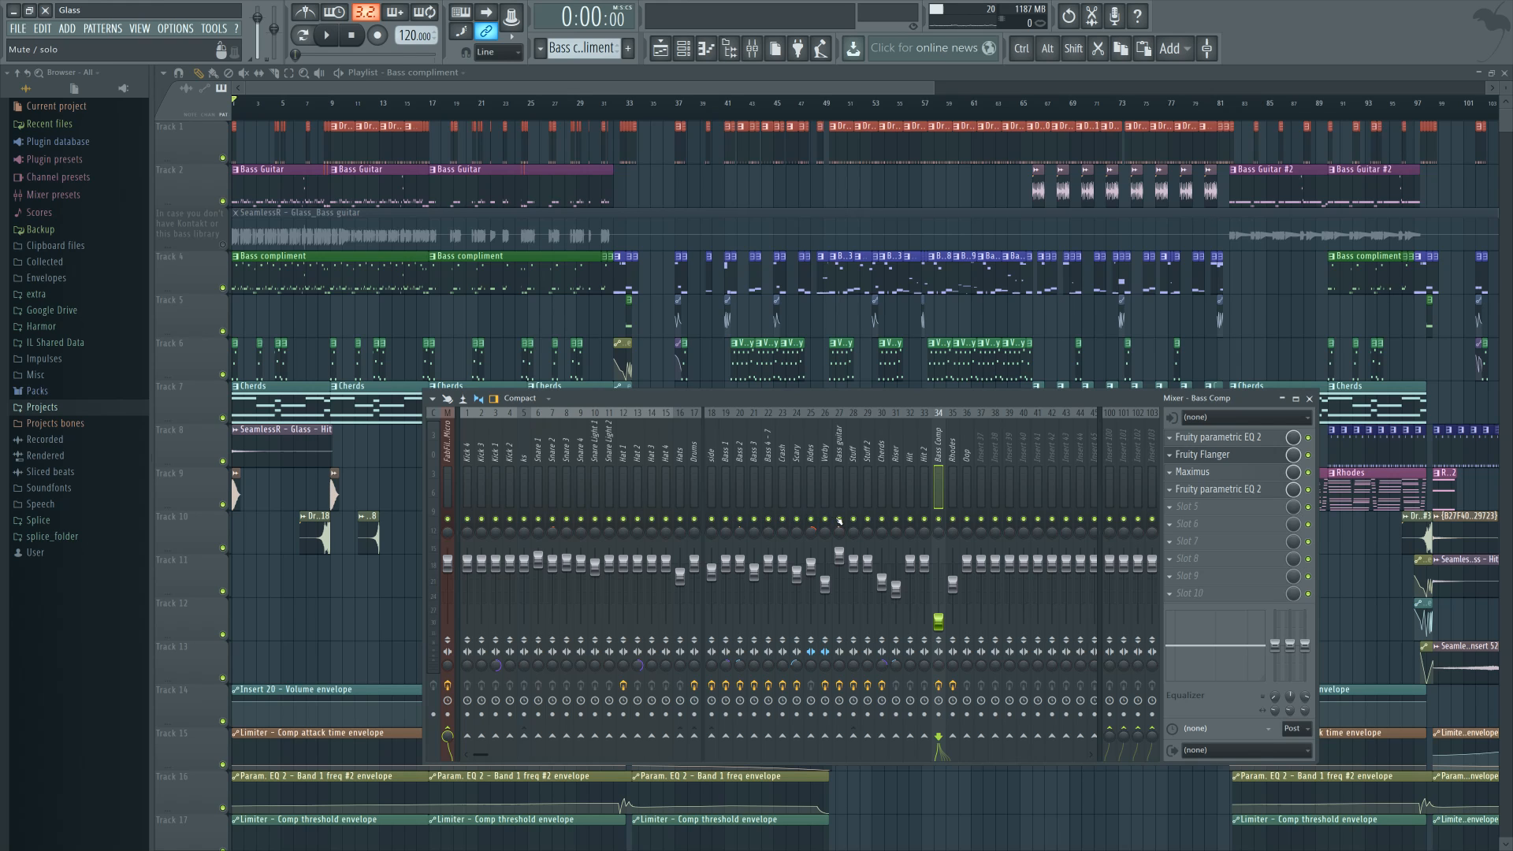
key("space")
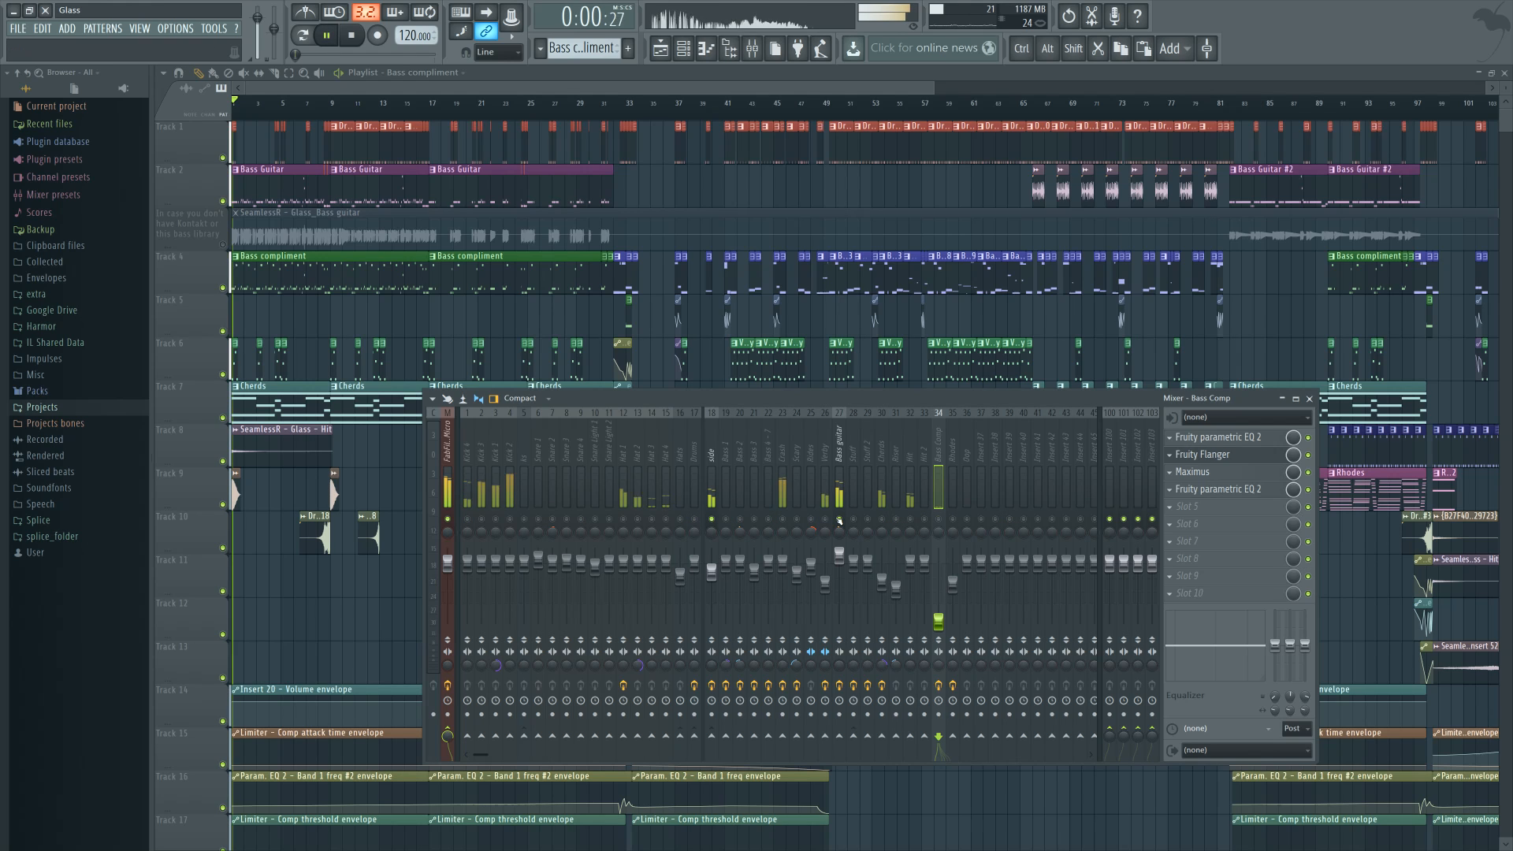
Open the first Bass Guitar clip in the piano roll and bring up its Kontakt 5 channel from the channel rack
double_click(301, 182)
key("F6")
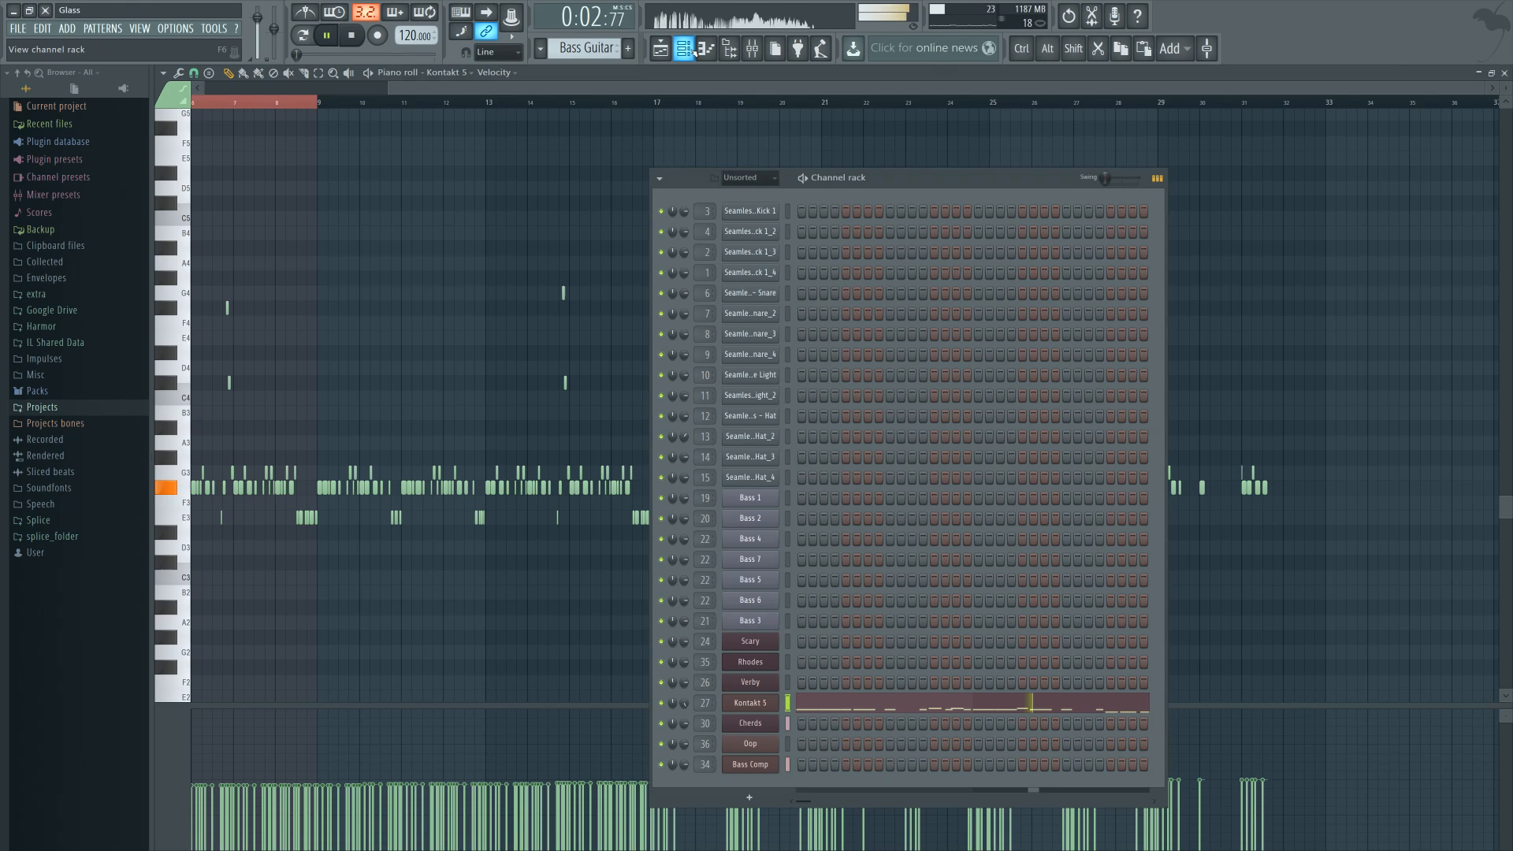
left_click(761, 704)
left_click_drag(558, 231, 989, 295)
left_click_drag(587, 303, 868, 321)
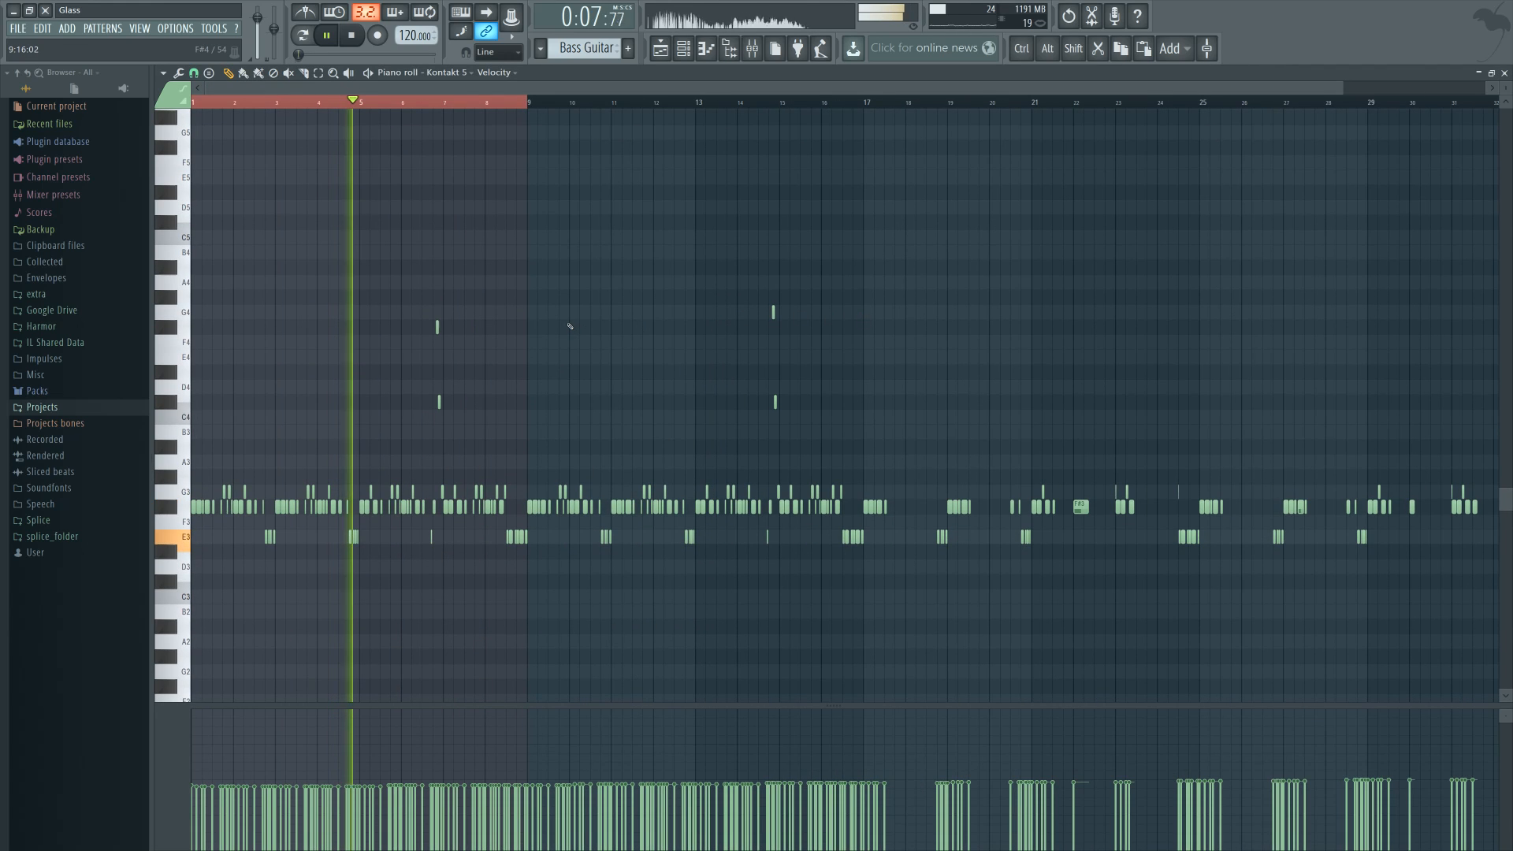
Examine the Bass Guitar notes around bars 4 to 9 during playback, and stop to review the whole part
scroll(564, 331, "up", 4)
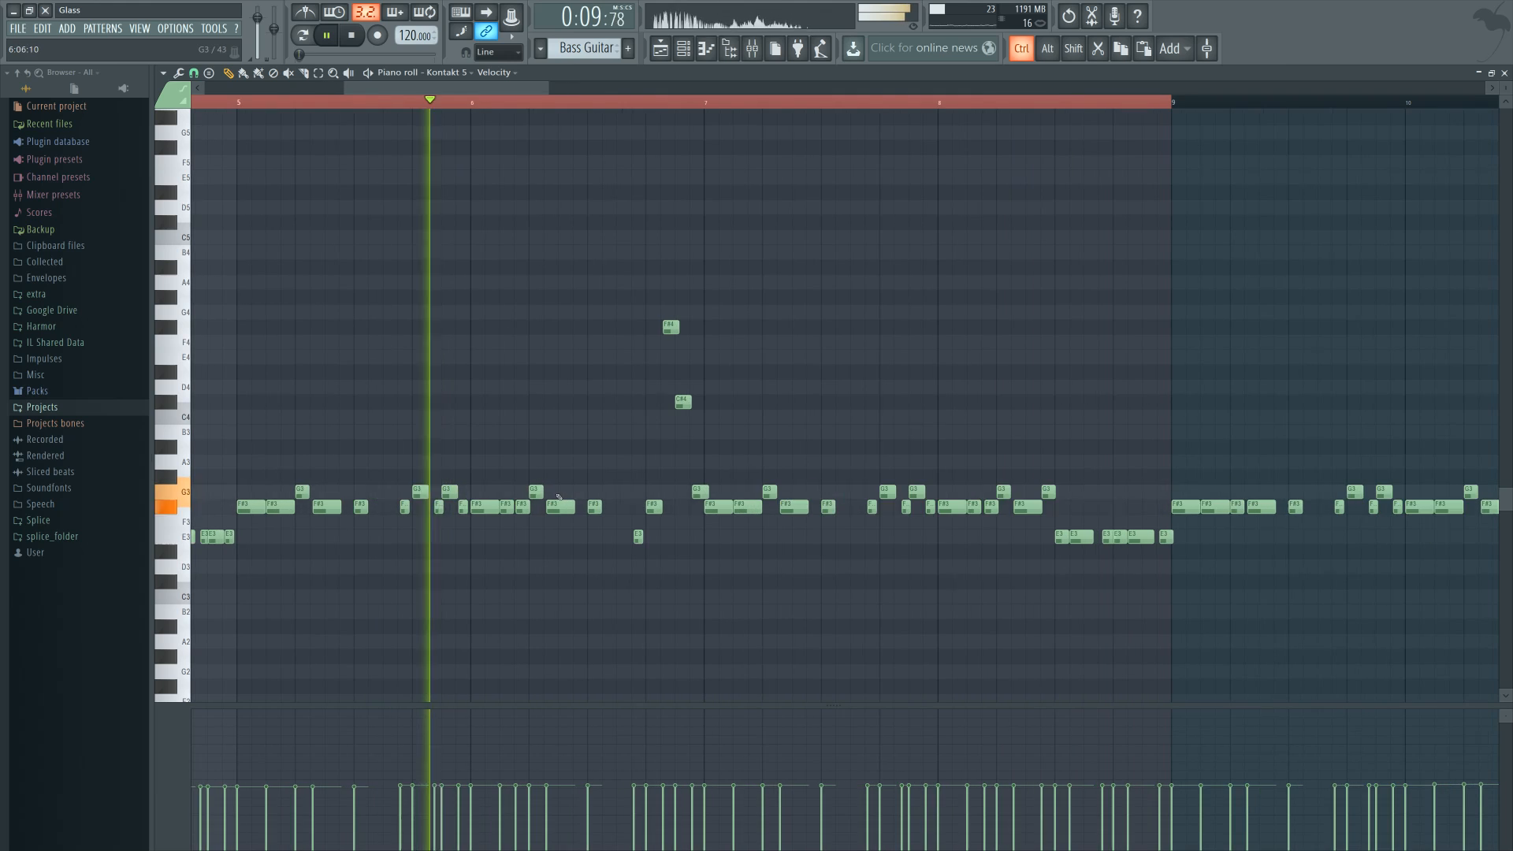
left_click_drag(706, 567, 861, 539)
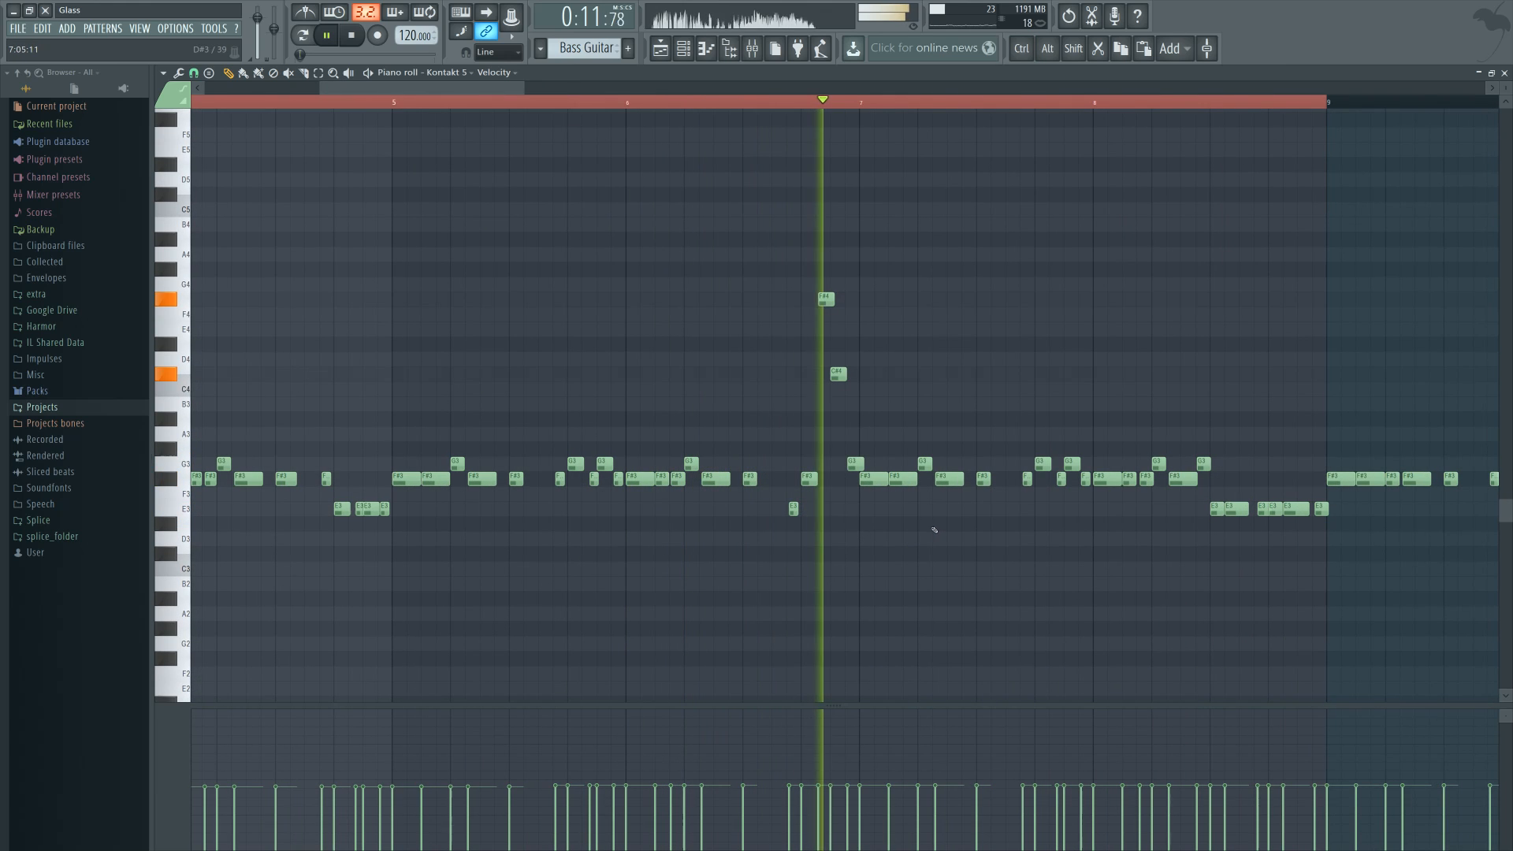
left_click_drag(948, 566, 857, 578)
key("space")
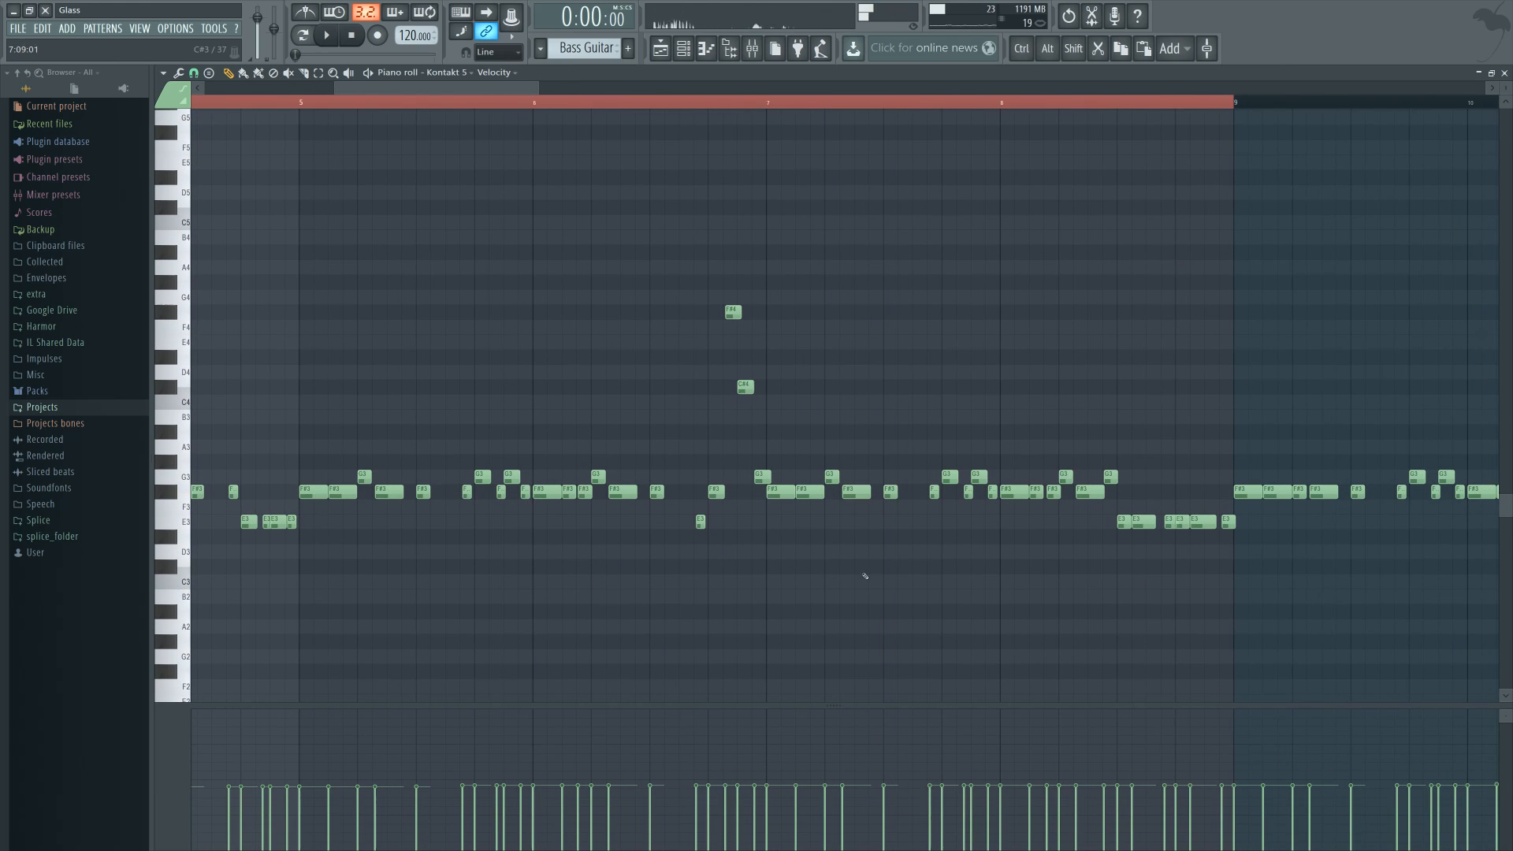
scroll(676, 617, "down", 5)
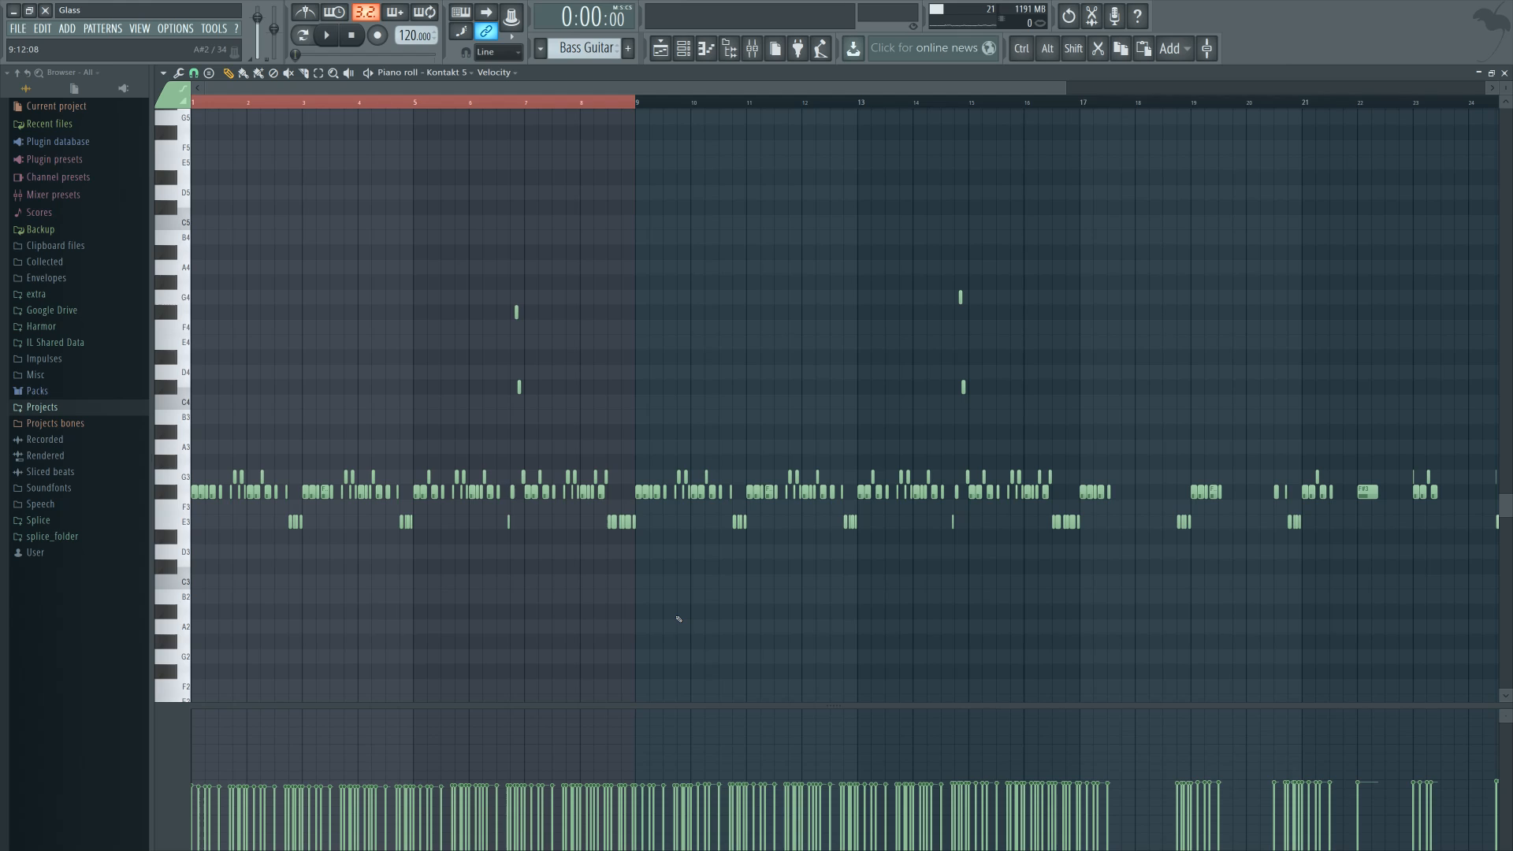
Open the Kontakt 5 bass guitar instrument and check the effects chain on its mixer track 27
left_click(683, 48)
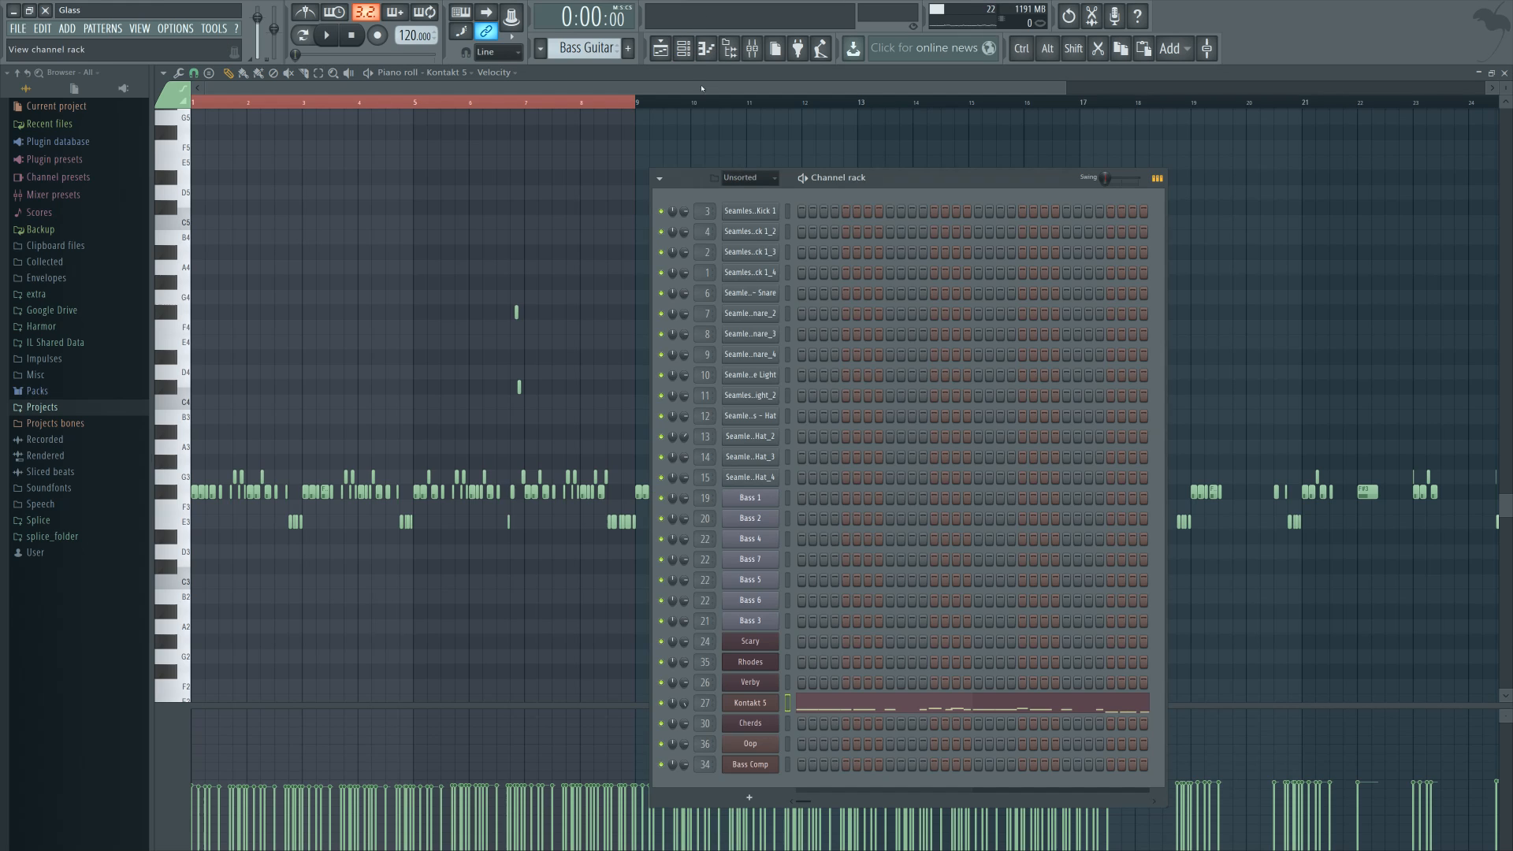
left_click(755, 702)
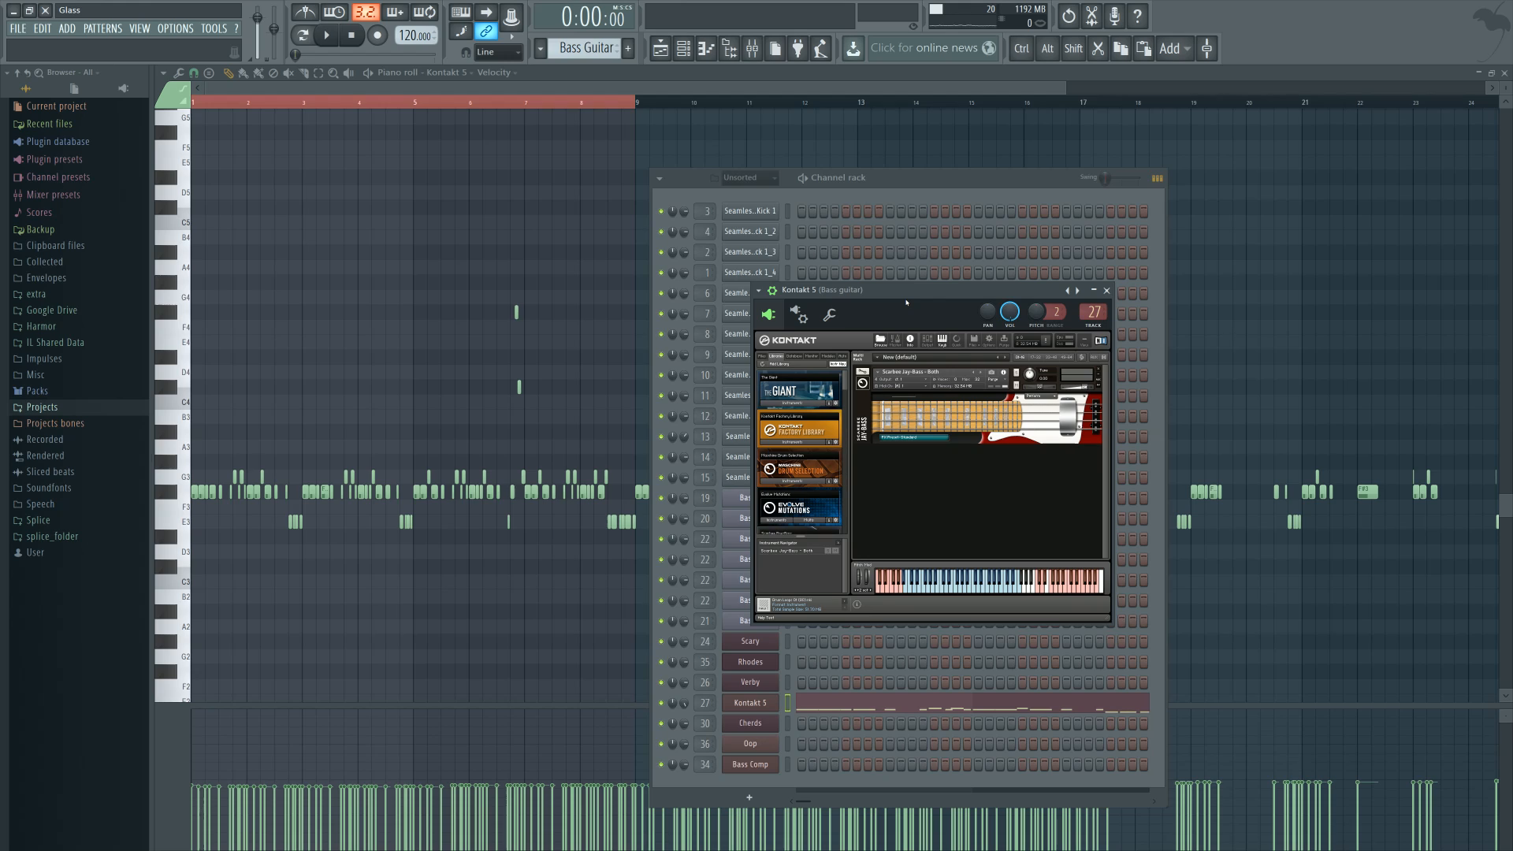
left_click_drag(919, 294, 913, 312)
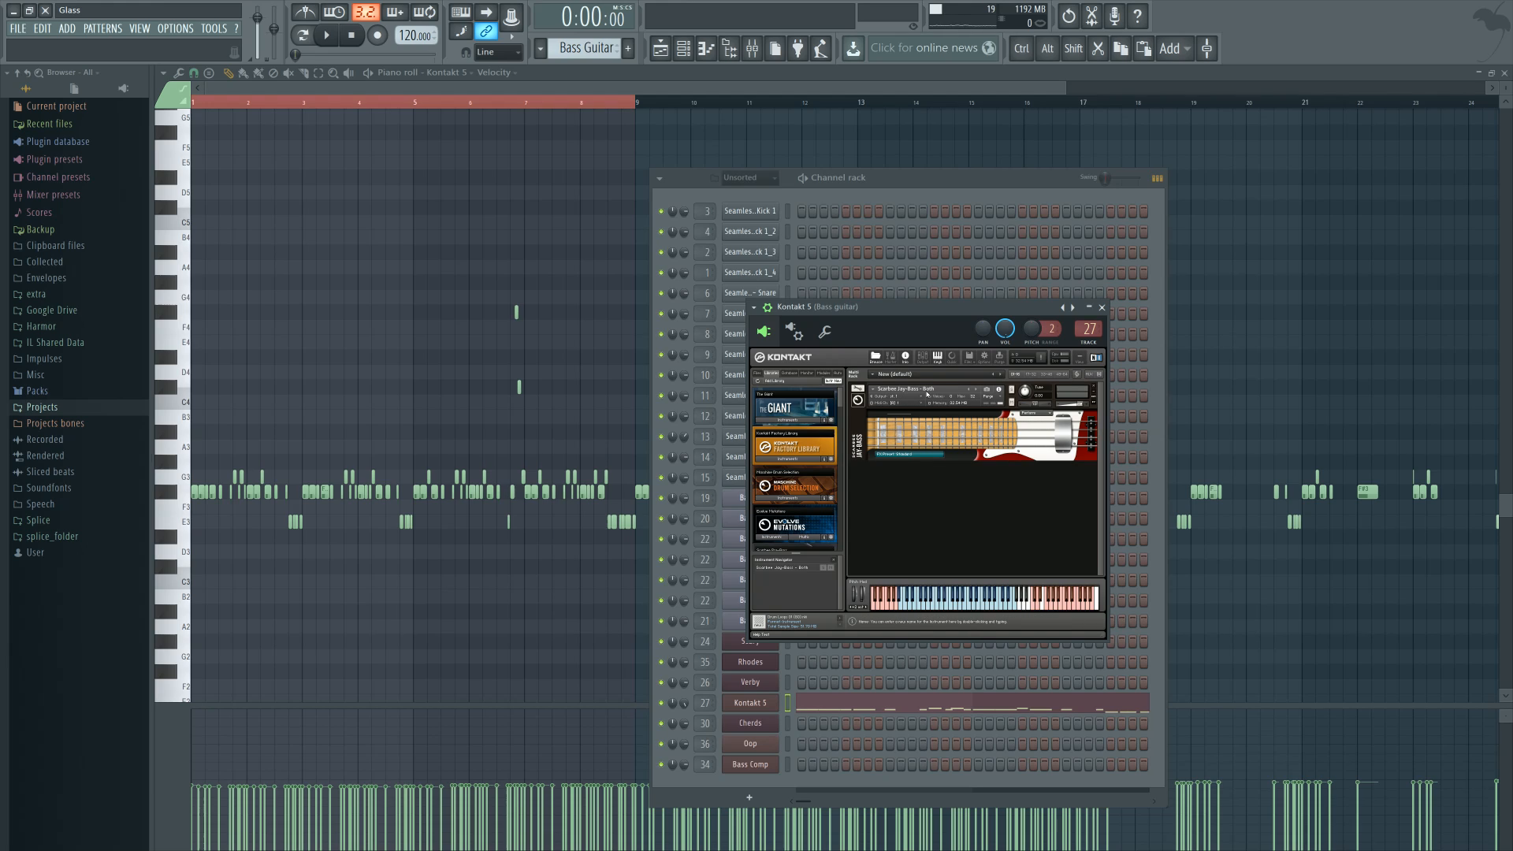
double_click(1087, 329)
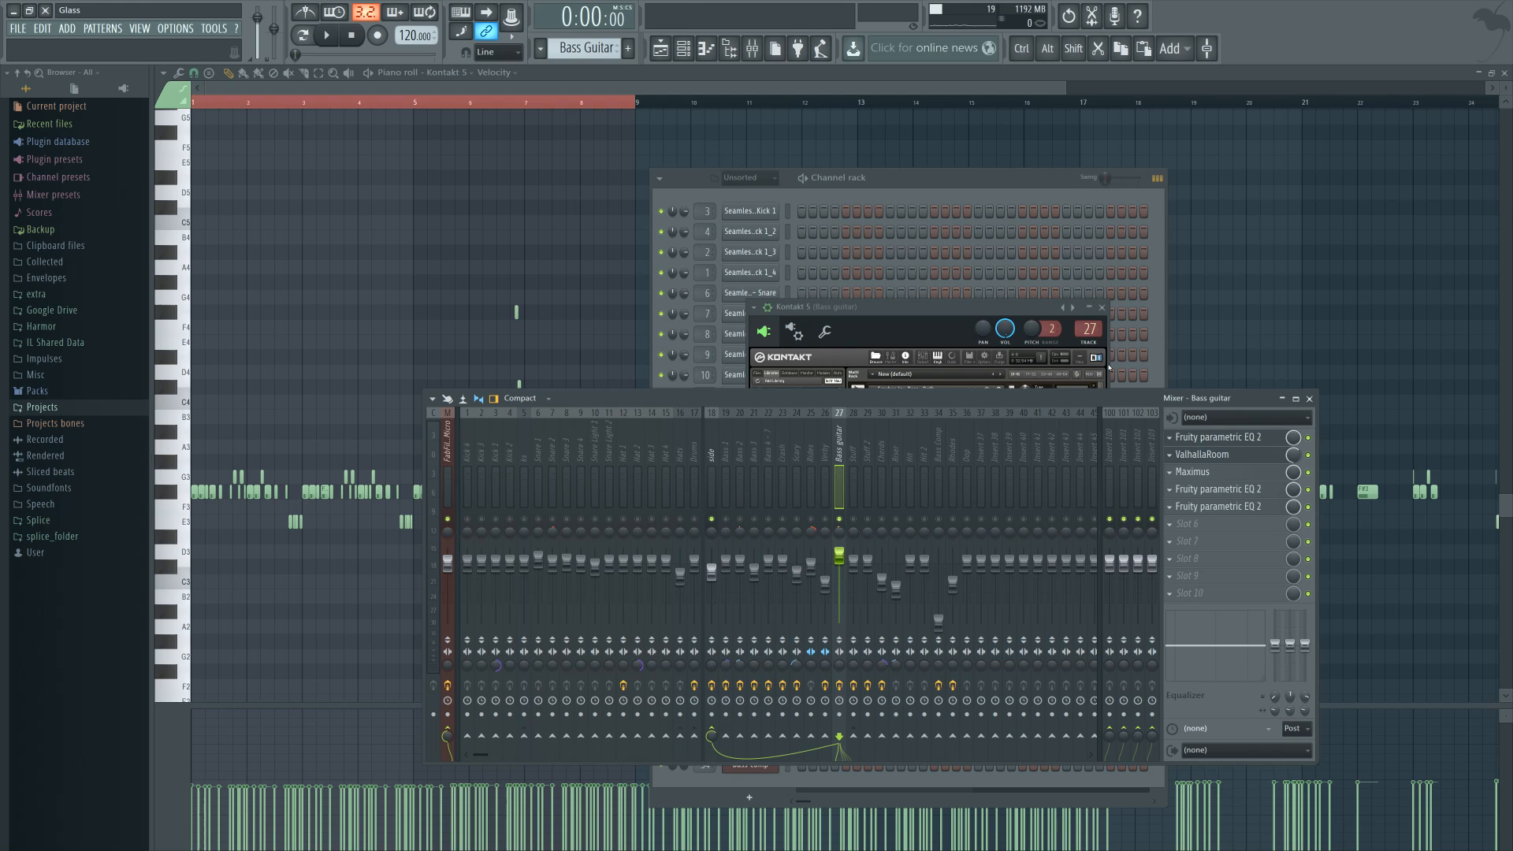
left_click(972, 309)
left_click(1309, 399)
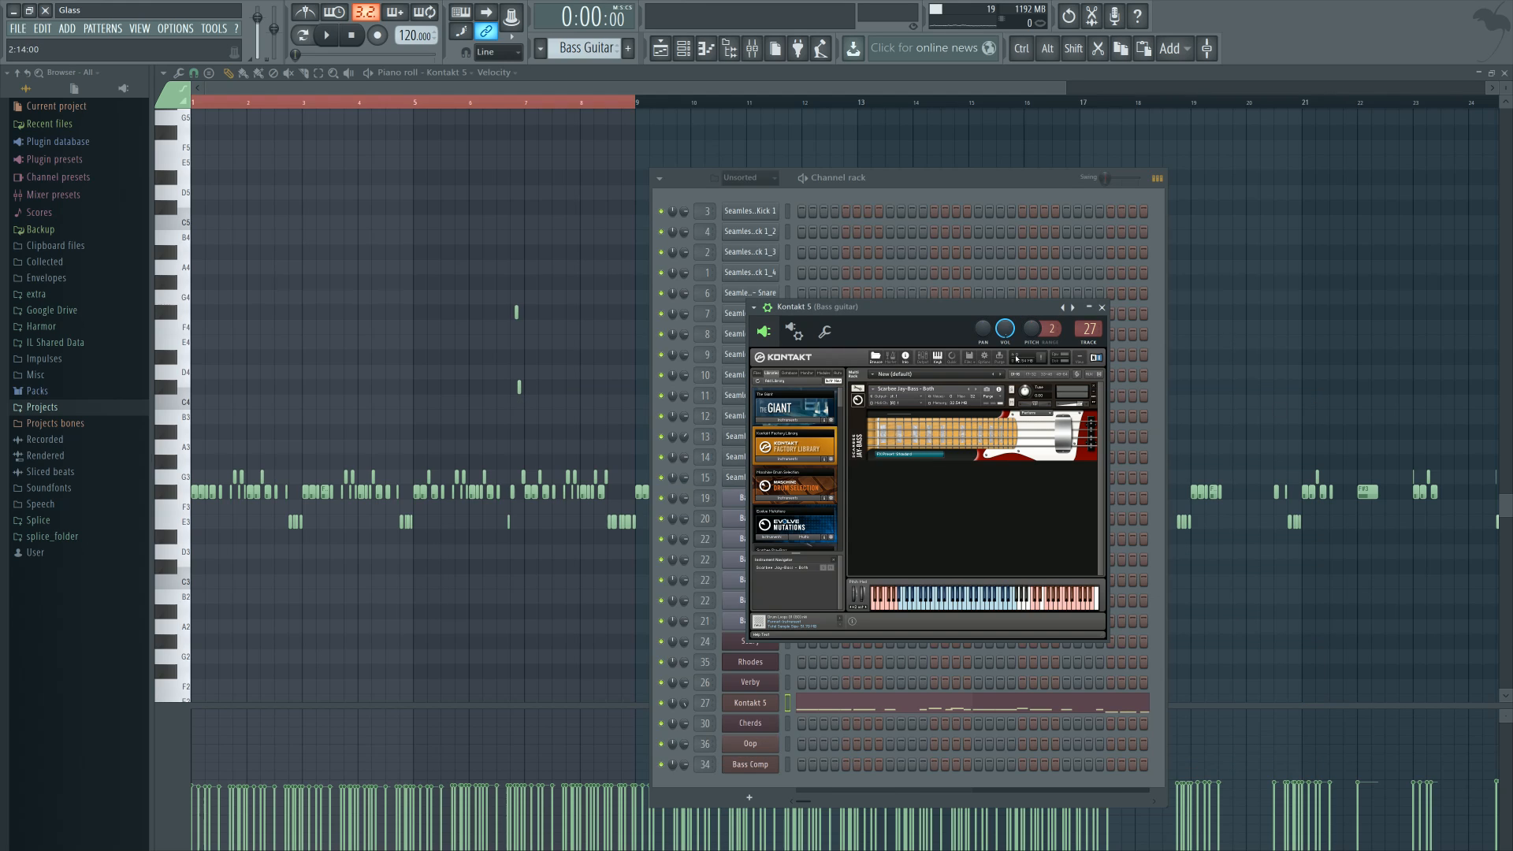
left_click_drag(924, 311, 934, 313)
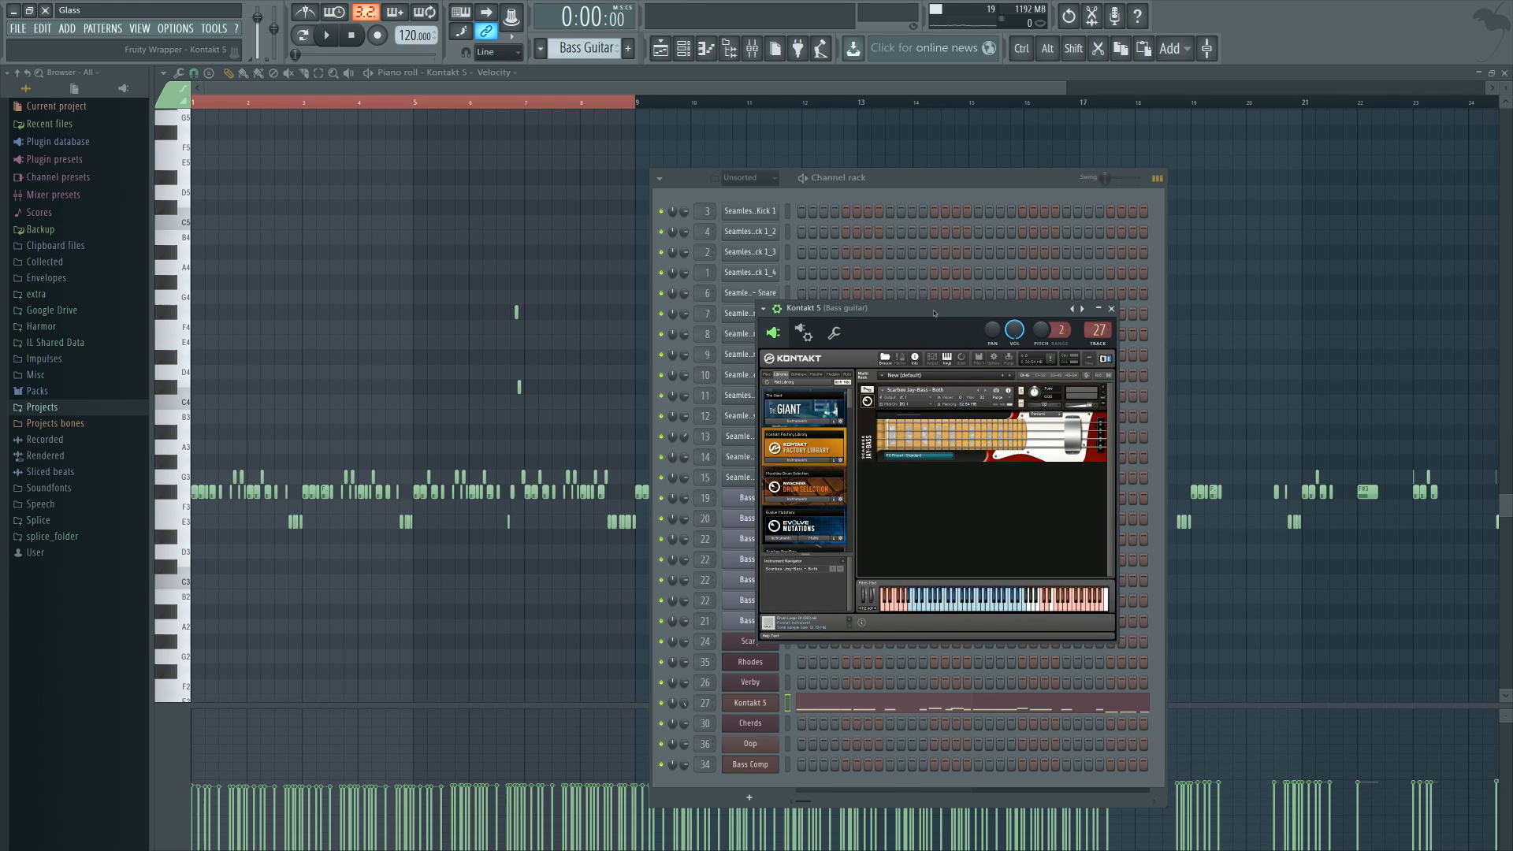
Return to the playlist and open the SeamlessR - Glass - Hit audio clip at the start of Track 8
left_click(660, 48)
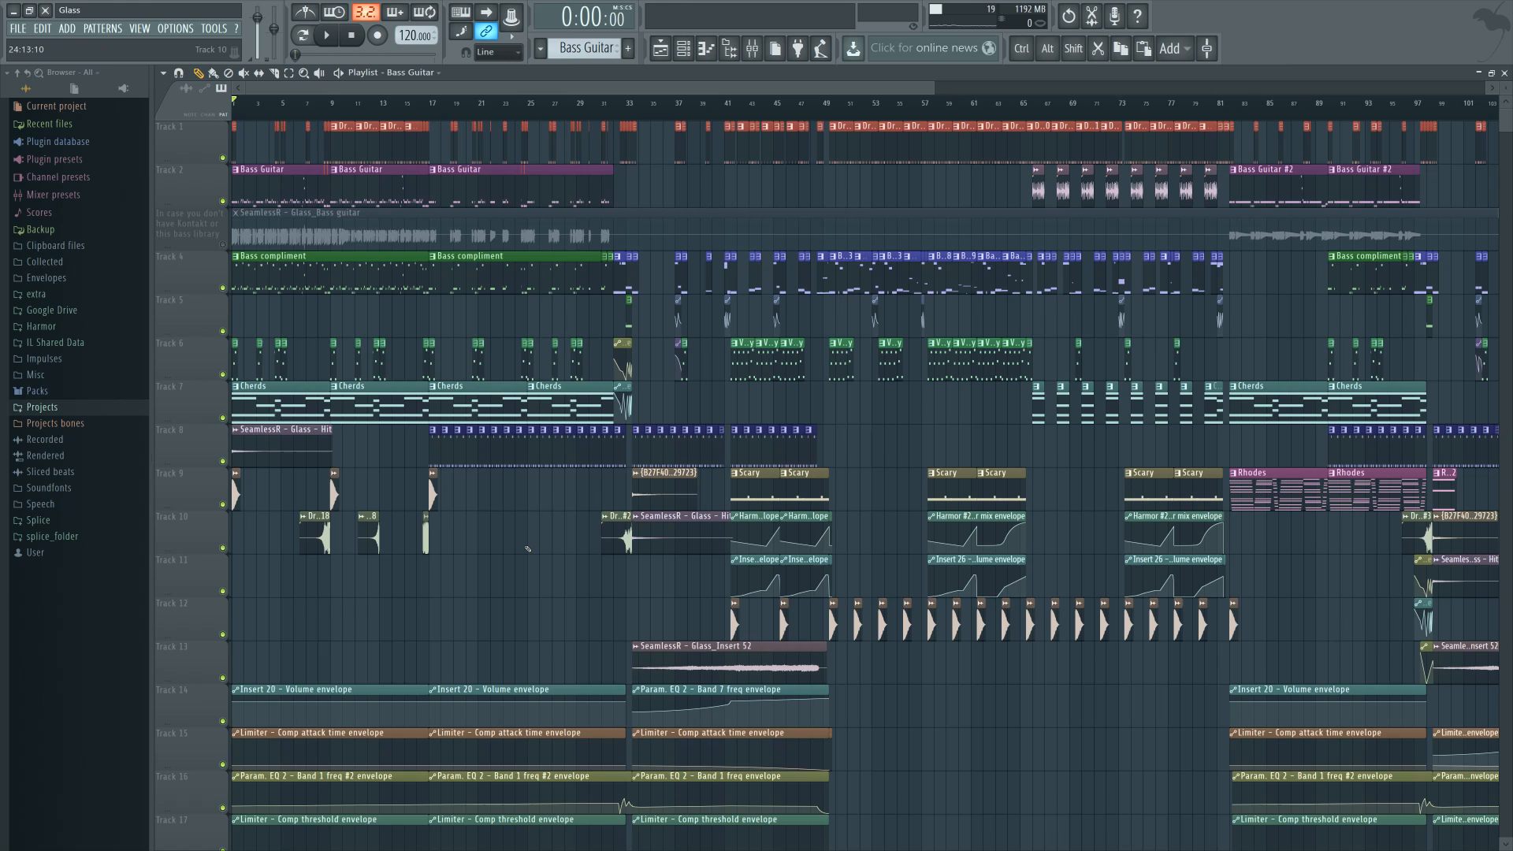
scroll(324, 601, "up", 4, "ctrl")
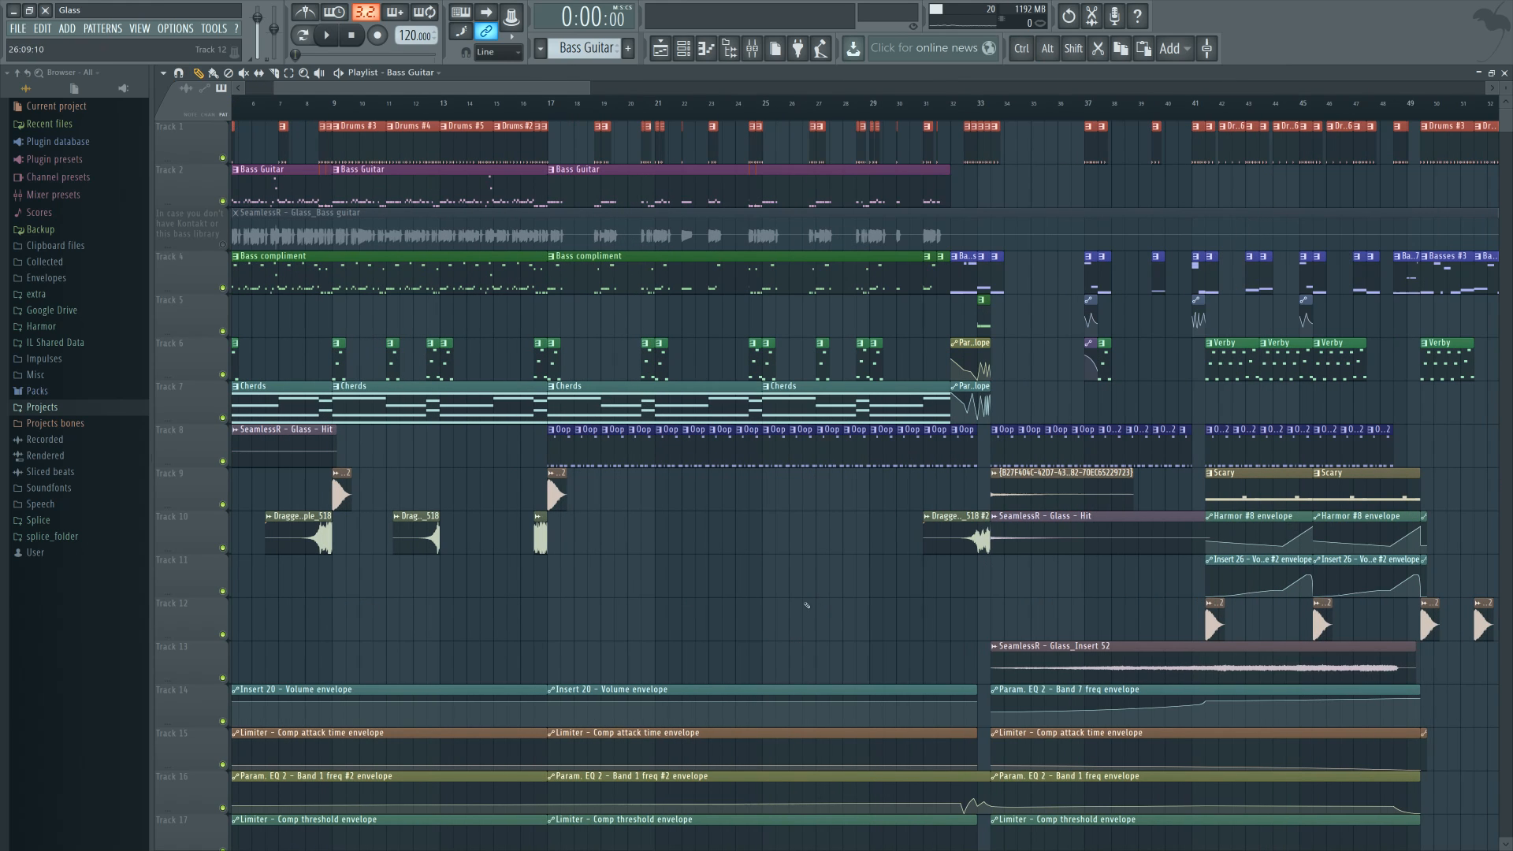
left_click_drag(809, 599, 915, 600)
double_click(343, 439)
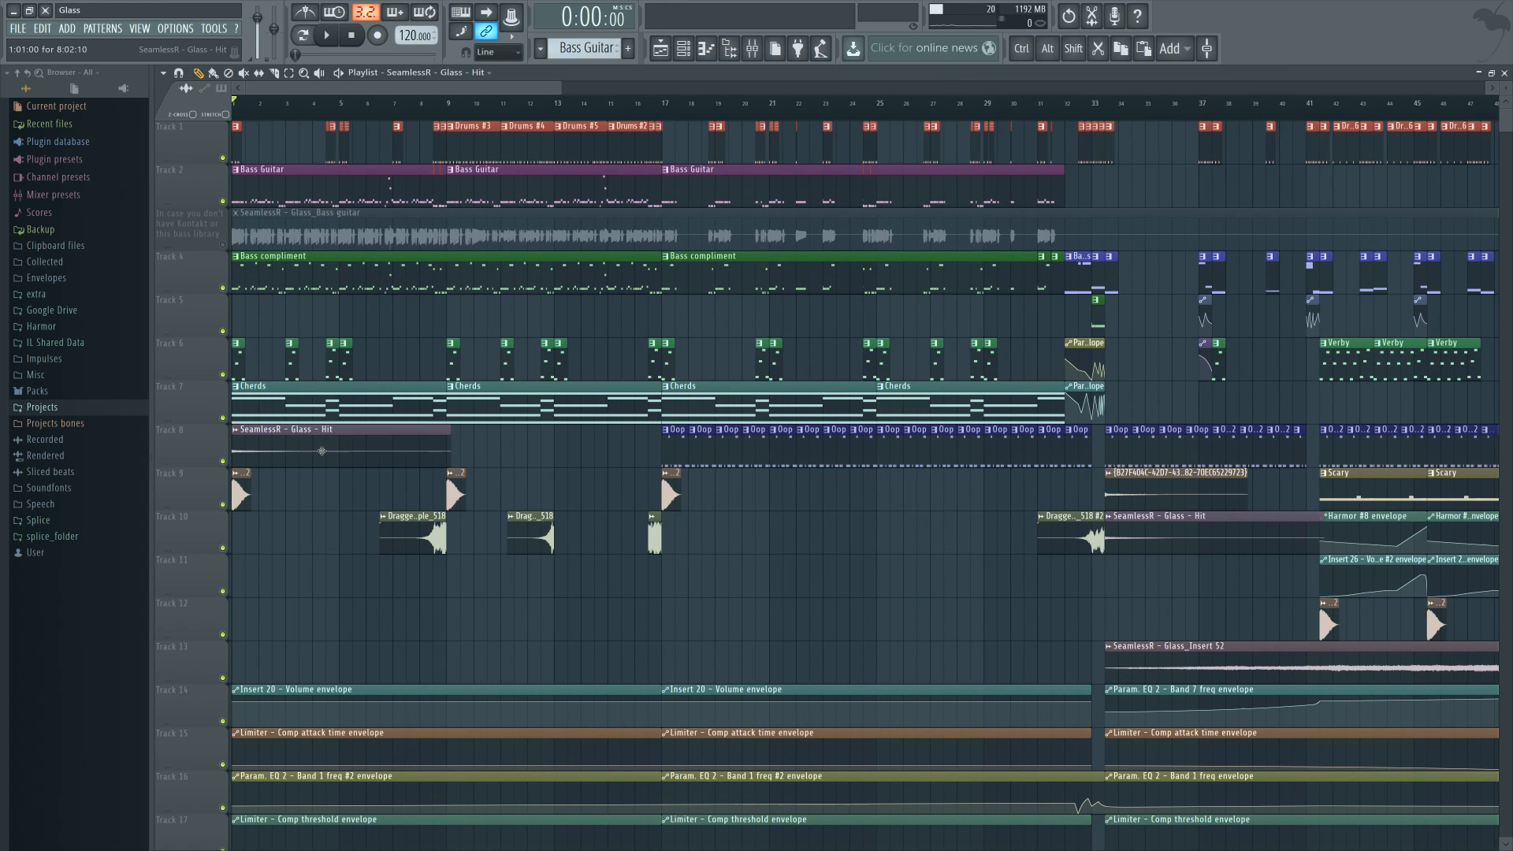
Close the clip settings, play the intro briefly and toggle track soloing in the mixer
key("Escape")
key("space")
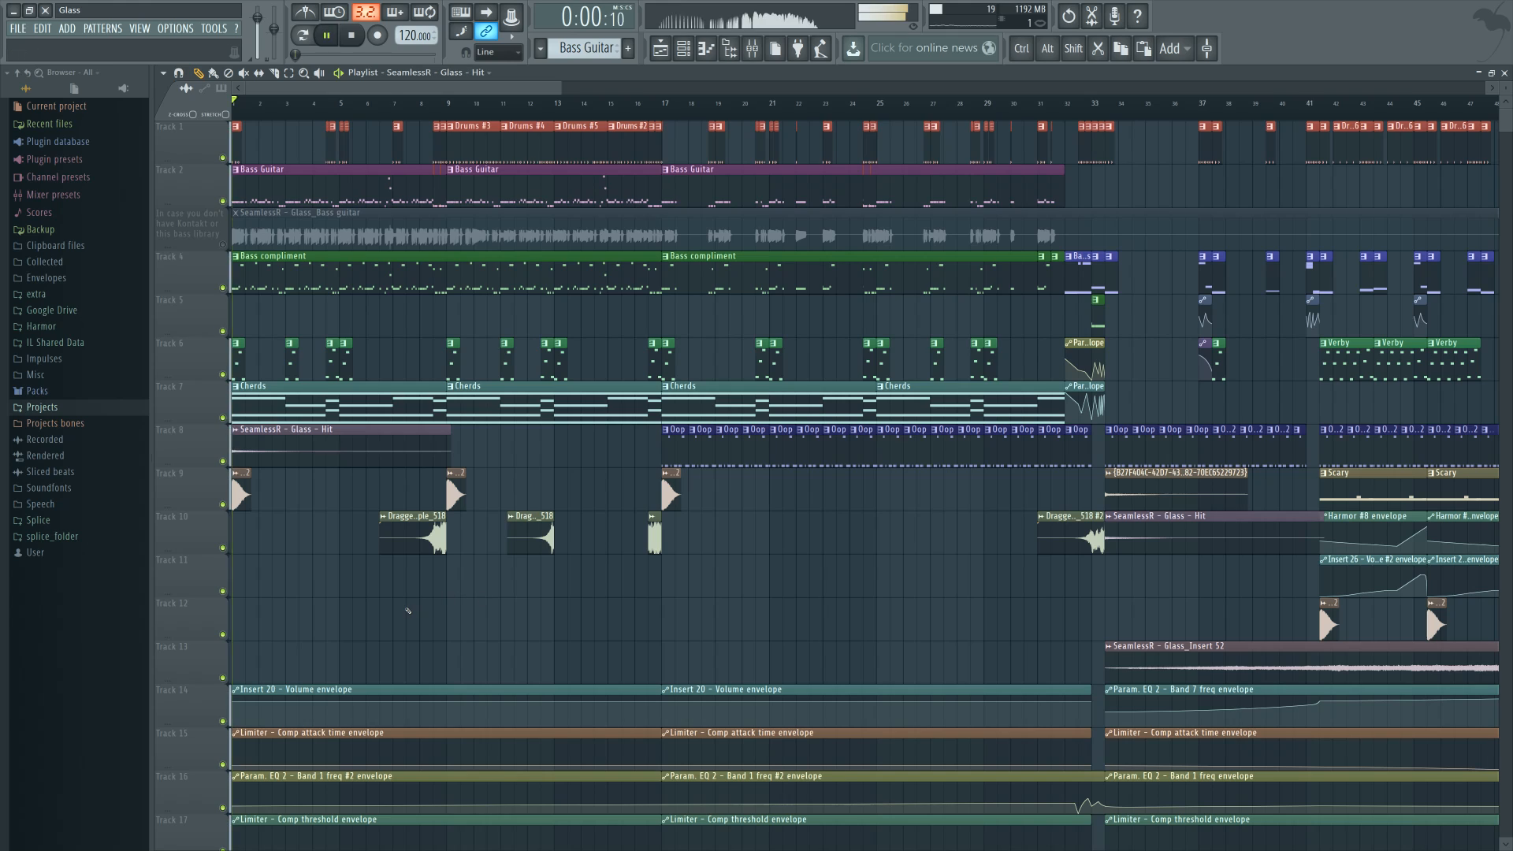
key("space")
left_click(753, 48)
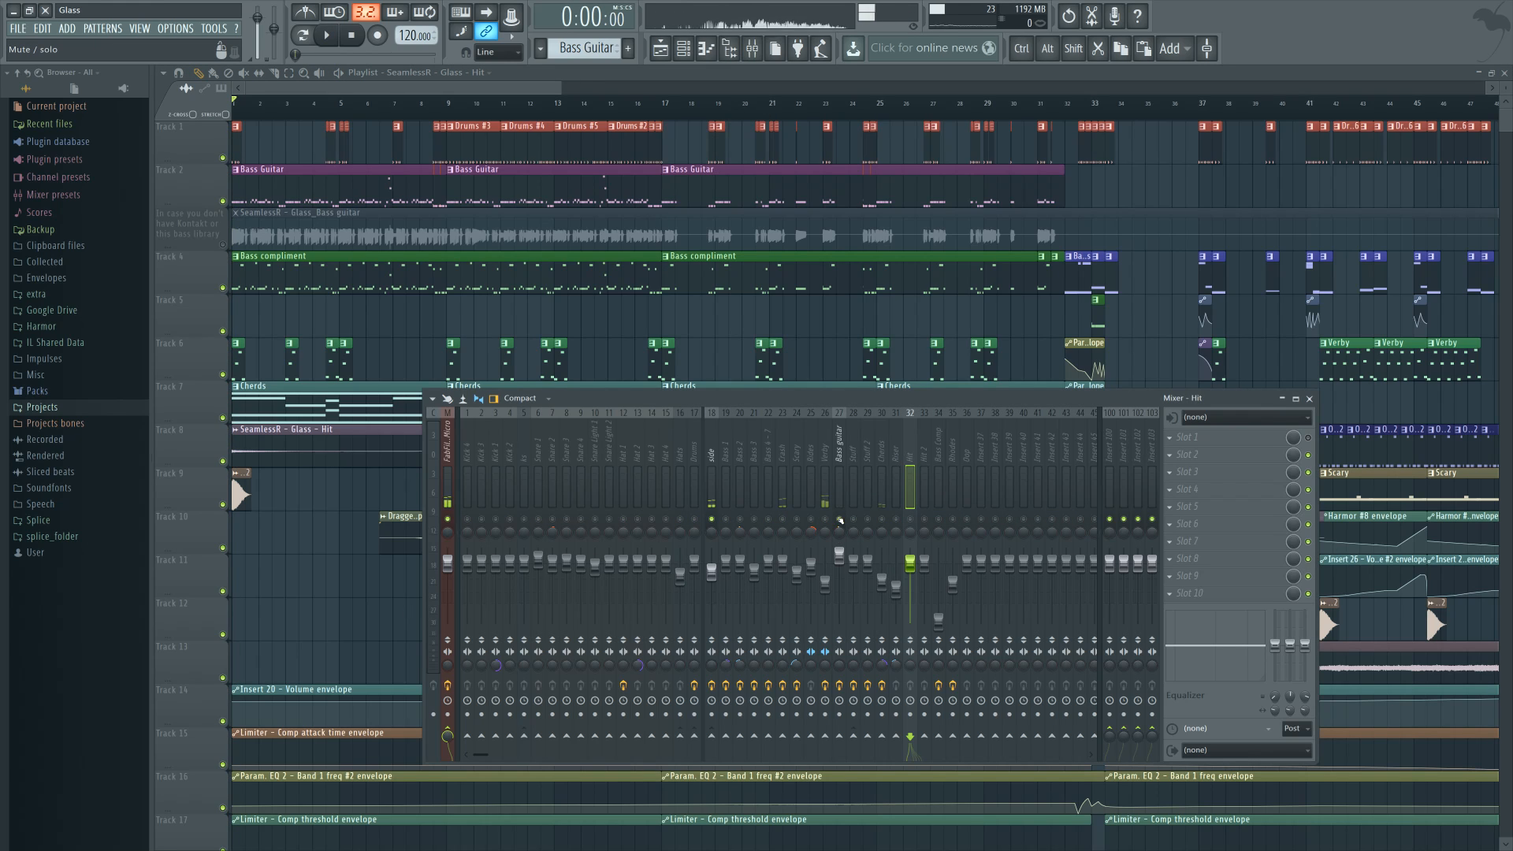
right_click(802, 520)
right_click(803, 521)
right_click(802, 521)
Inspect the sampler settings of the Glass - Hit and Linn Crash #2 clips, playing the intro briefly in between
double_click(378, 451)
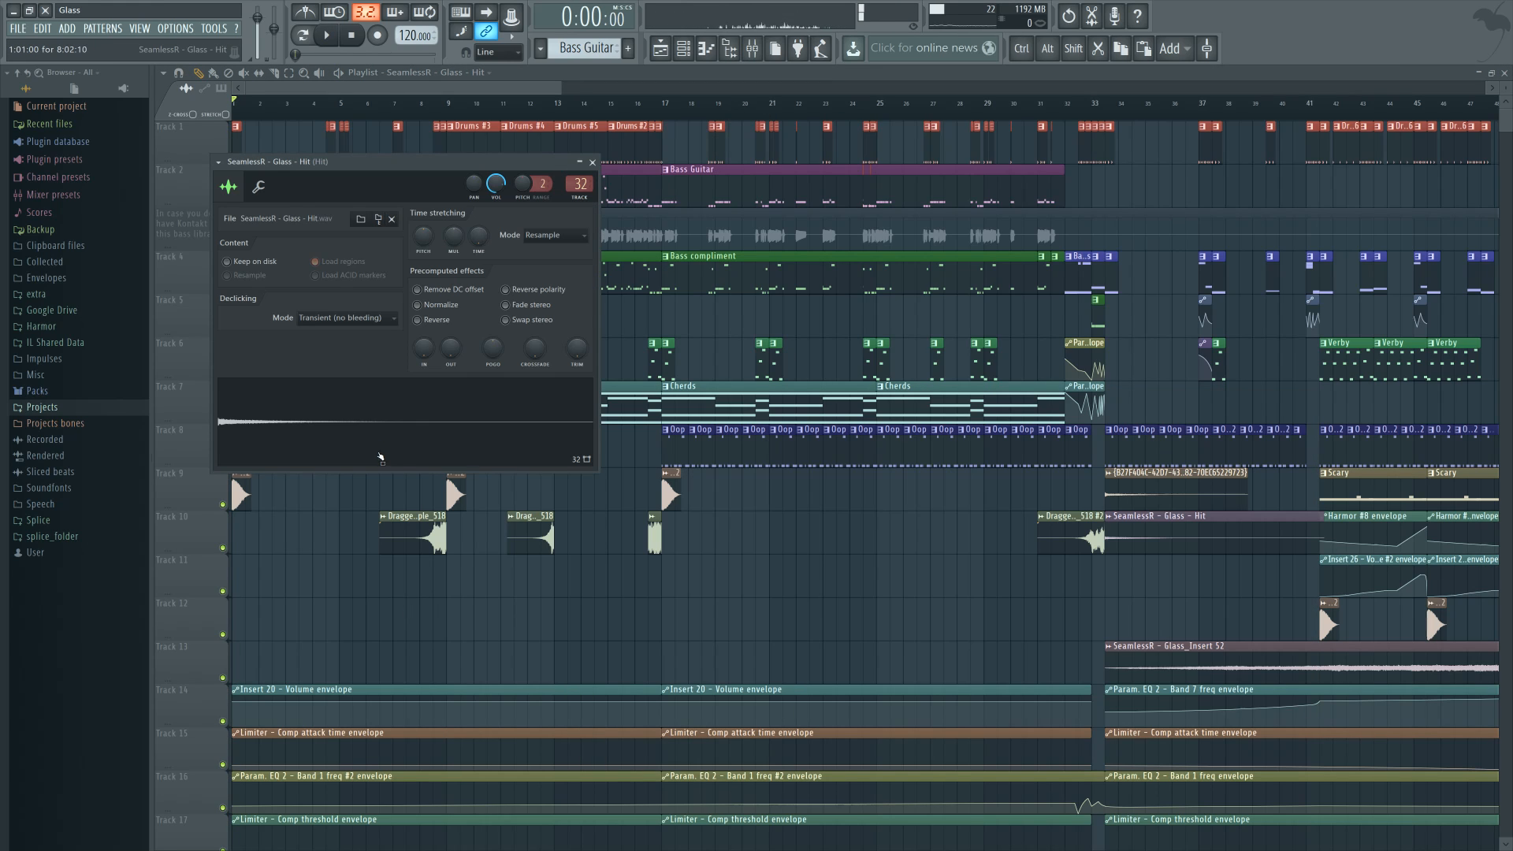
key("Escape")
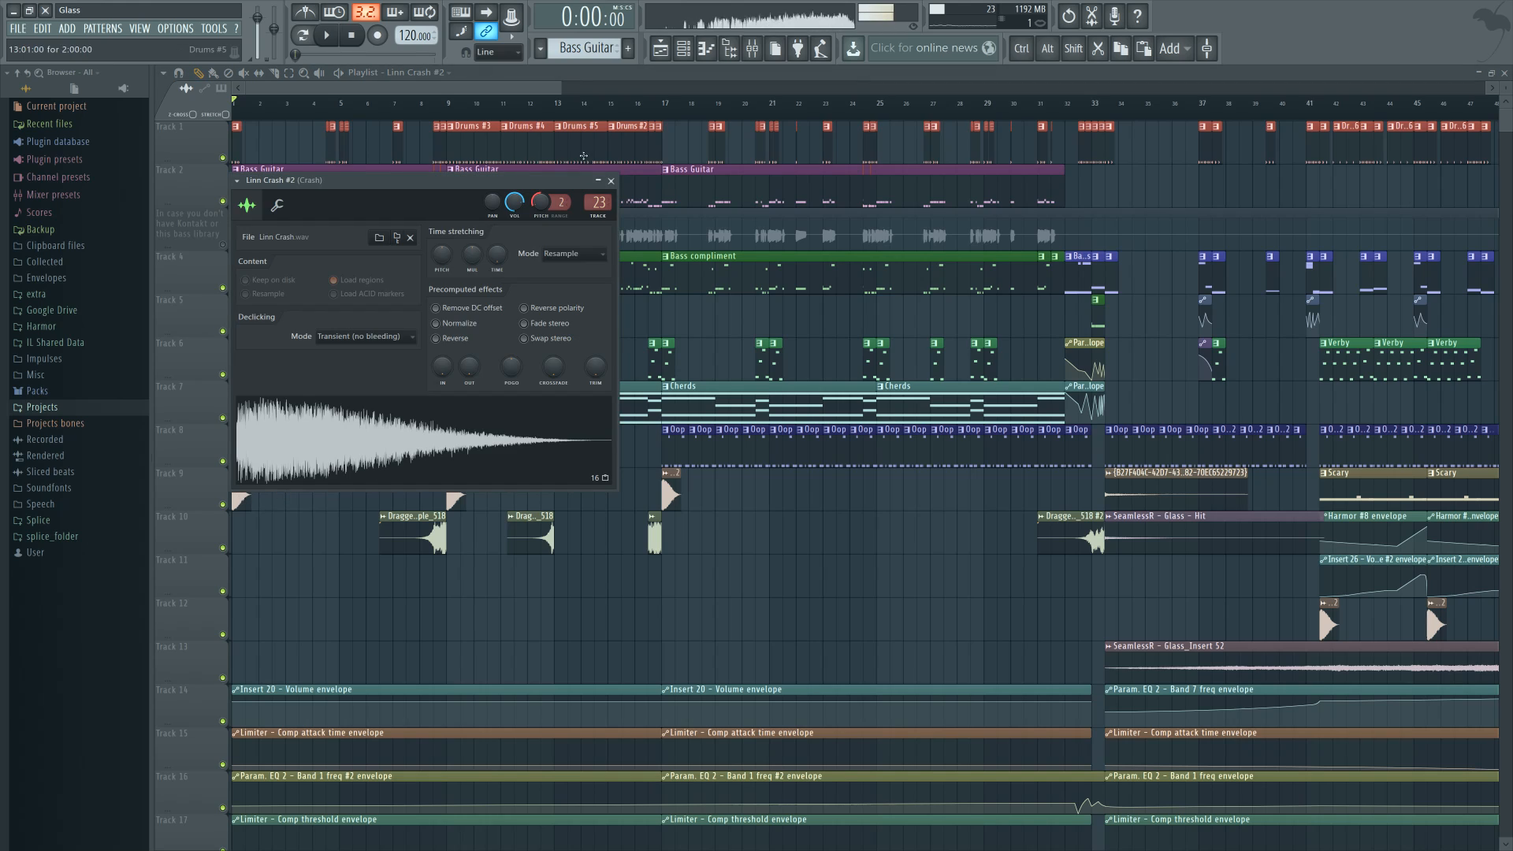
left_click(611, 181)
key("space")
key("space")
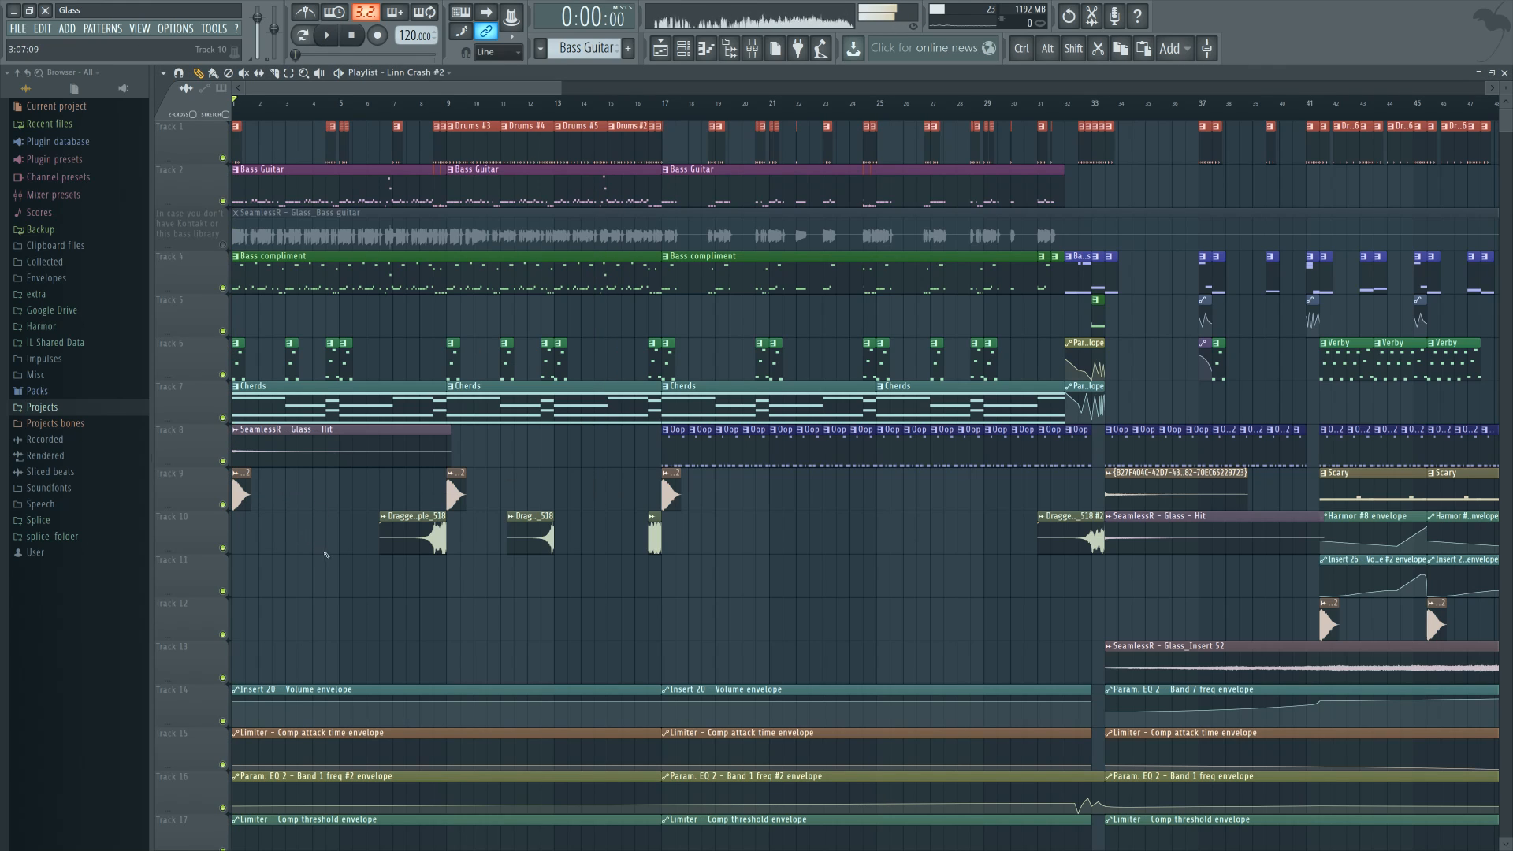
double_click(329, 449)
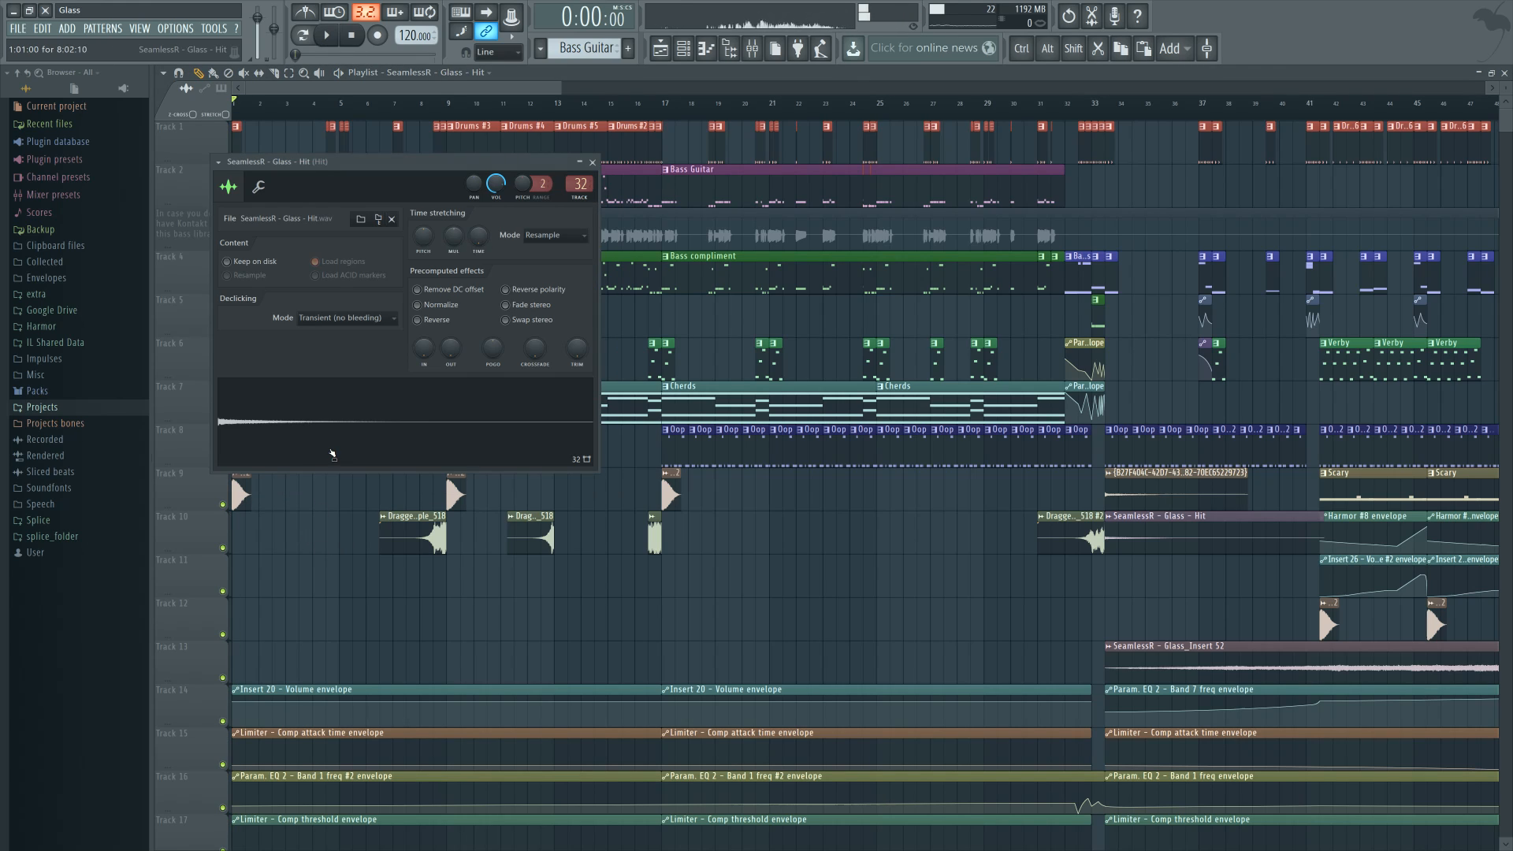
left_click(592, 162)
Review the Drums #2 clip's step patterns in the channel rack and return to the playlist
double_click(642, 142)
left_click(684, 49)
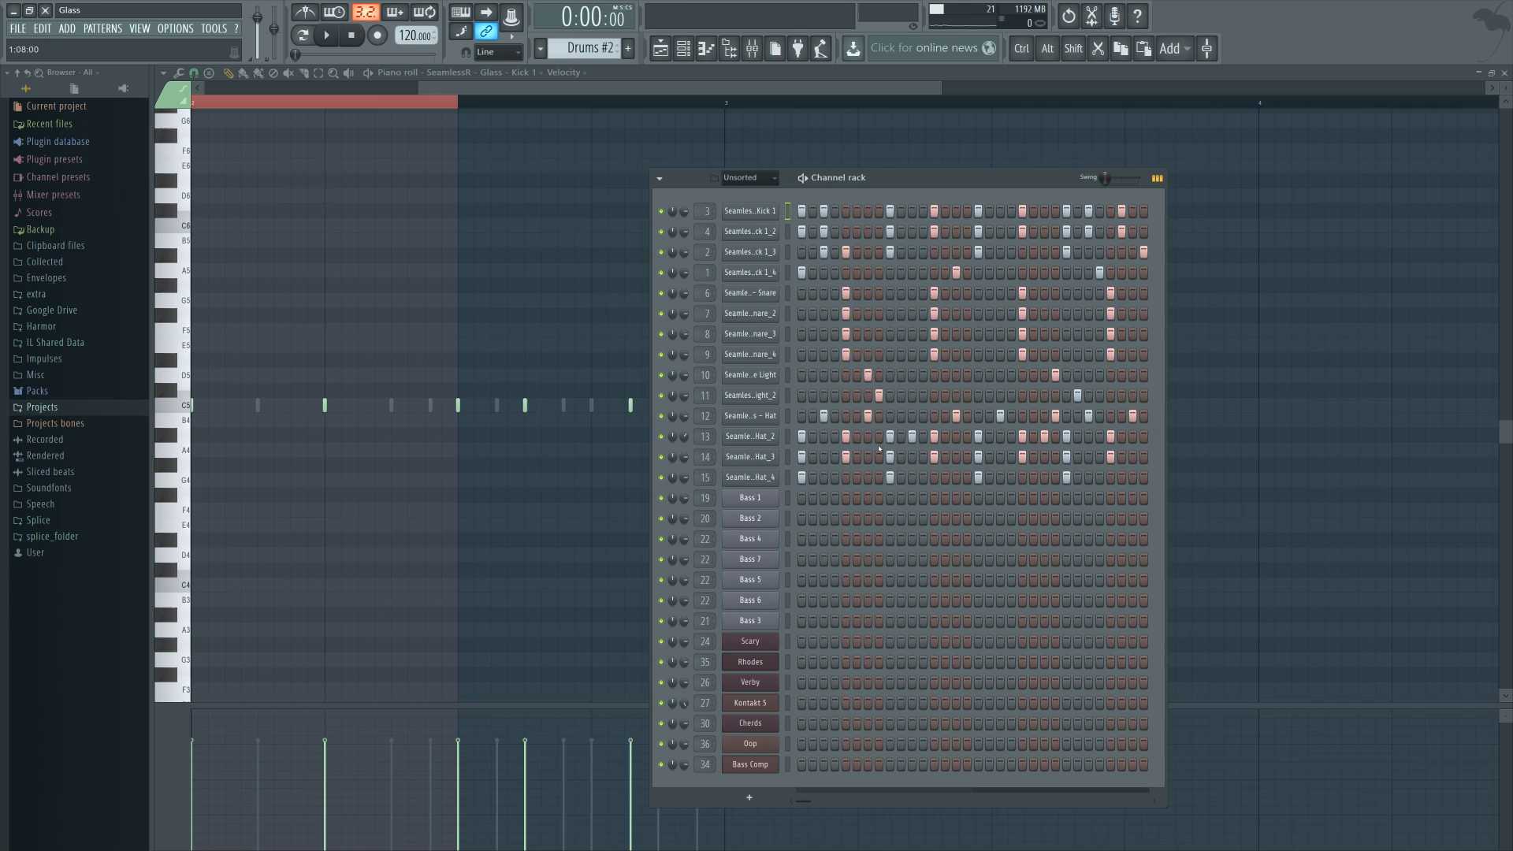
left_click(660, 49)
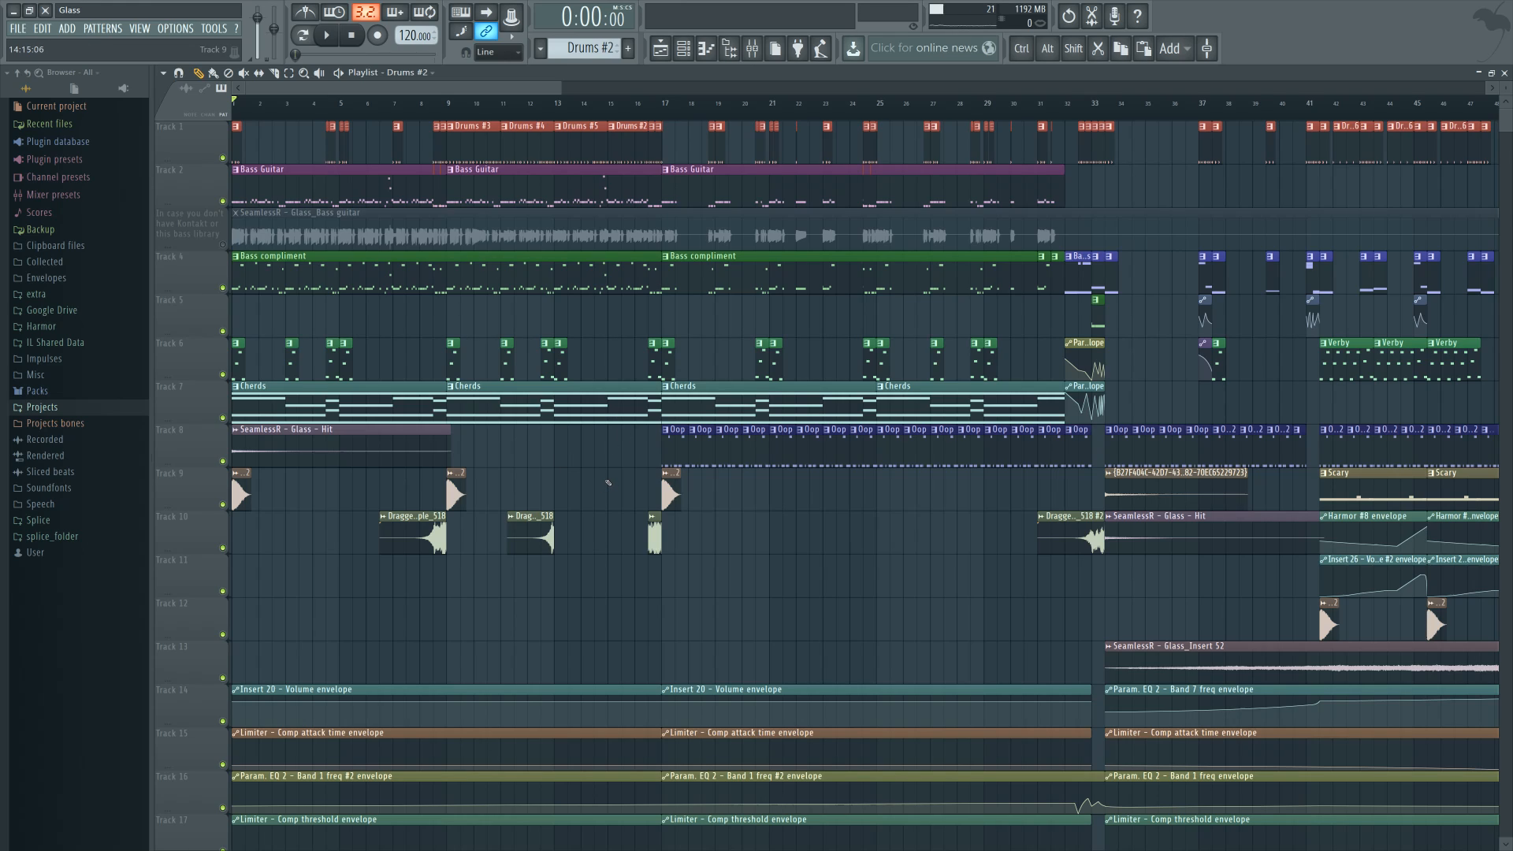
Open the first Chords clip in the piano roll, play it and open the Chords channel's Harmor instrument
double_click(398, 403)
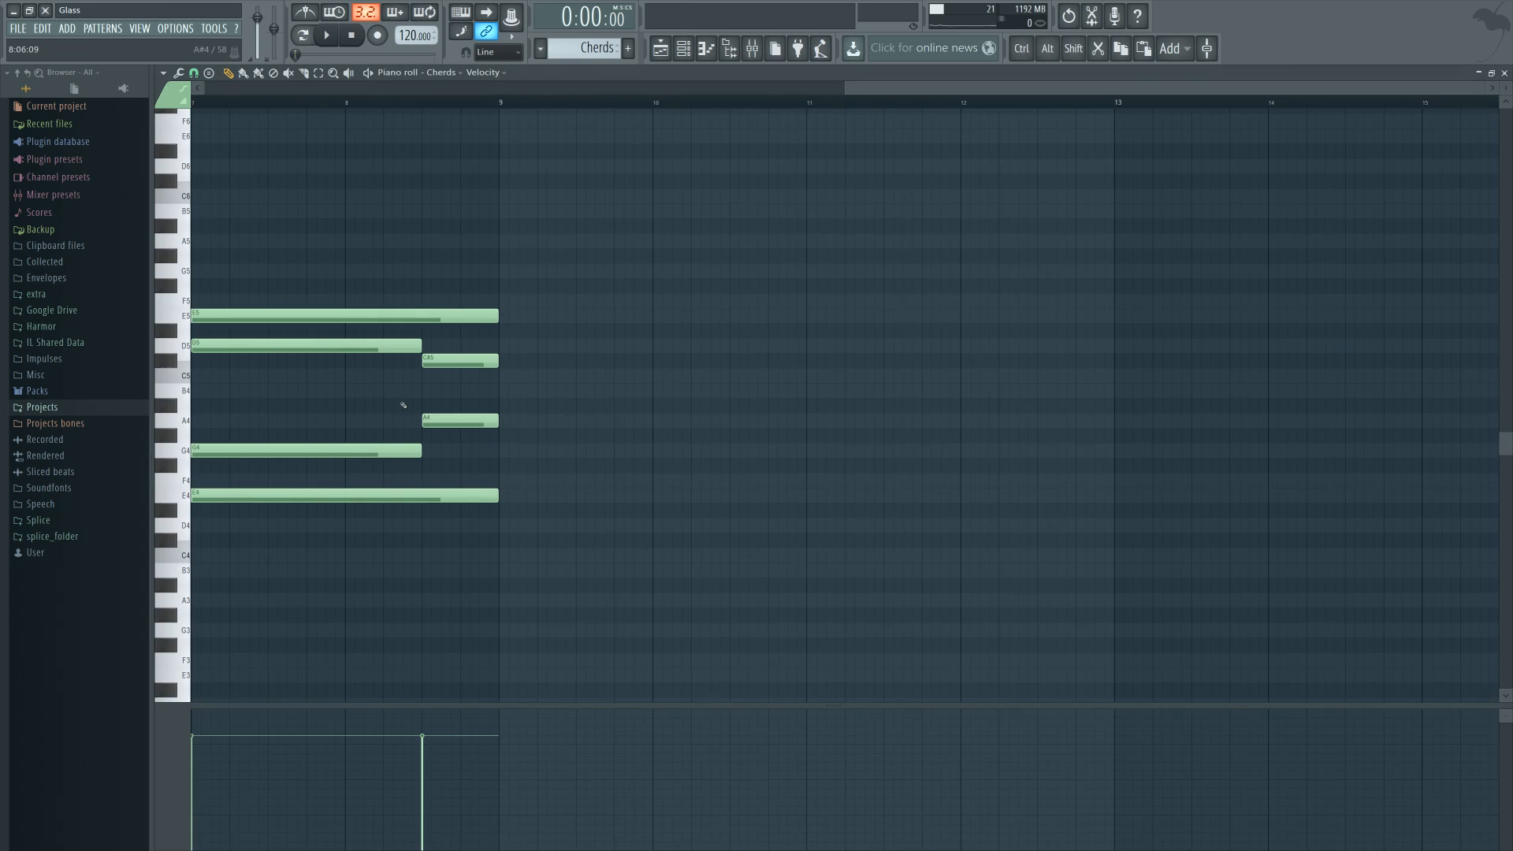
key("space")
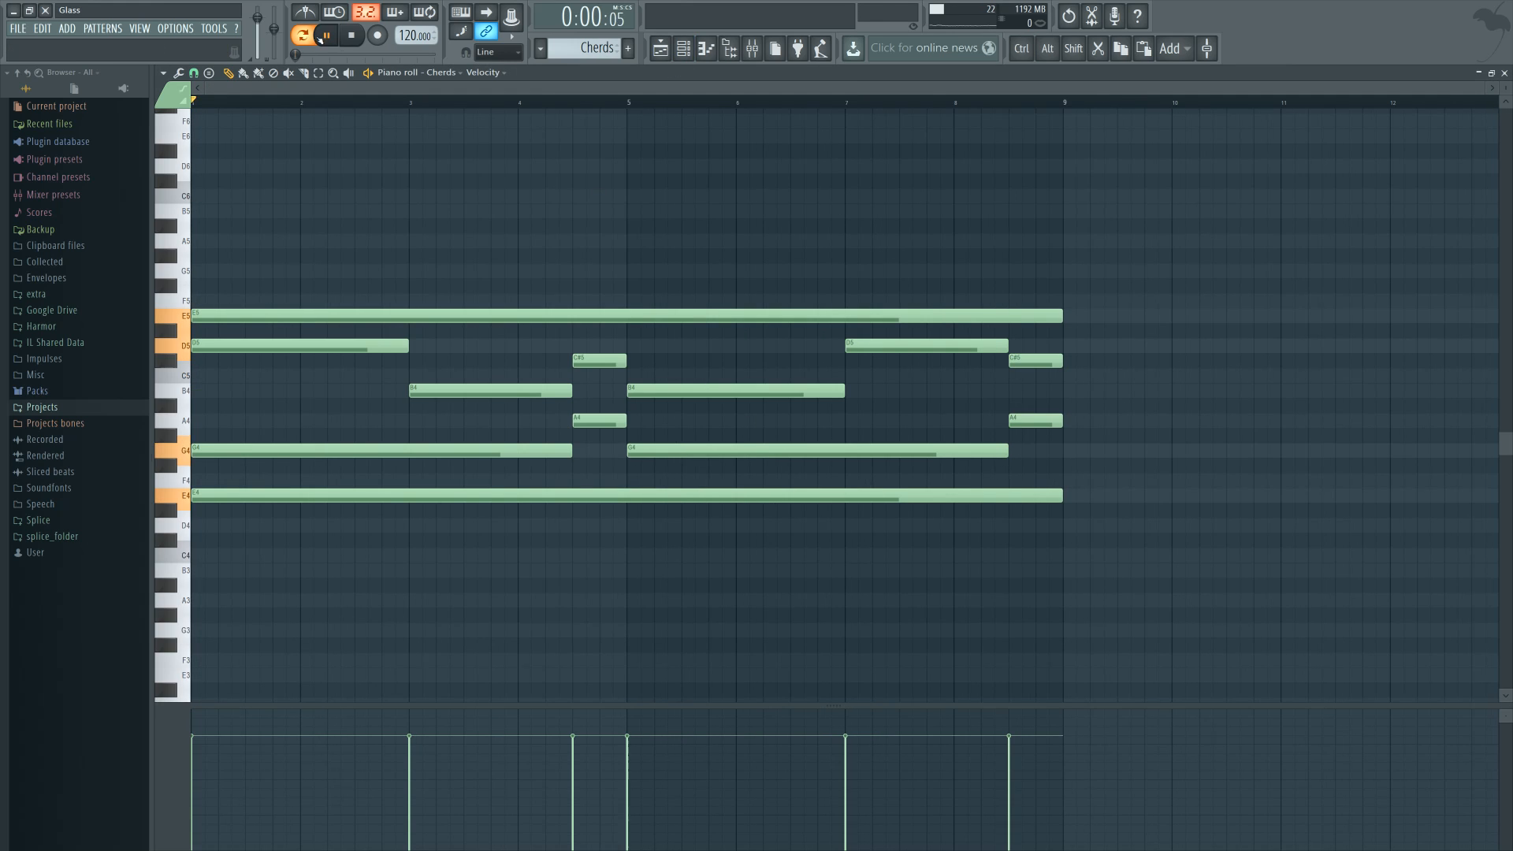
left_click(684, 51)
left_click(759, 723)
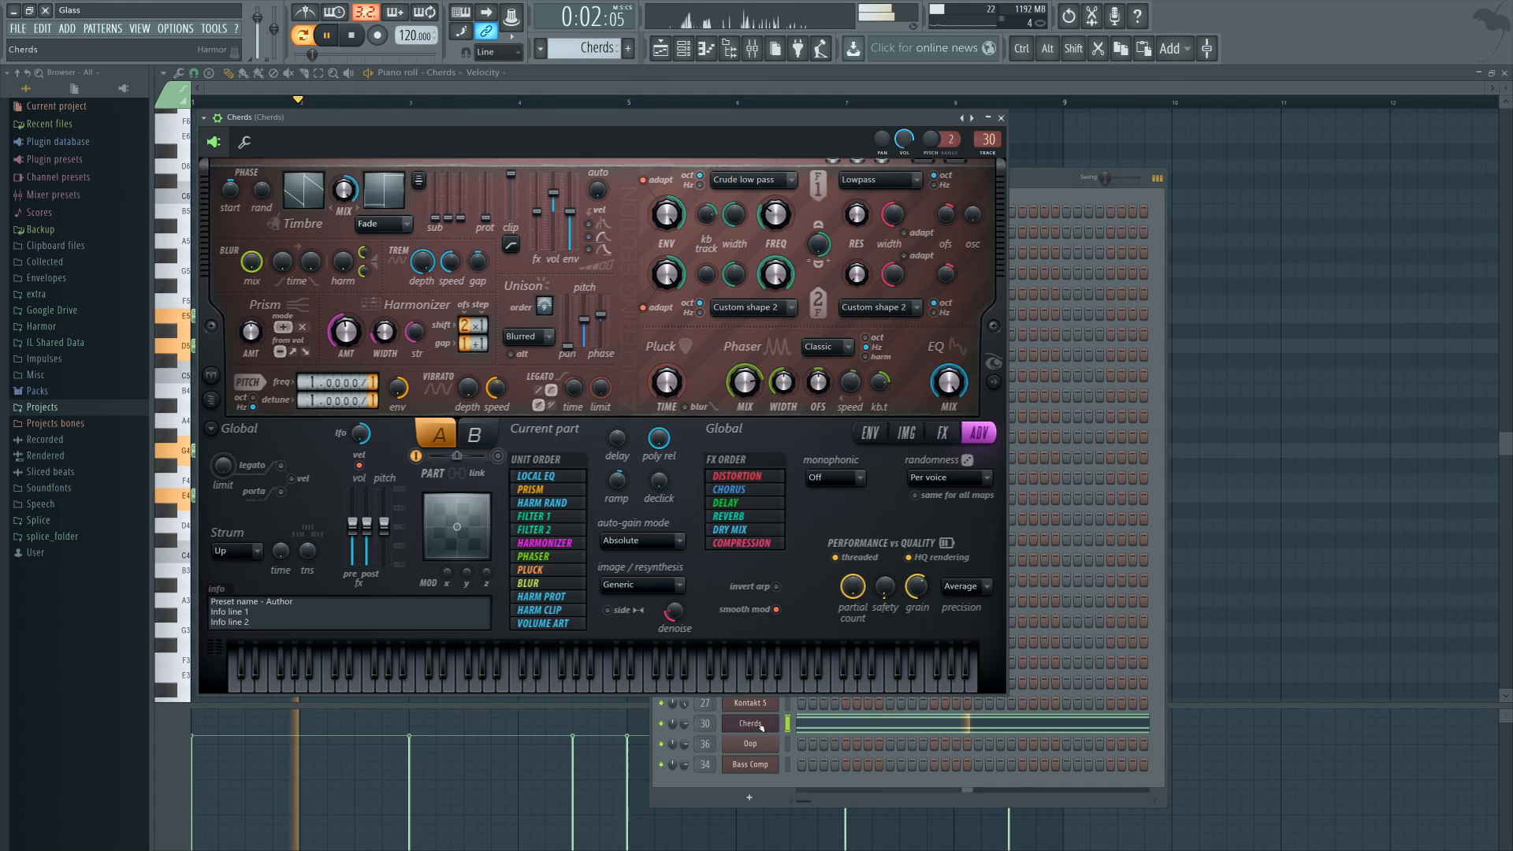
Expand Harmor's spectral display while the Chords pattern plays, stop playback and close the instrument
left_click(993, 384)
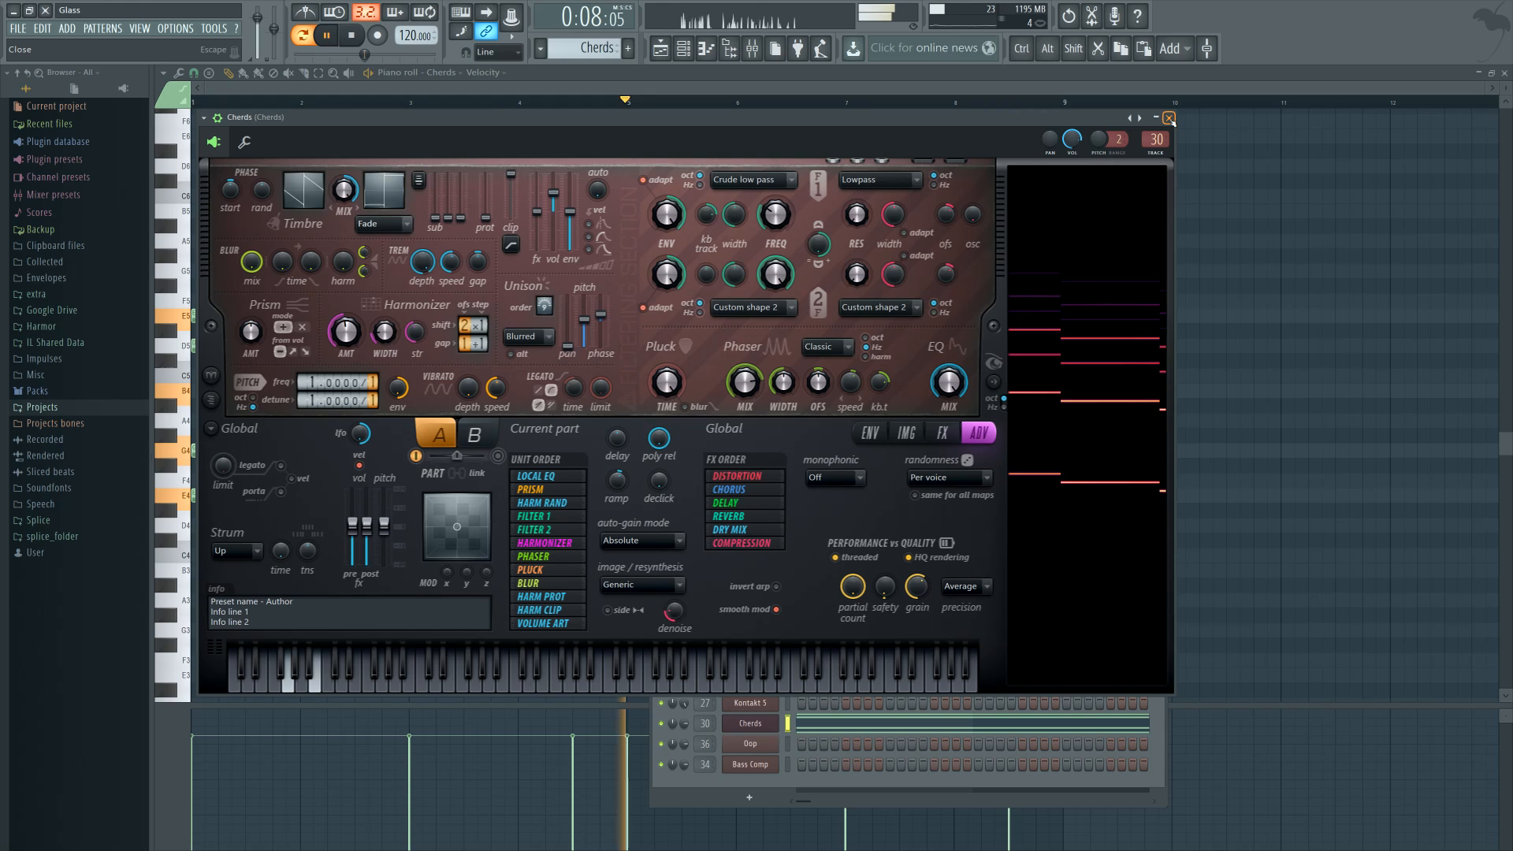
key("space")
left_click(1169, 117)
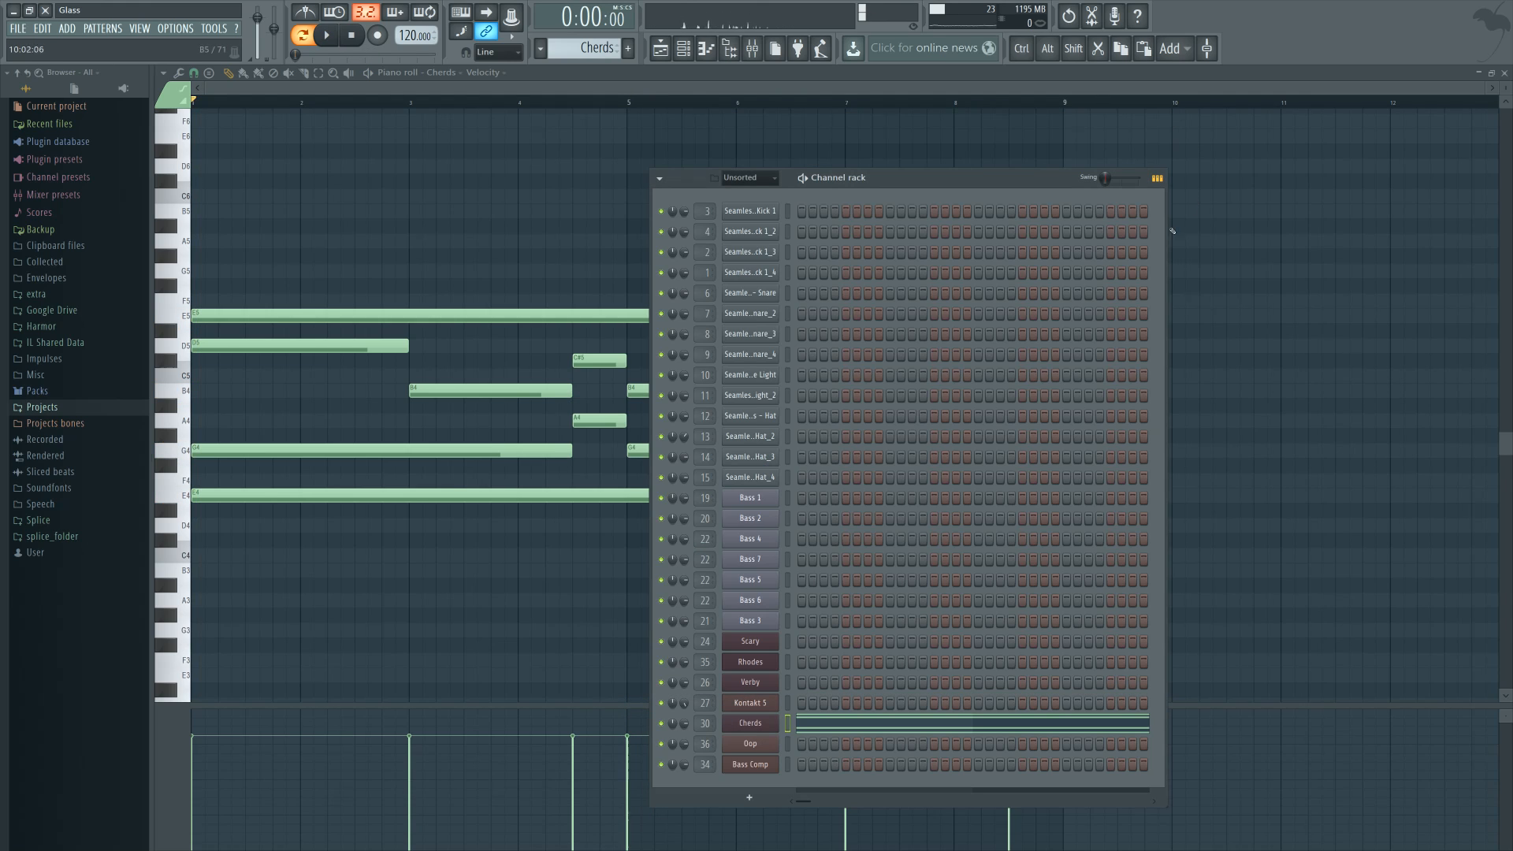
Reopen the Chords channel's Harmor, check its effects and advanced pages, close it and return to the playlist
left_click(770, 723)
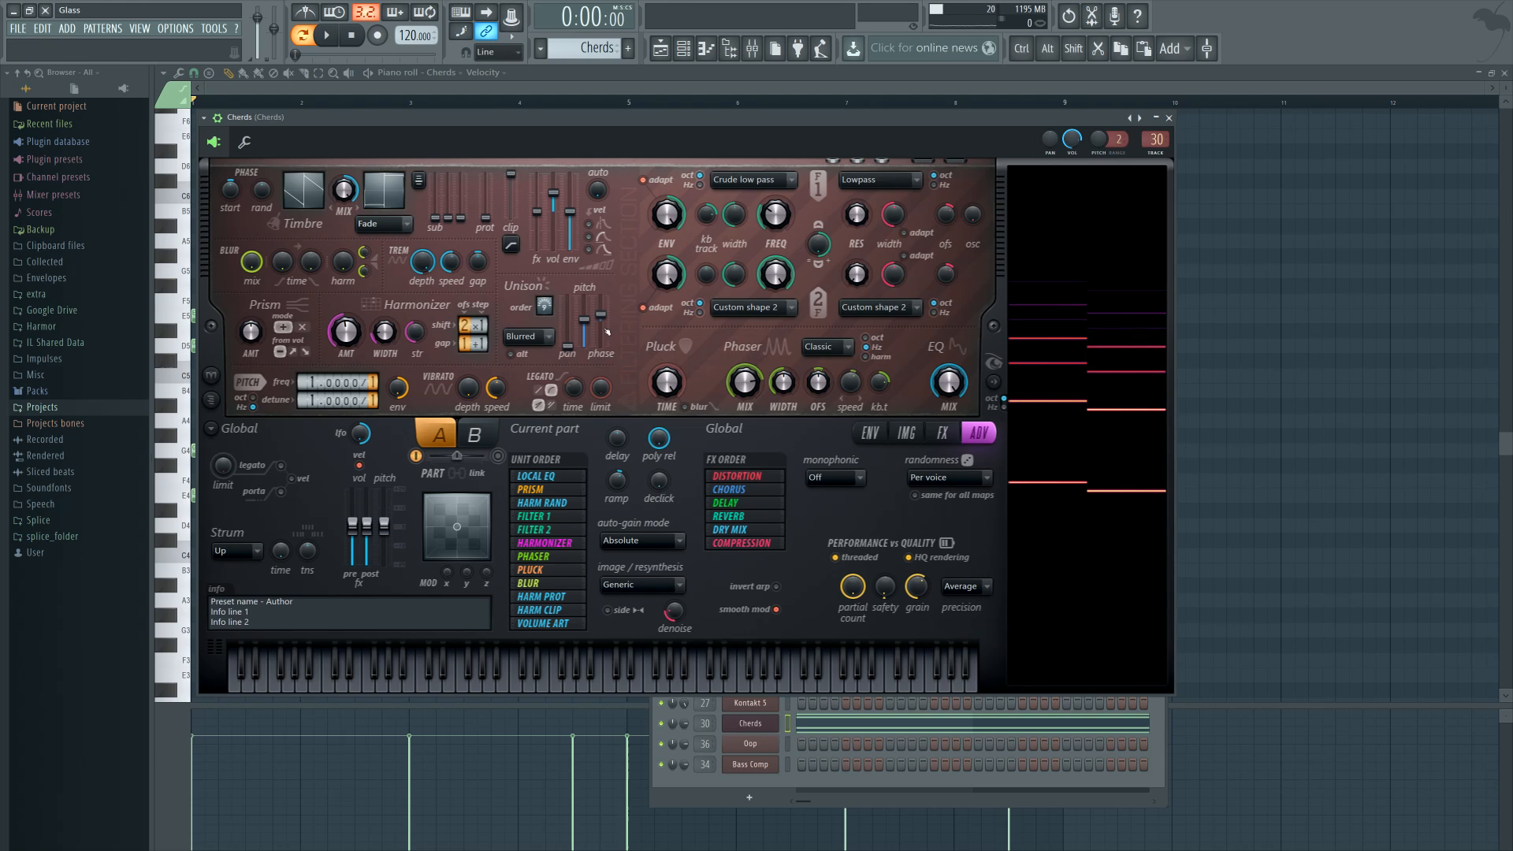
left_click(947, 434)
left_click(981, 435)
left_click(1169, 117)
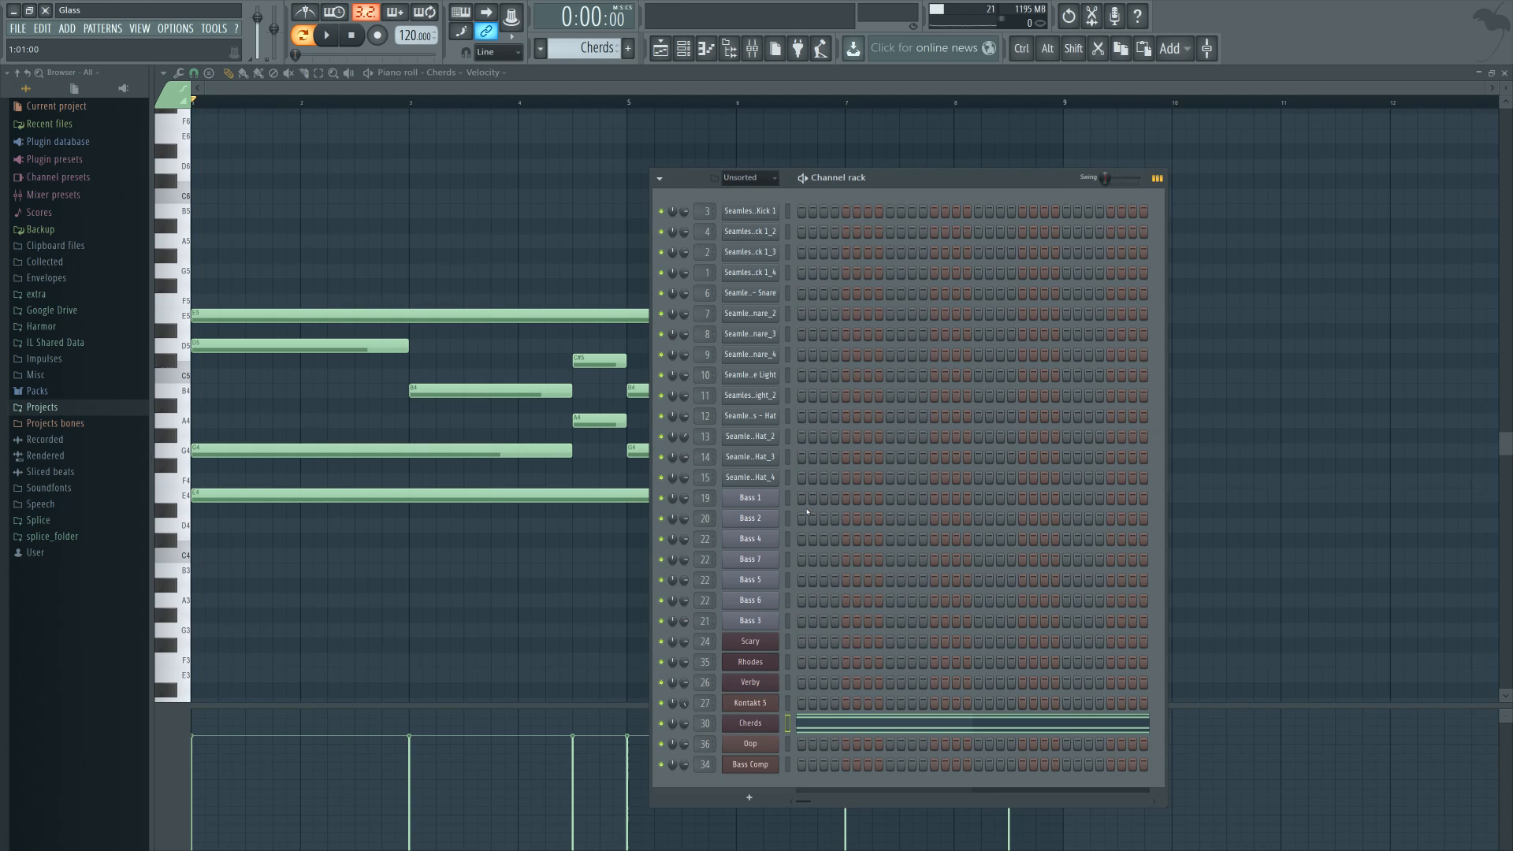
key("F6")
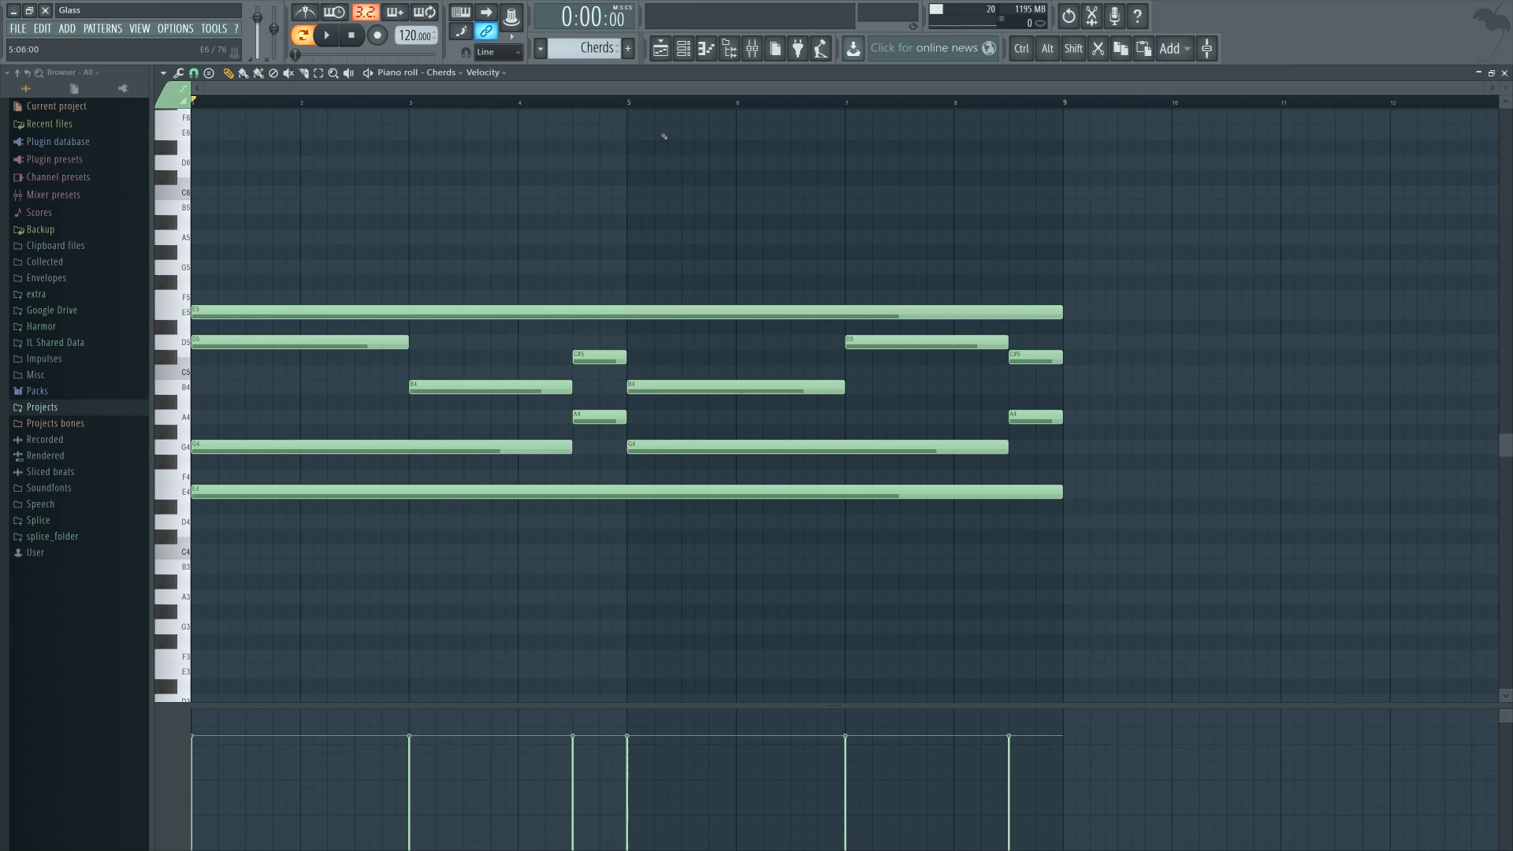
left_click(660, 48)
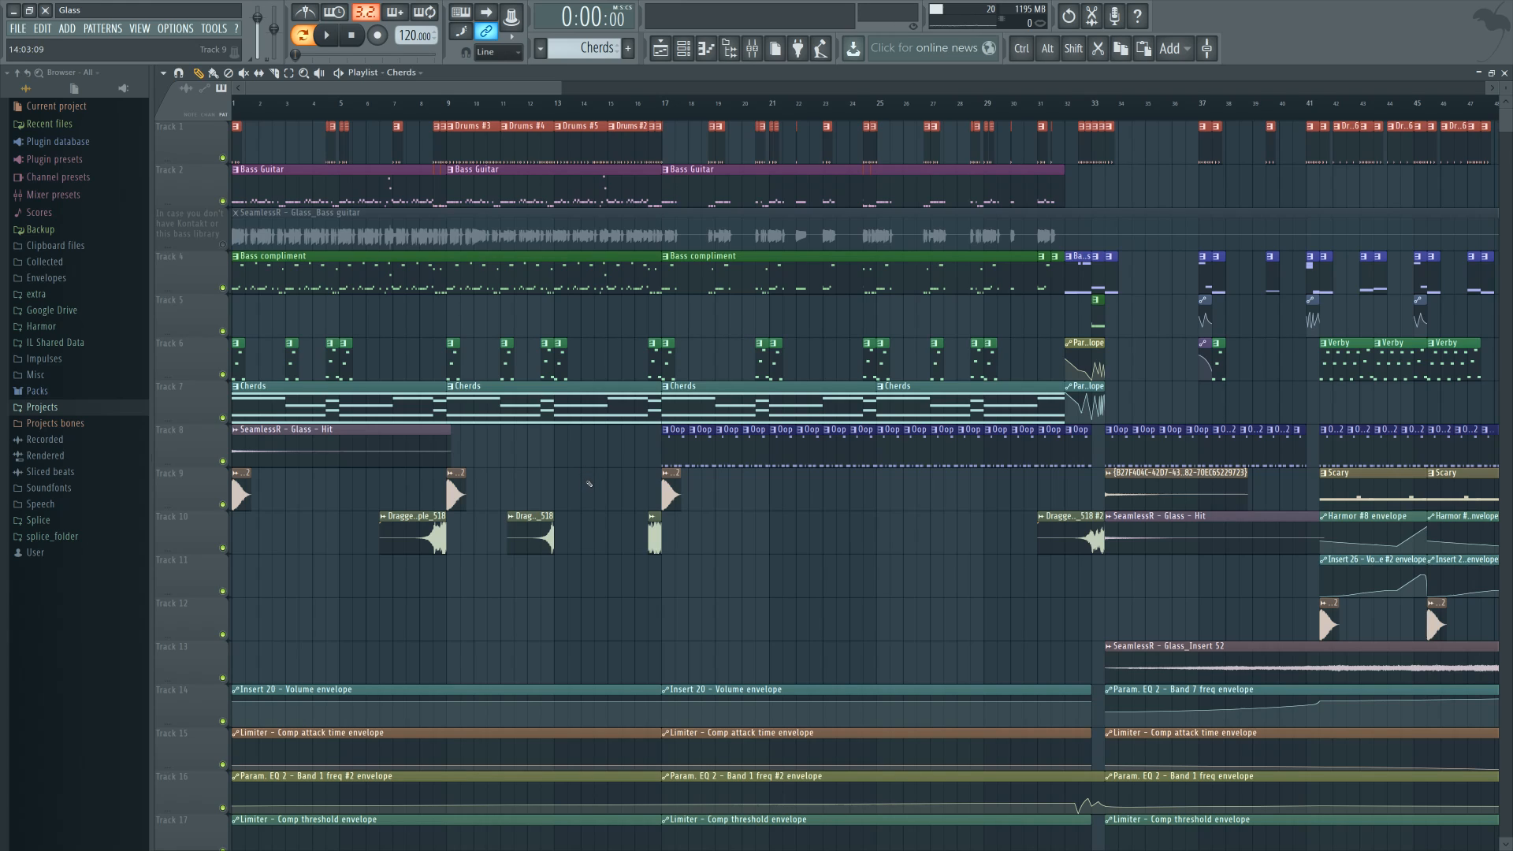
Open the first Dragged sample_S18 clip's settings, audition it with Reverse off, re-enable Reverse and close the settings
left_click(433, 104)
double_click(417, 530)
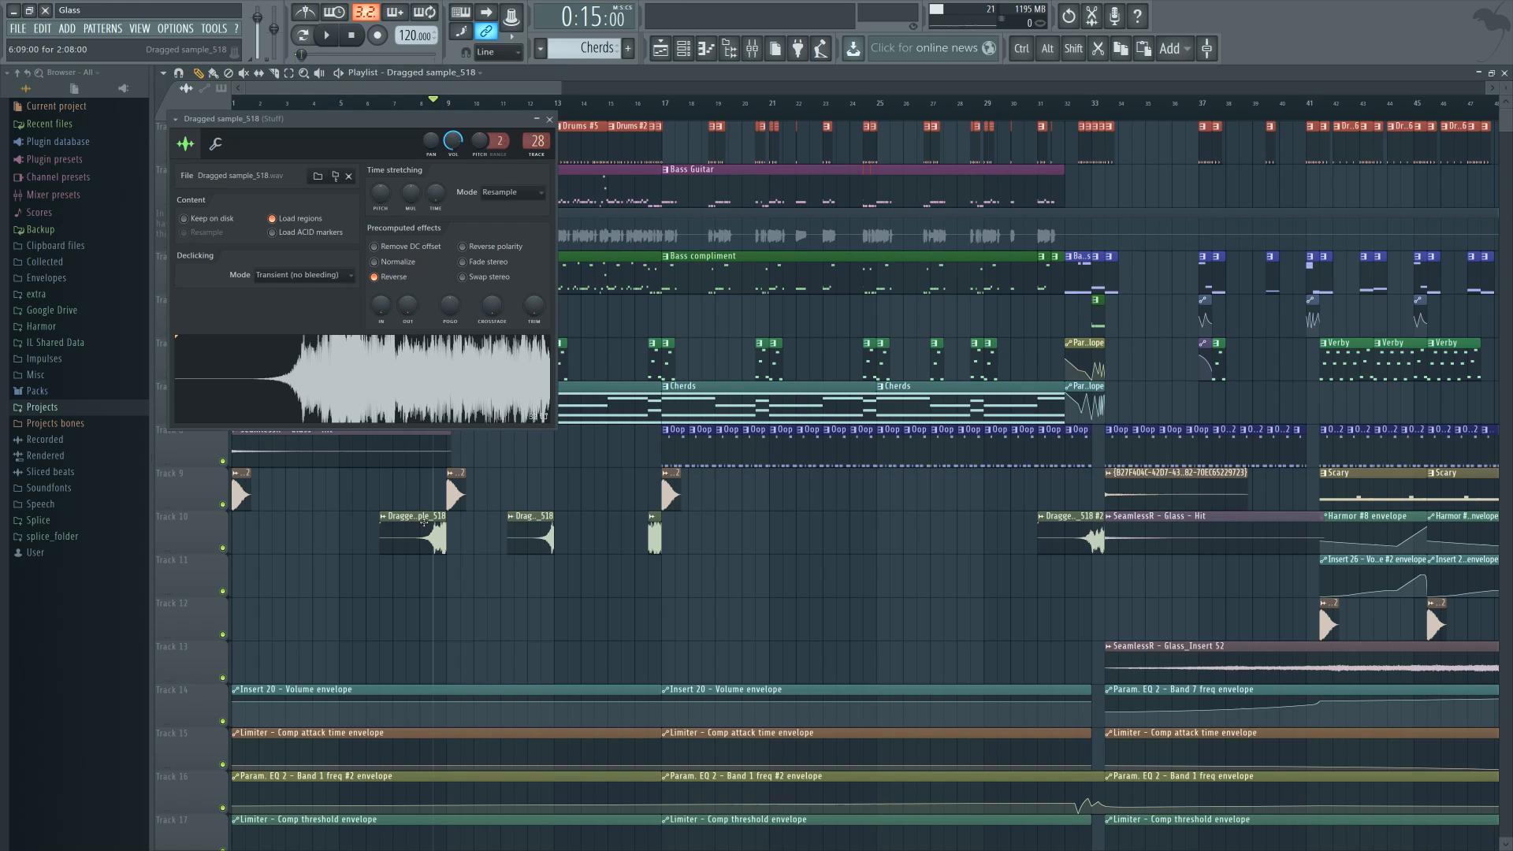
left_click(374, 276)
left_click(389, 378)
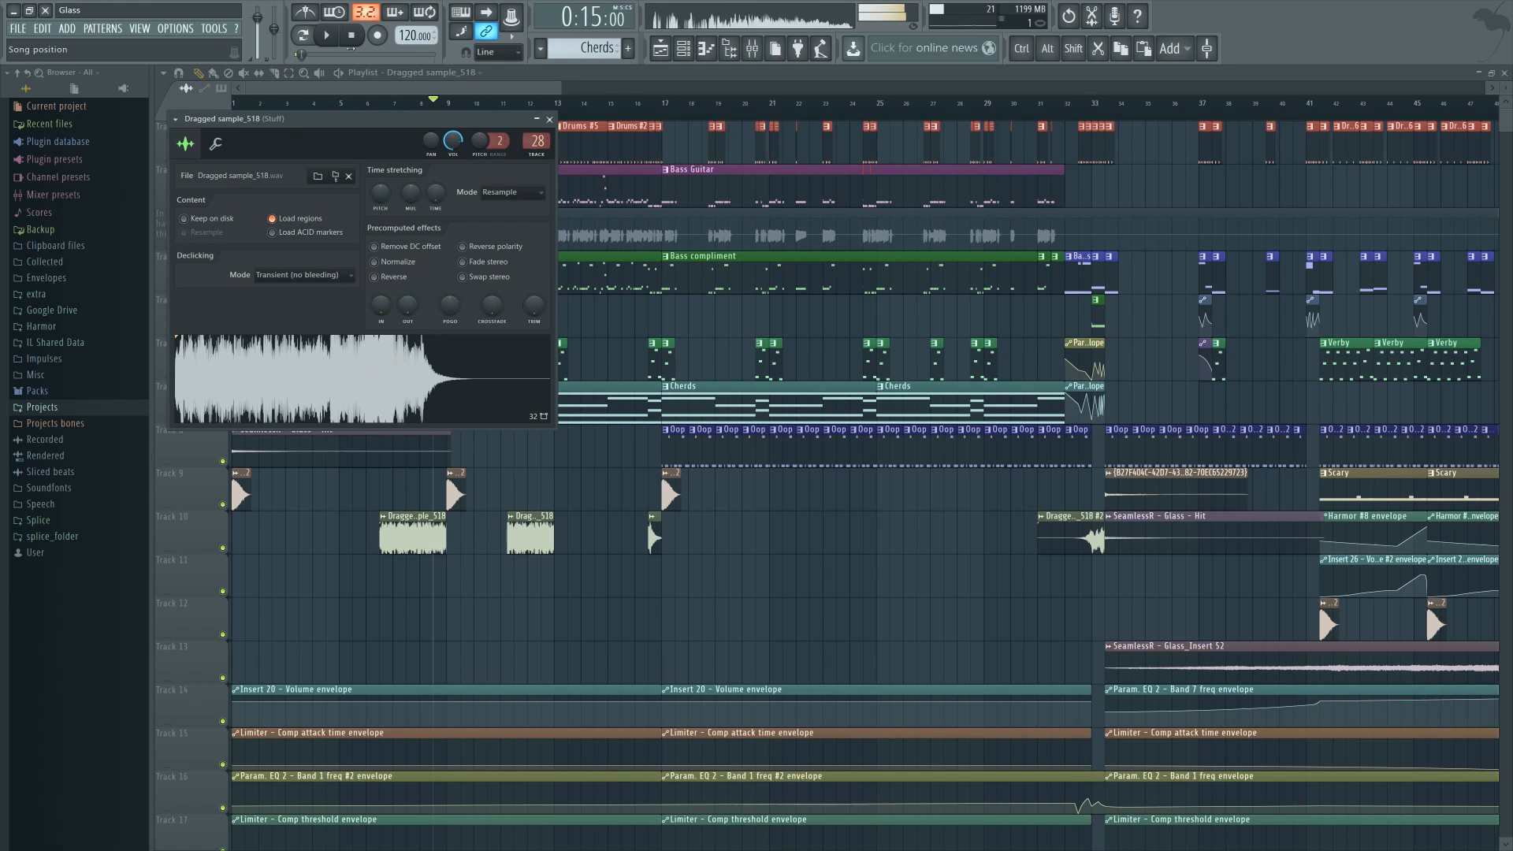
left_click(374, 277)
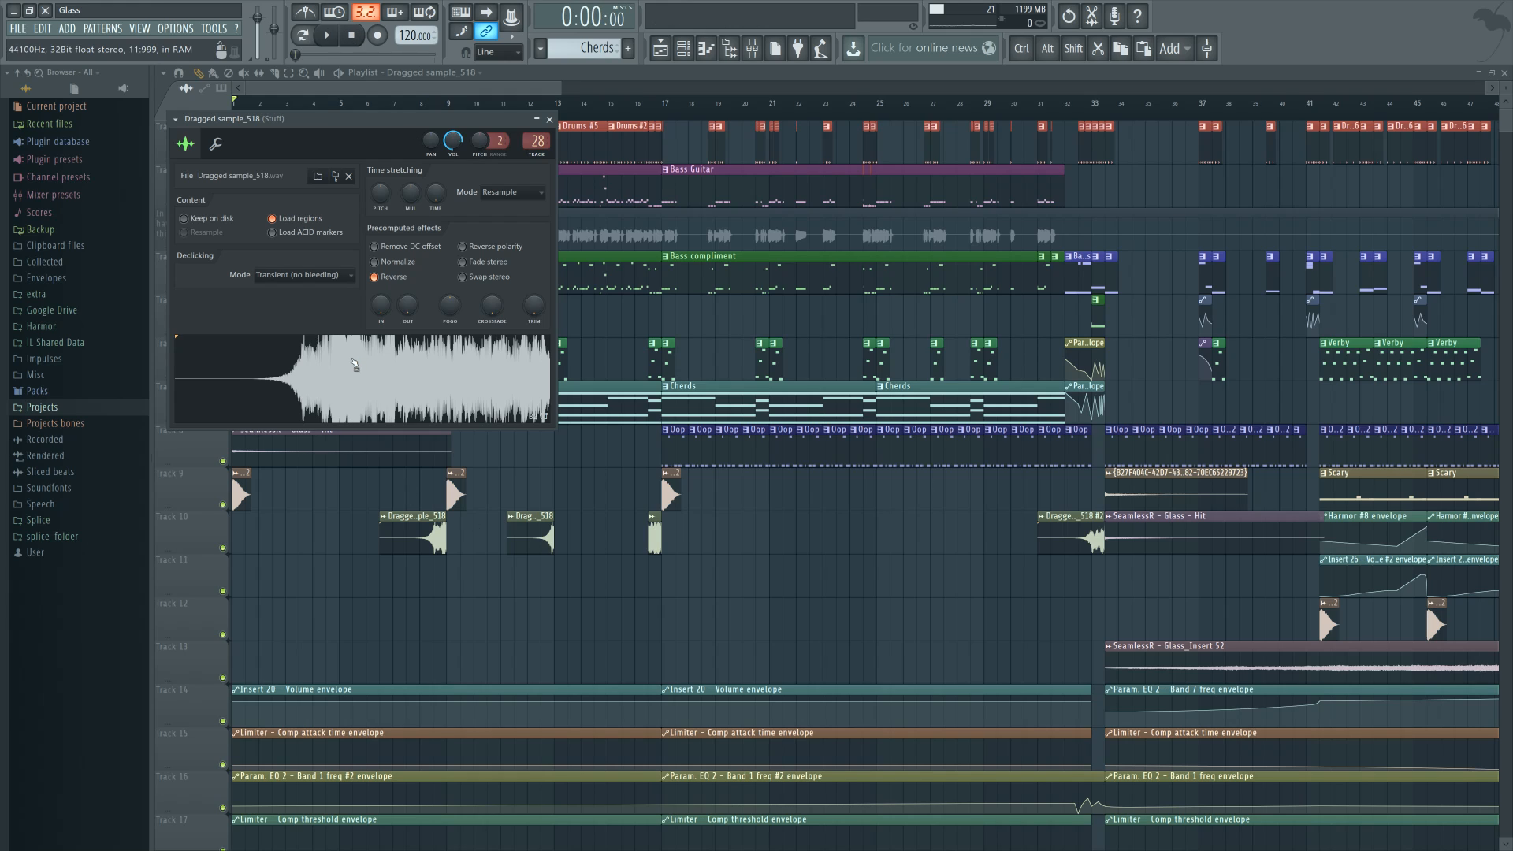
key("Escape")
Play the reversed-sample transitions on track 10 leading into bars 9 and 17
left_click(434, 108)
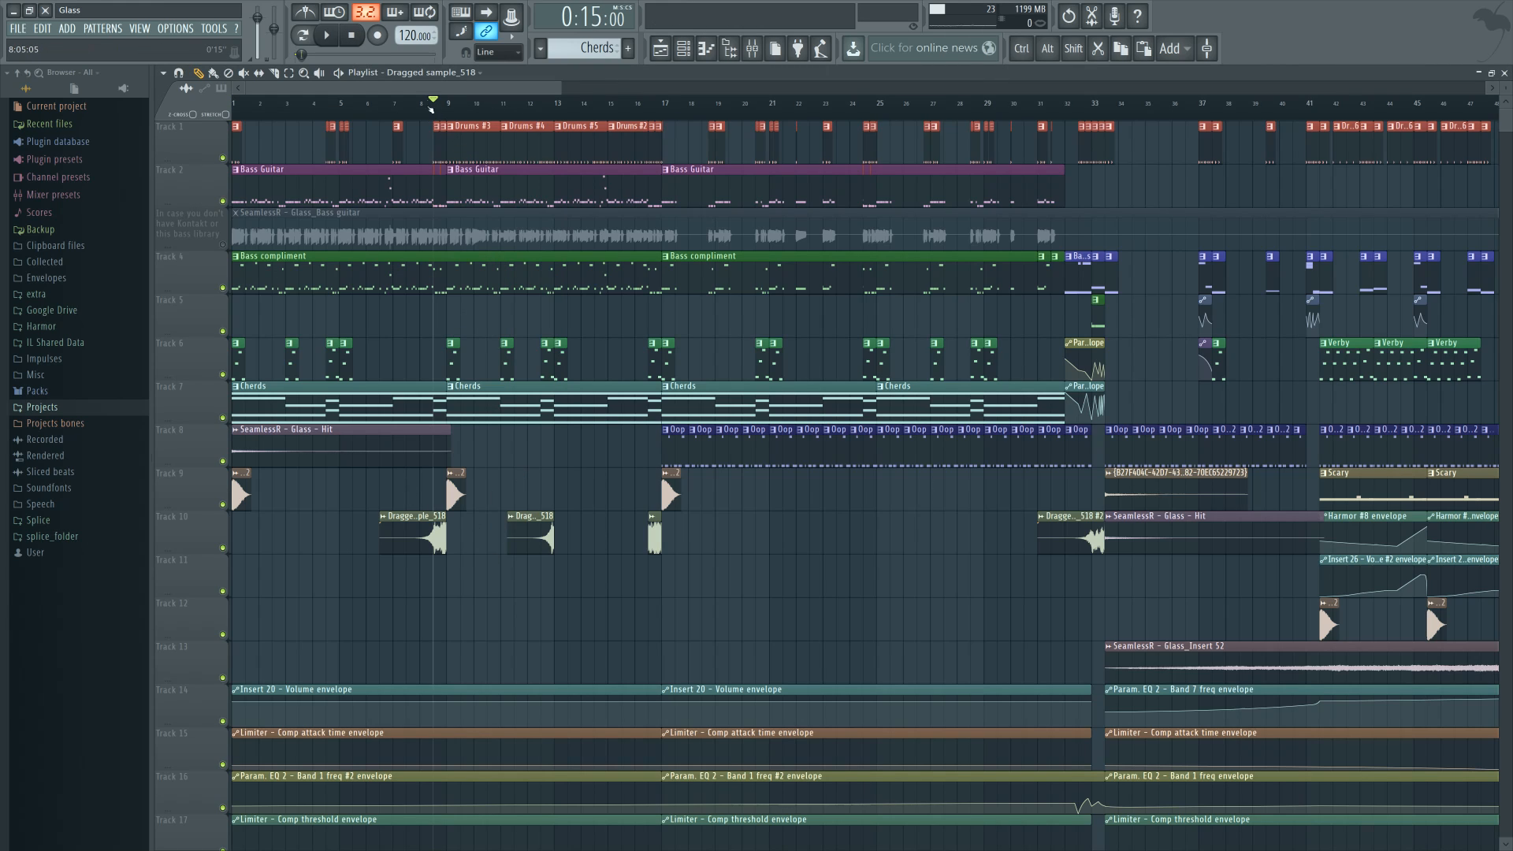
left_click(421, 108)
key("space")
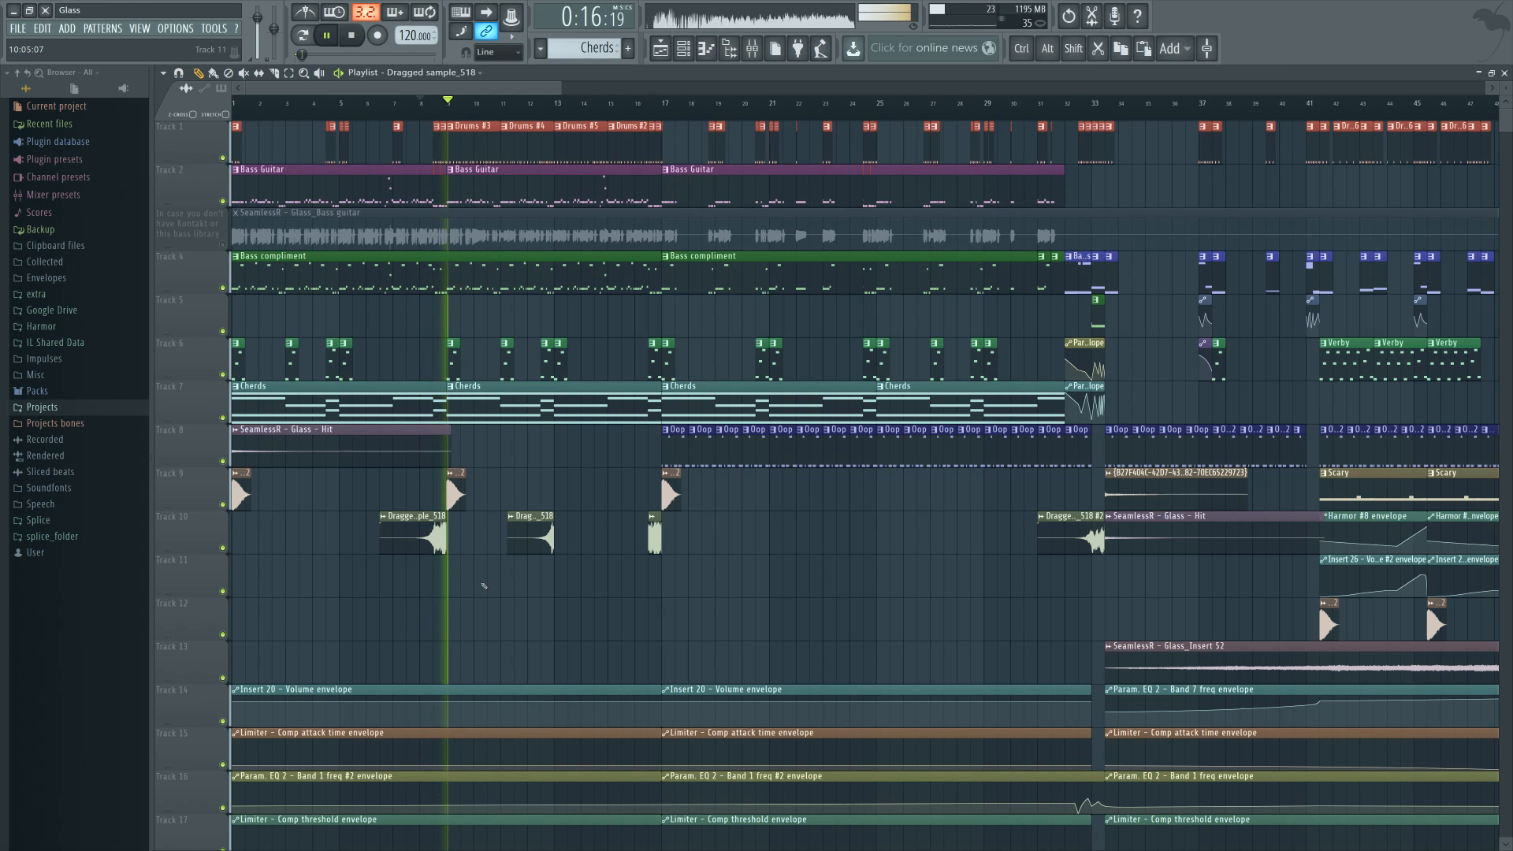
key("space")
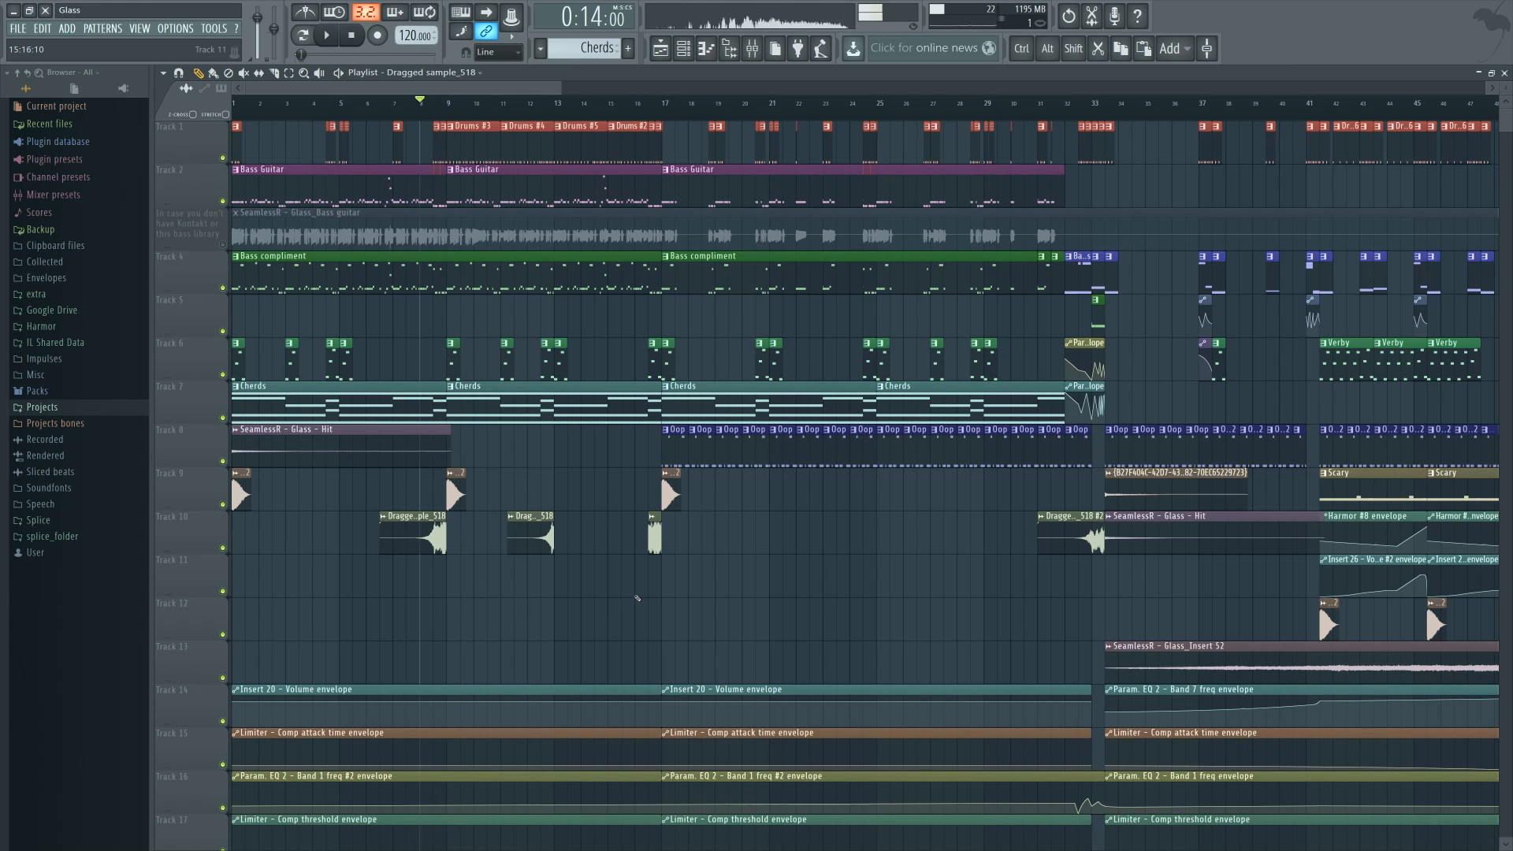
left_click(653, 108)
key("space")
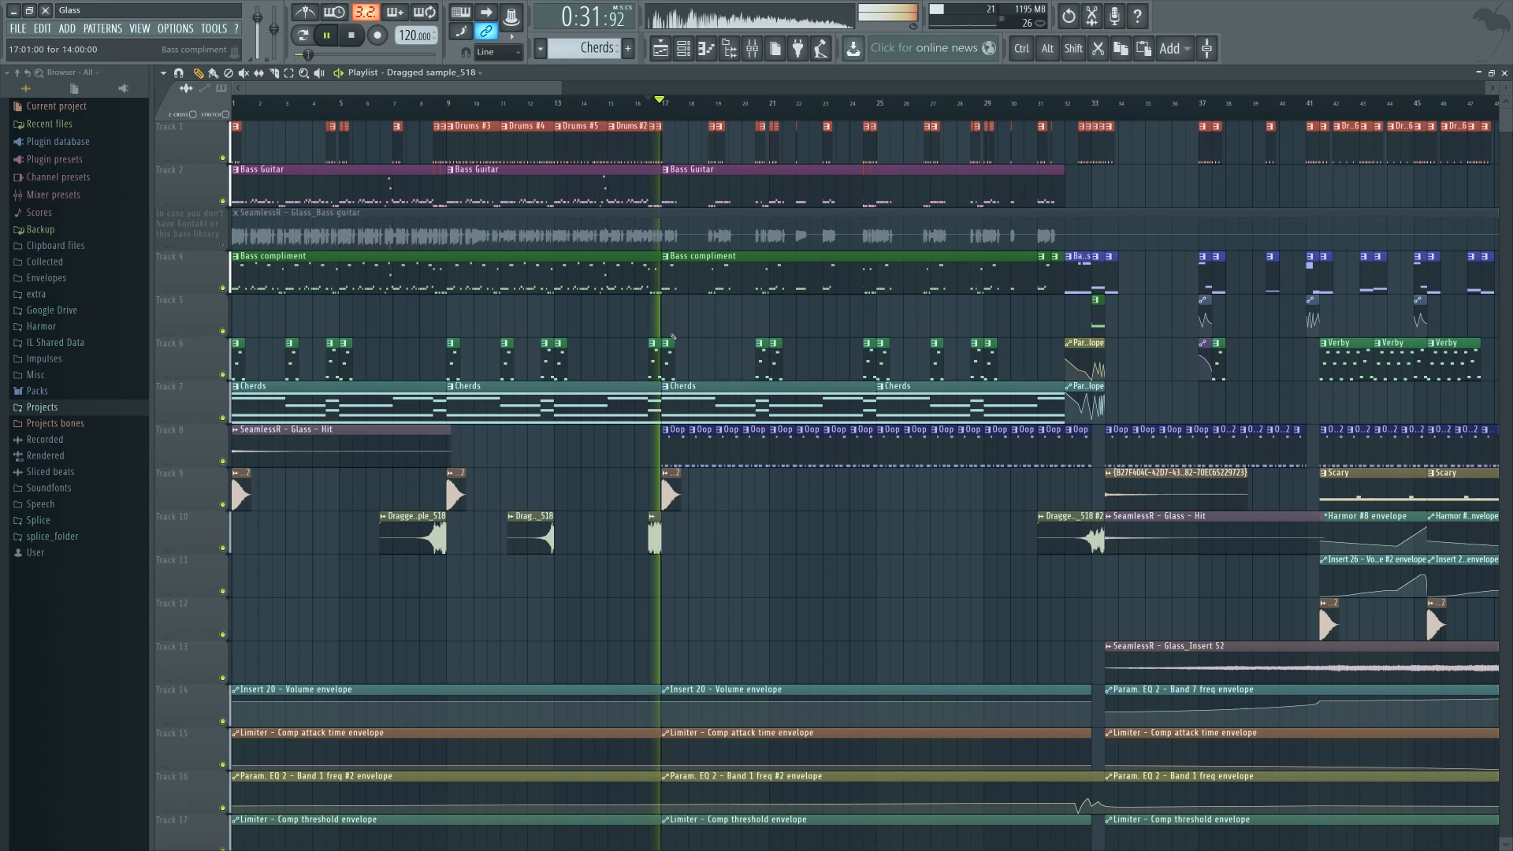
key("space")
left_click_drag(720, 555, 780, 579)
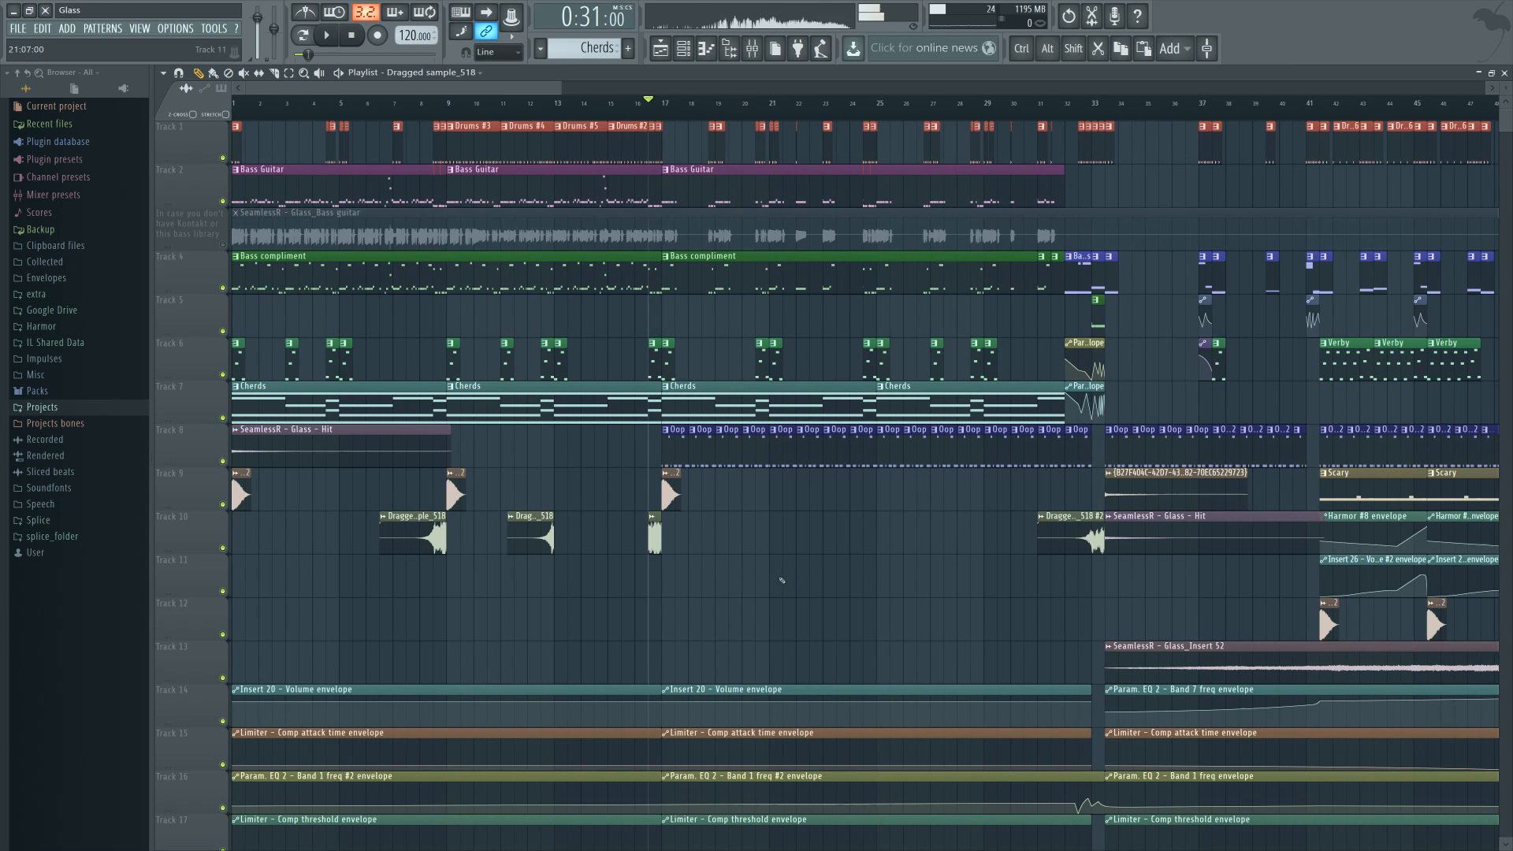
Play short excerpts of the arrangement from around bars 33, 37 and 41, stopping after the last one
scroll(948, 102, "up", 2)
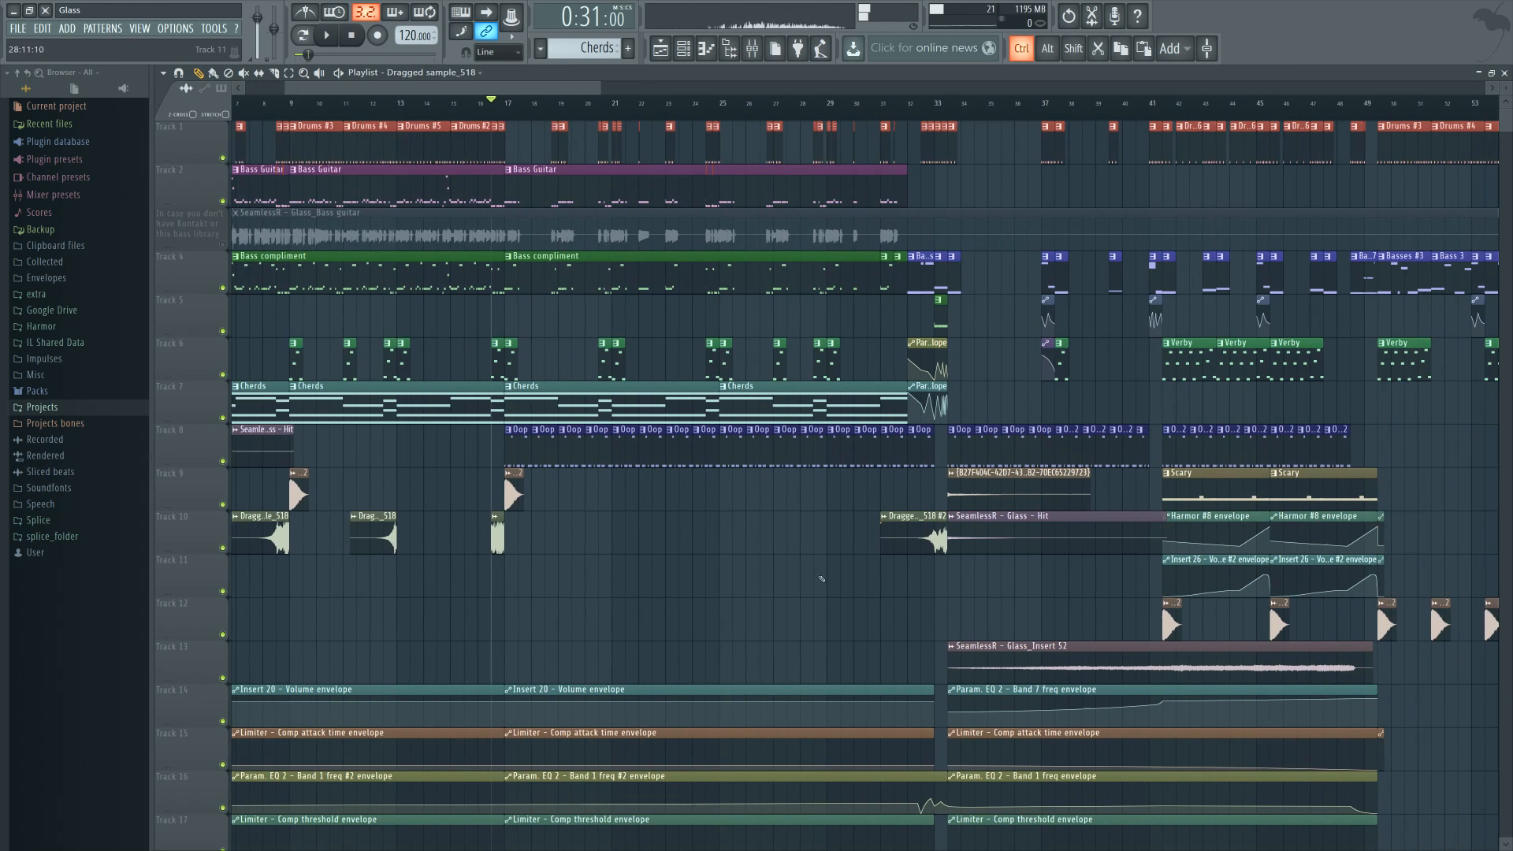
left_click(948, 102)
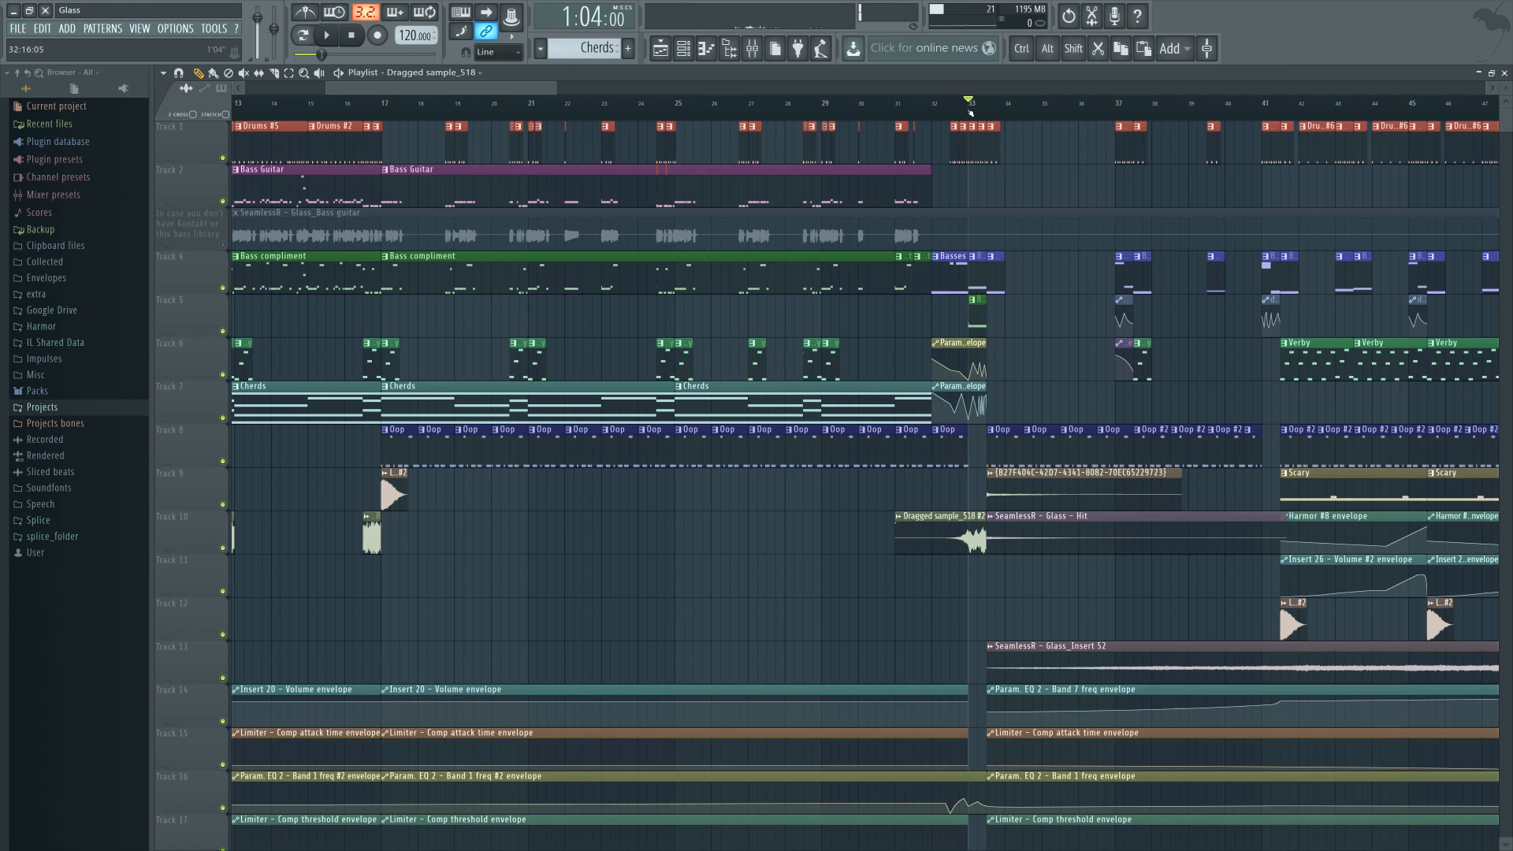
left_click(684, 49)
left_click(684, 49)
key("space")
left_click_drag(1031, 378, 676, 391)
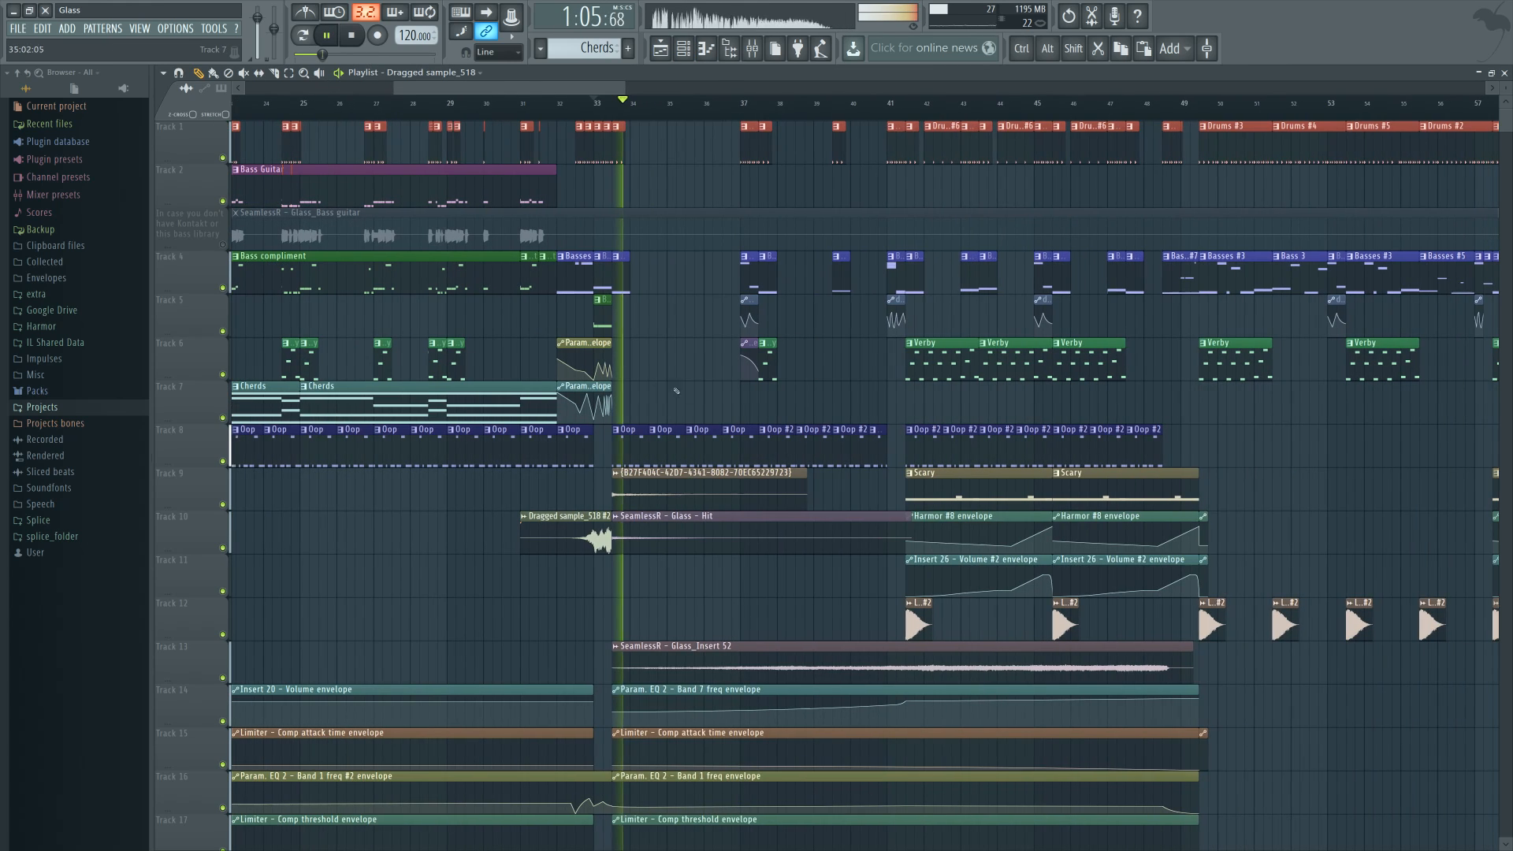
left_click(734, 108)
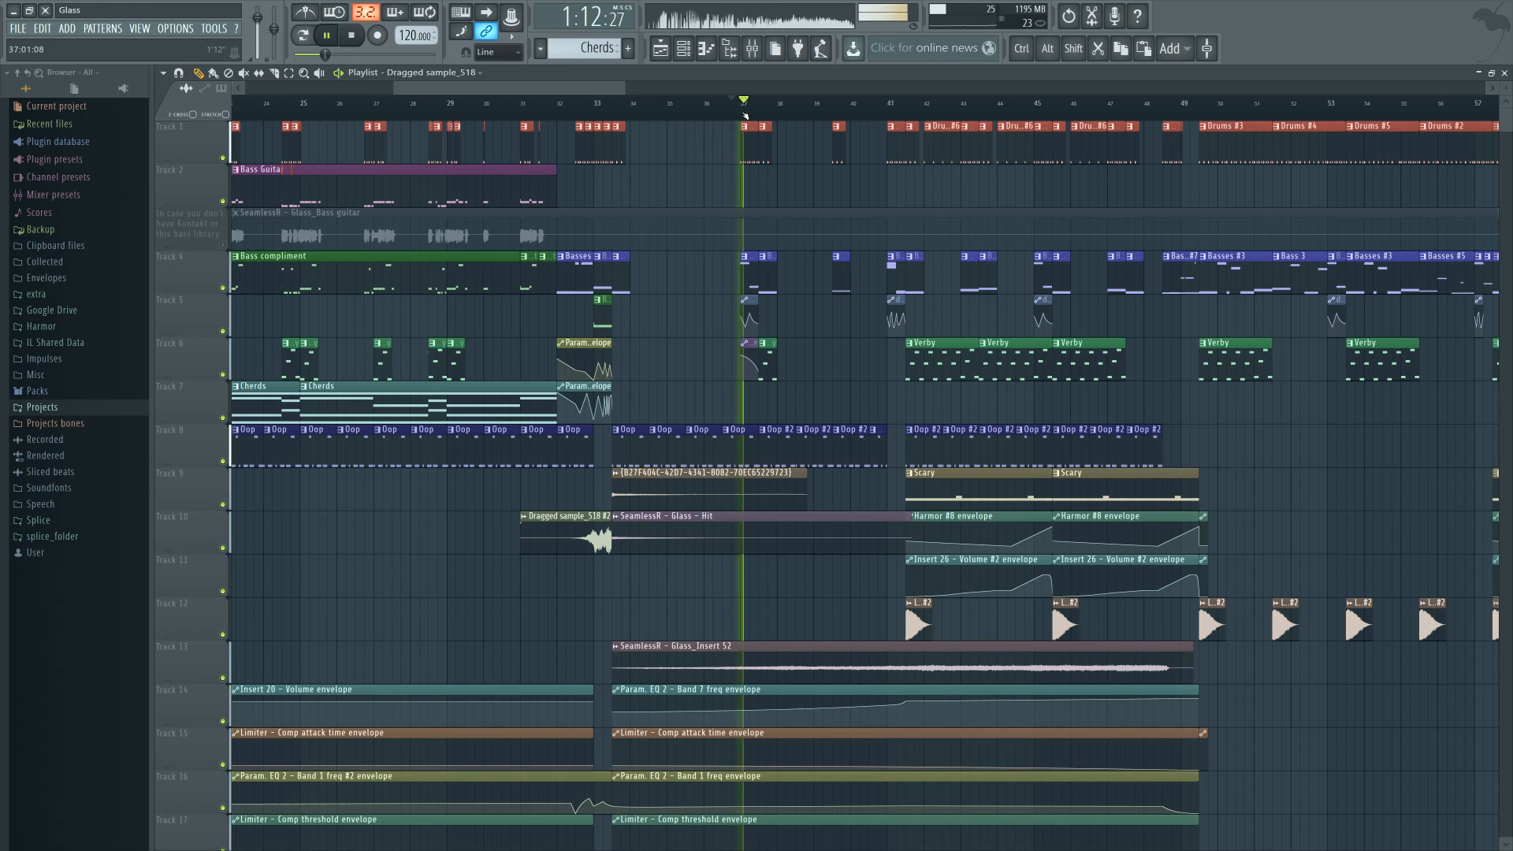
left_click(887, 110)
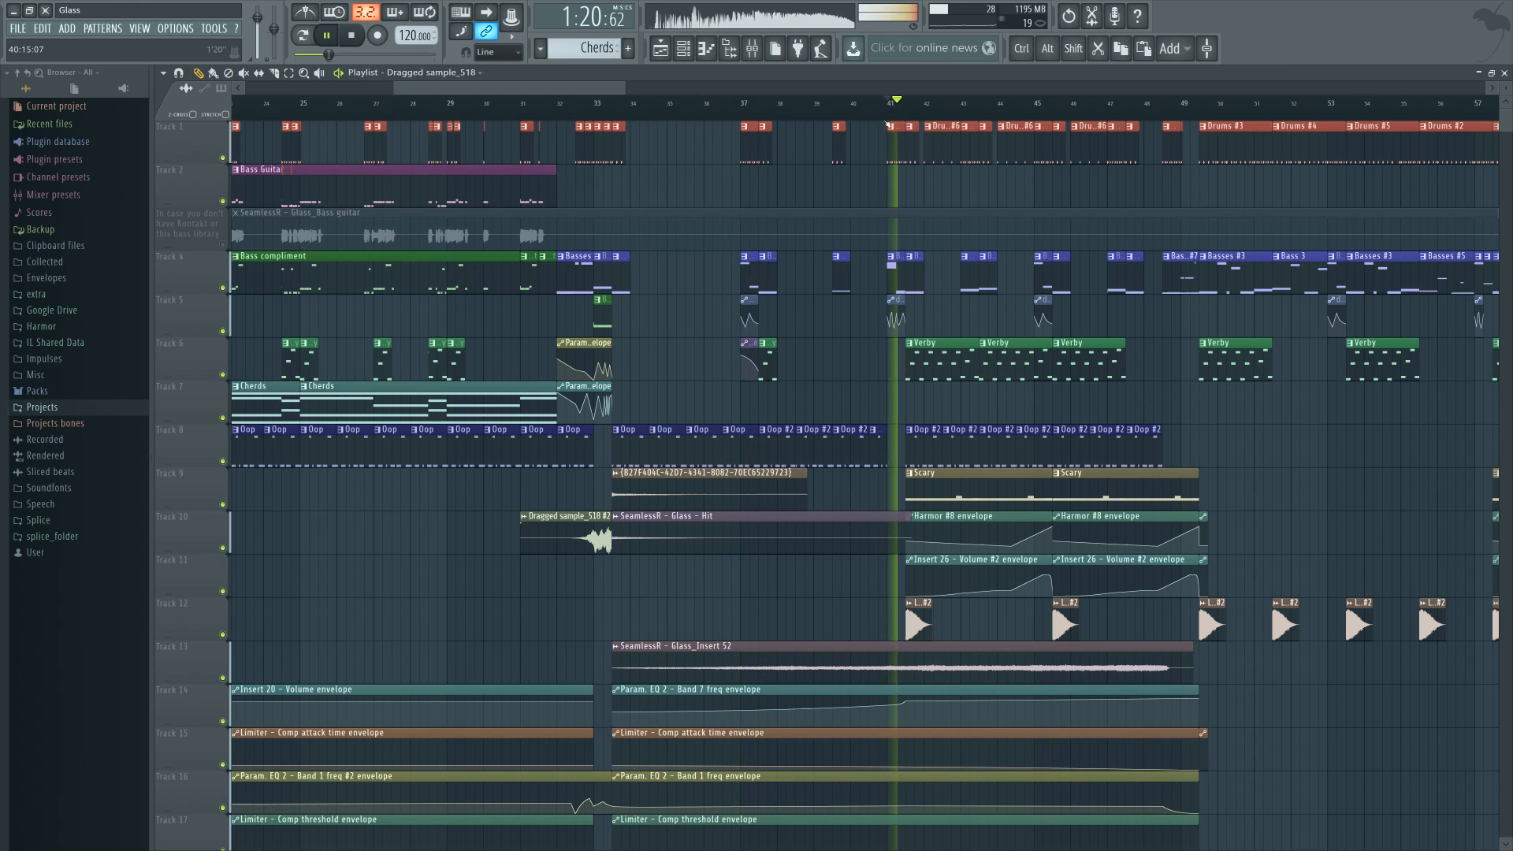
key("space")
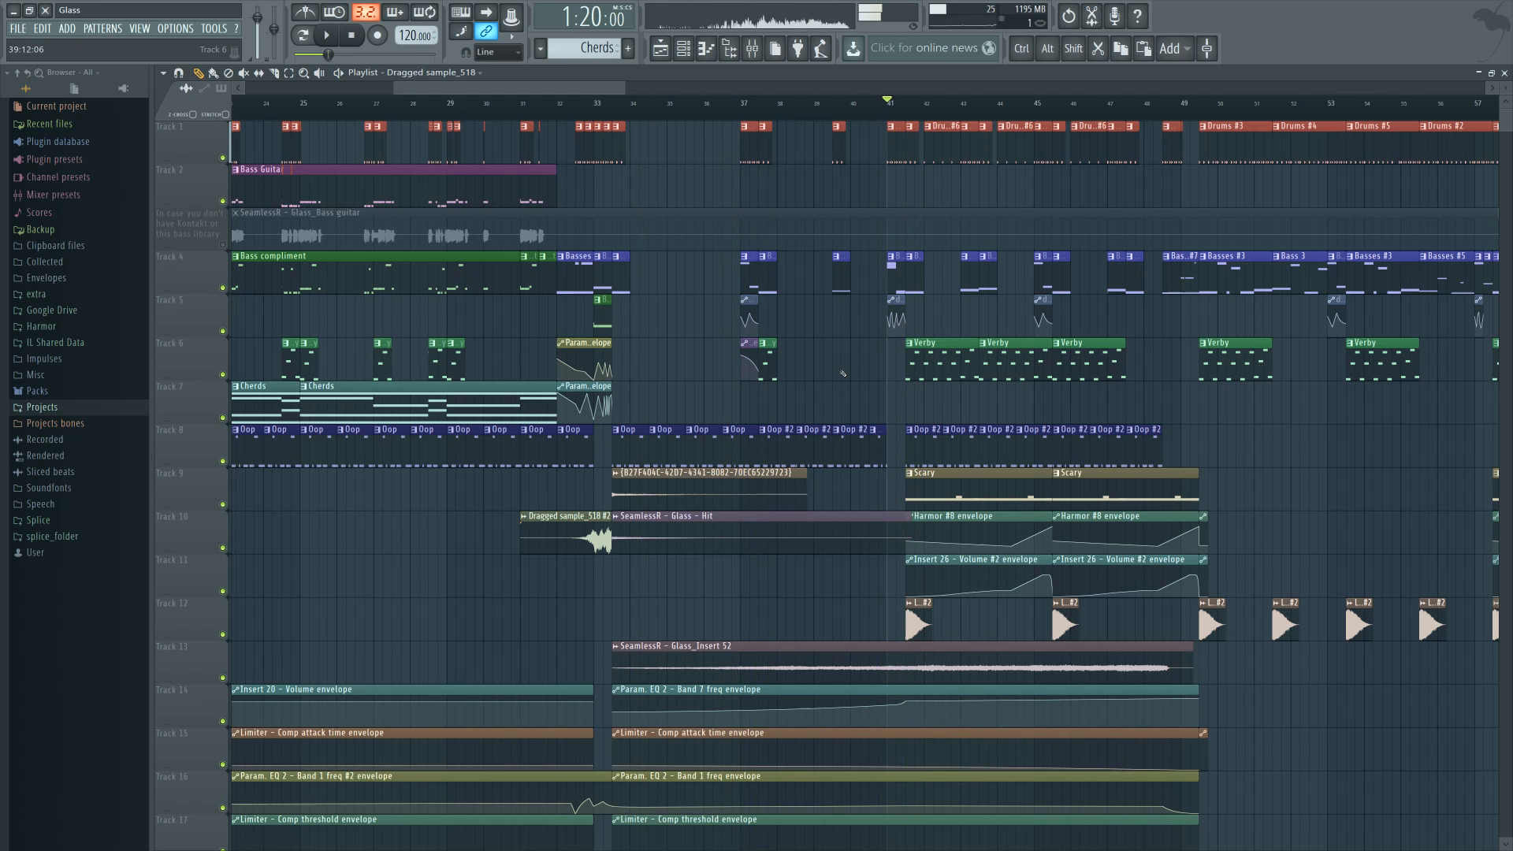
Look over the automation envelopes on the lower playlist tracks and open the SeamlessR - Glass_Insert 52 clip's settings
scroll(852, 375, "down", 4)
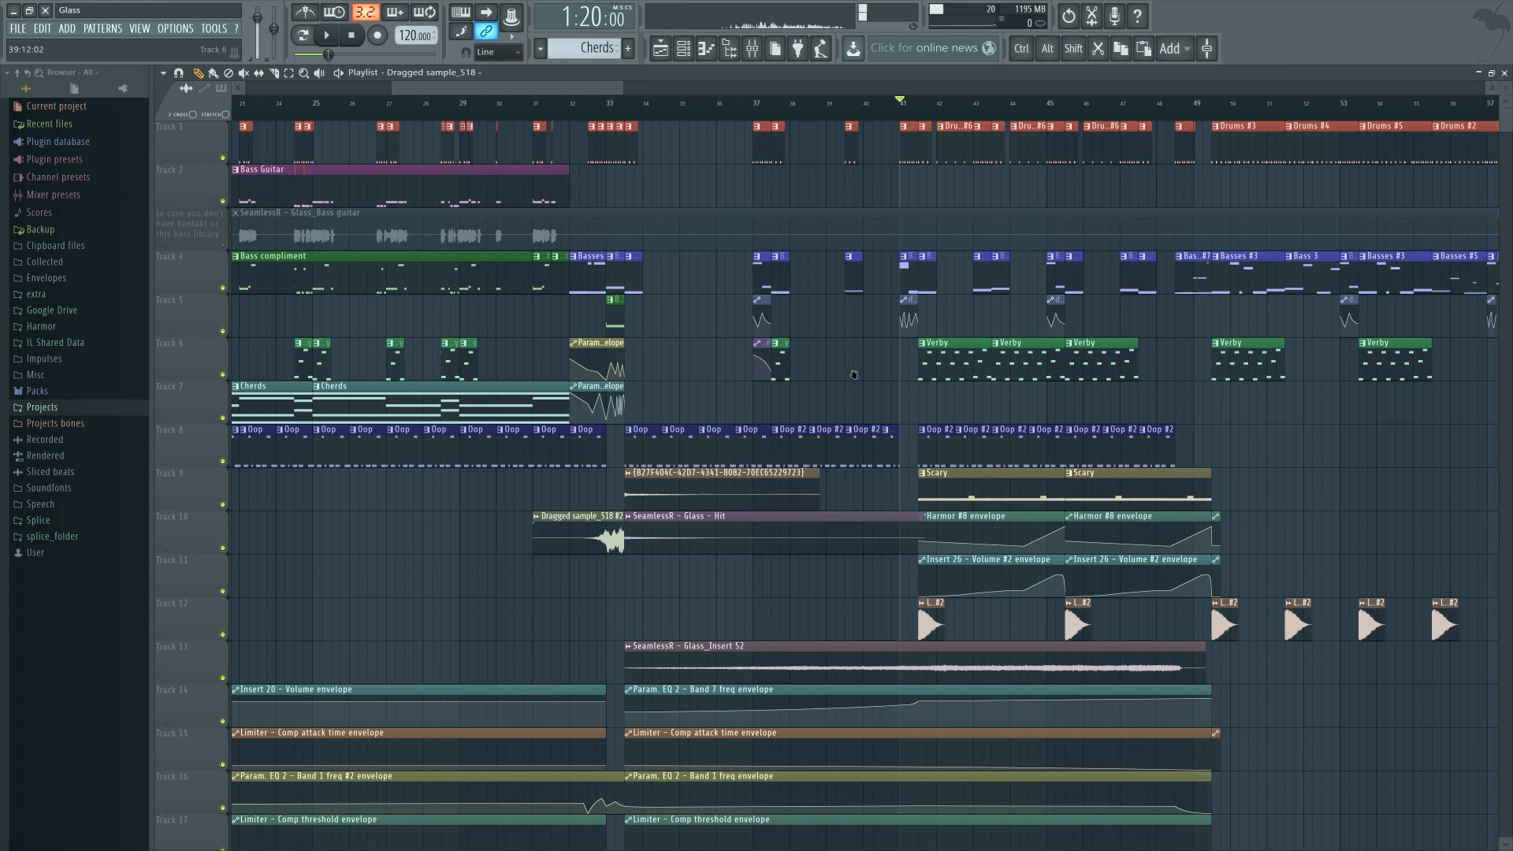
scroll(852, 376, "down", 3)
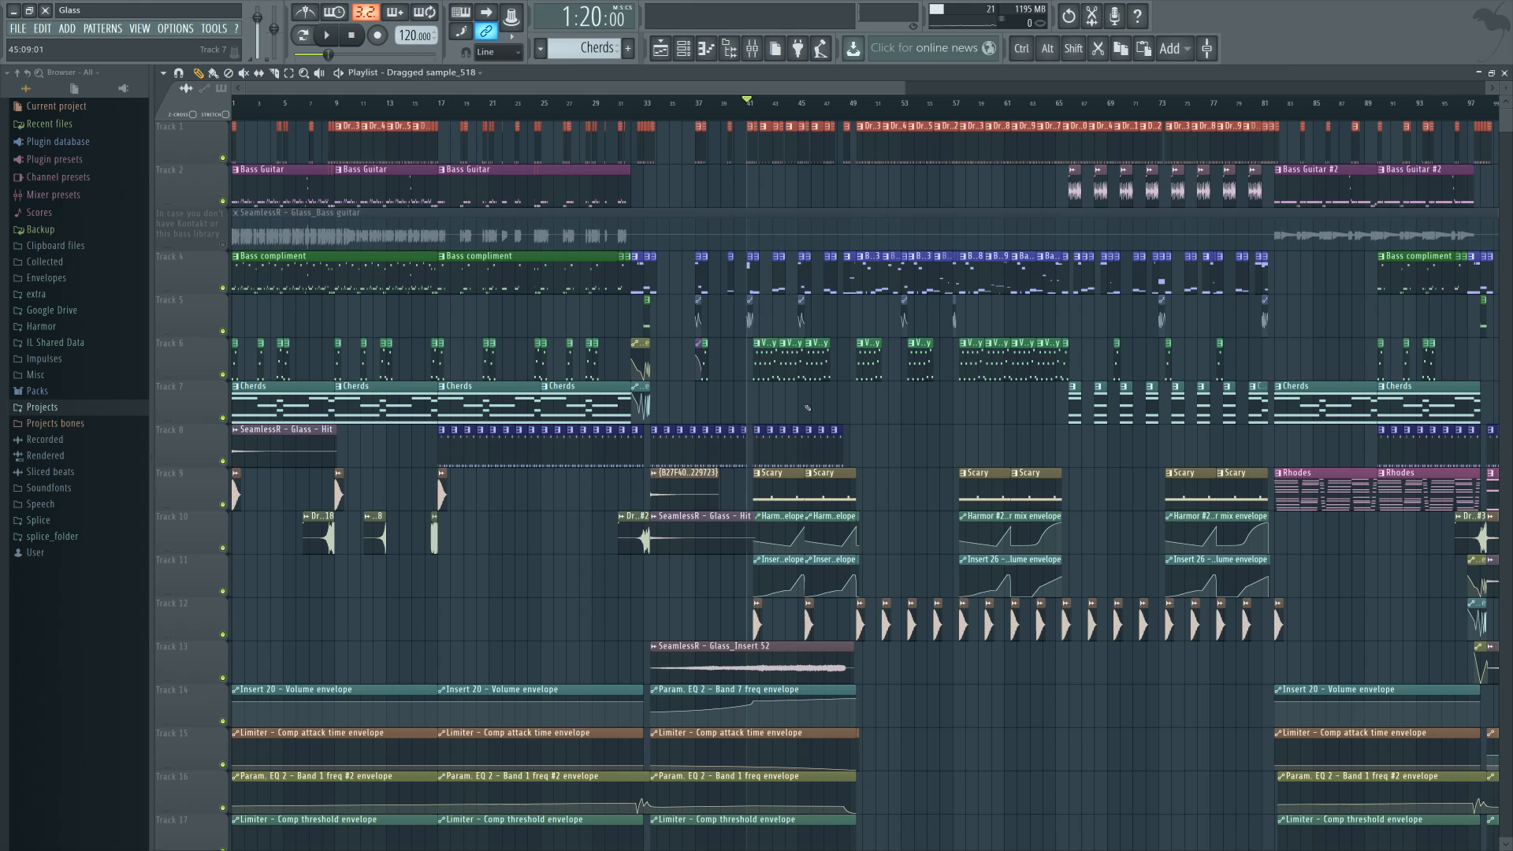
left_click(657, 644)
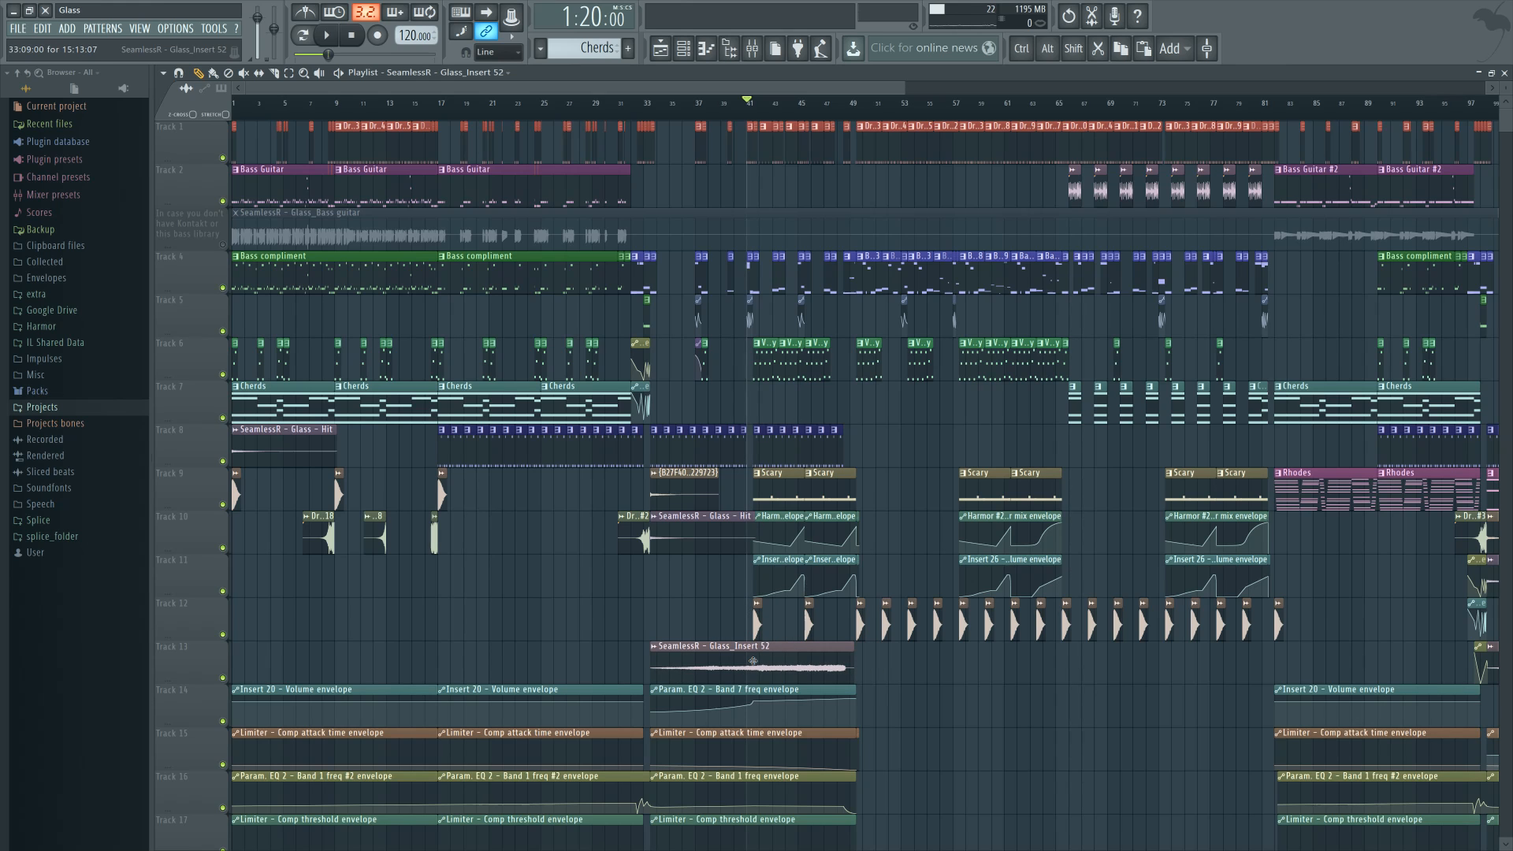
scroll(585, 622, "down", 5)
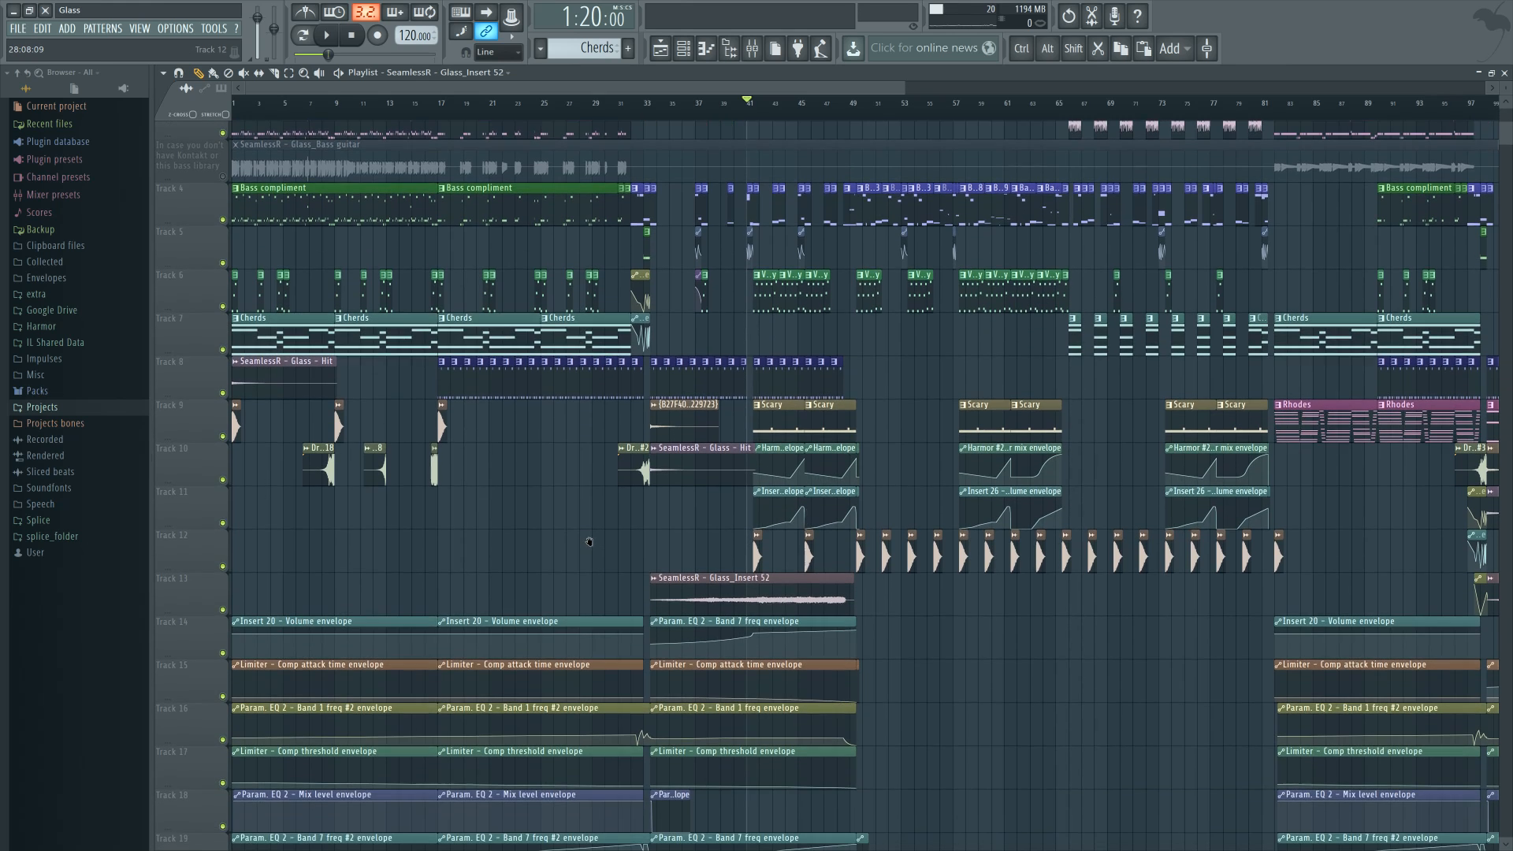
scroll(602, 448, "down", 5)
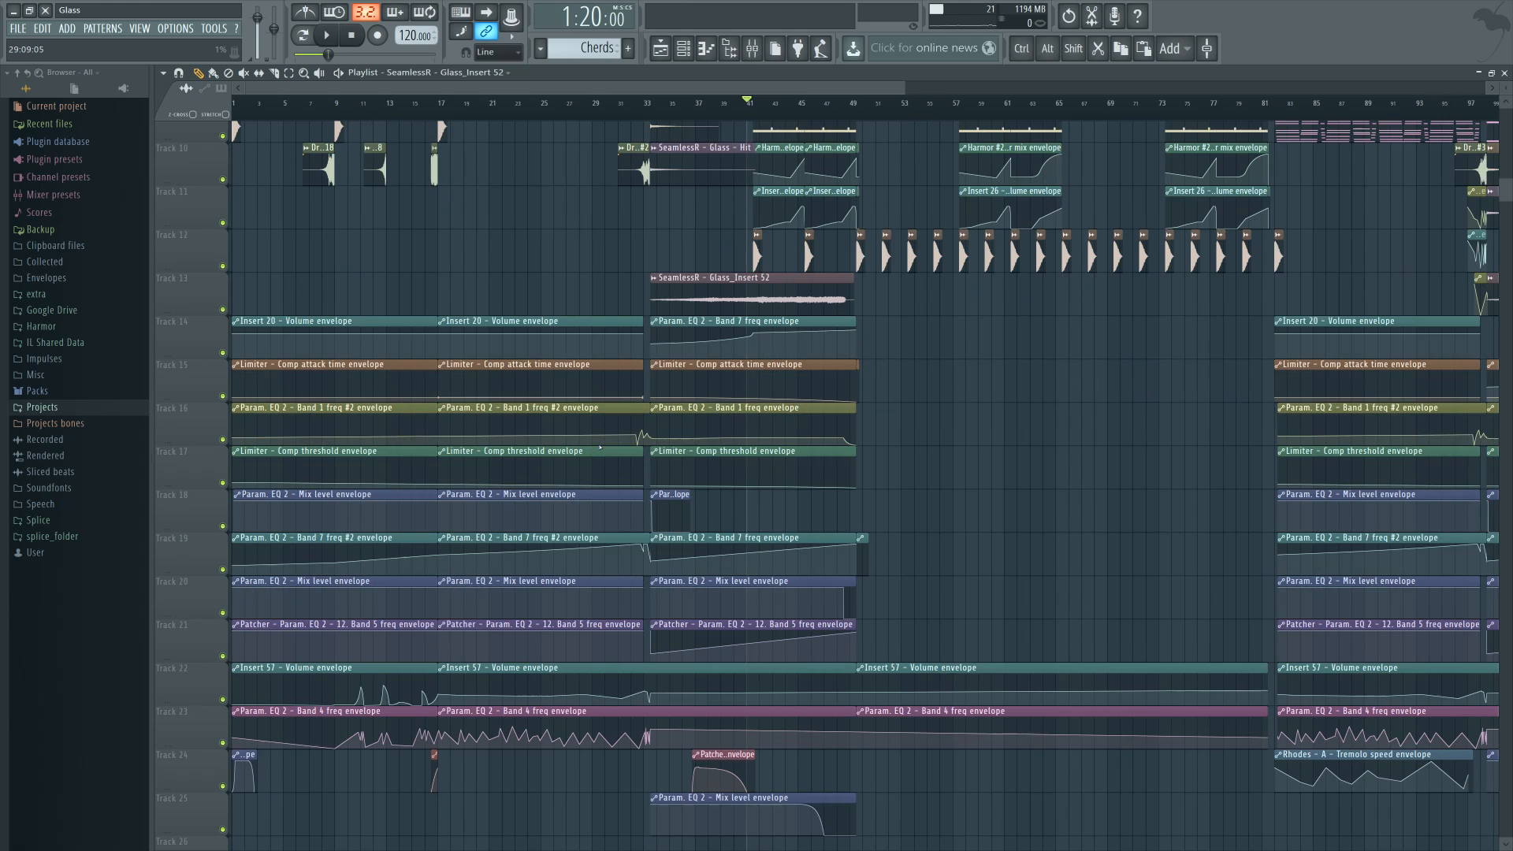
scroll(621, 484, "up", 6)
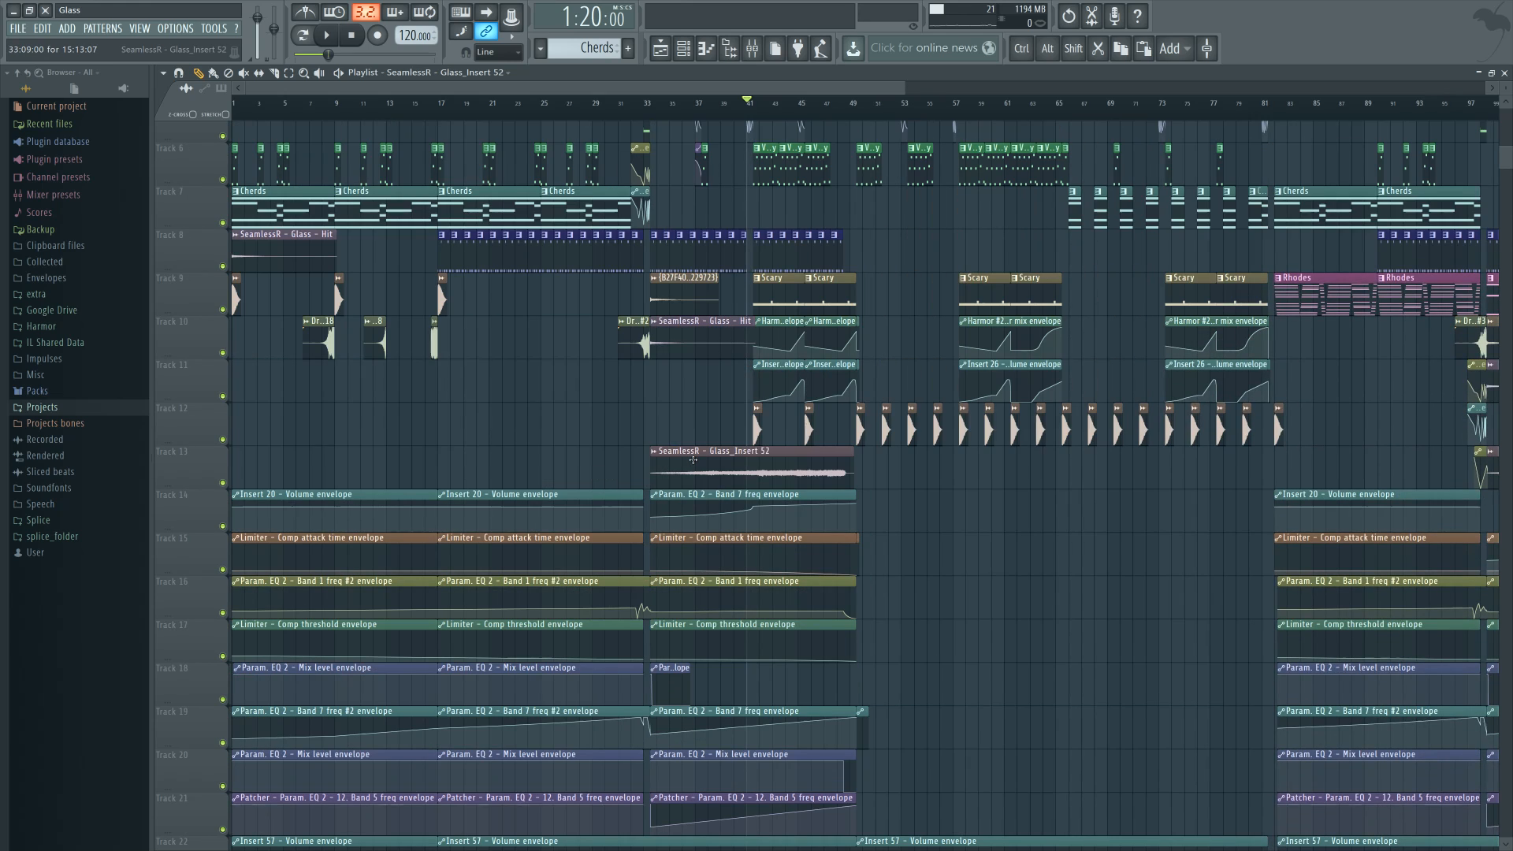
double_click(693, 460)
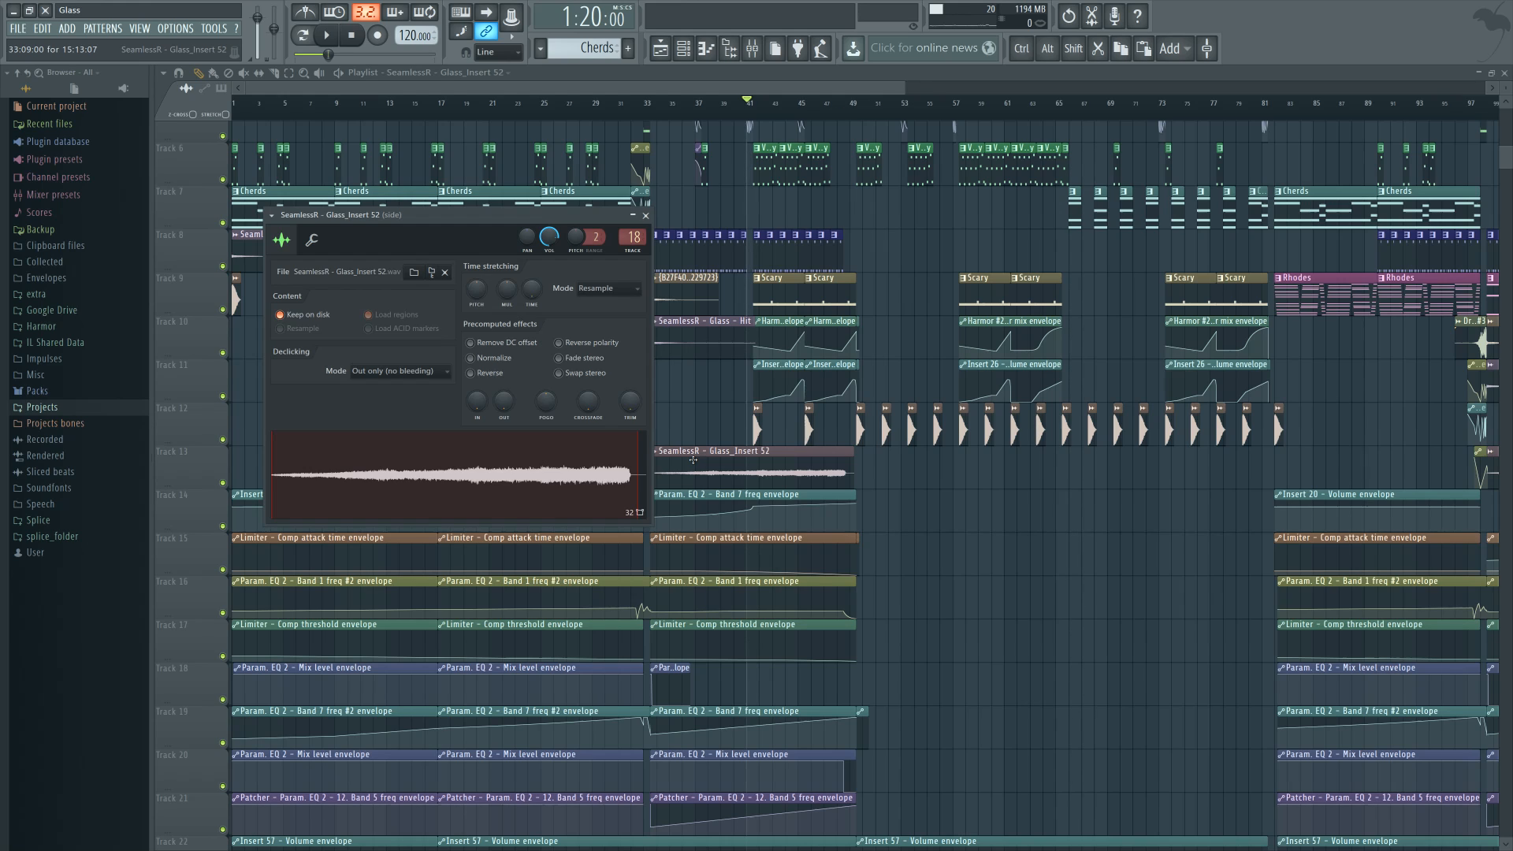
Play from bar 41, solo the Verby and side tracks in the mixer, stop playback and unsolo them
key("space")
left_click(752, 48)
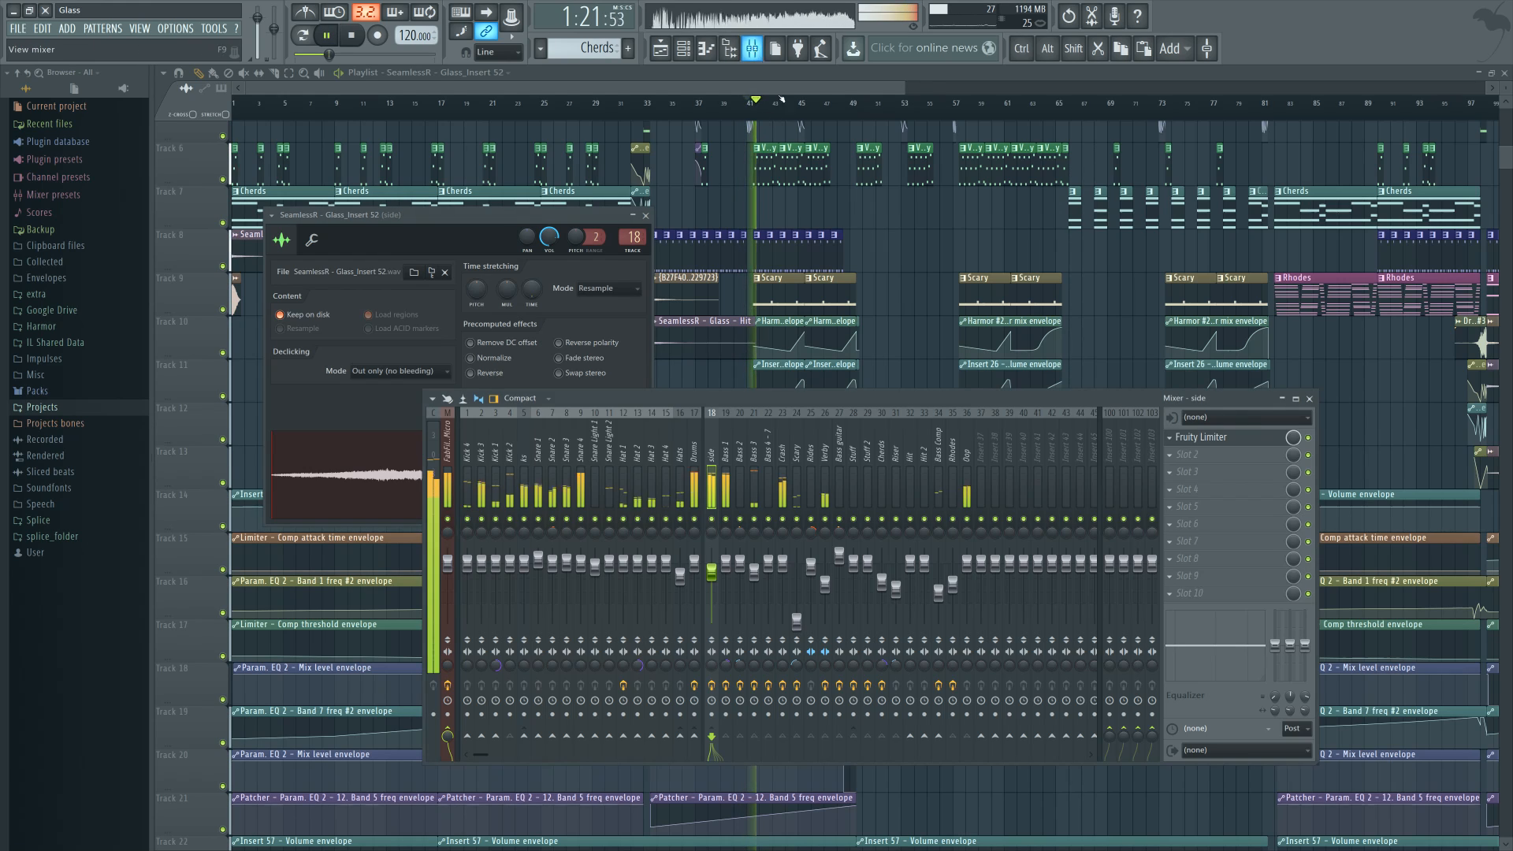
right_click(825, 519)
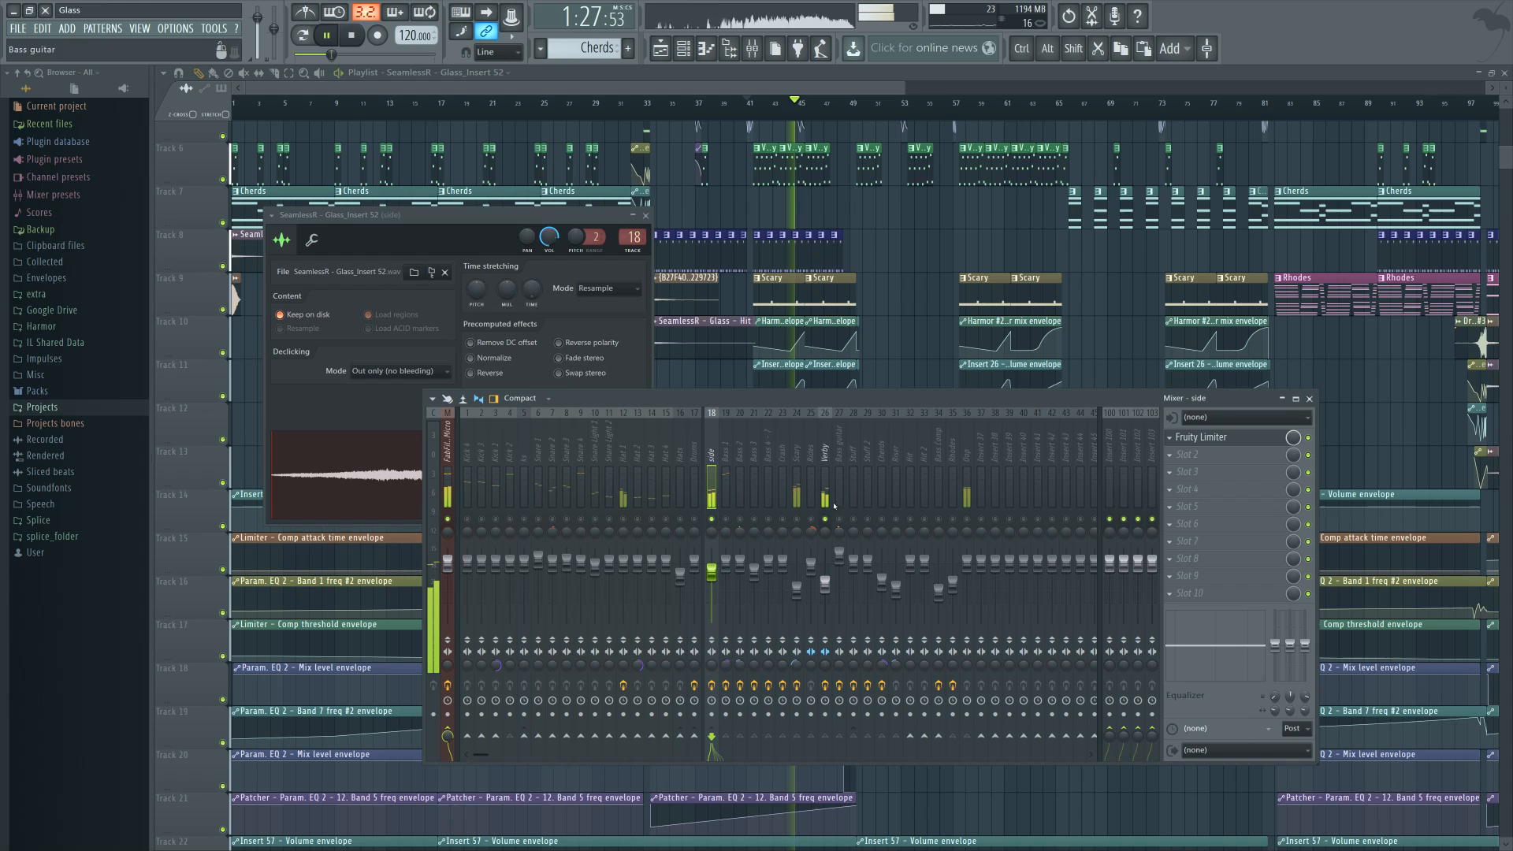
right_click(713, 521)
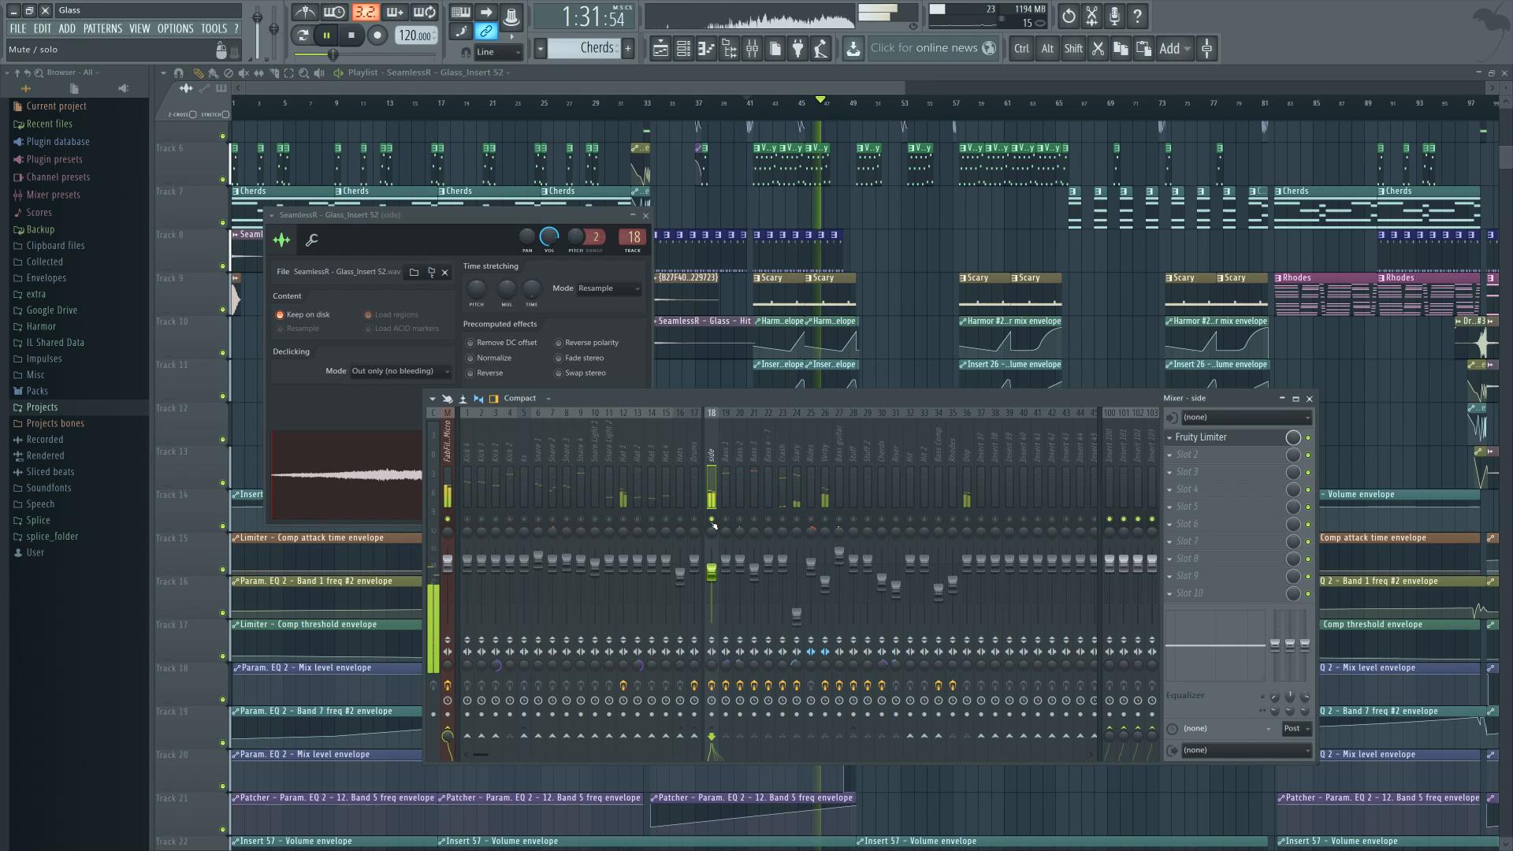
key("space")
right_click(713, 521)
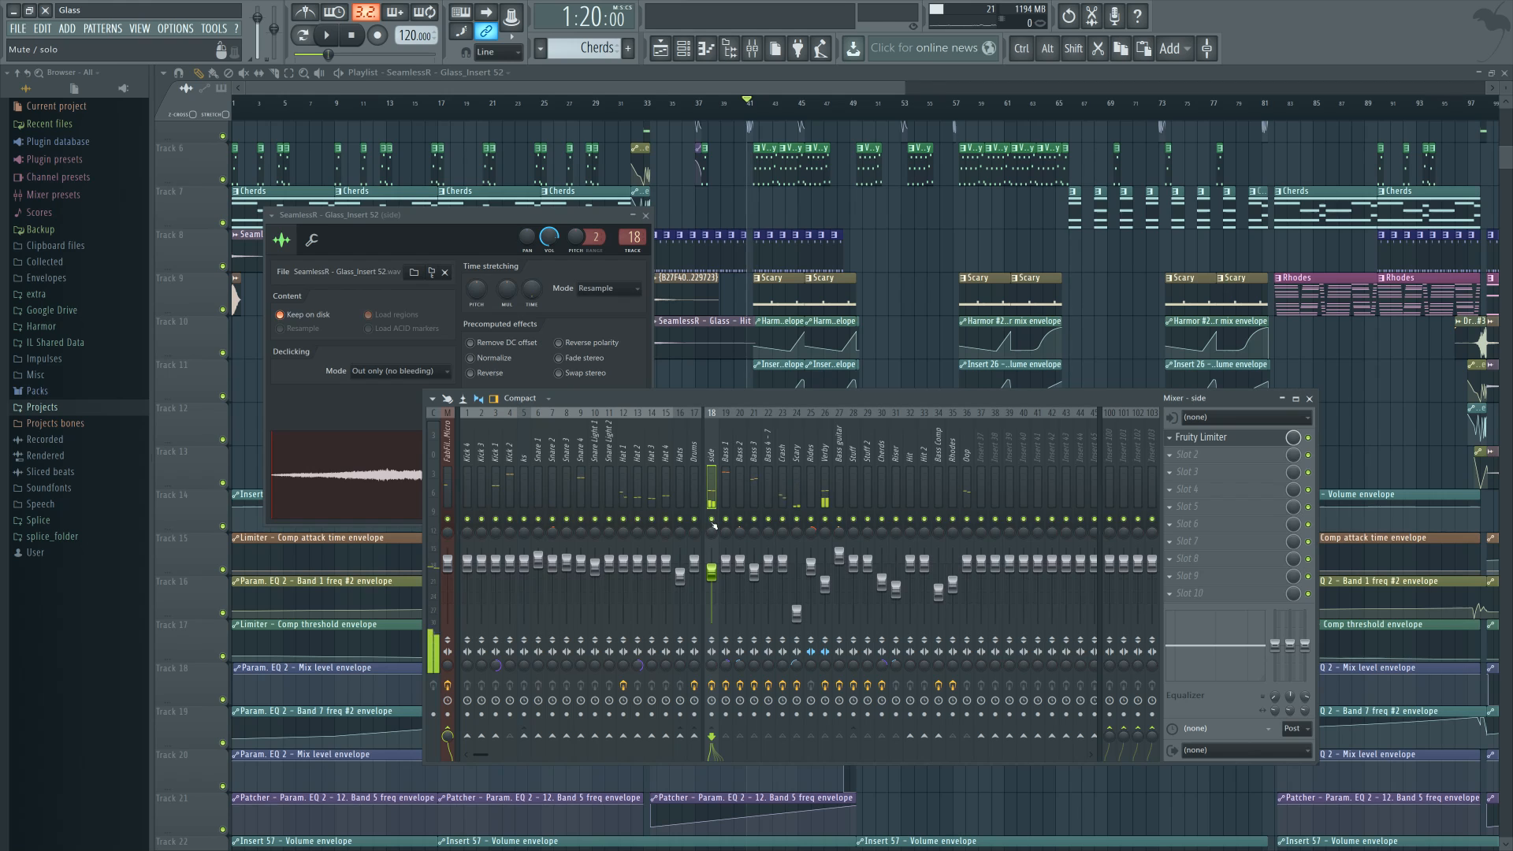
Close the open plugin and mixer windows and survey the song arrangement from the intro through the Rhodes section
key("F12")
scroll(885, 526, "up", 1)
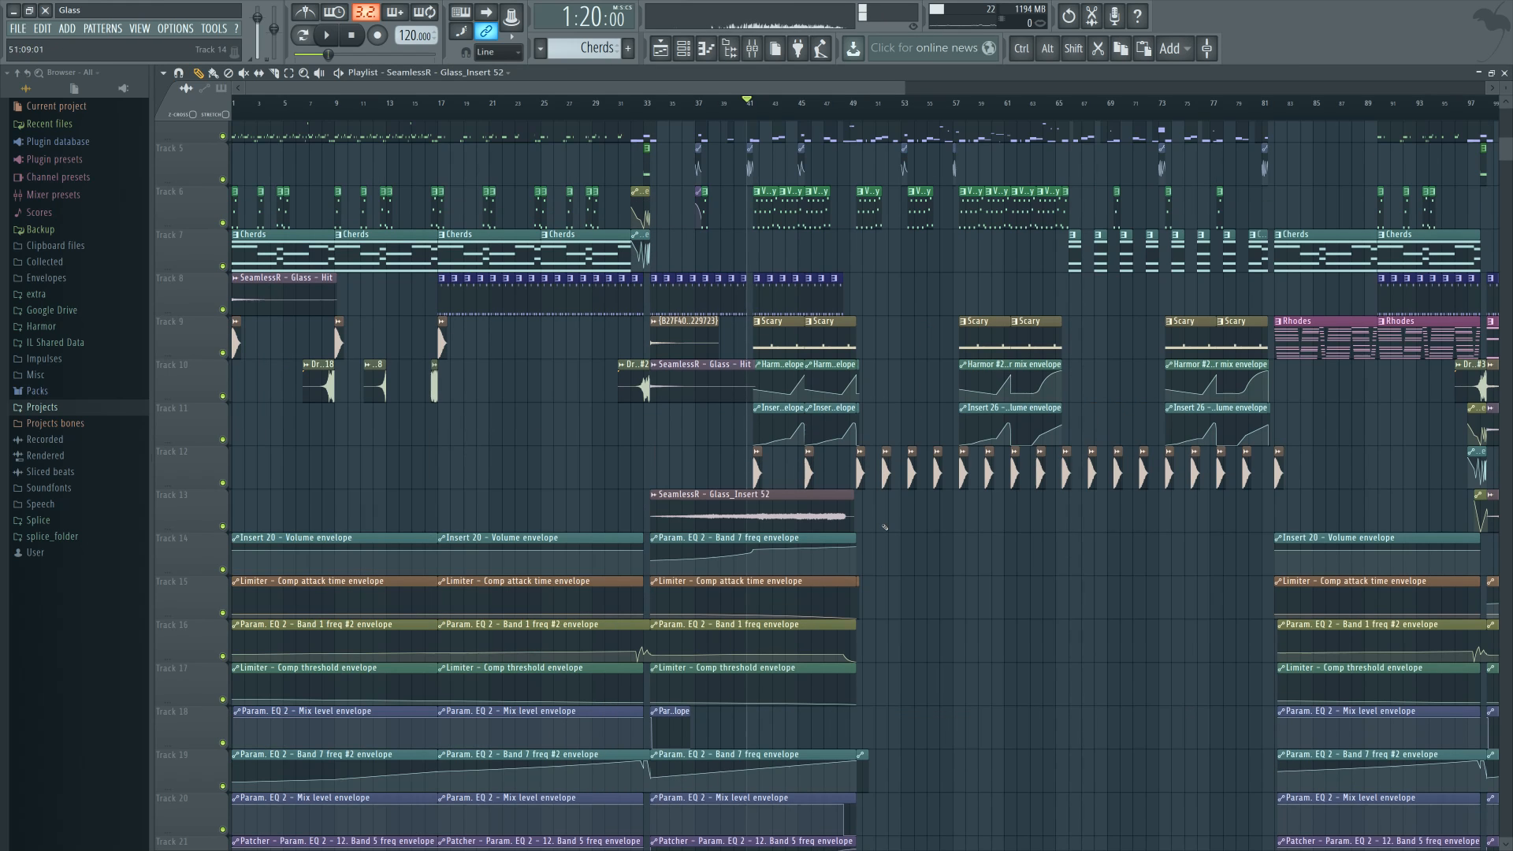
scroll(885, 526, "up", 4)
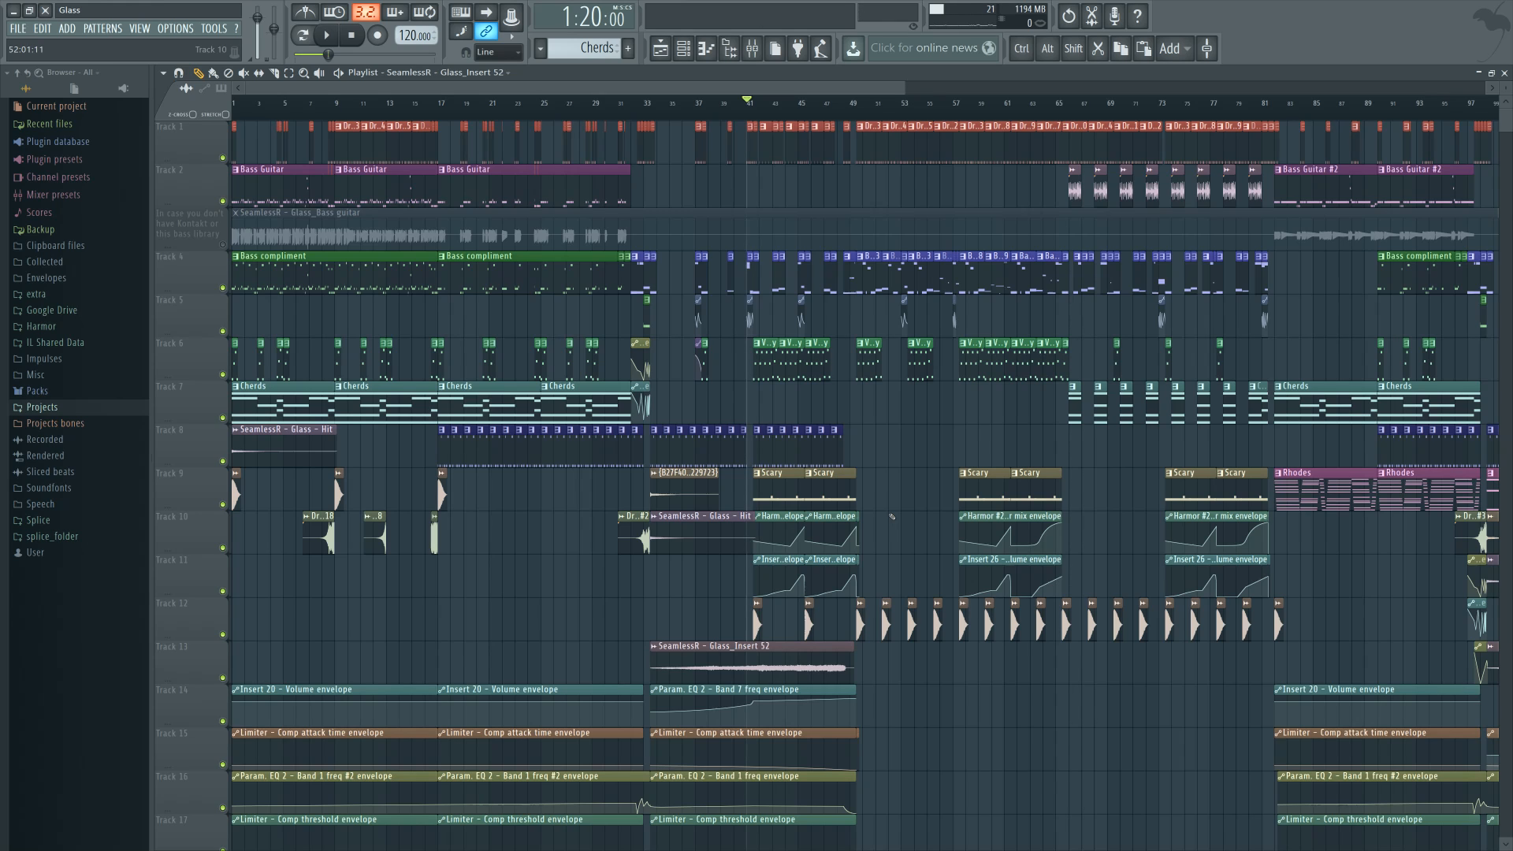
scroll(883, 465, "right", 3)
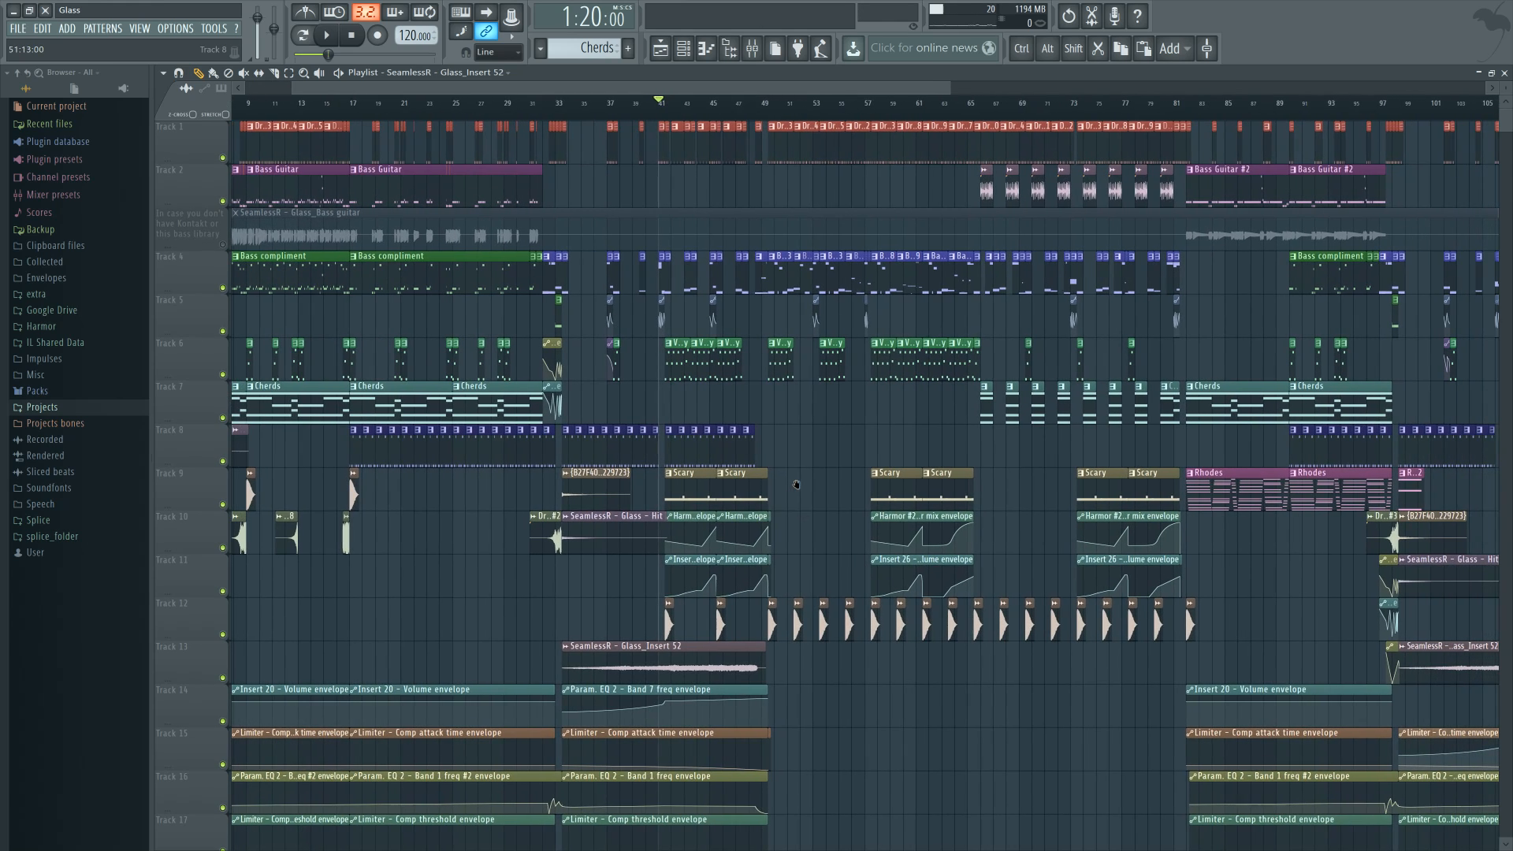
scroll(794, 462, "left", 3)
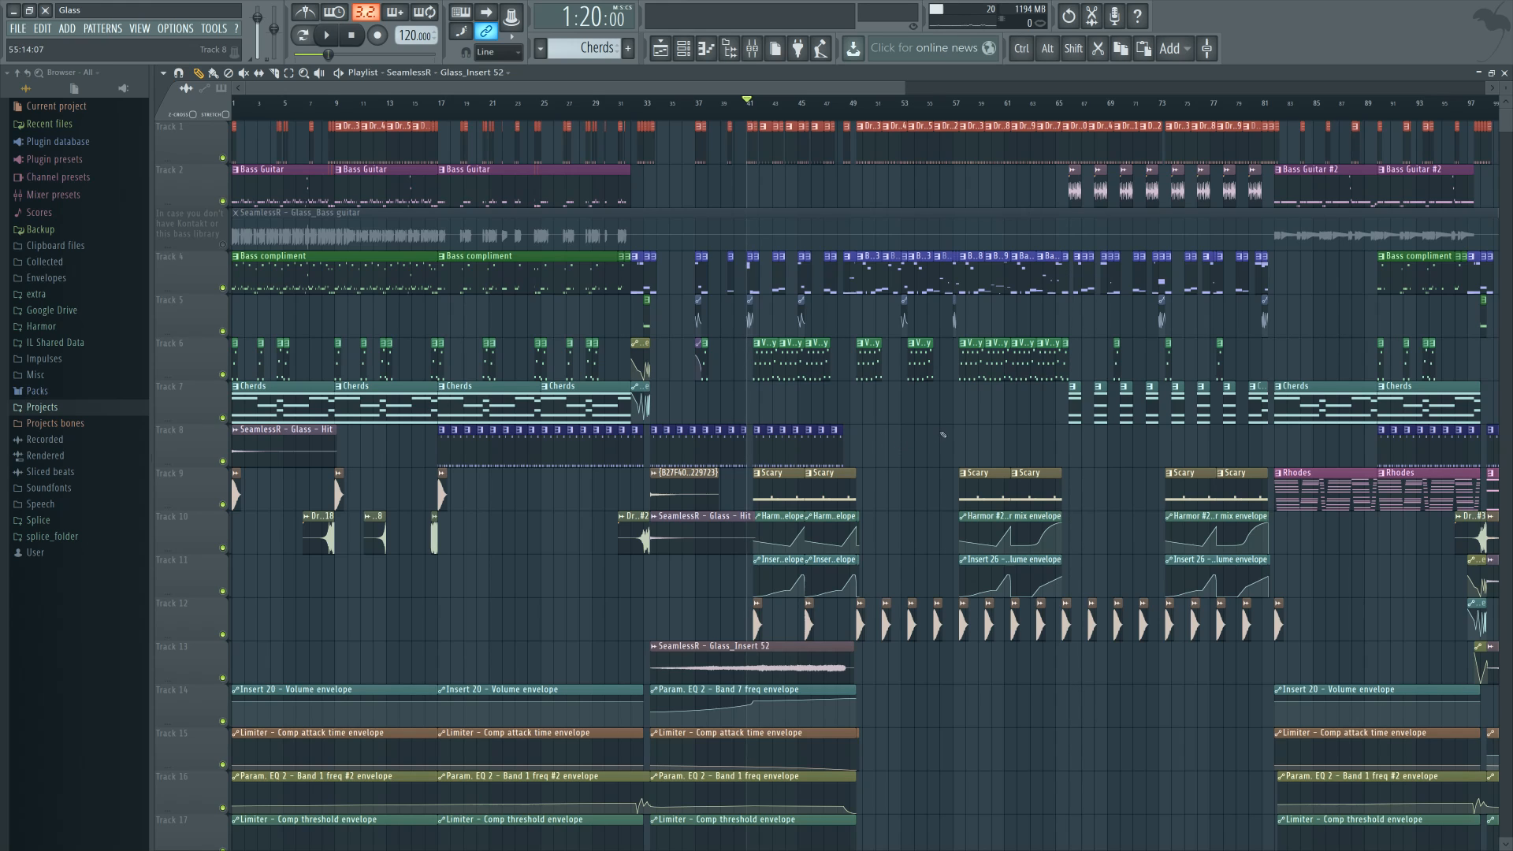
Open the settings of the track 2 audio clip near bar 66, audition its waveform and close the window
left_click_drag(928, 429, 687, 430)
left_click(741, 102)
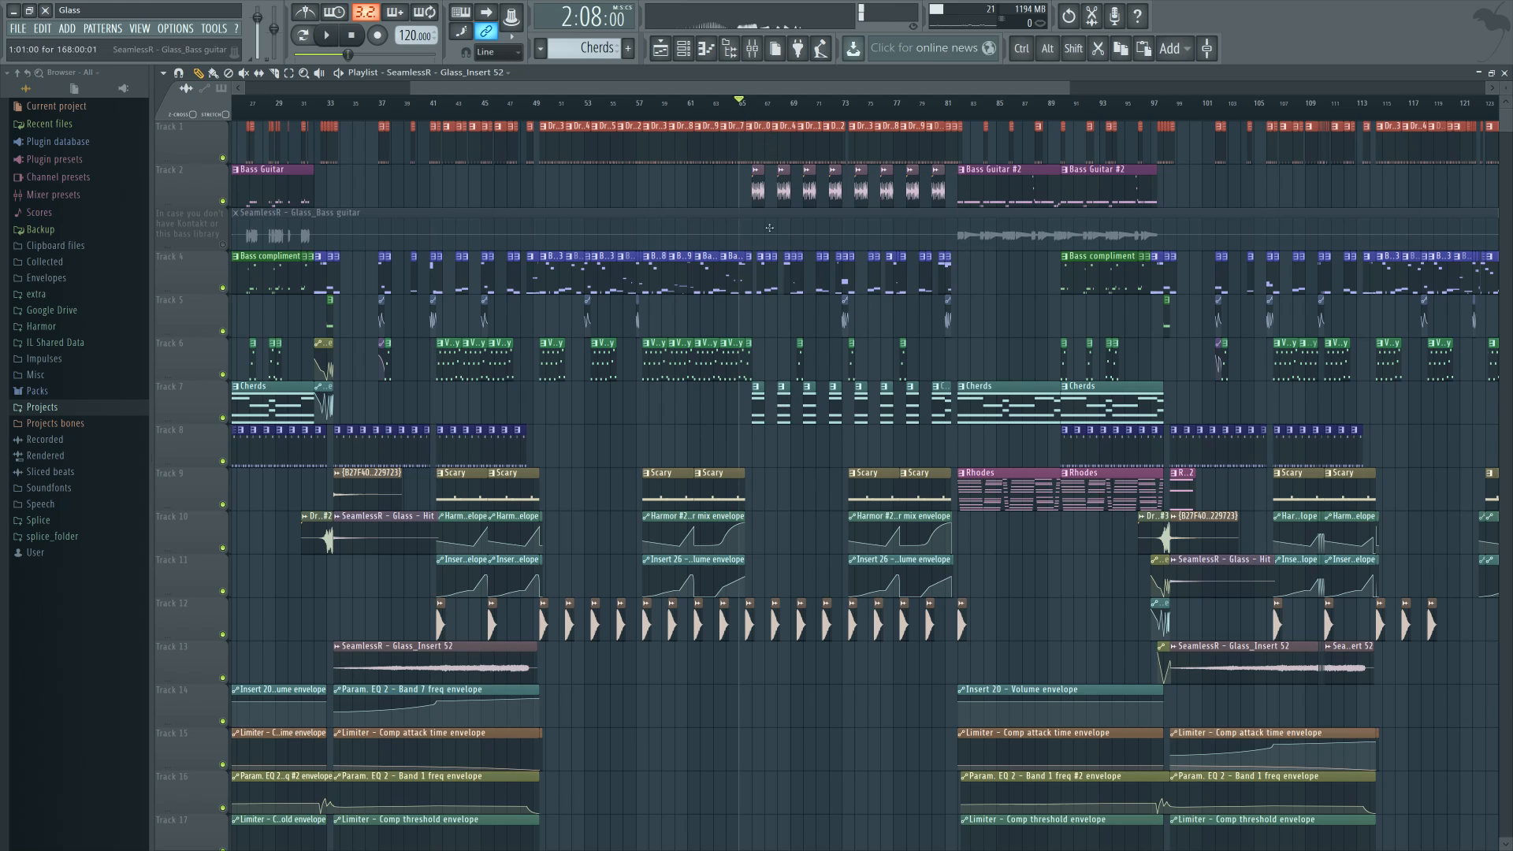
scroll(769, 228, "up", 10)
double_click(432, 473)
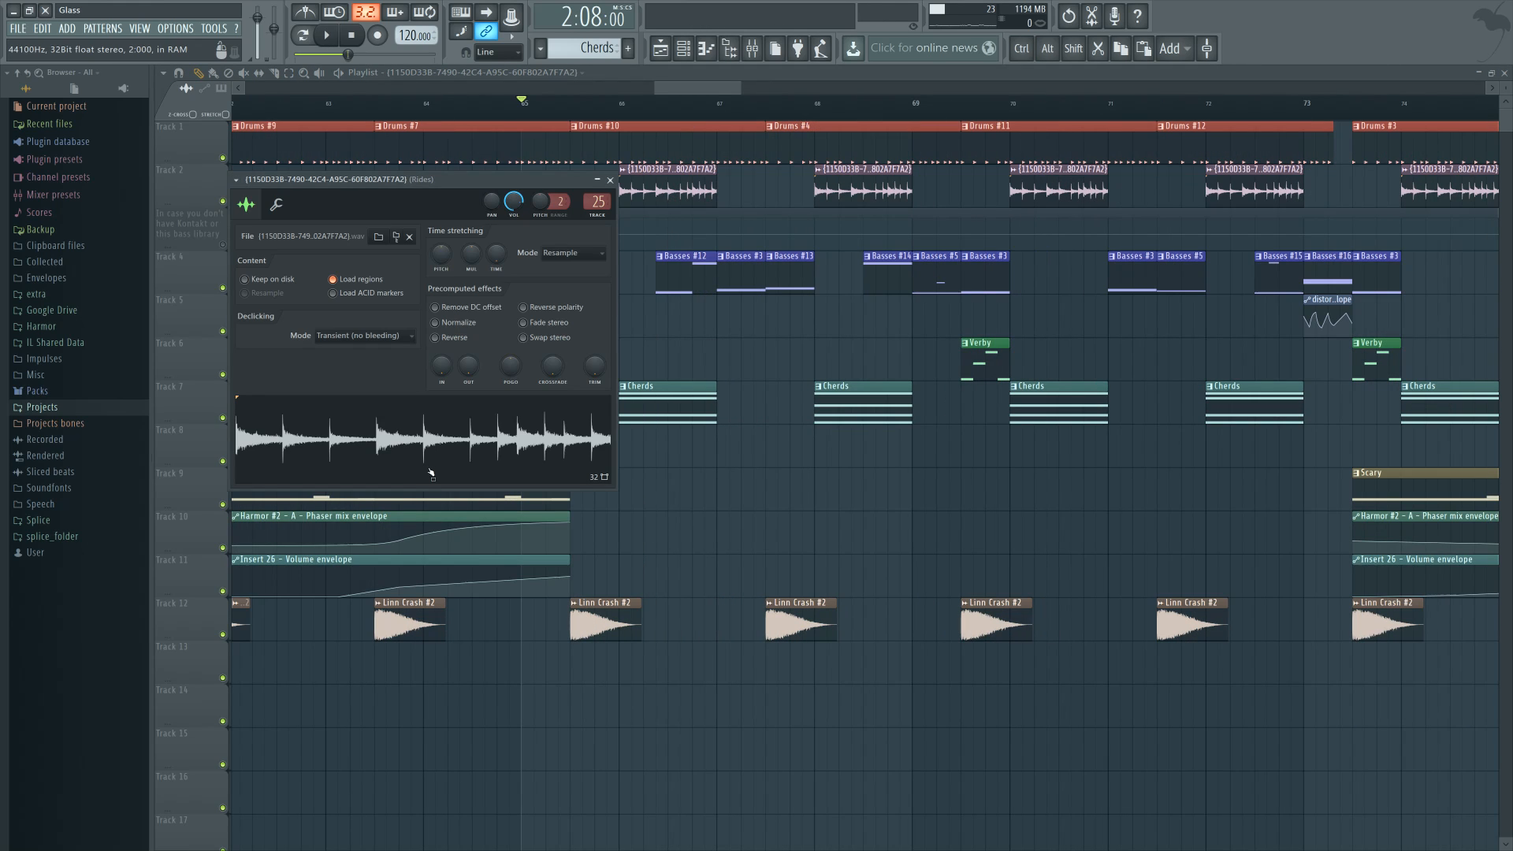
left_click(443, 457)
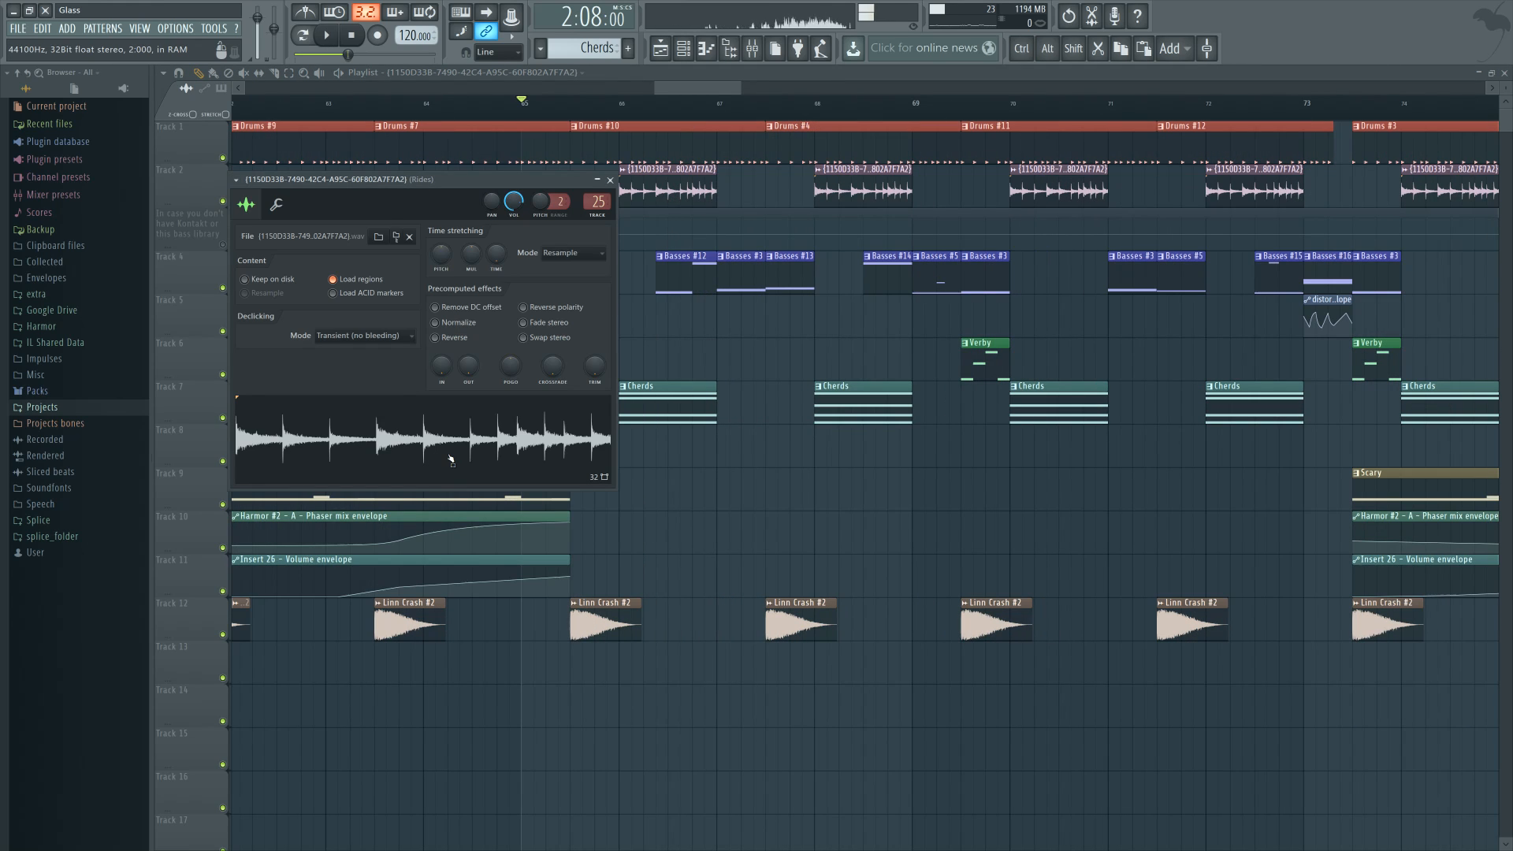
left_click(611, 179)
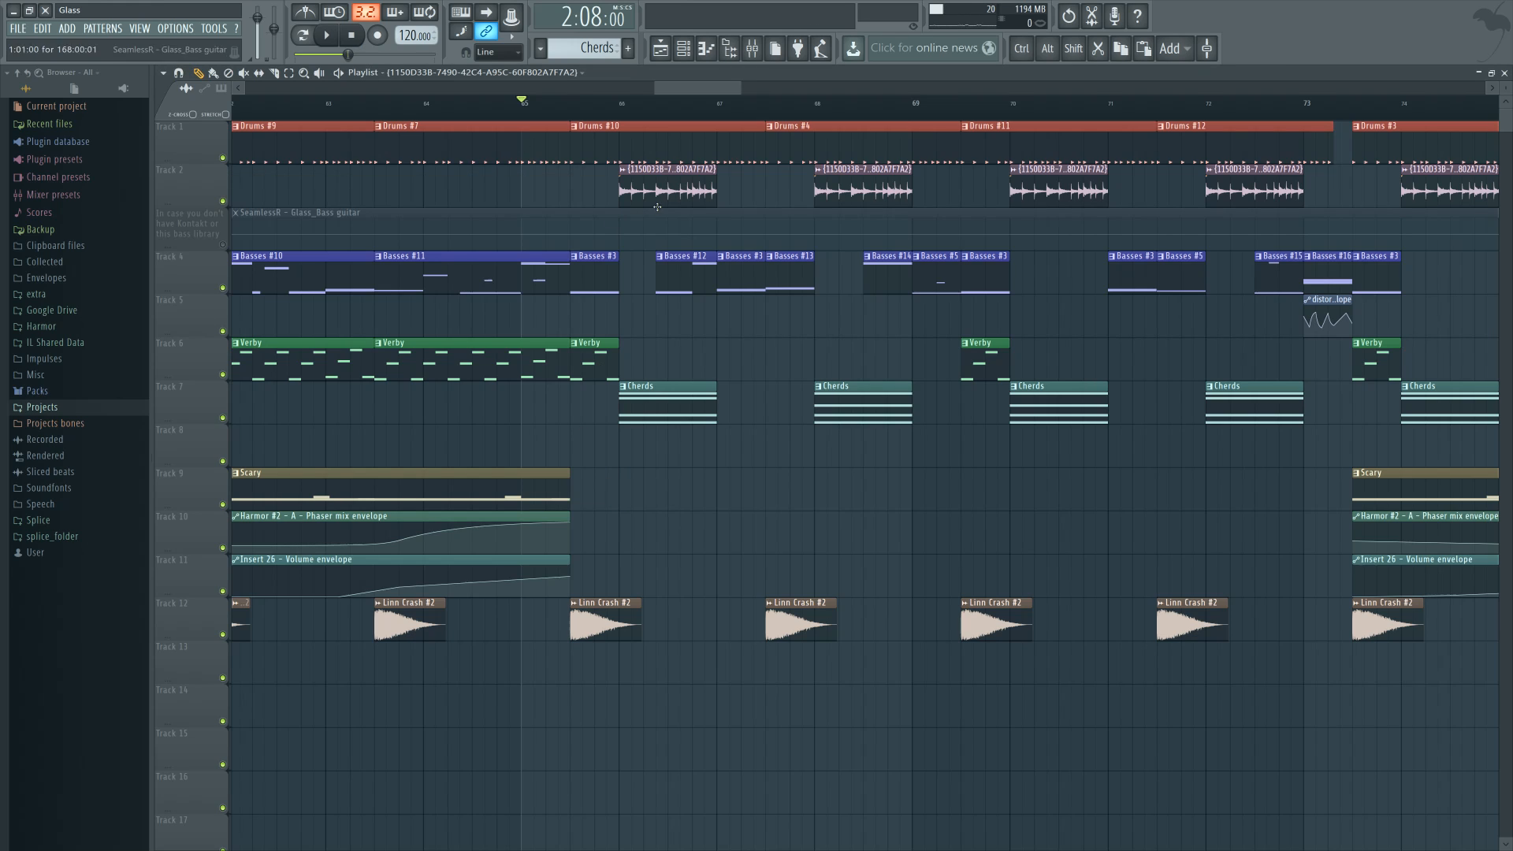
Play short excerpts of the arrangement from the middle of bar 65 and from bar 67, then stop playback
left_click_drag(637, 481, 676, 486)
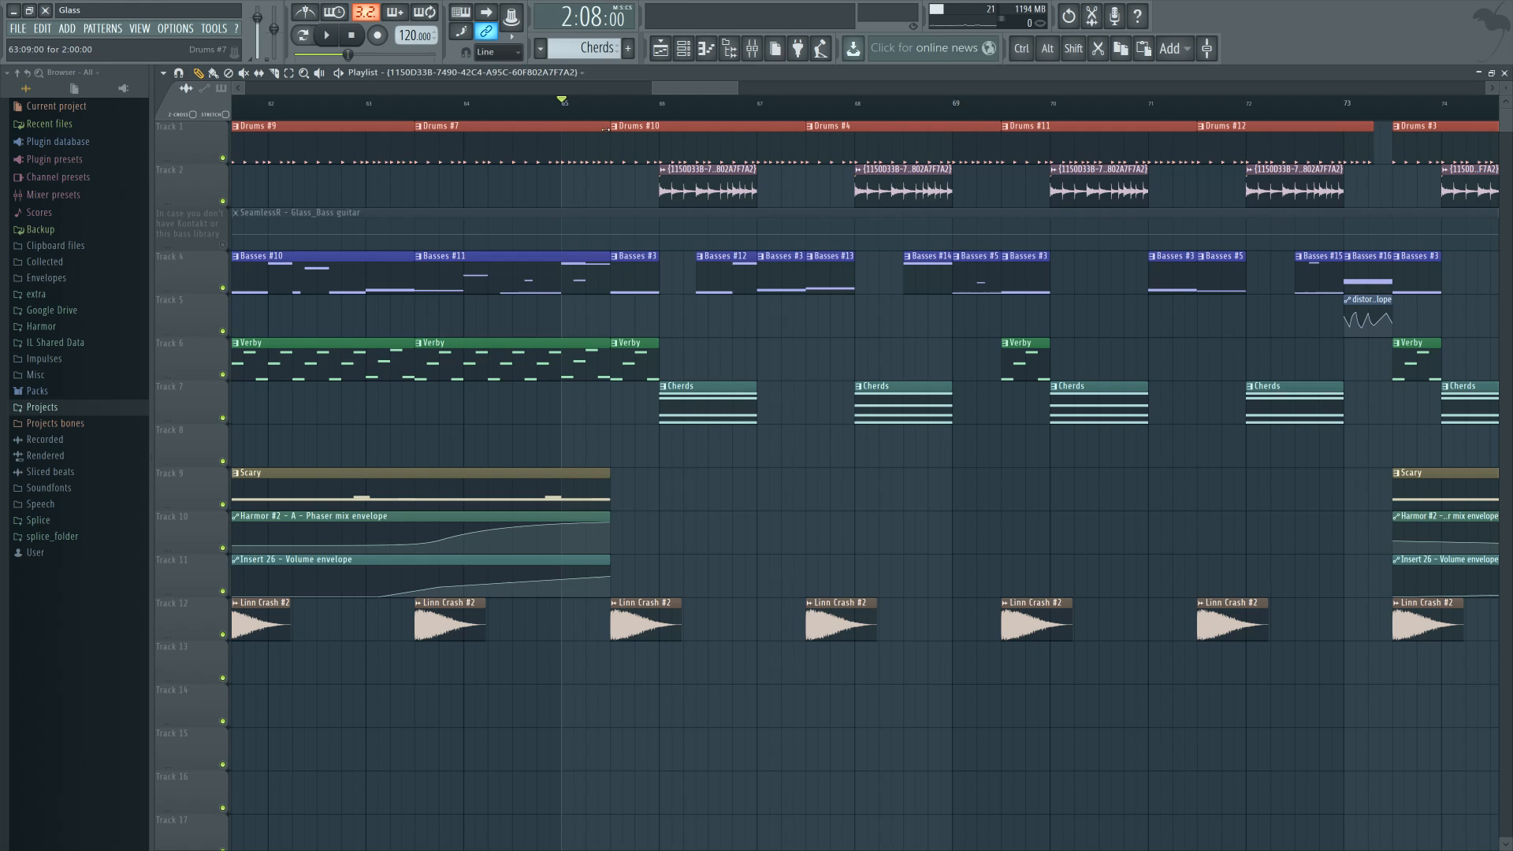
left_click(612, 100)
key("space")
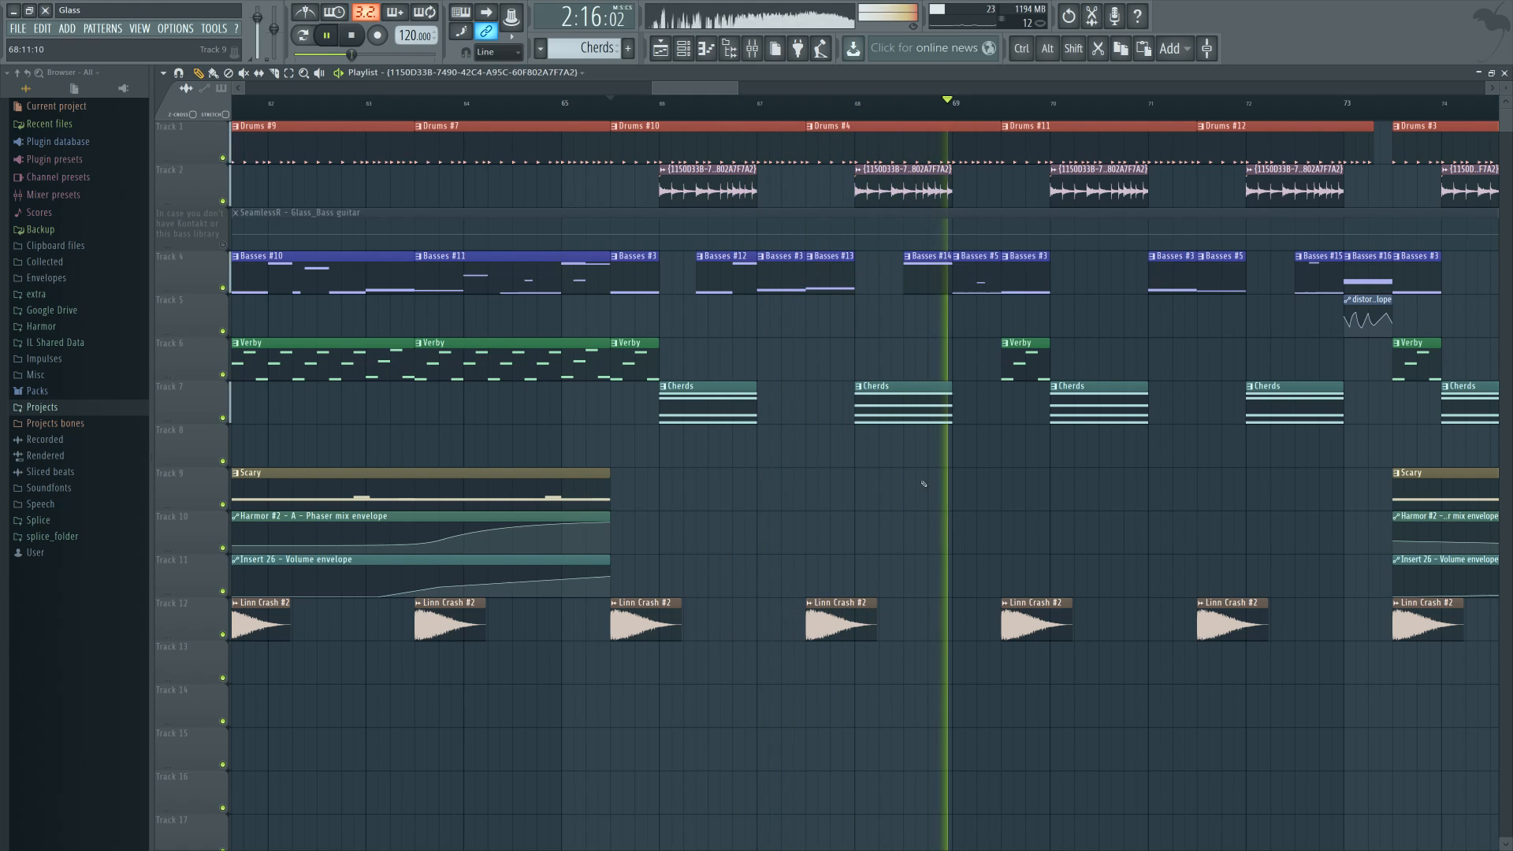
key("space")
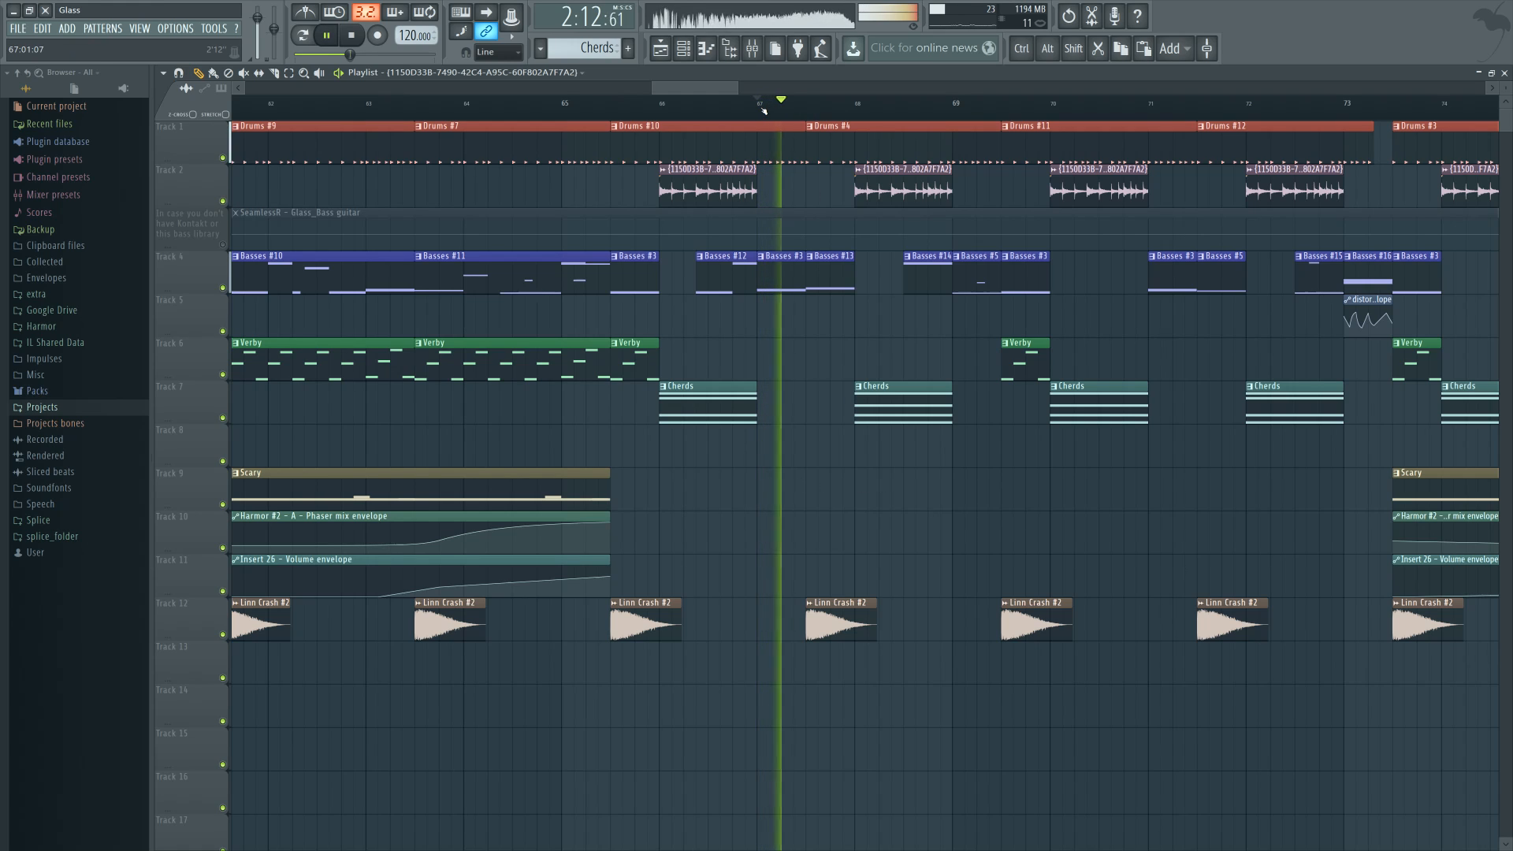
key("space")
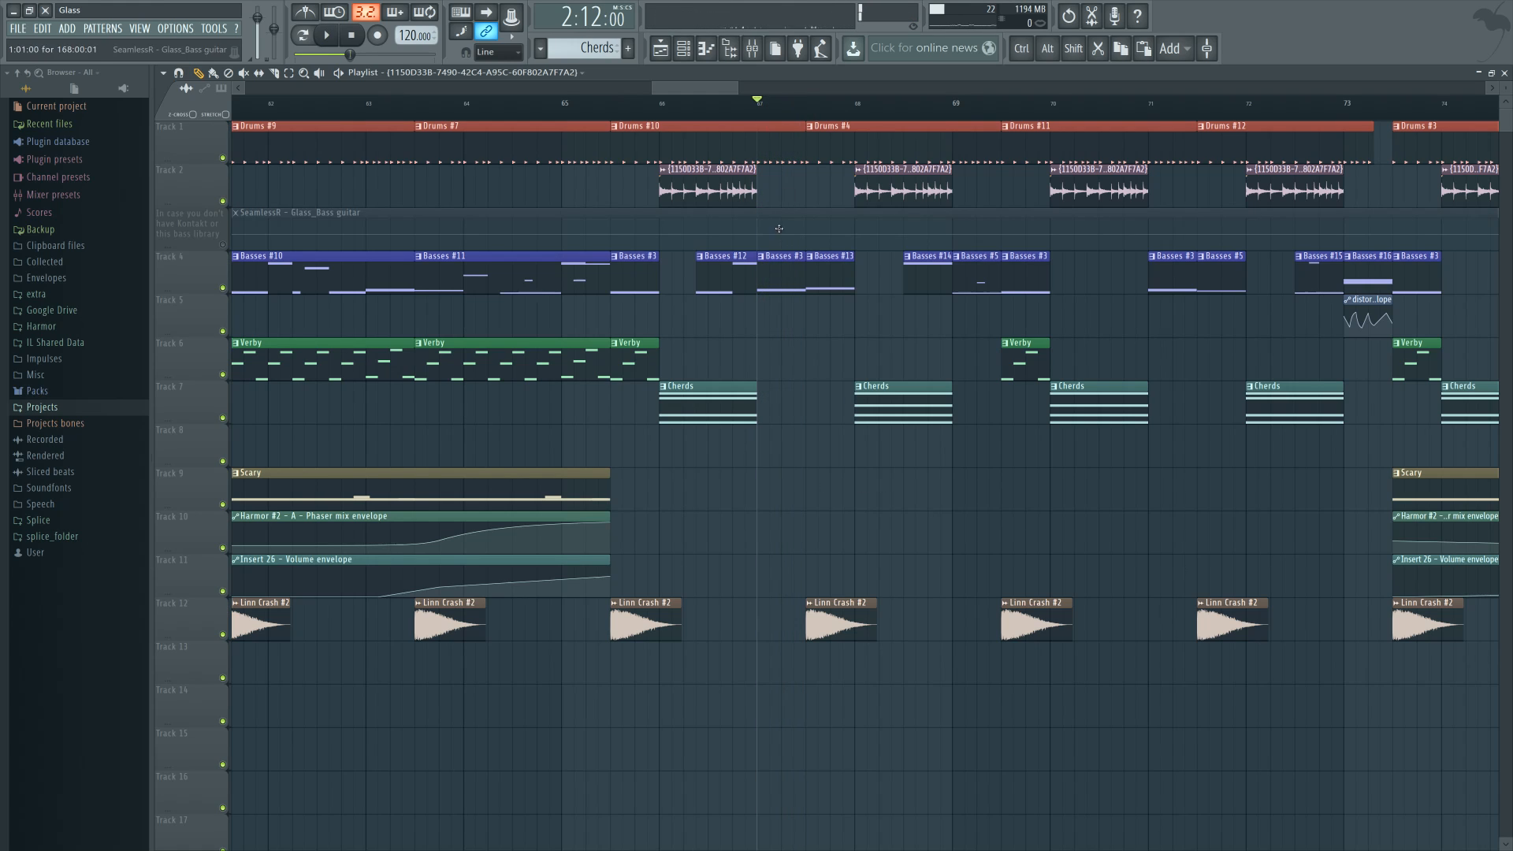
Audition the low D#1 note of the Basses #3 pattern in the piano roll, then briefly play the playlist from bar 67
double_click(778, 272)
left_click(175, 478)
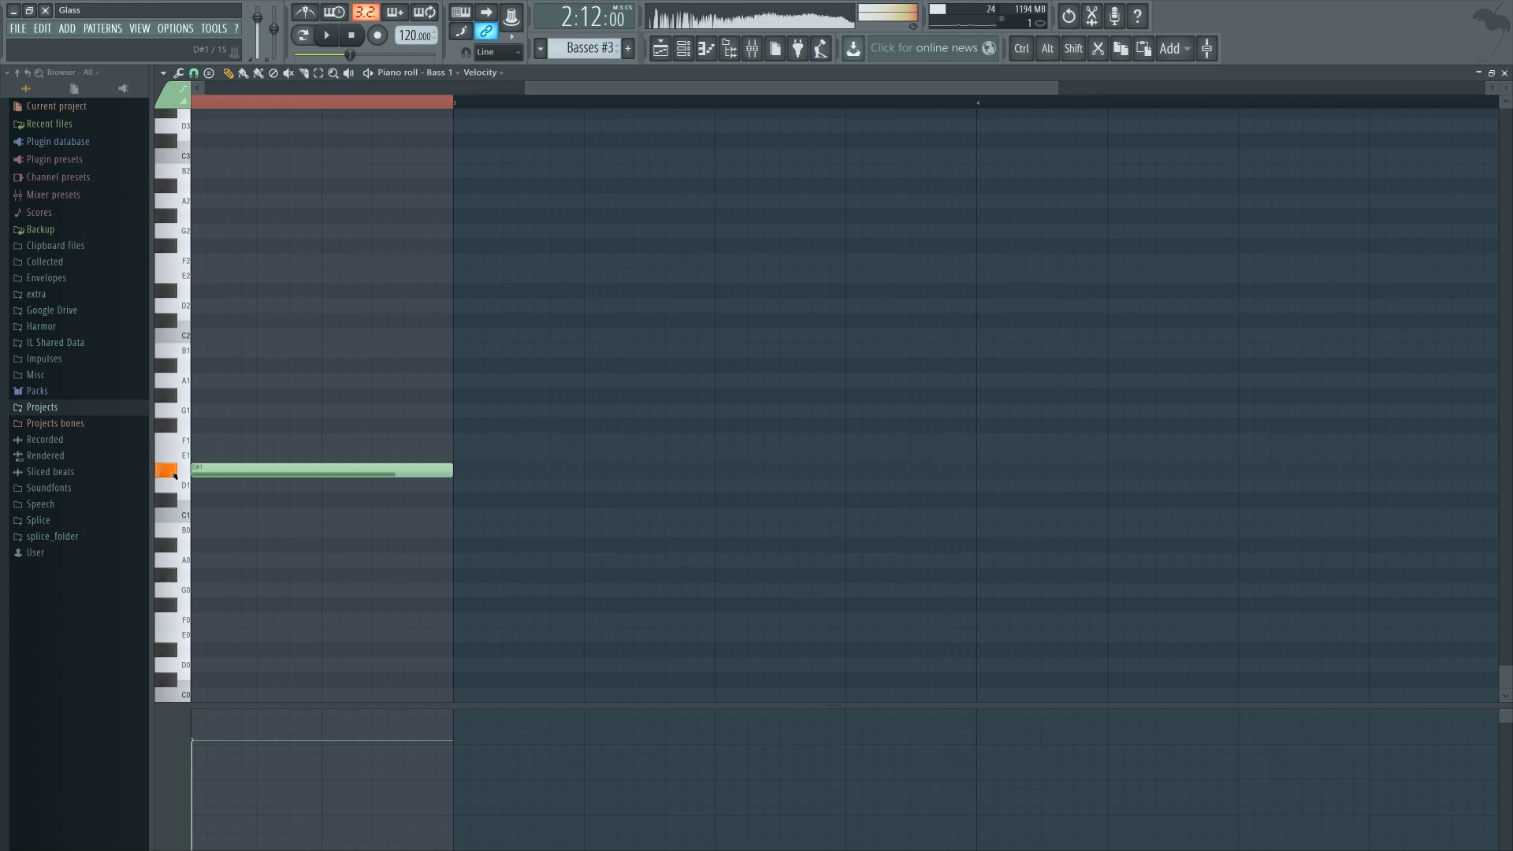
left_click(662, 50)
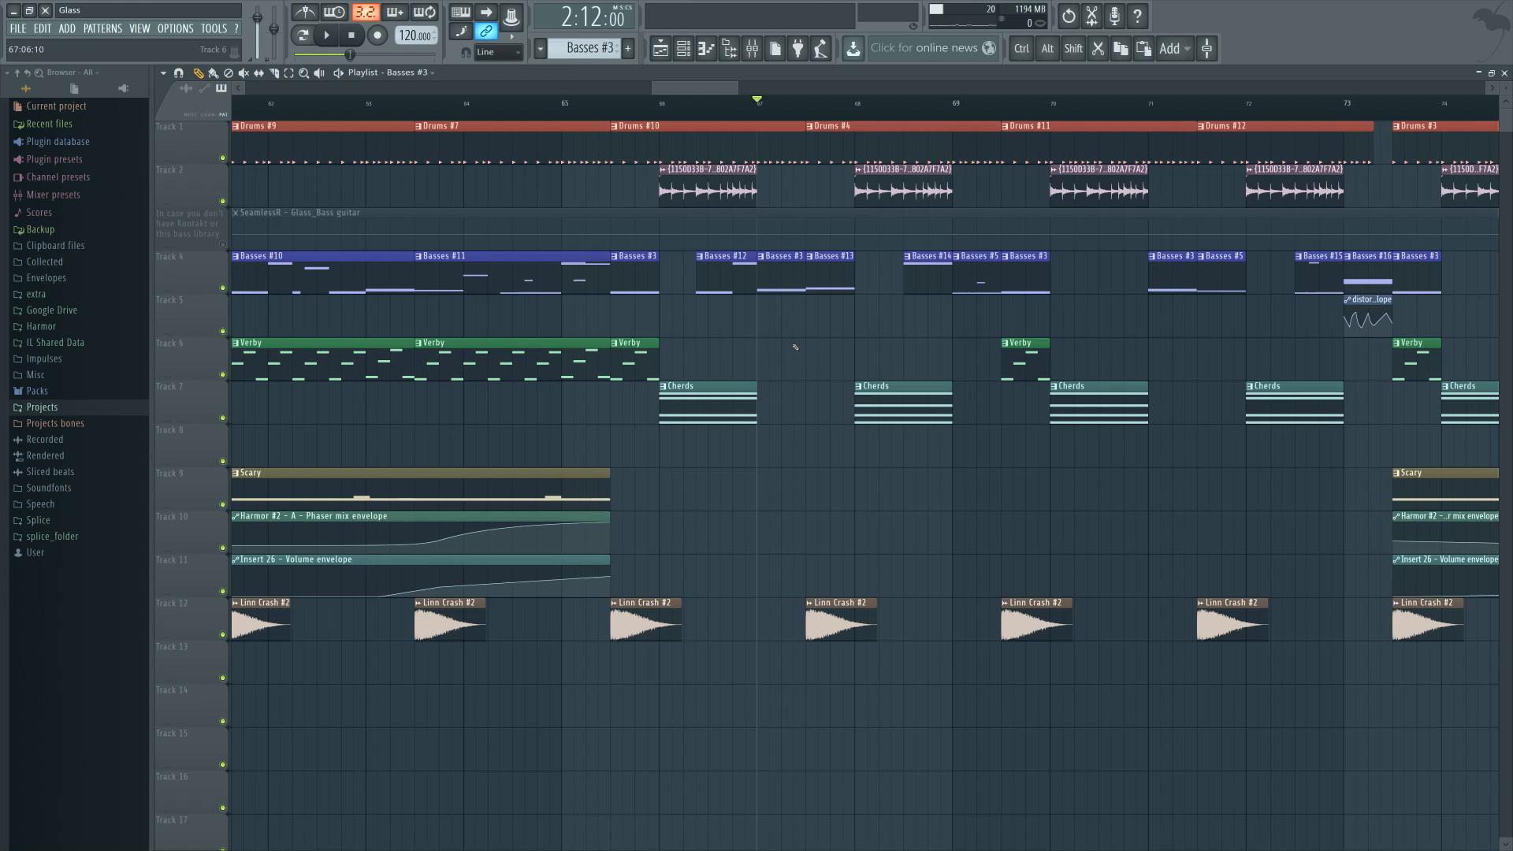
key("space")
key("space")
Open the first Rhodes clip's notes in the piano roll and bring up the Rhodes channel's Harmor instrument
left_click_drag(784, 356, 646, 353)
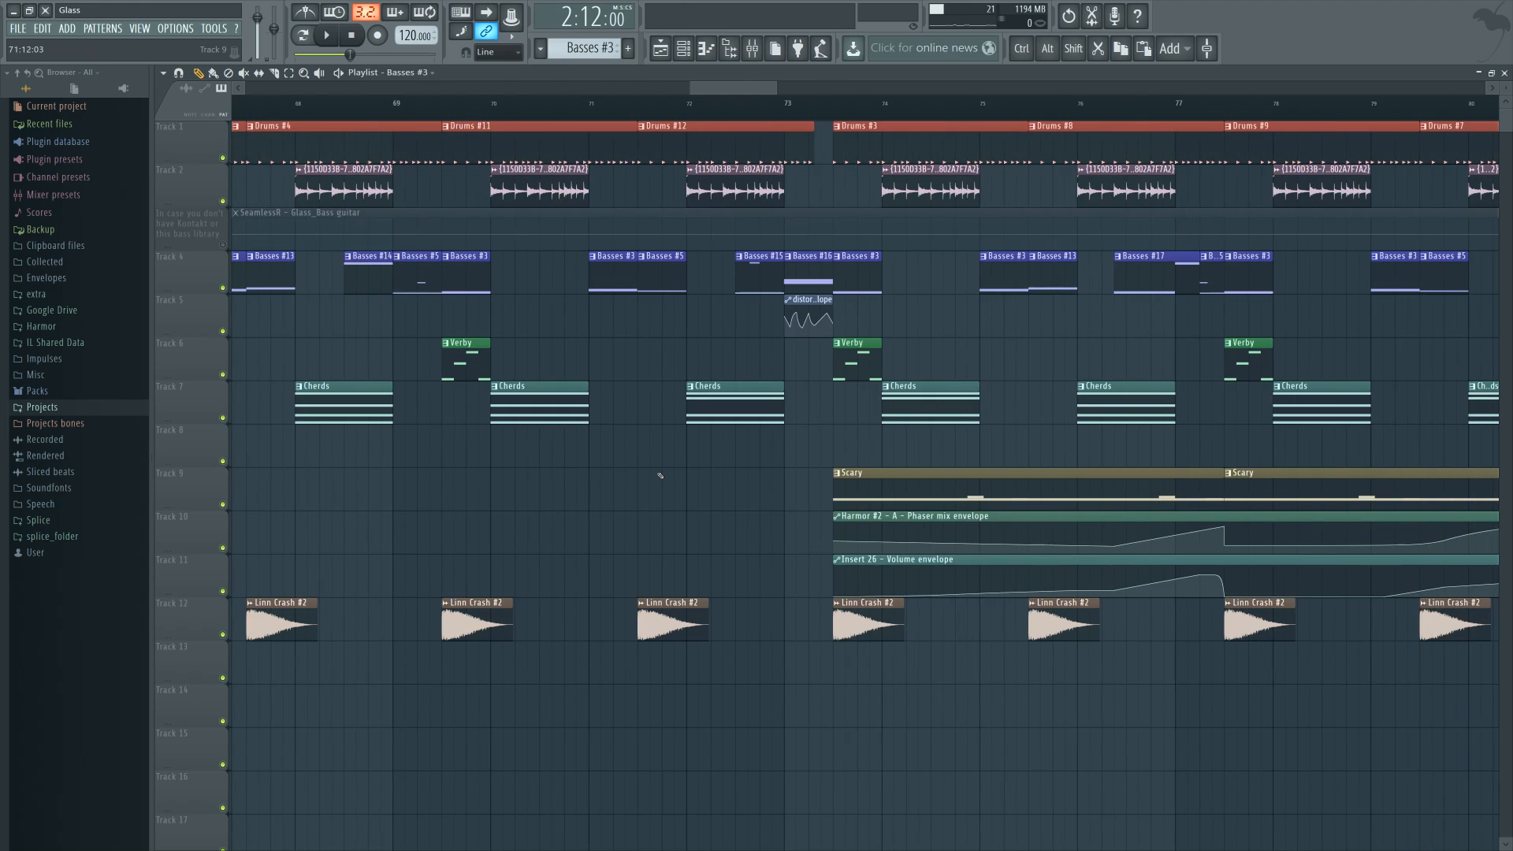
scroll(1008, 410, "down", 4)
left_click_drag(892, 422, 659, 450)
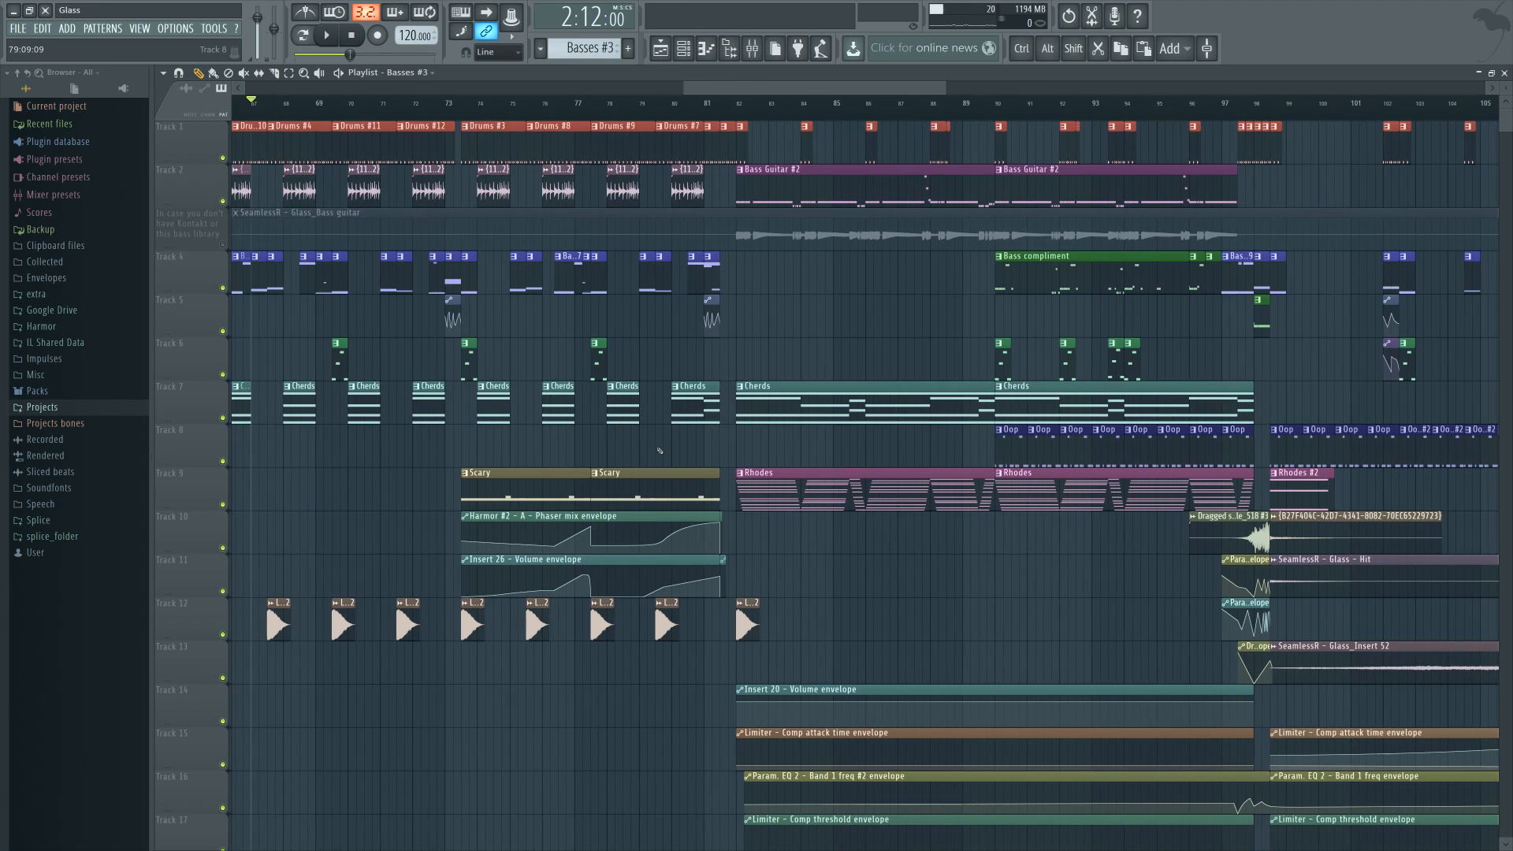
left_click_drag(975, 565, 740, 567)
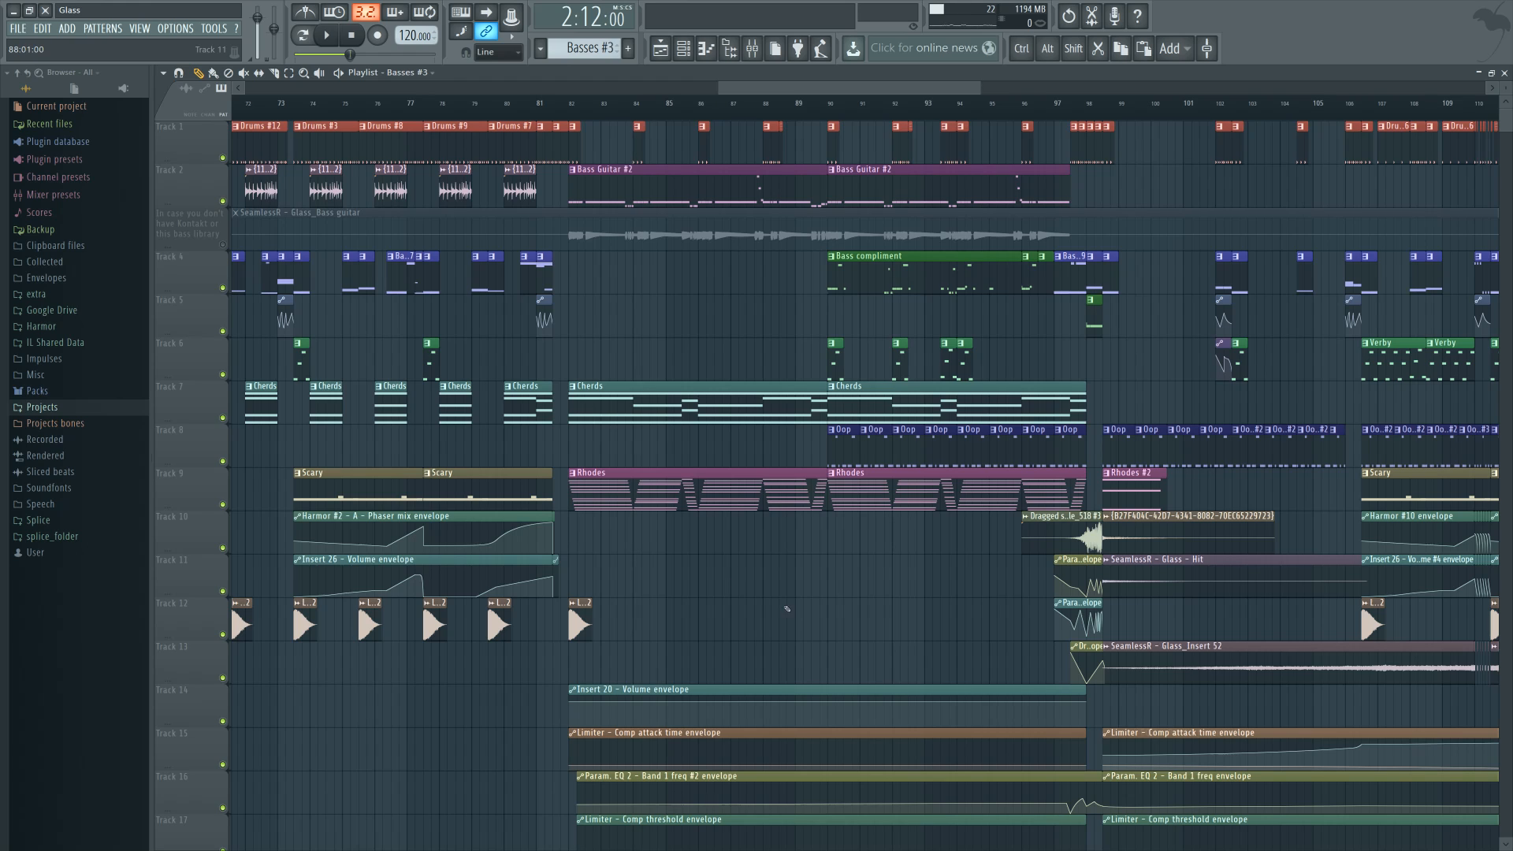
double_click(619, 494)
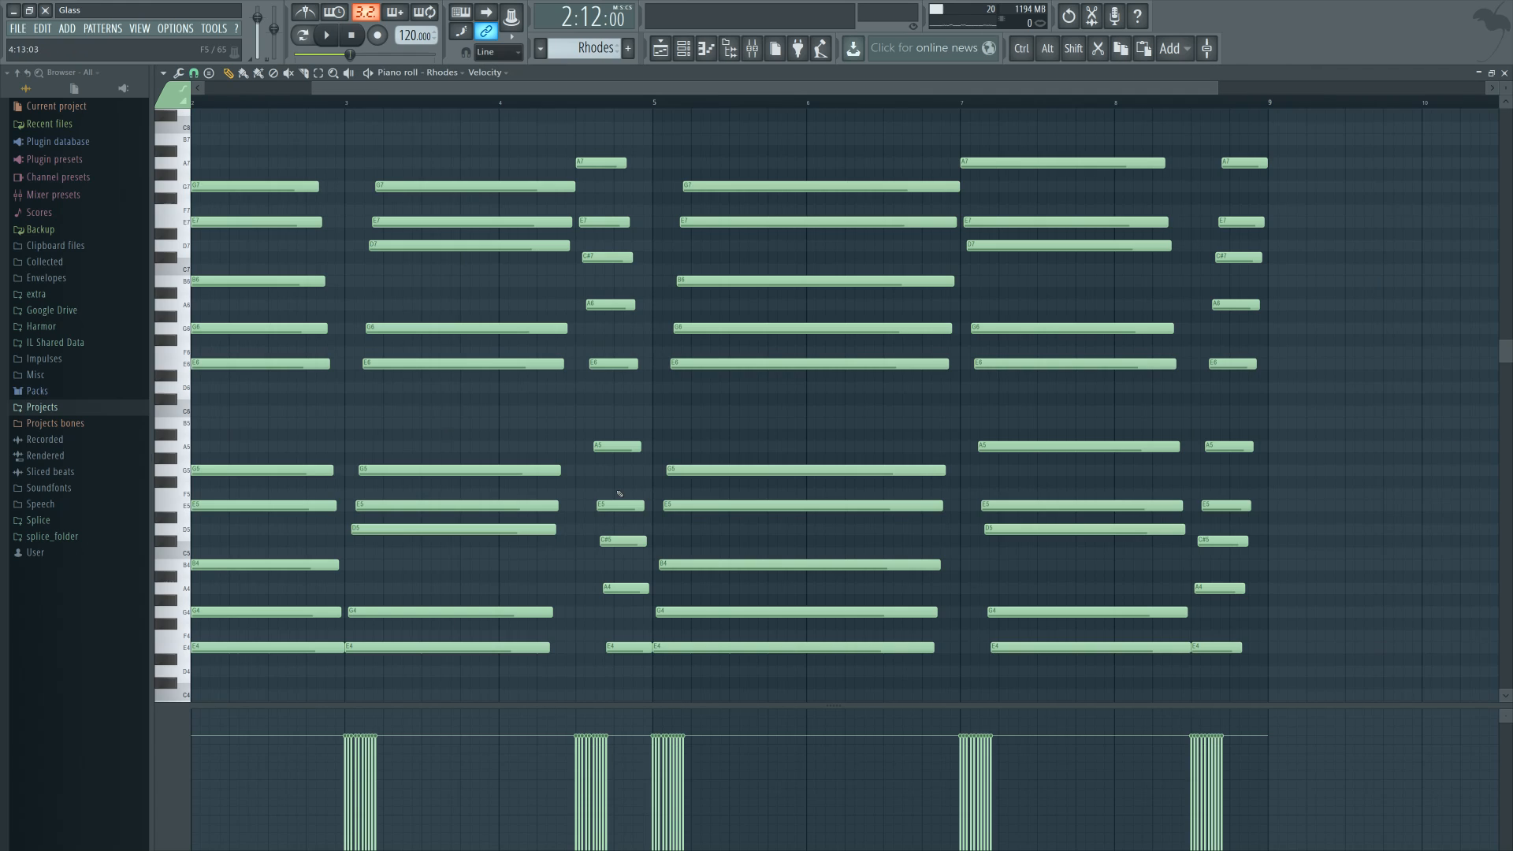
left_click(683, 48)
left_click(750, 662)
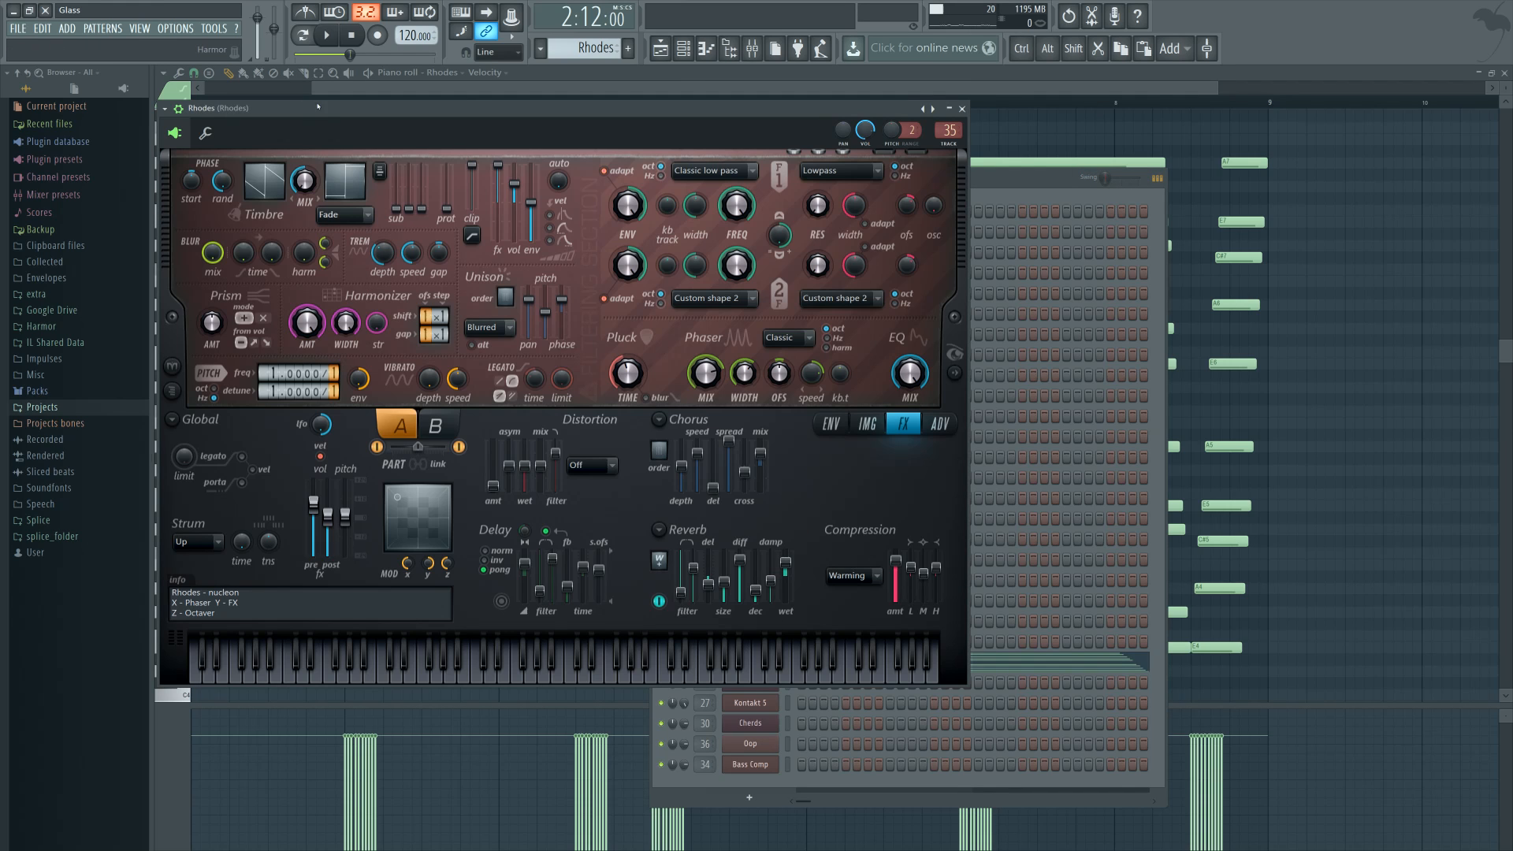
Play the Rhodes pattern in pattern mode while viewing its staggered chord notes in the piano roll, then stop
left_click(302, 35)
key("space")
left_click(706, 48)
left_click_drag(636, 143, 791, 141)
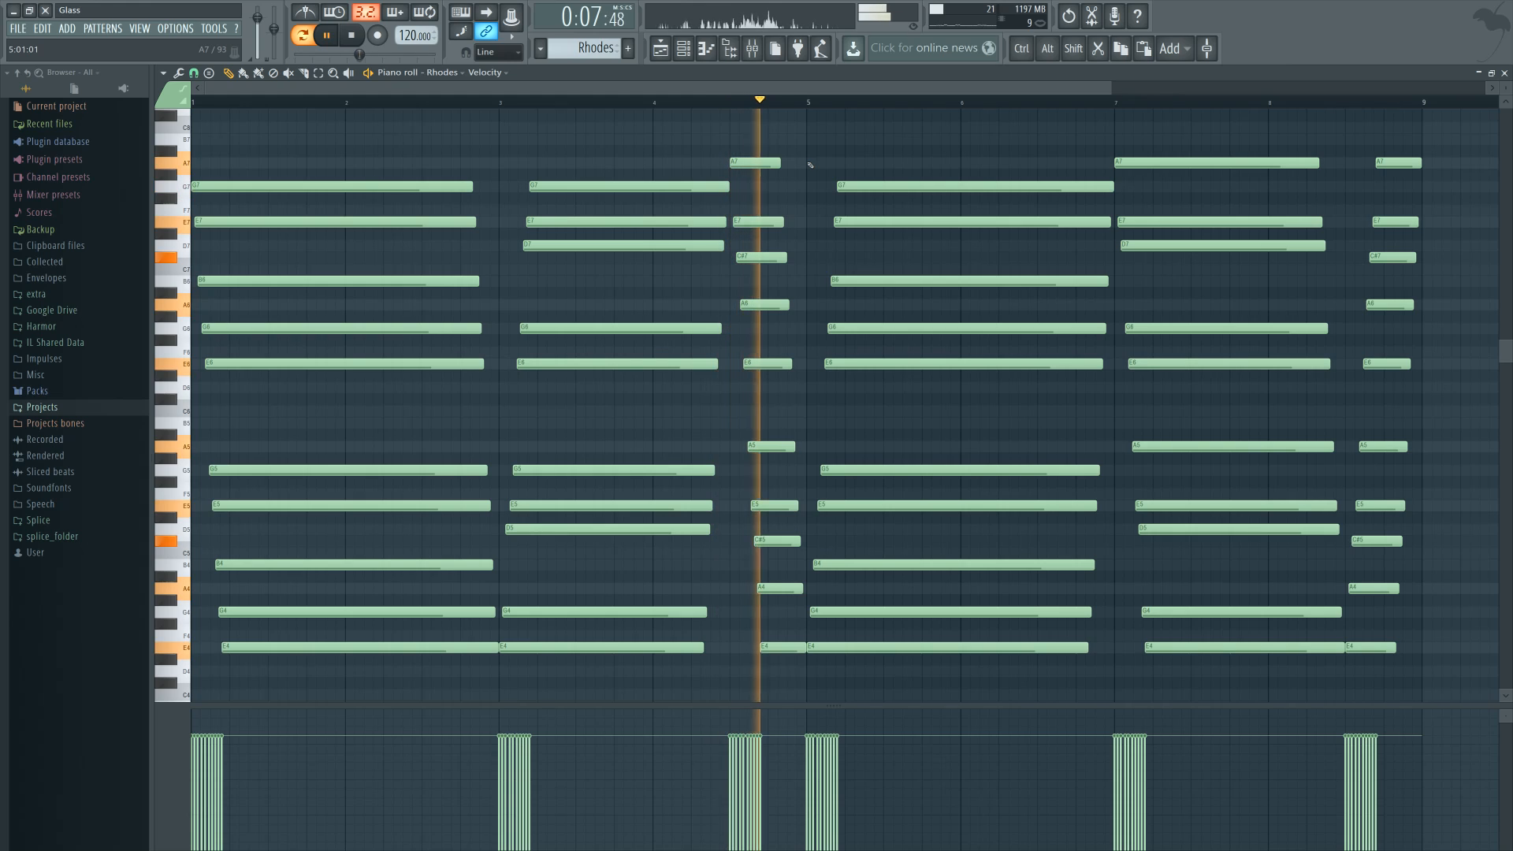
key("space")
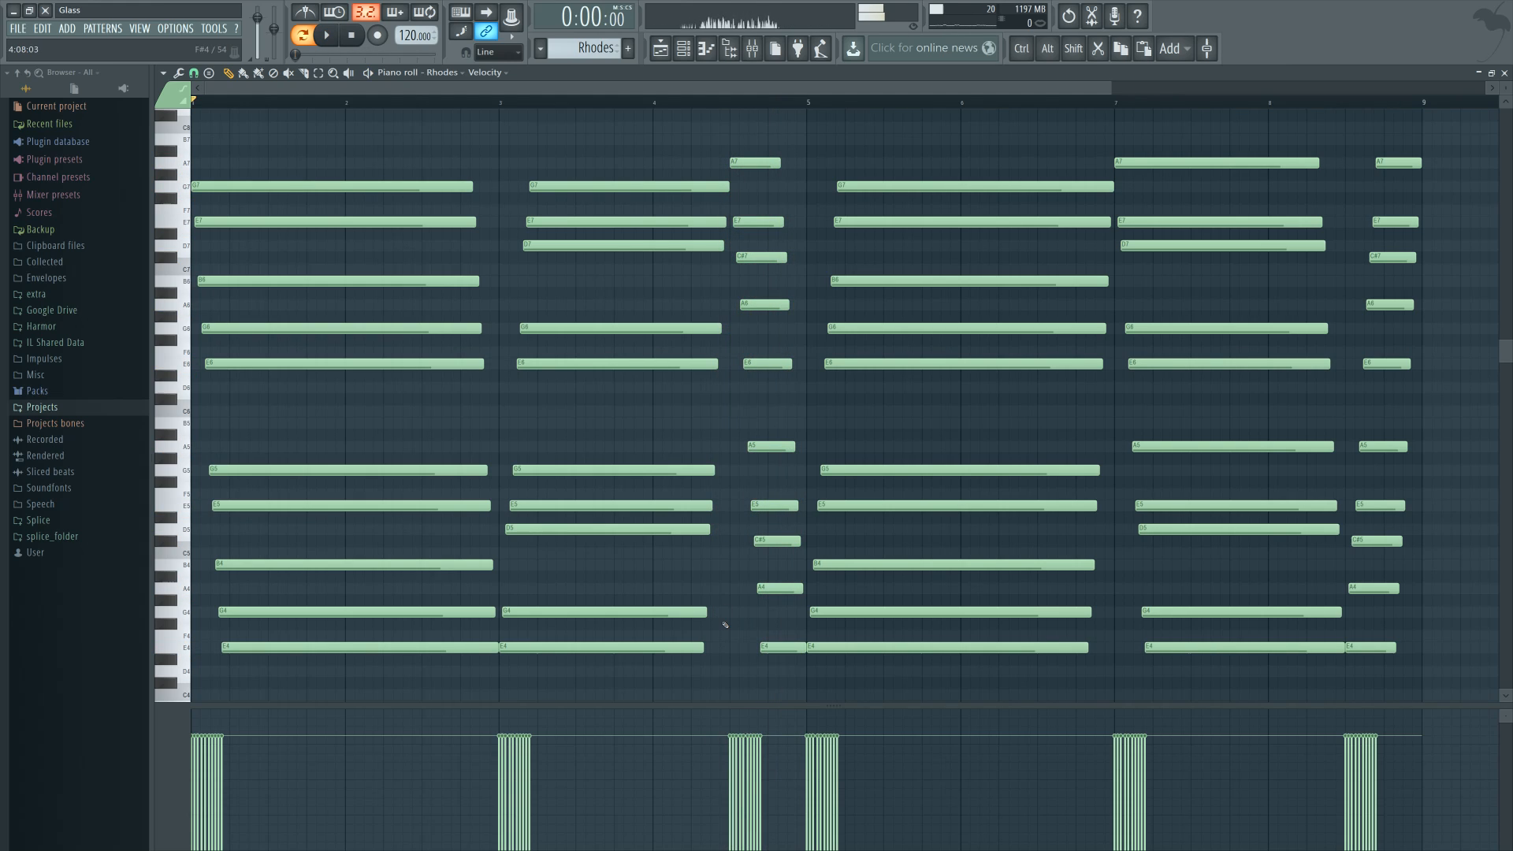
Return to the playlist and play a short excerpt in song mode from around bar 87
key("F5")
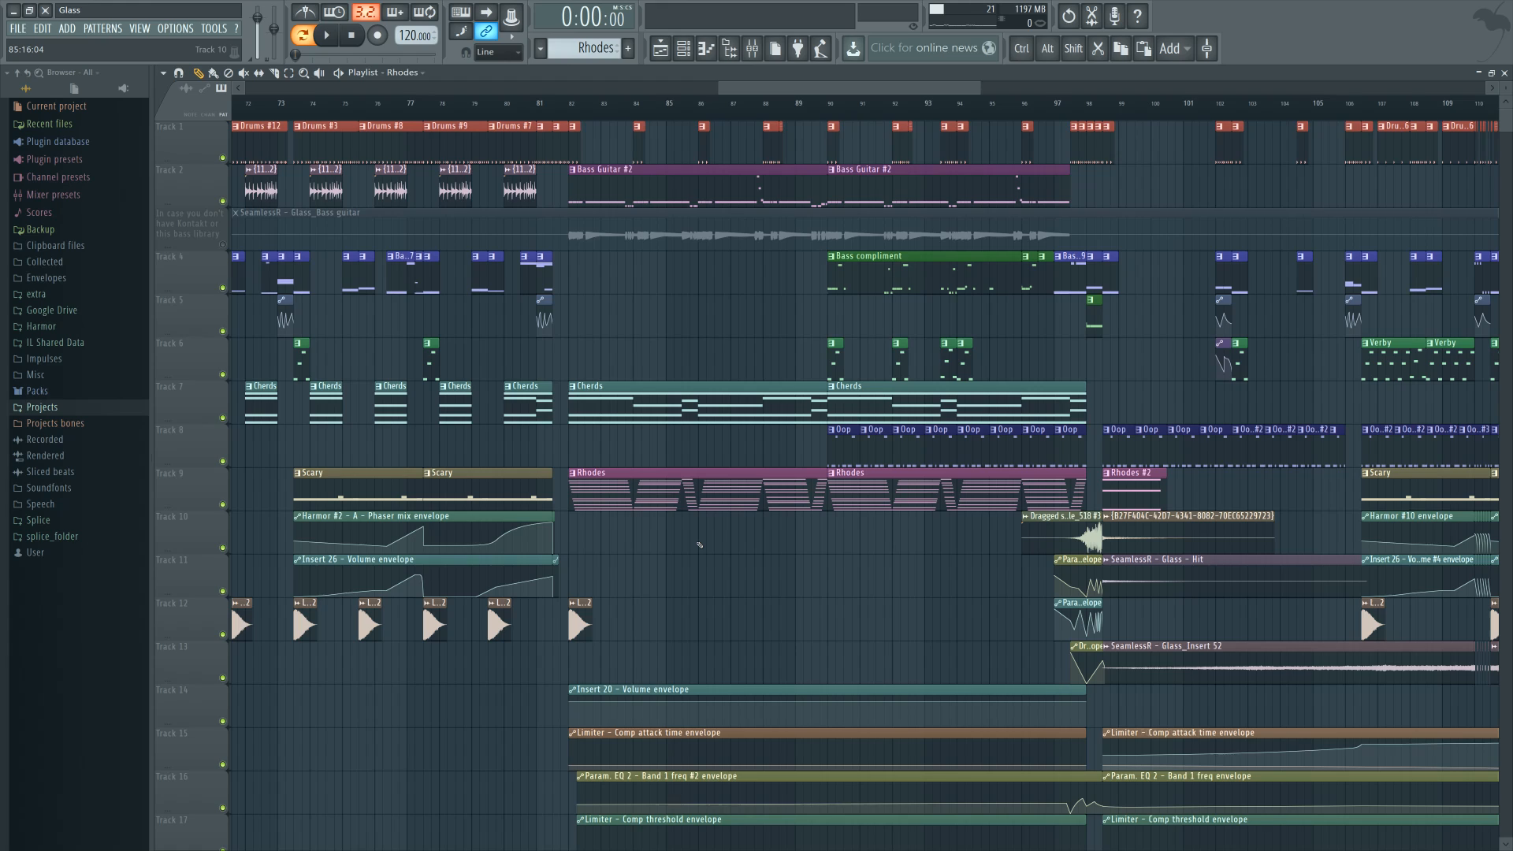
left_click(568, 103)
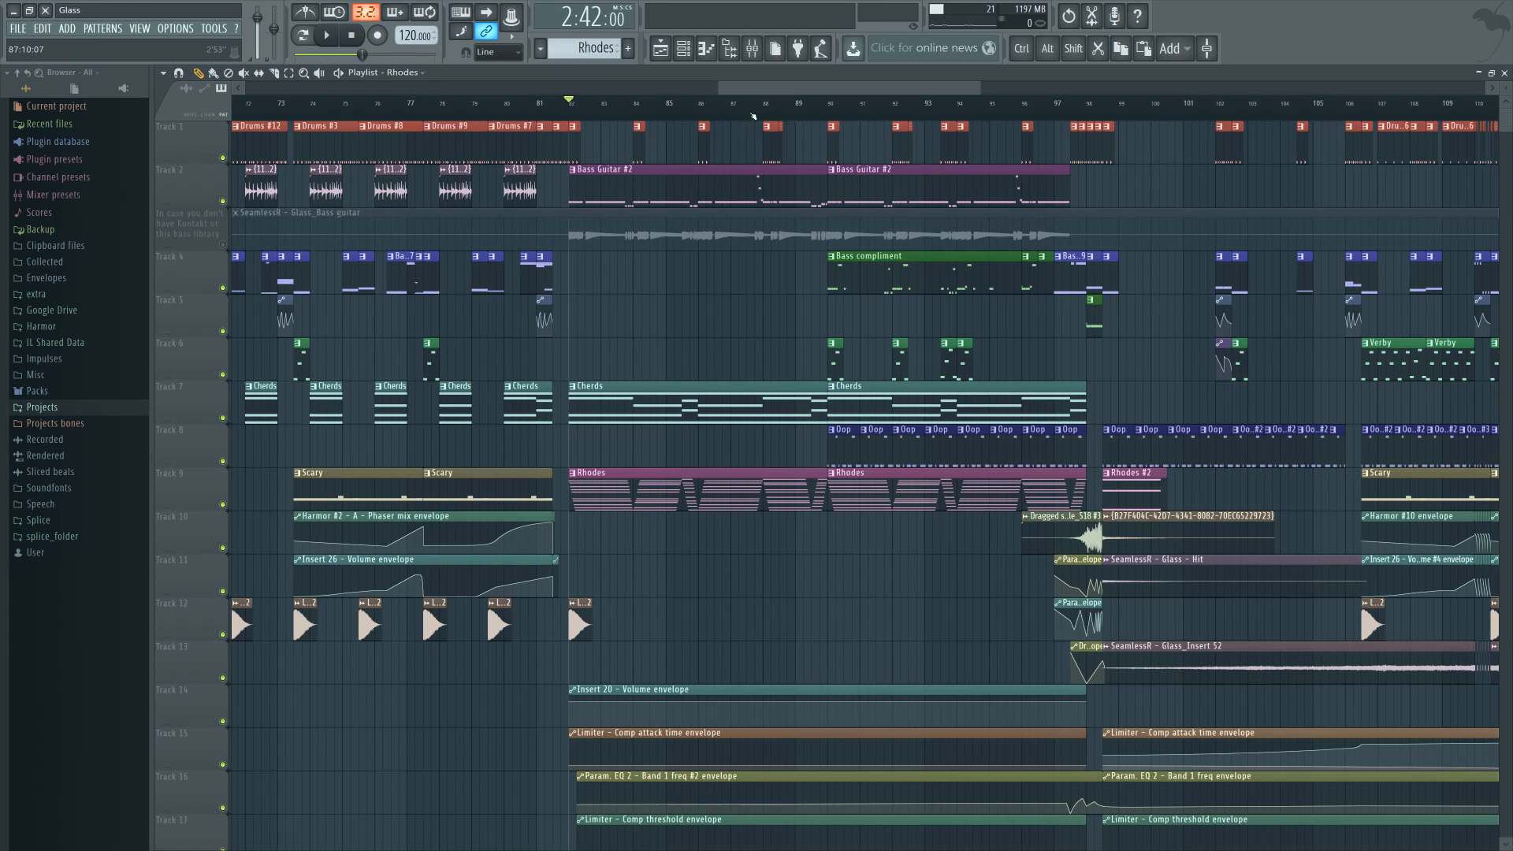
left_click(745, 103)
key("space")
key("space")
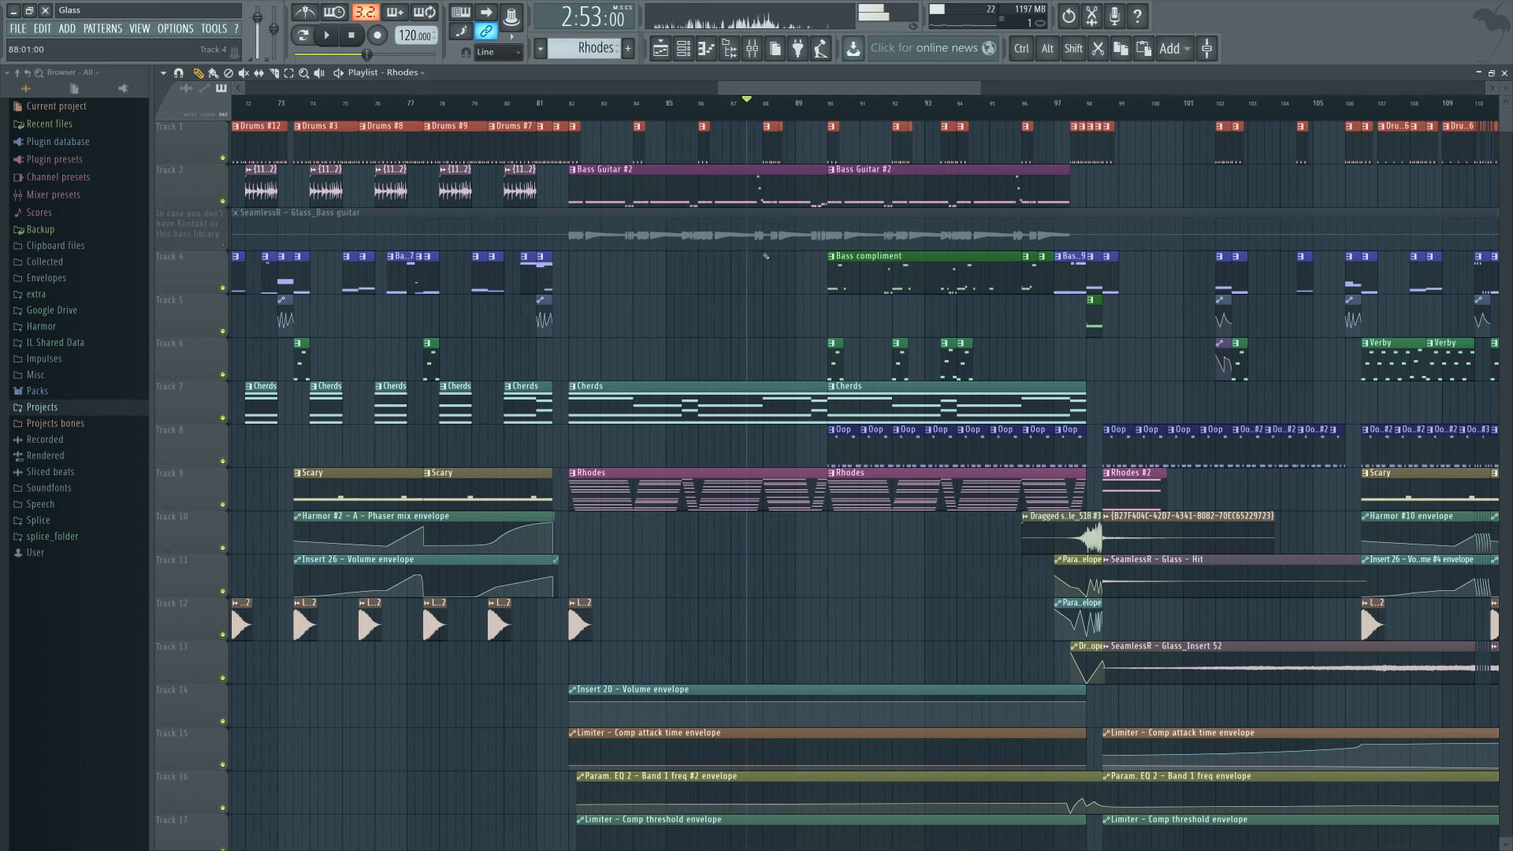
Examine the Bass Guitar #2 notes in the piano roll, highlighting the three-note run near bar 7 and the final F3 notes
scroll(863, 334, "right", 3)
double_click(654, 188)
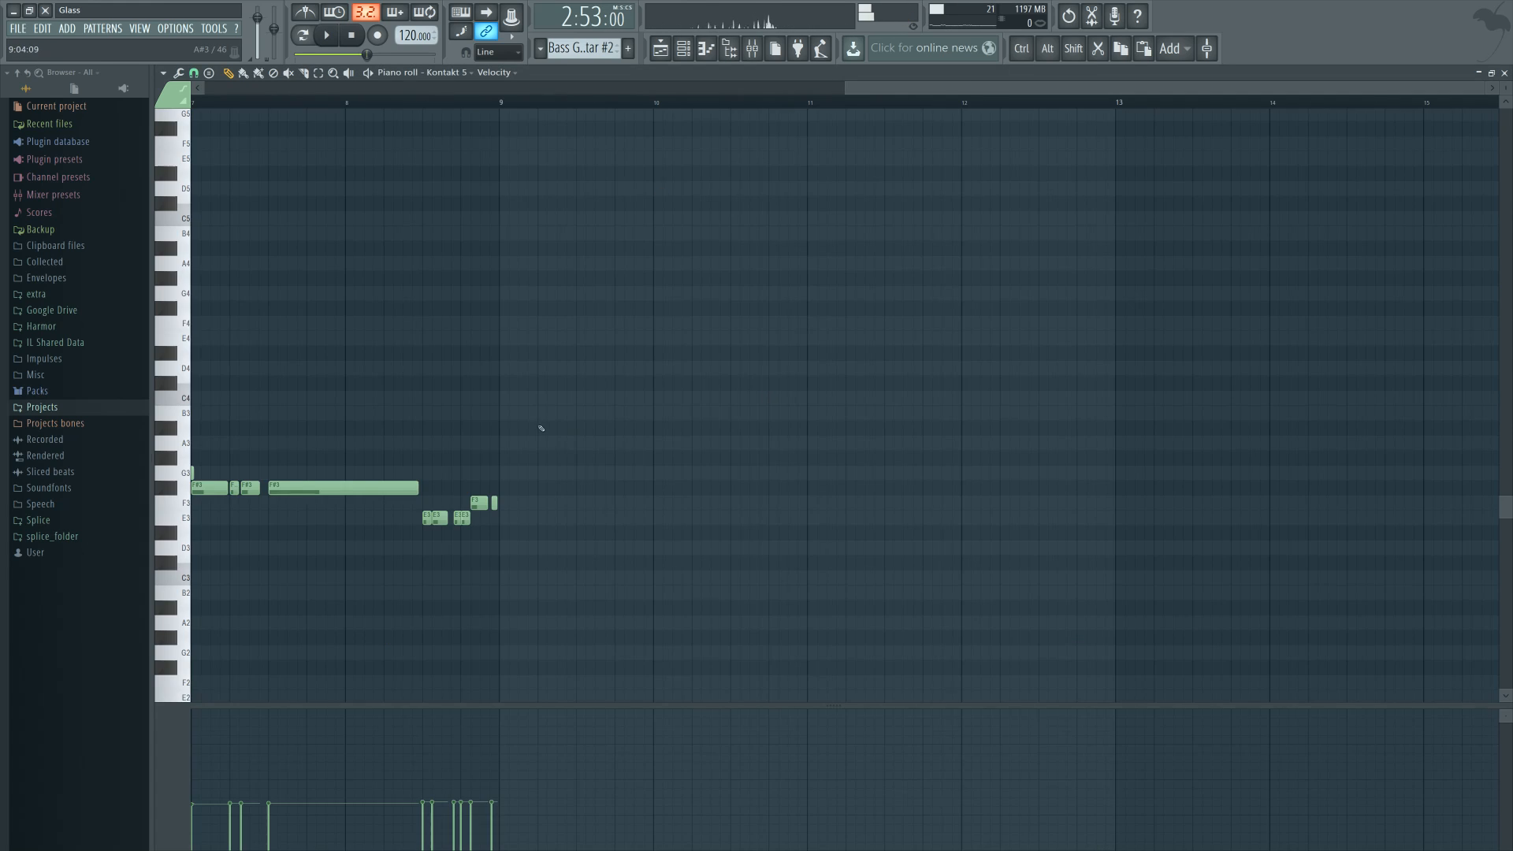
left_click_drag(614, 262, 733, 473)
scroll(999, 540, "down", 4)
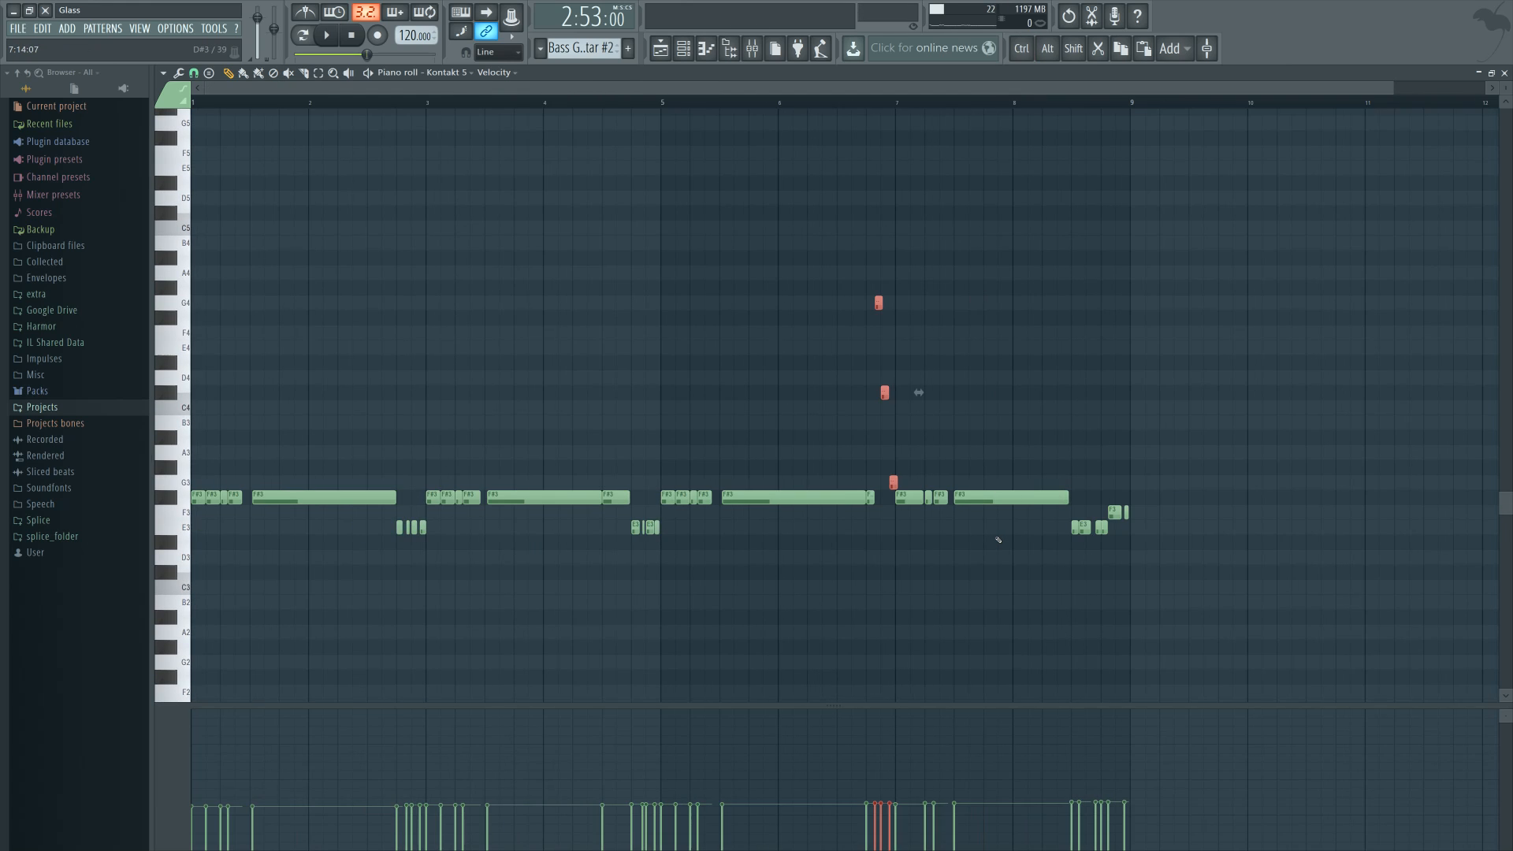
left_click(989, 546)
scroll(930, 545, "down", 1)
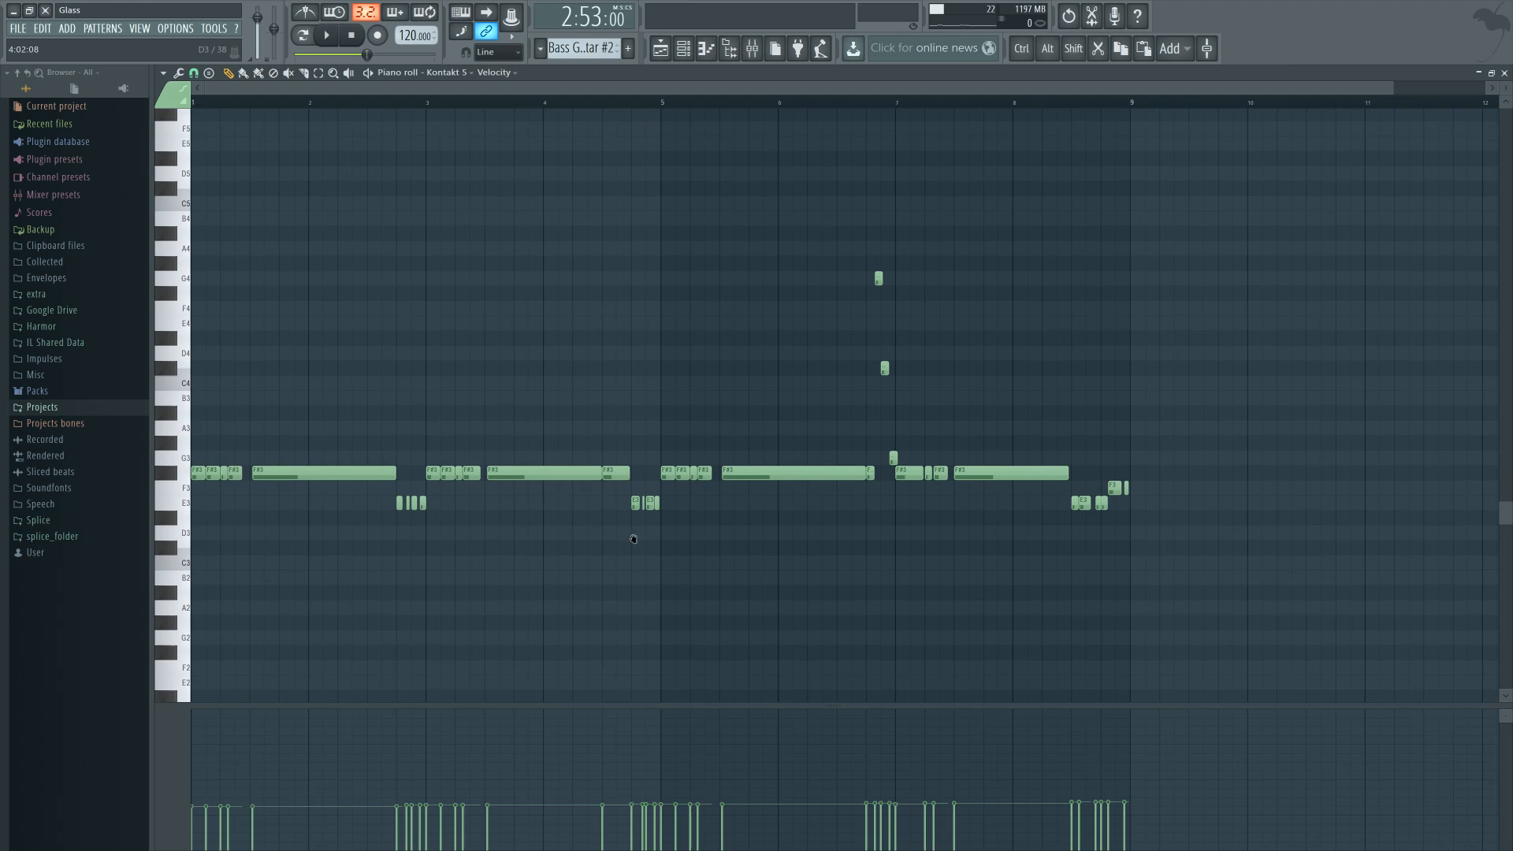
left_click_drag(864, 281, 932, 477)
left_click_drag(1096, 477, 1143, 496)
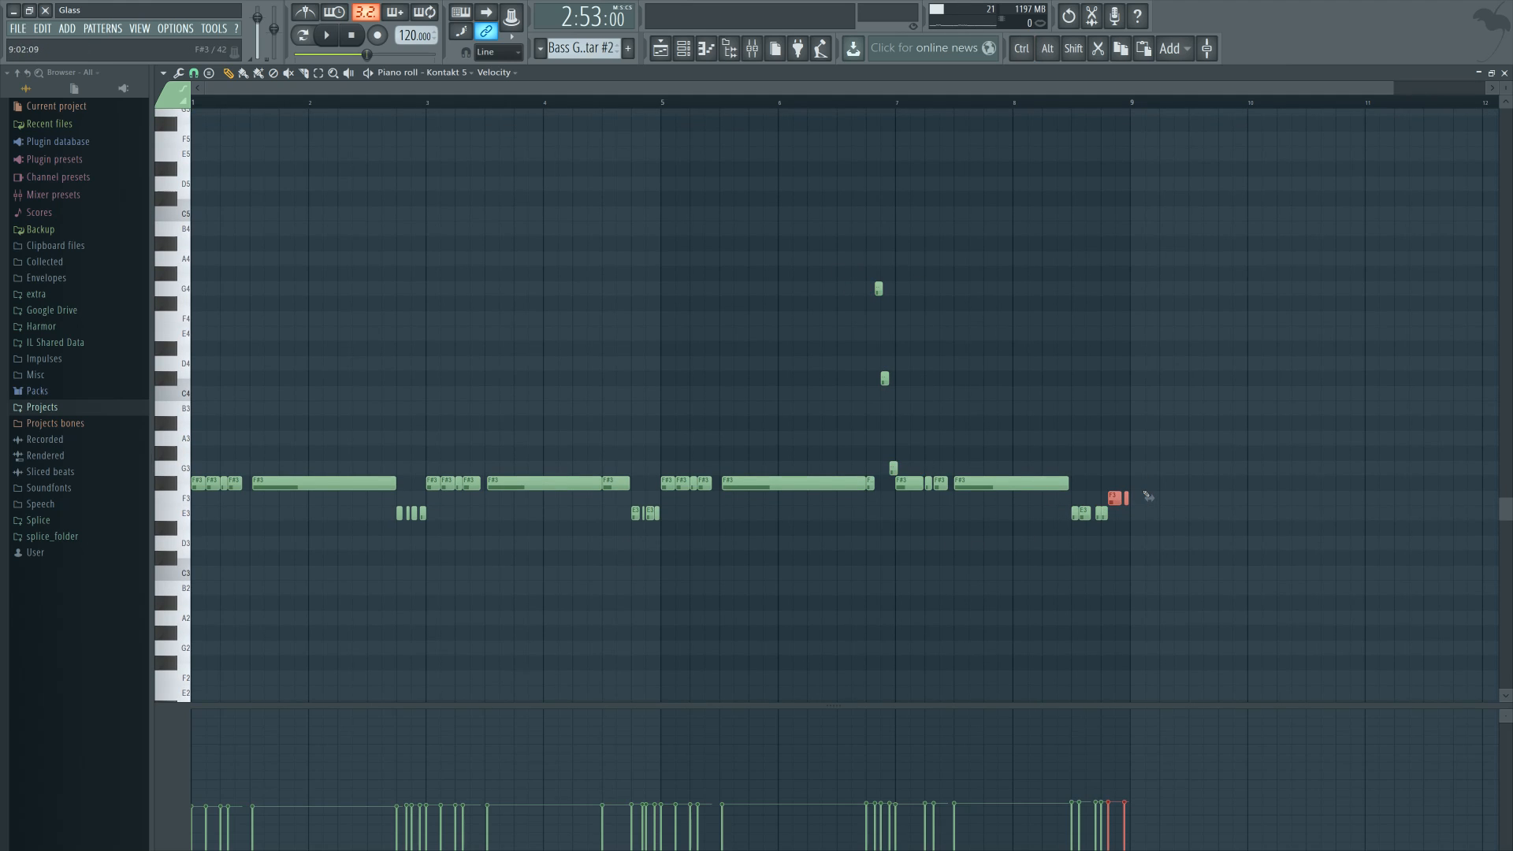
left_click(1107, 439)
Play the Bass Guitar #2 notes around the second half of bar 6 twice, then stop
left_click(857, 103)
key("space")
left_click(813, 102)
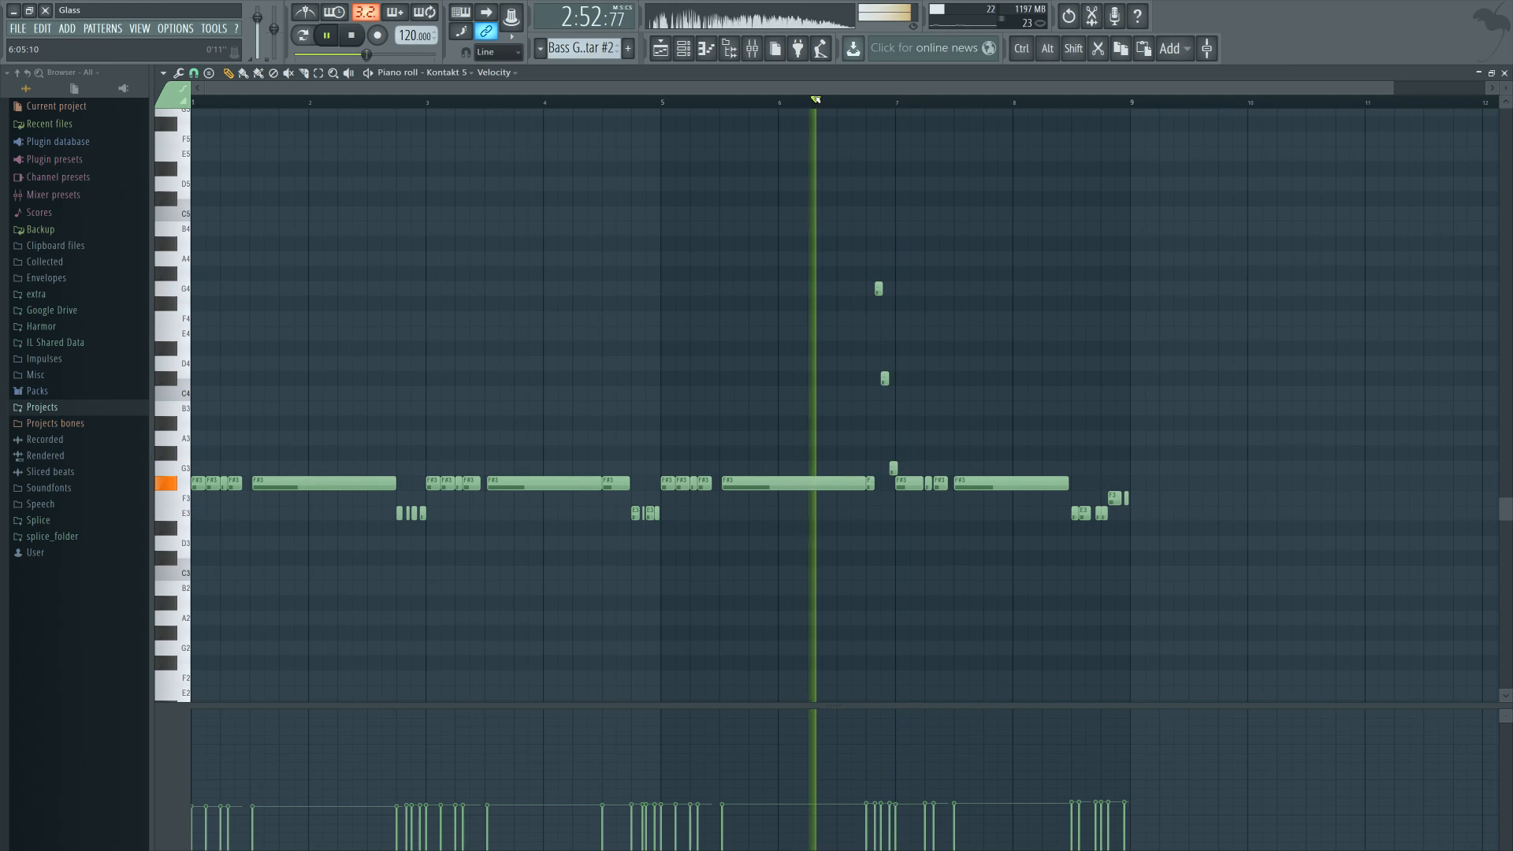
key("space")
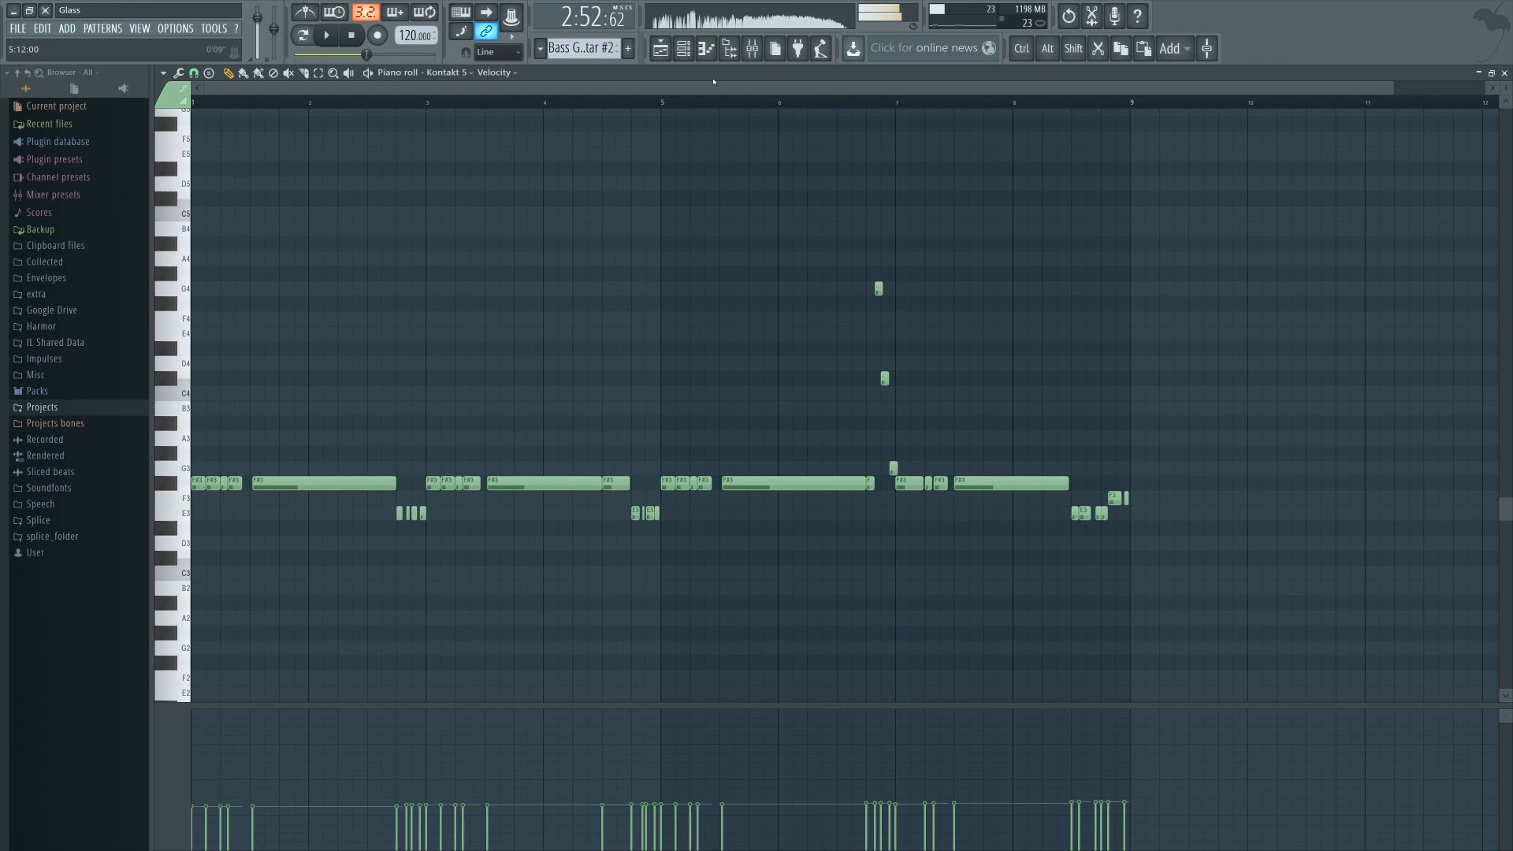
Return to the playlist, highlight the Chords and Rhodes clips starting near bar 82 and clear the selection
left_click(660, 48)
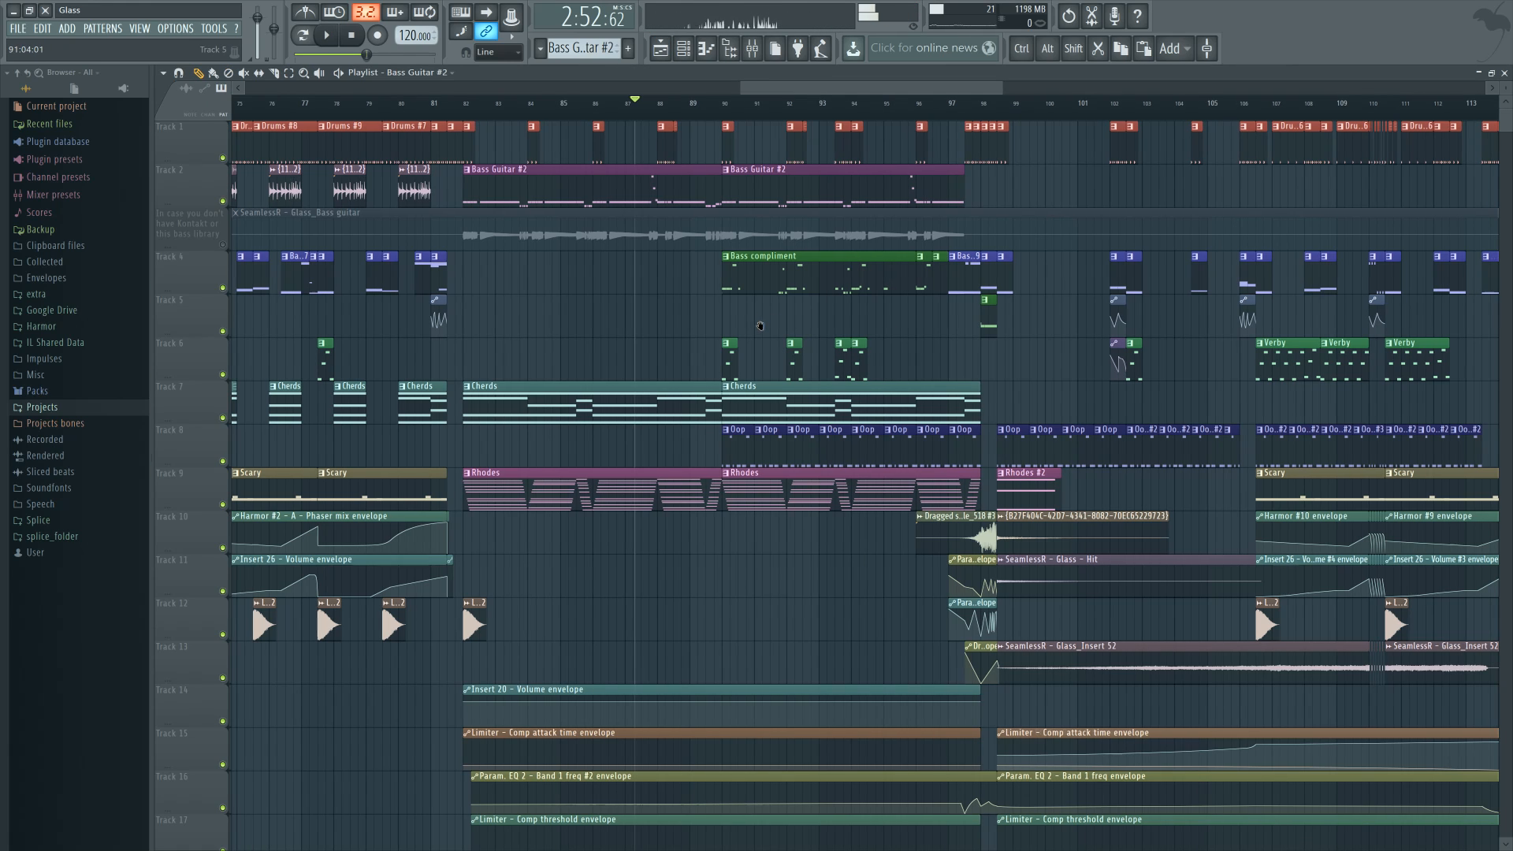
left_click(627, 419)
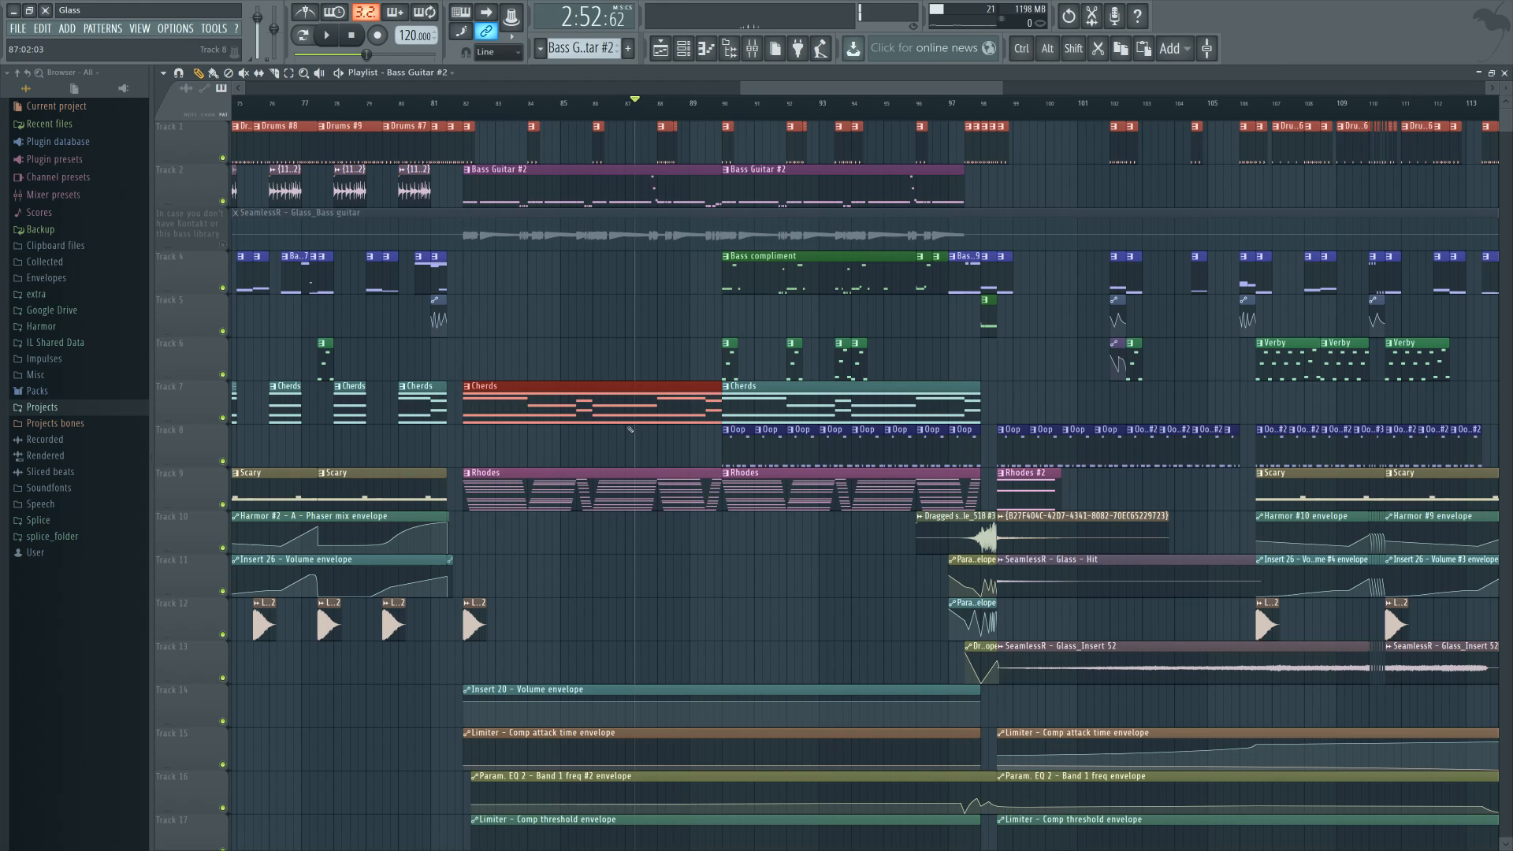
left_click(638, 490, "ctrl")
left_click(706, 588, "ctrl")
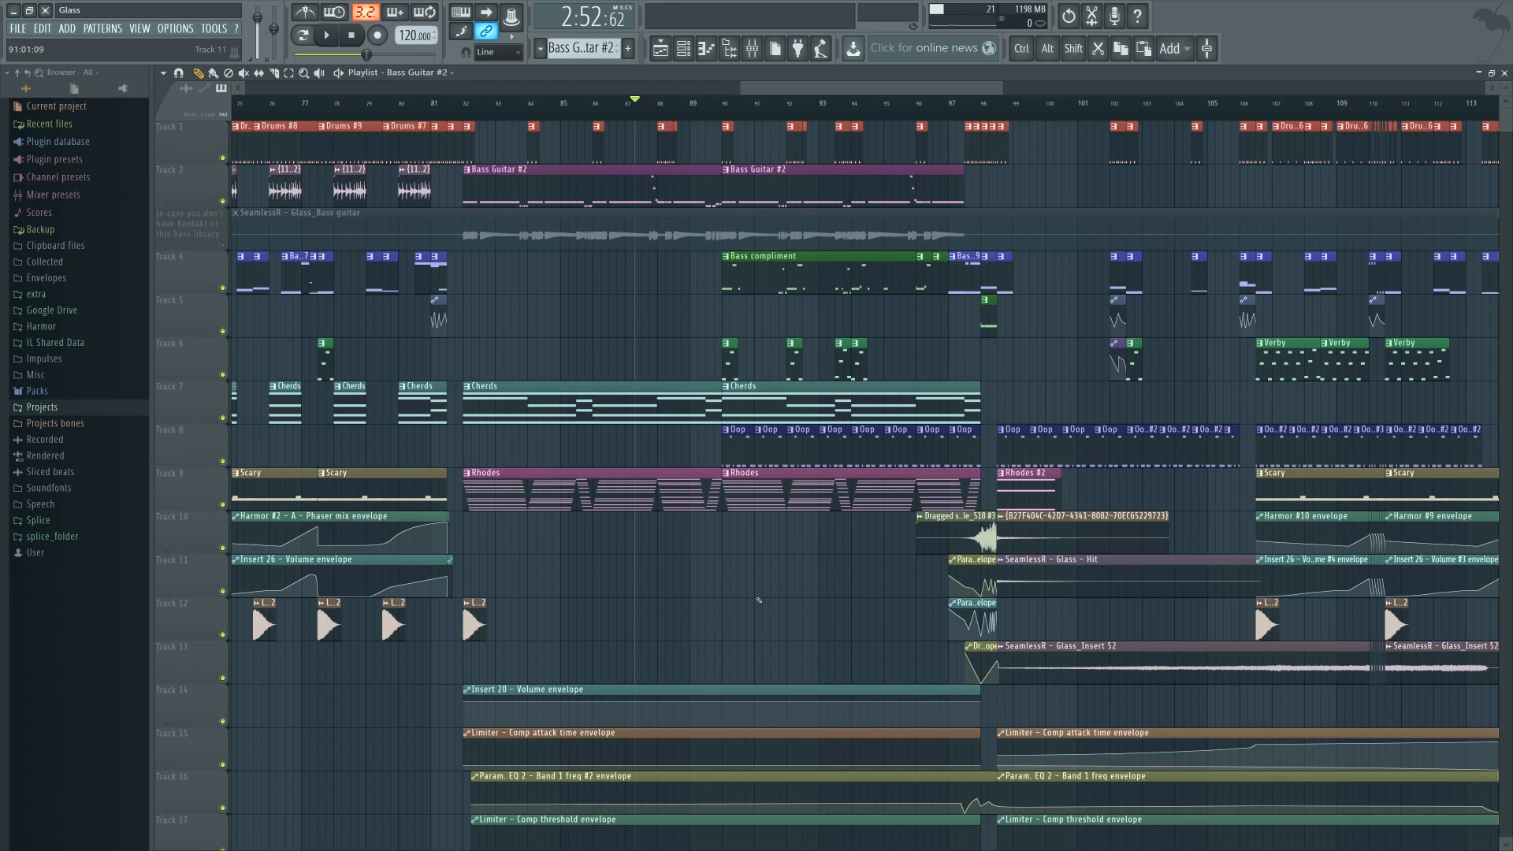
Play a short excerpt from bar 109 and examine the chopped envelope and Glass_Insert 52 clips at bar 110
scroll(848, 574, "right", 6)
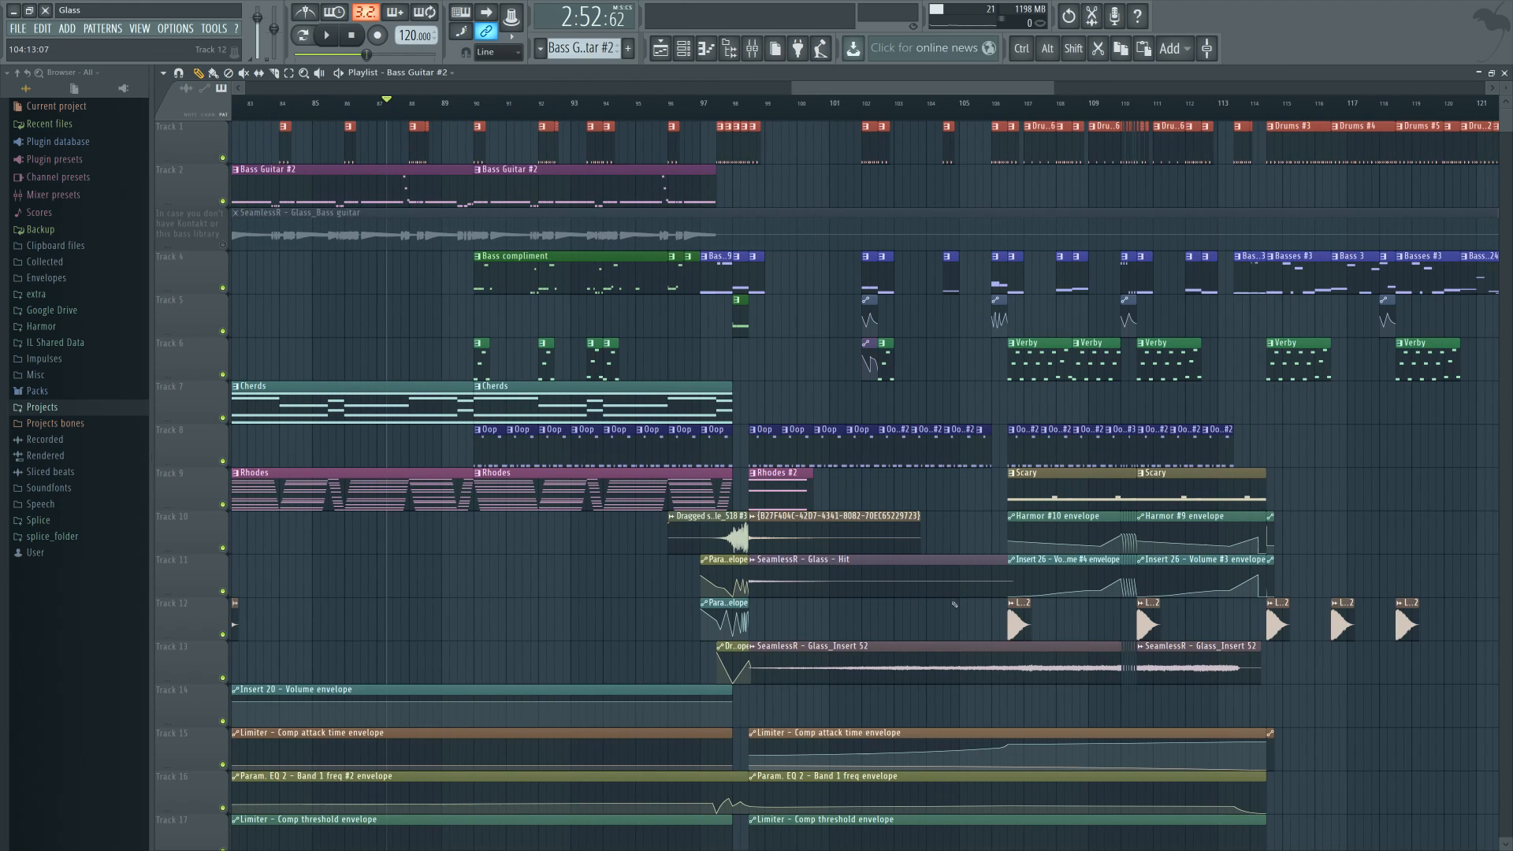
scroll(753, 499, "down", 5)
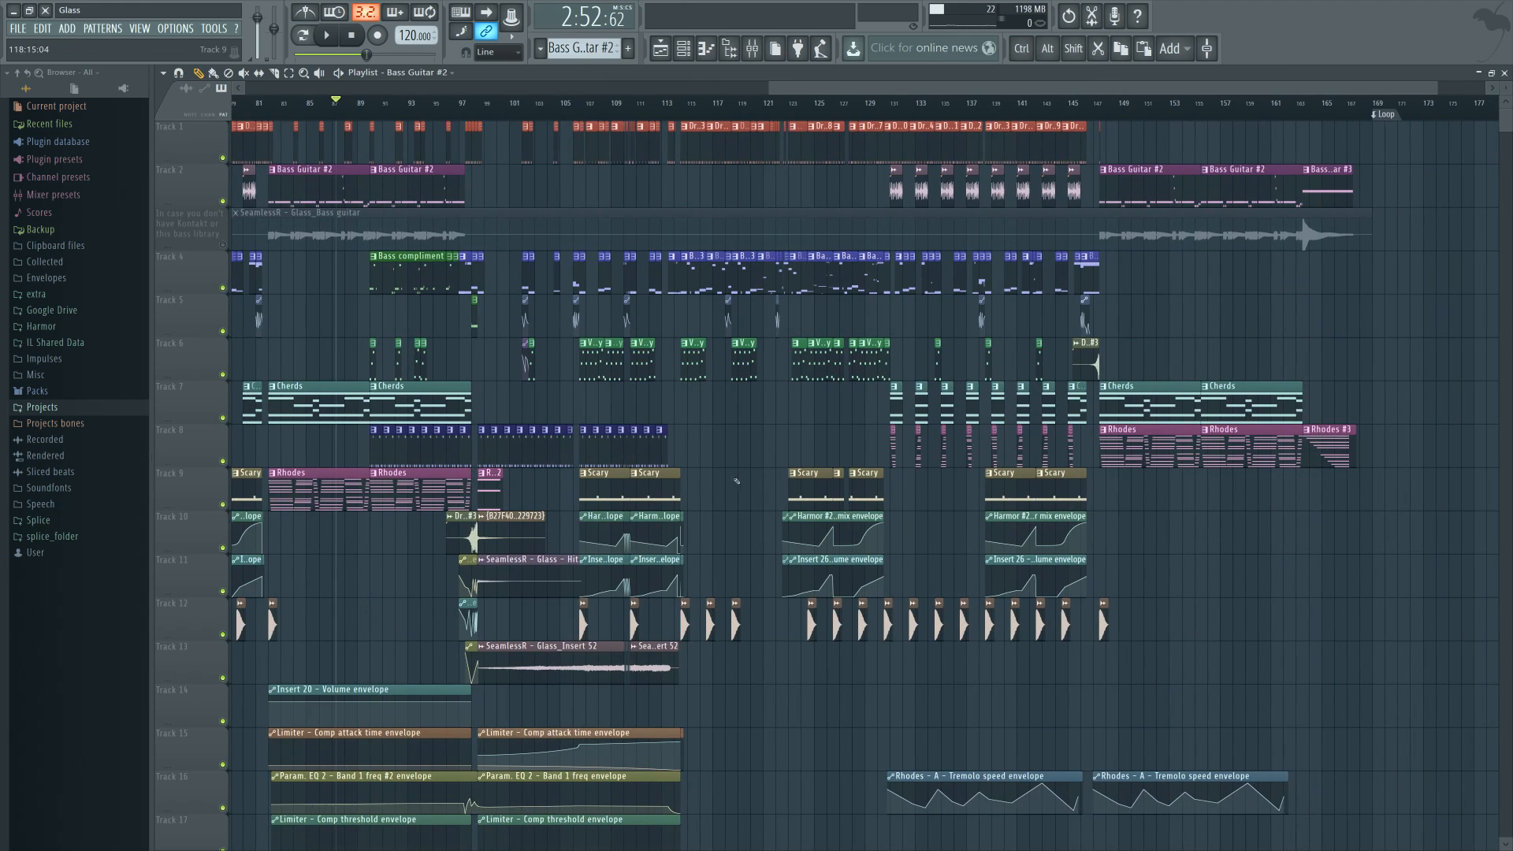
scroll(736, 480, "down", 7)
scroll(621, 516, "up", 4)
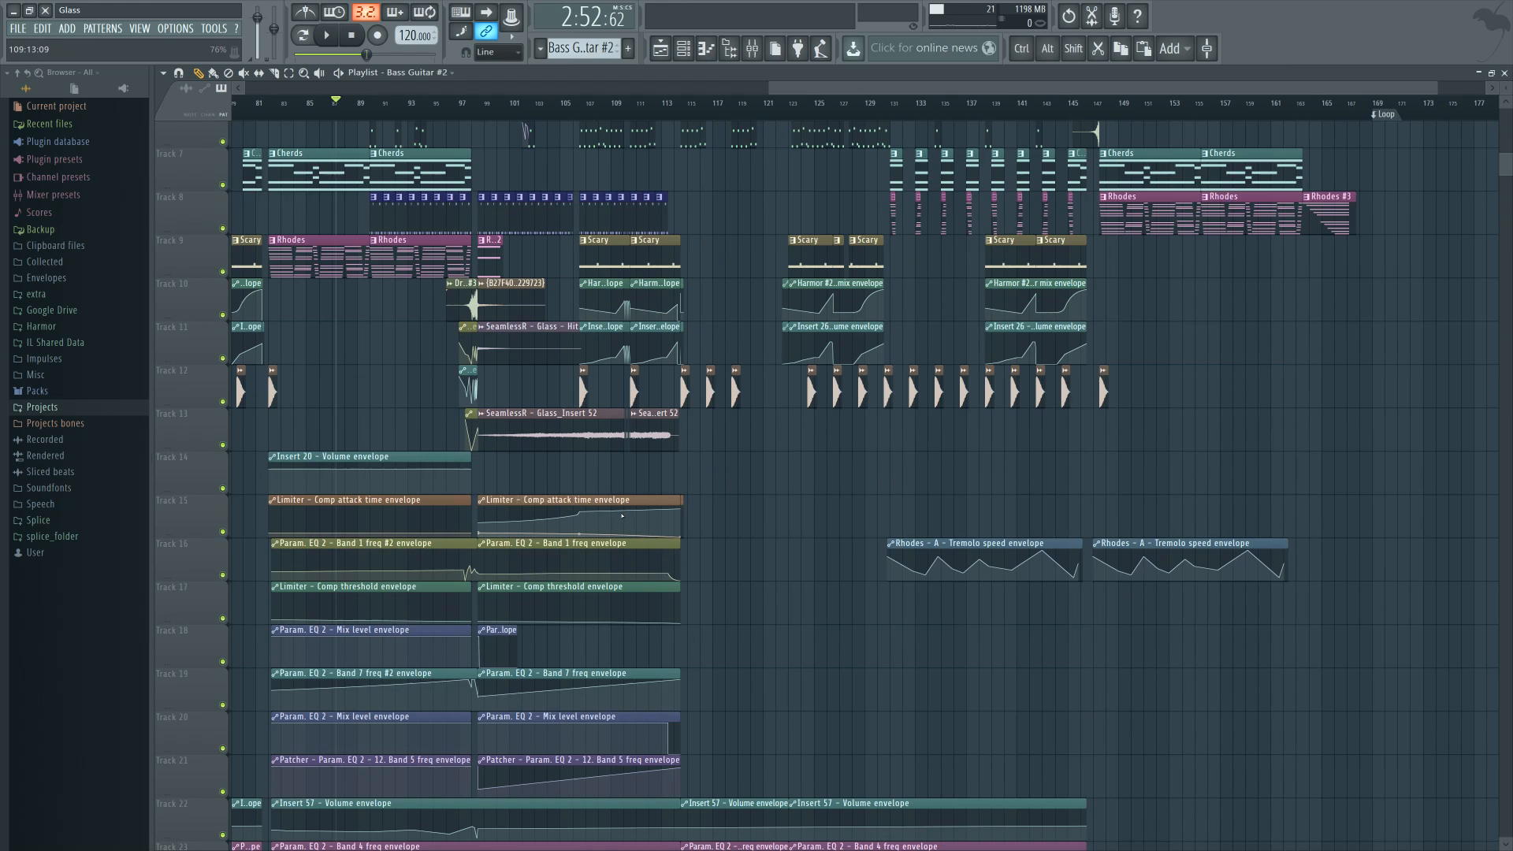
scroll(622, 516, "up", 5)
left_click(593, 106)
key("space")
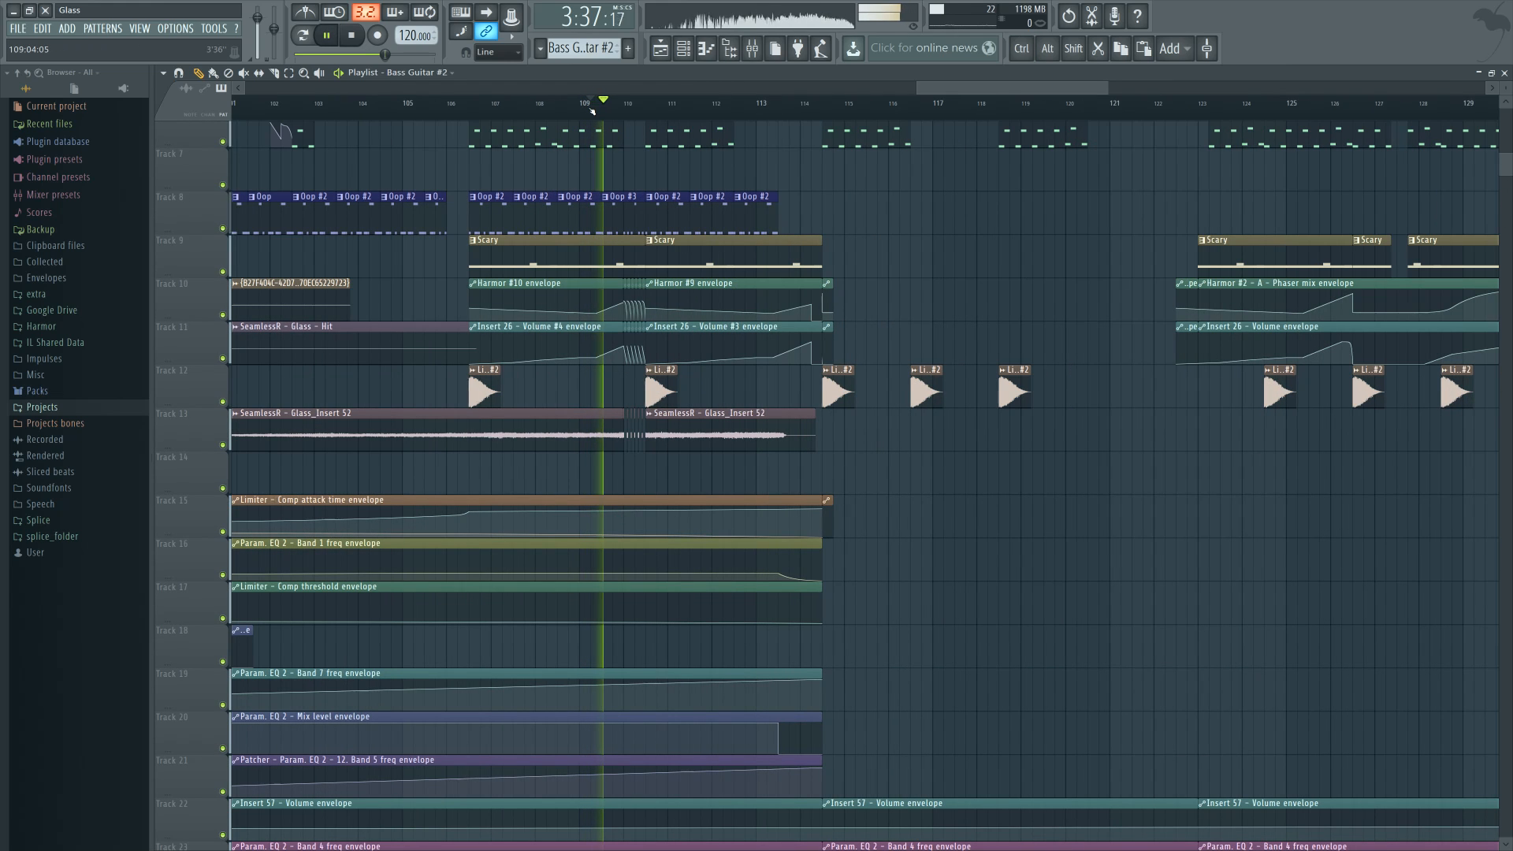
key("space")
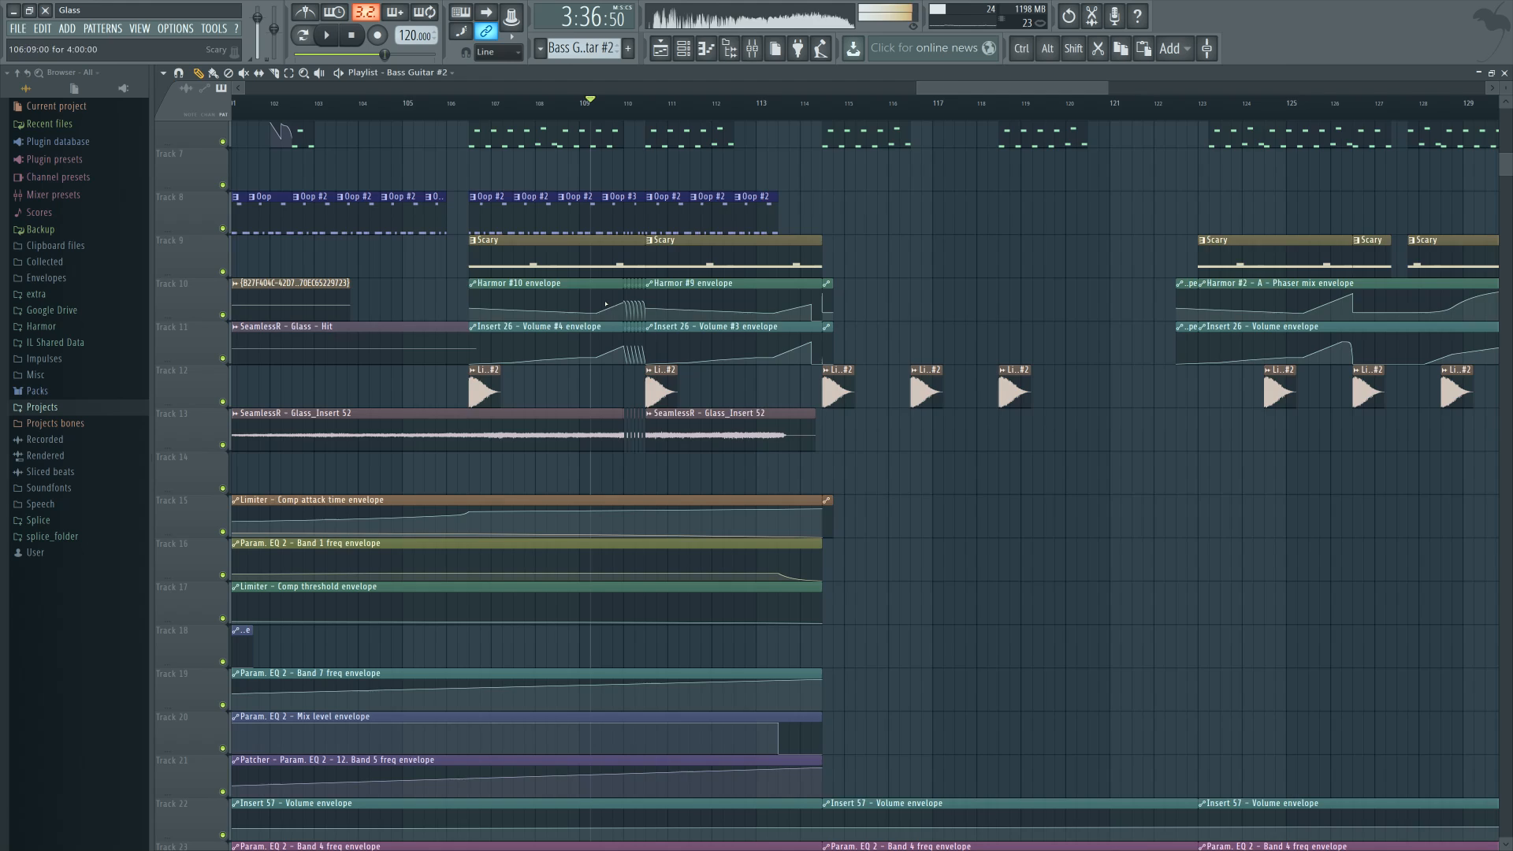
scroll(606, 304, "up", 6)
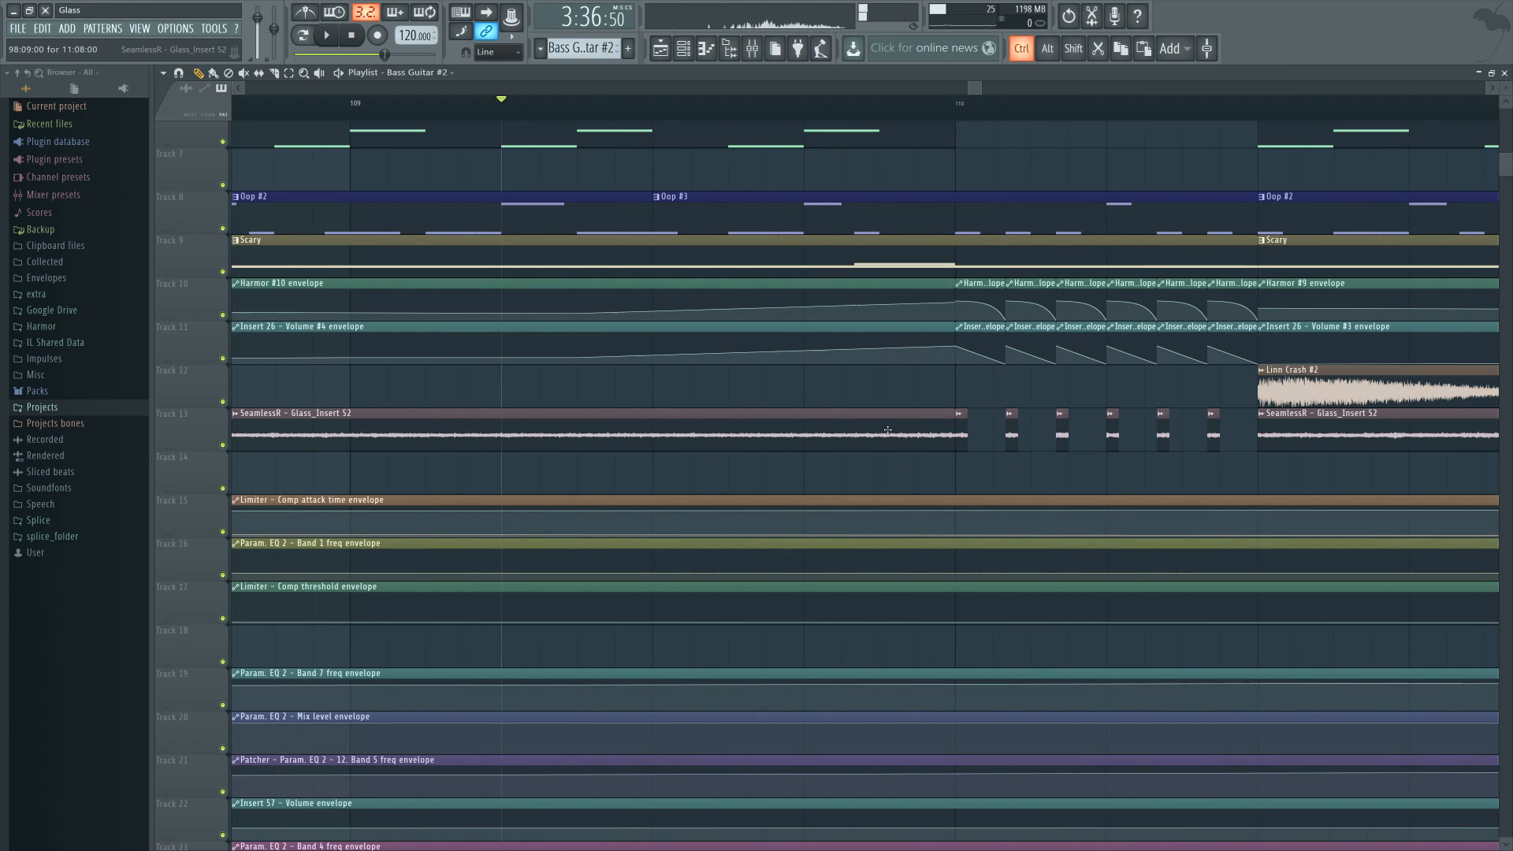
Highlight the chopped Glass_Insert 52 clips around bar 110 and clear the selection again
left_click_drag(887, 430, 1368, 455)
left_click(1123, 468, "ctrl")
left_click_drag(1103, 465, 893, 515)
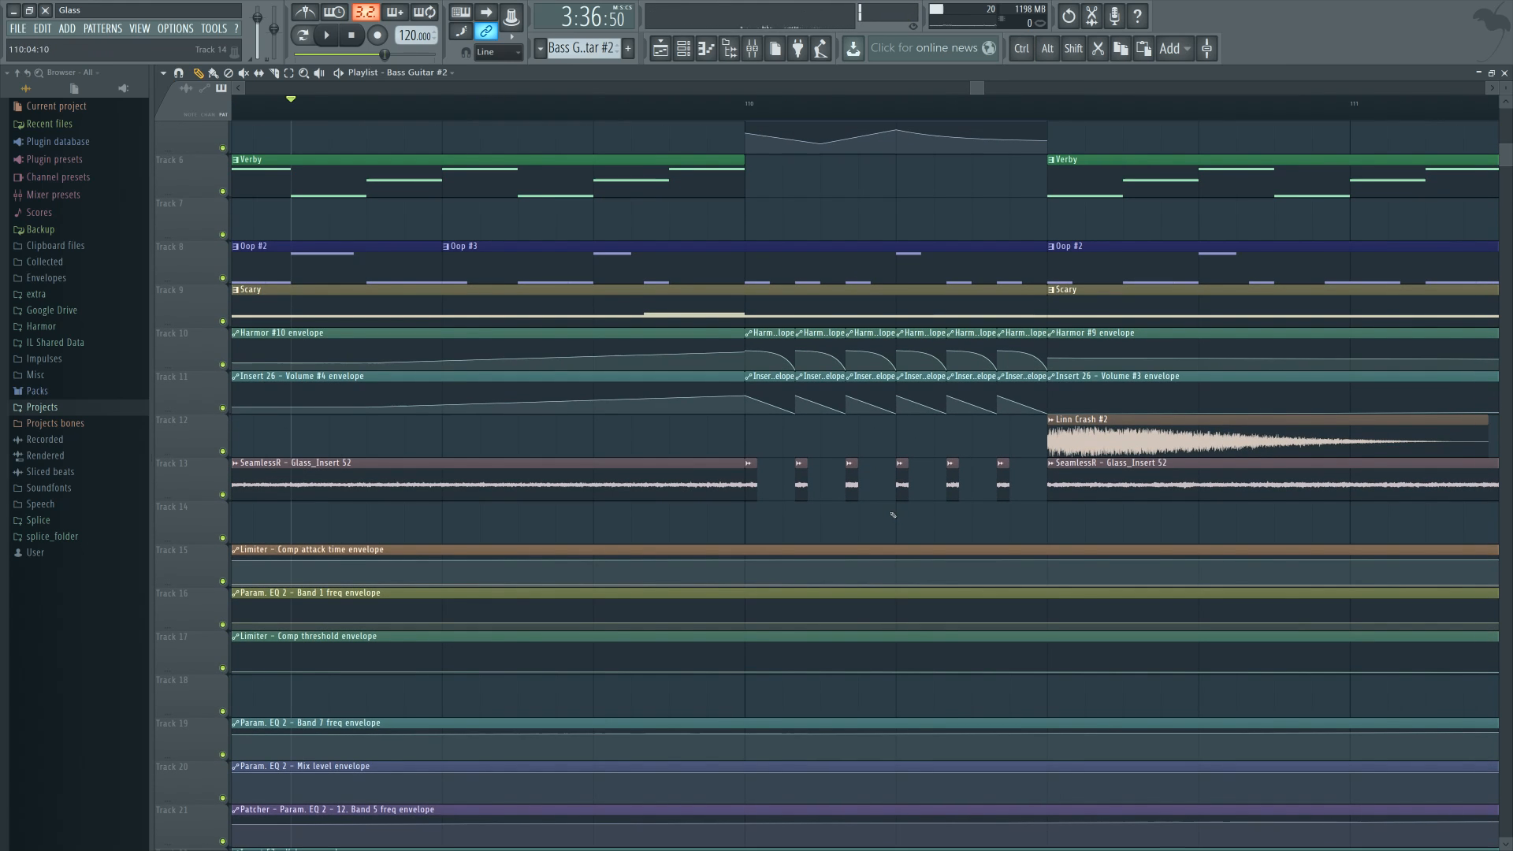
scroll(891, 511, "up", 4)
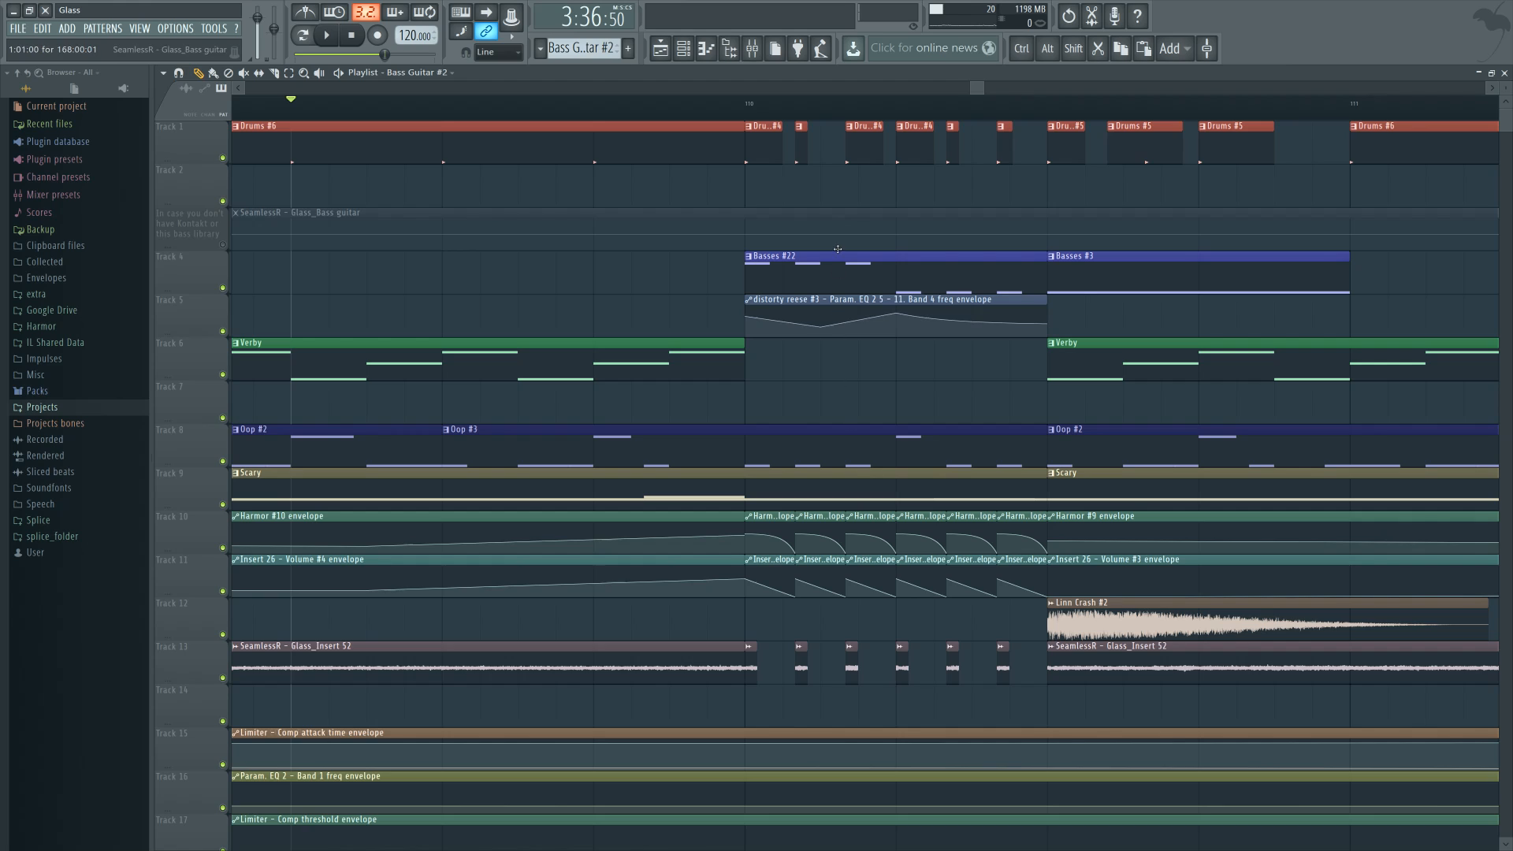
scroll(830, 380, "down", 2)
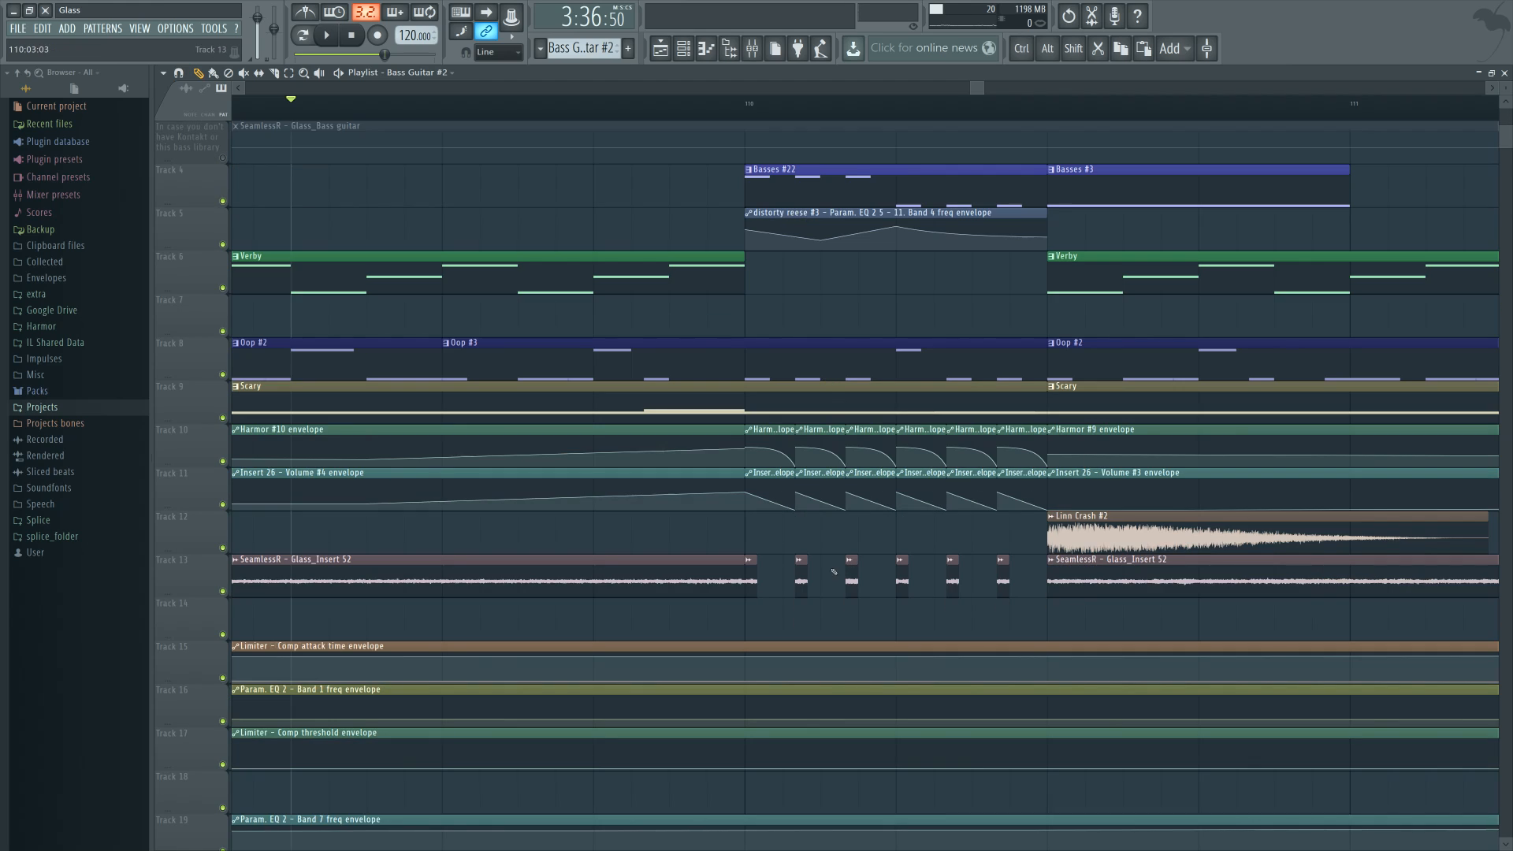
left_click_drag(711, 563, 1130, 588)
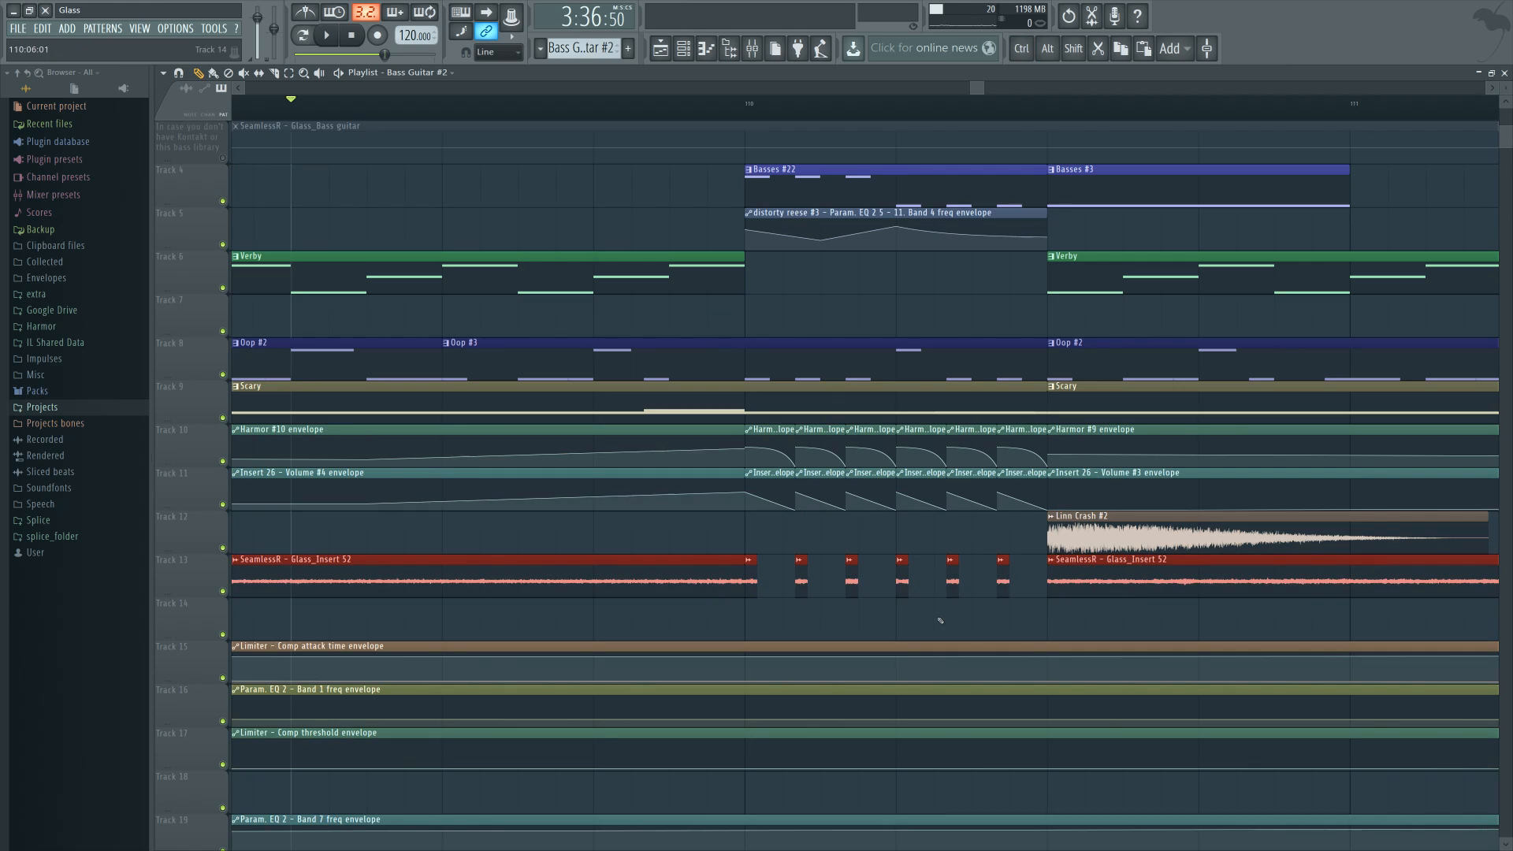
left_click(938, 622, "ctrl")
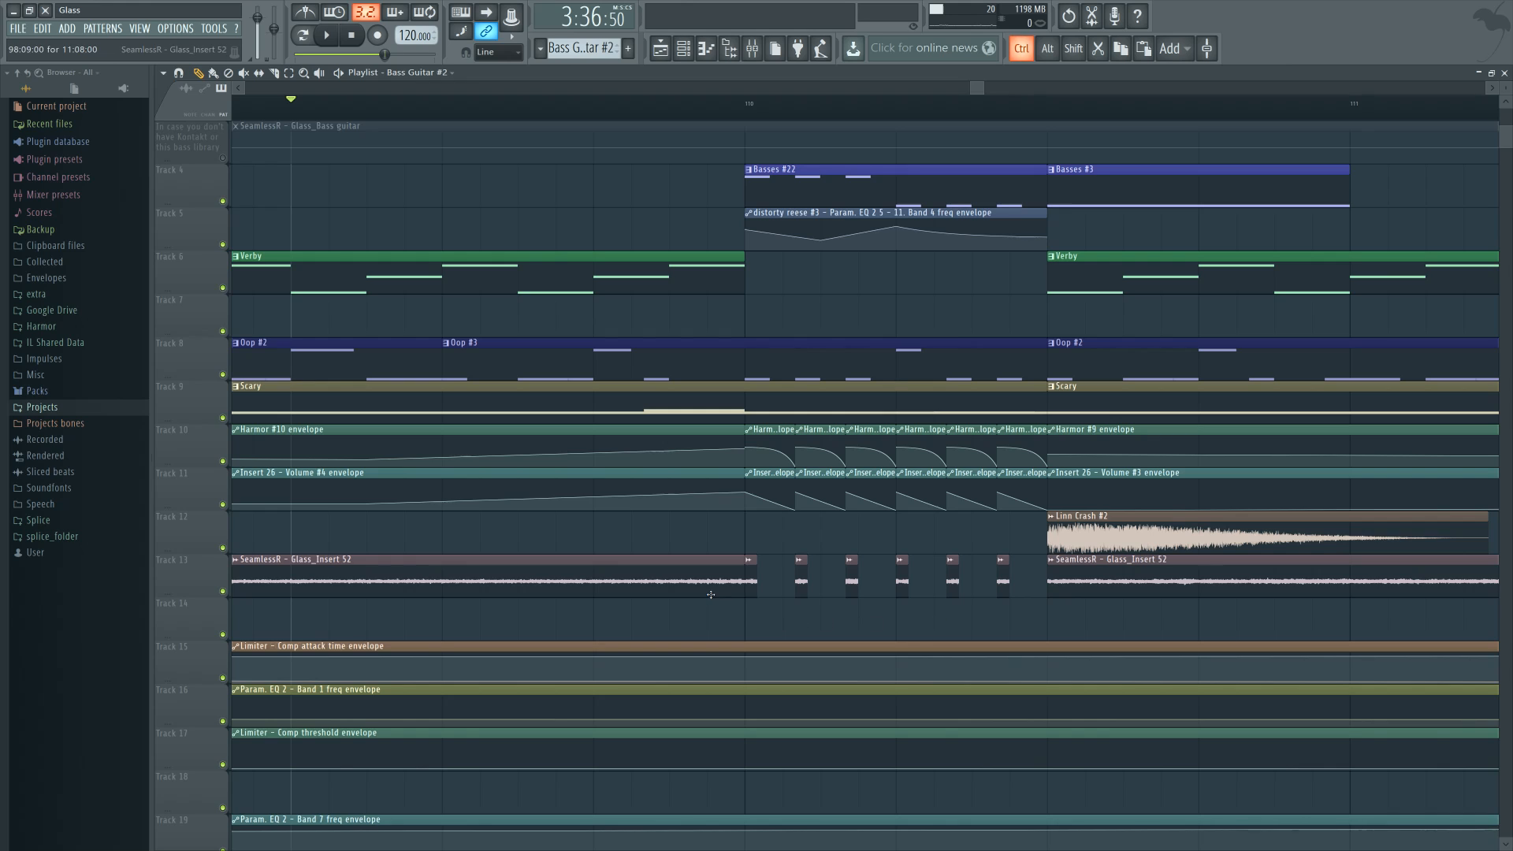
left_click_drag(709, 594, 1177, 602)
left_click(1012, 605)
scroll(1015, 606, "down", 3)
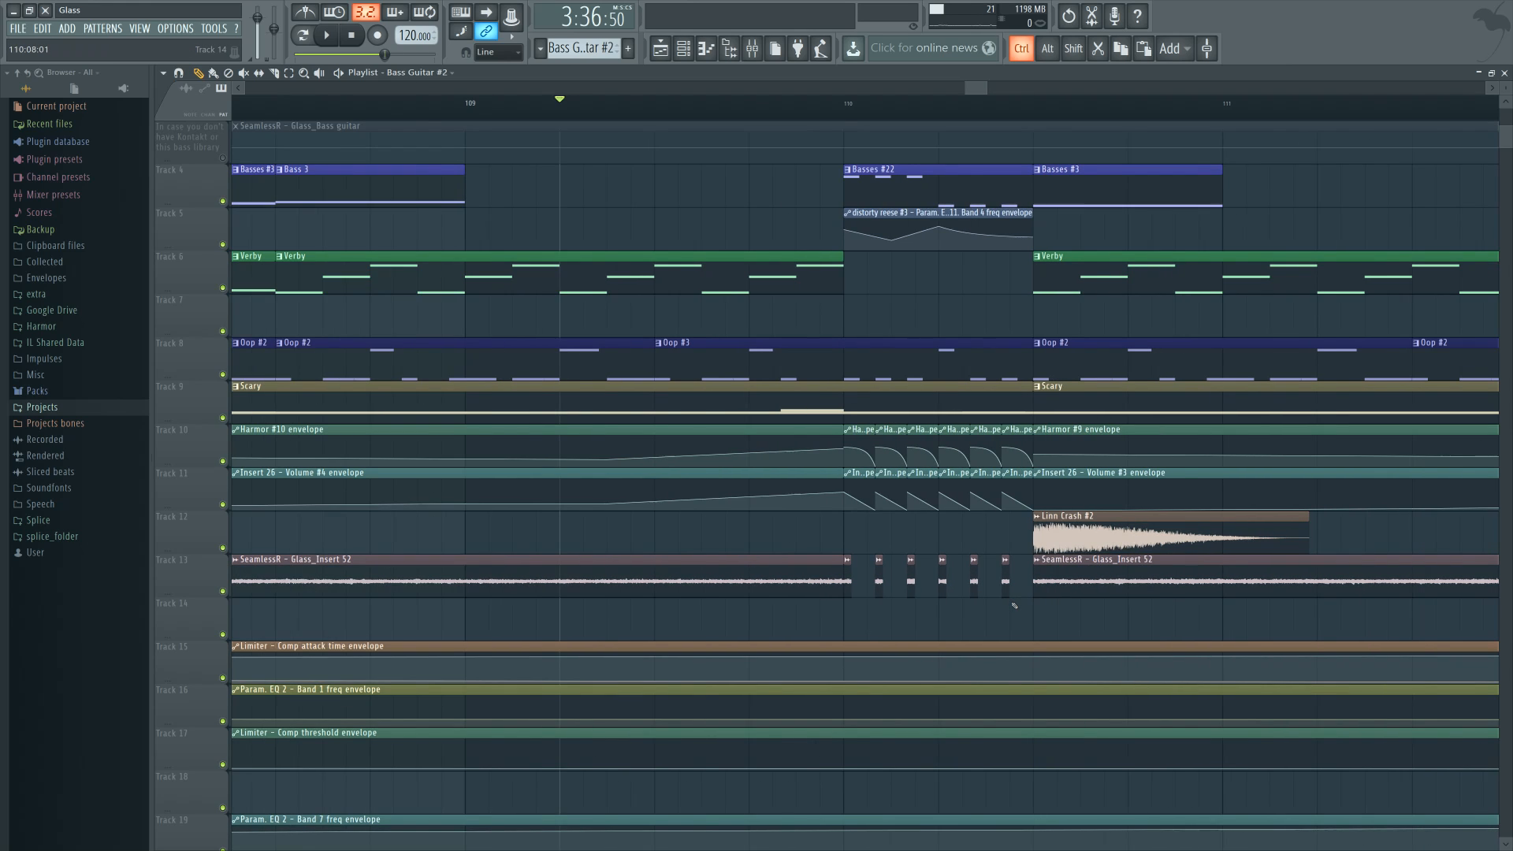
Play the song's ending from bar 163, where the Rhodes #3 clip starts, and stop past the last clips
left_click_drag(887, 384, 784, 524)
scroll(995, 524, "down", 8)
left_click_drag(1243, 544, 1024, 544)
key("space")
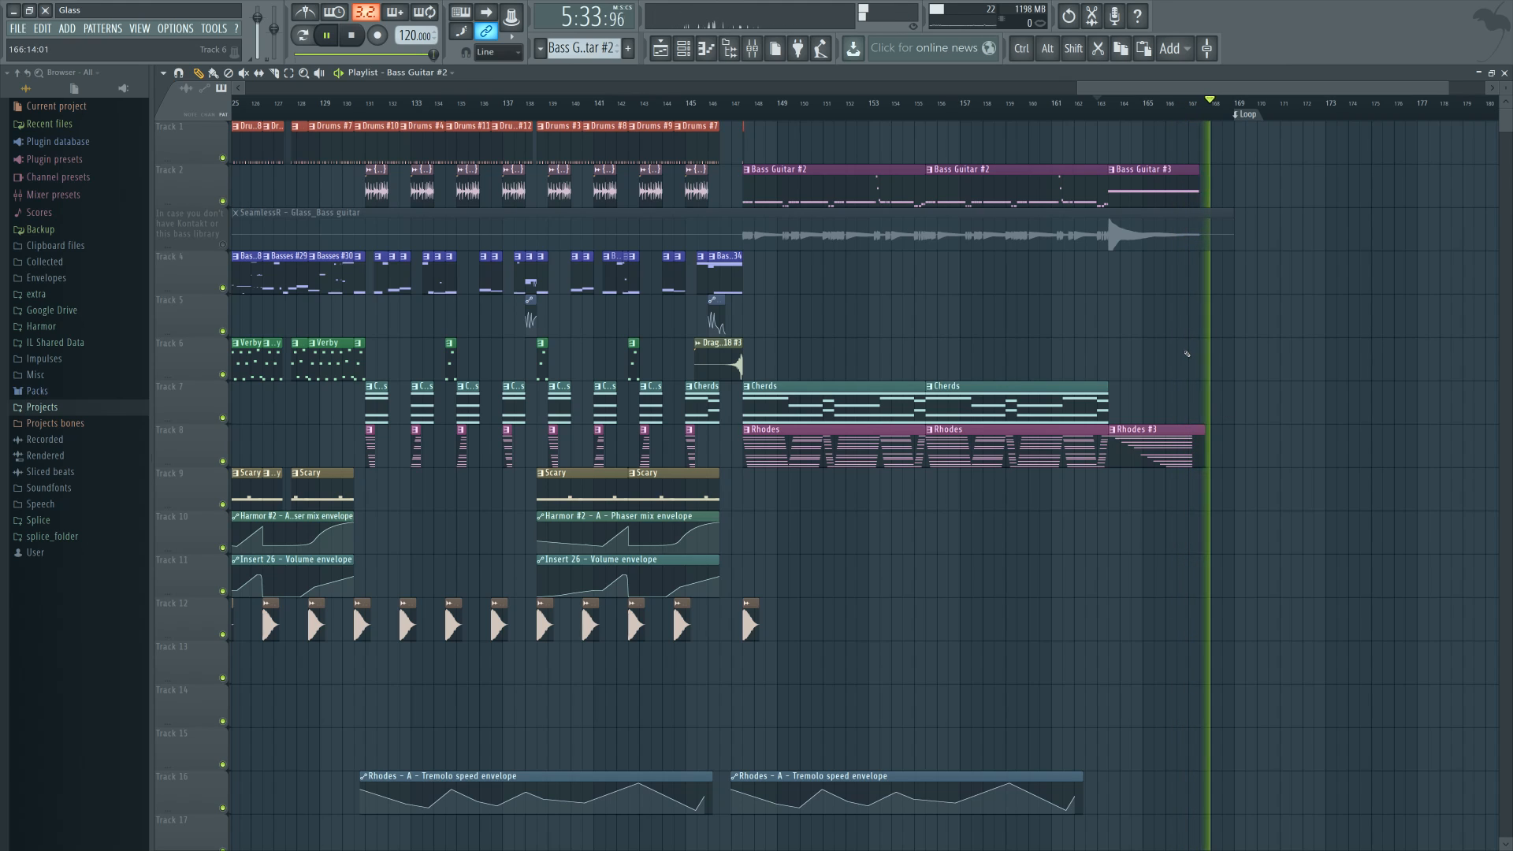
key("space")
Mute the Rhodes #3 clip, play a short excerpt of the ending without it, and unmute the clip
right_click(1169, 438, "alt")
key("space")
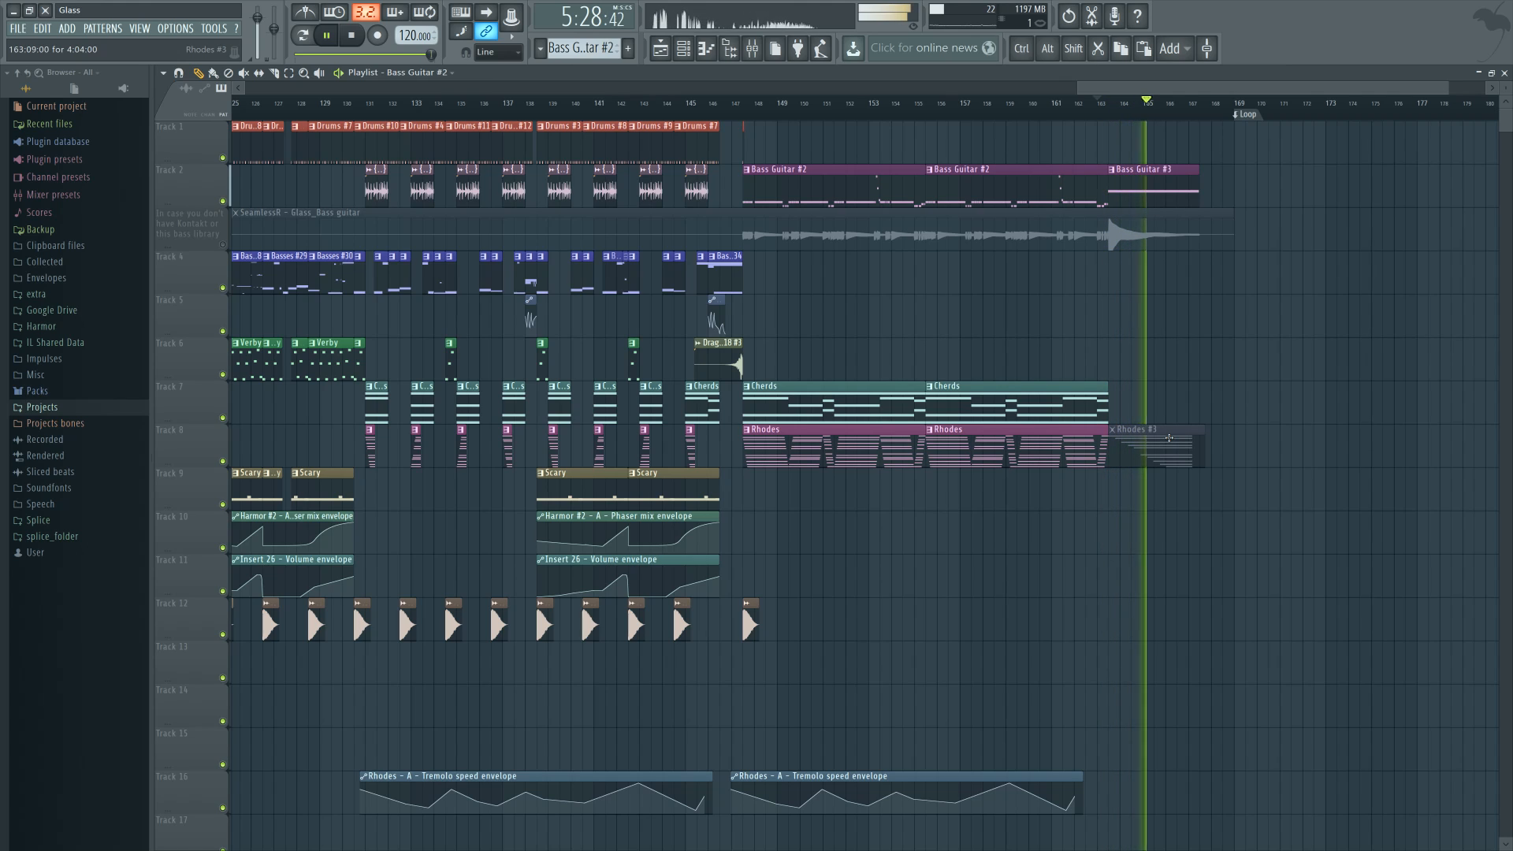
key("space")
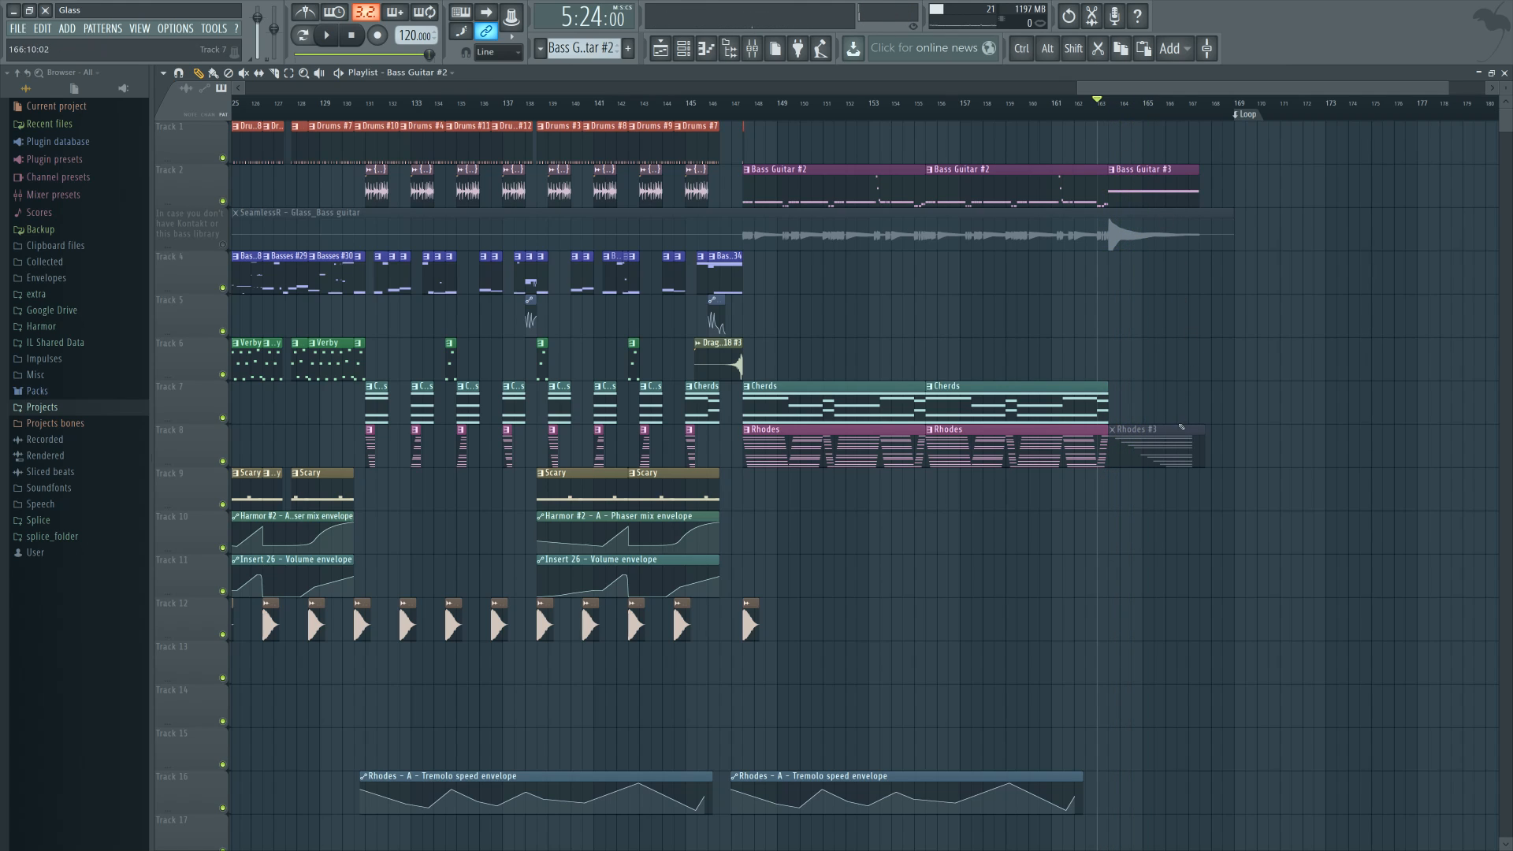
right_click(1138, 446, "alt")
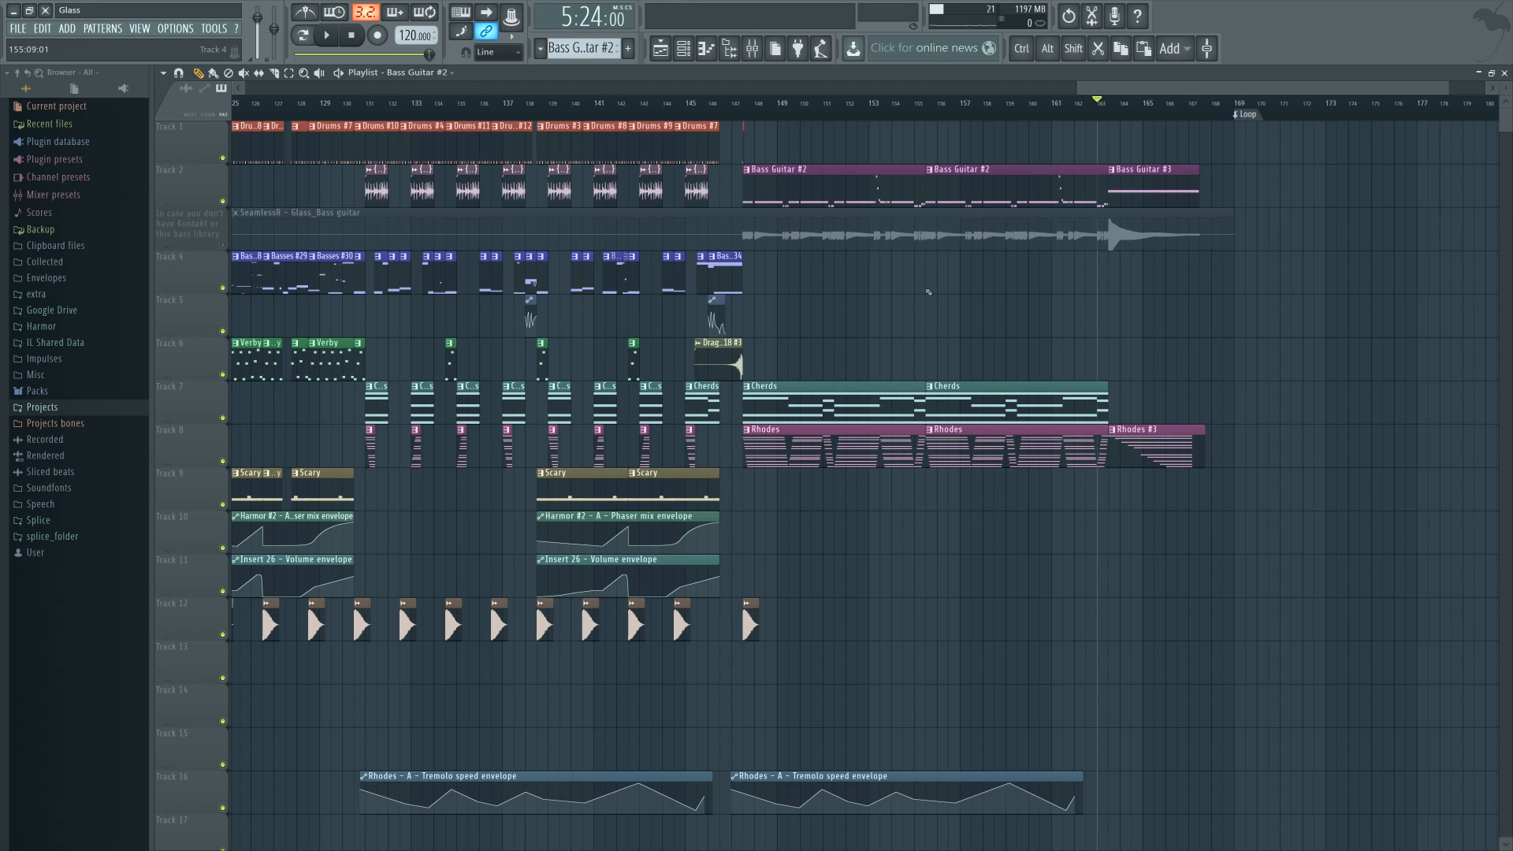
Examine the automation envelopes on tracks 14 to 25 in the early part of the song and play a short excerpt from bar 17
scroll(929, 292, "down", 2)
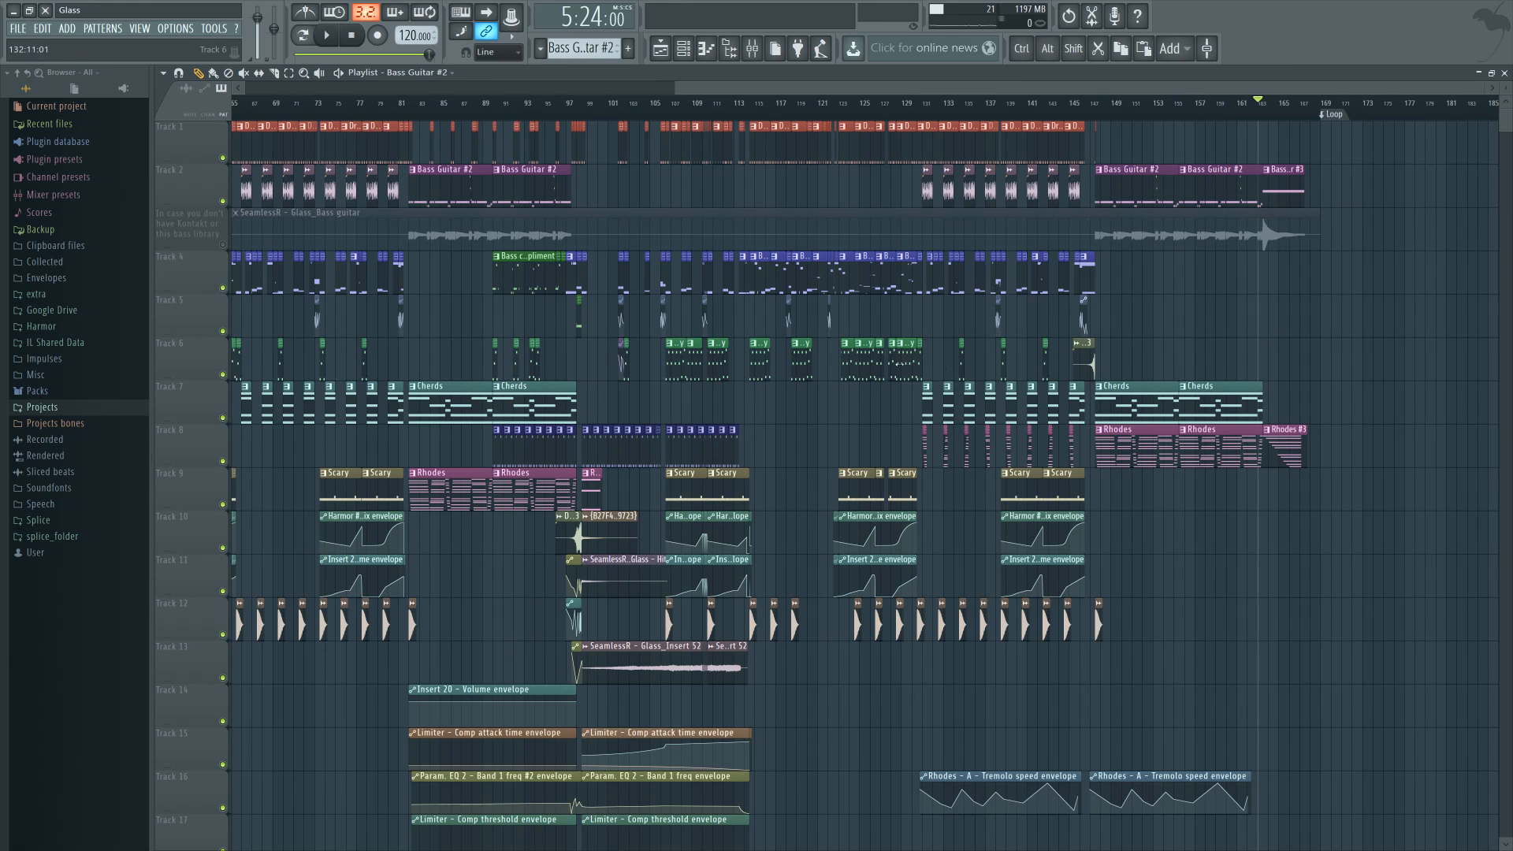
scroll(1137, 592, "left", 5)
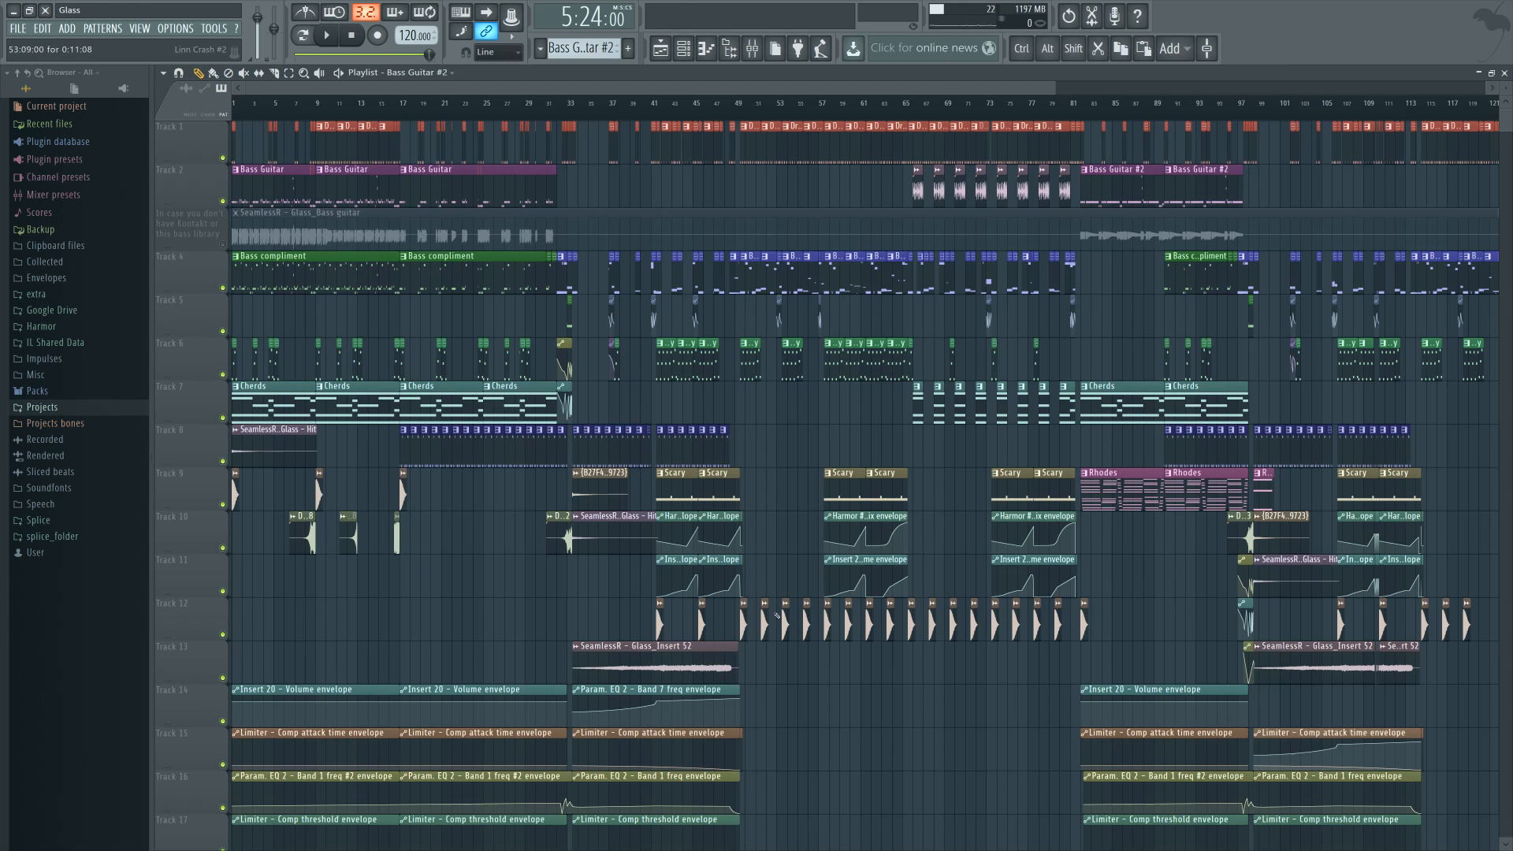
scroll(1147, 612, "down", 5)
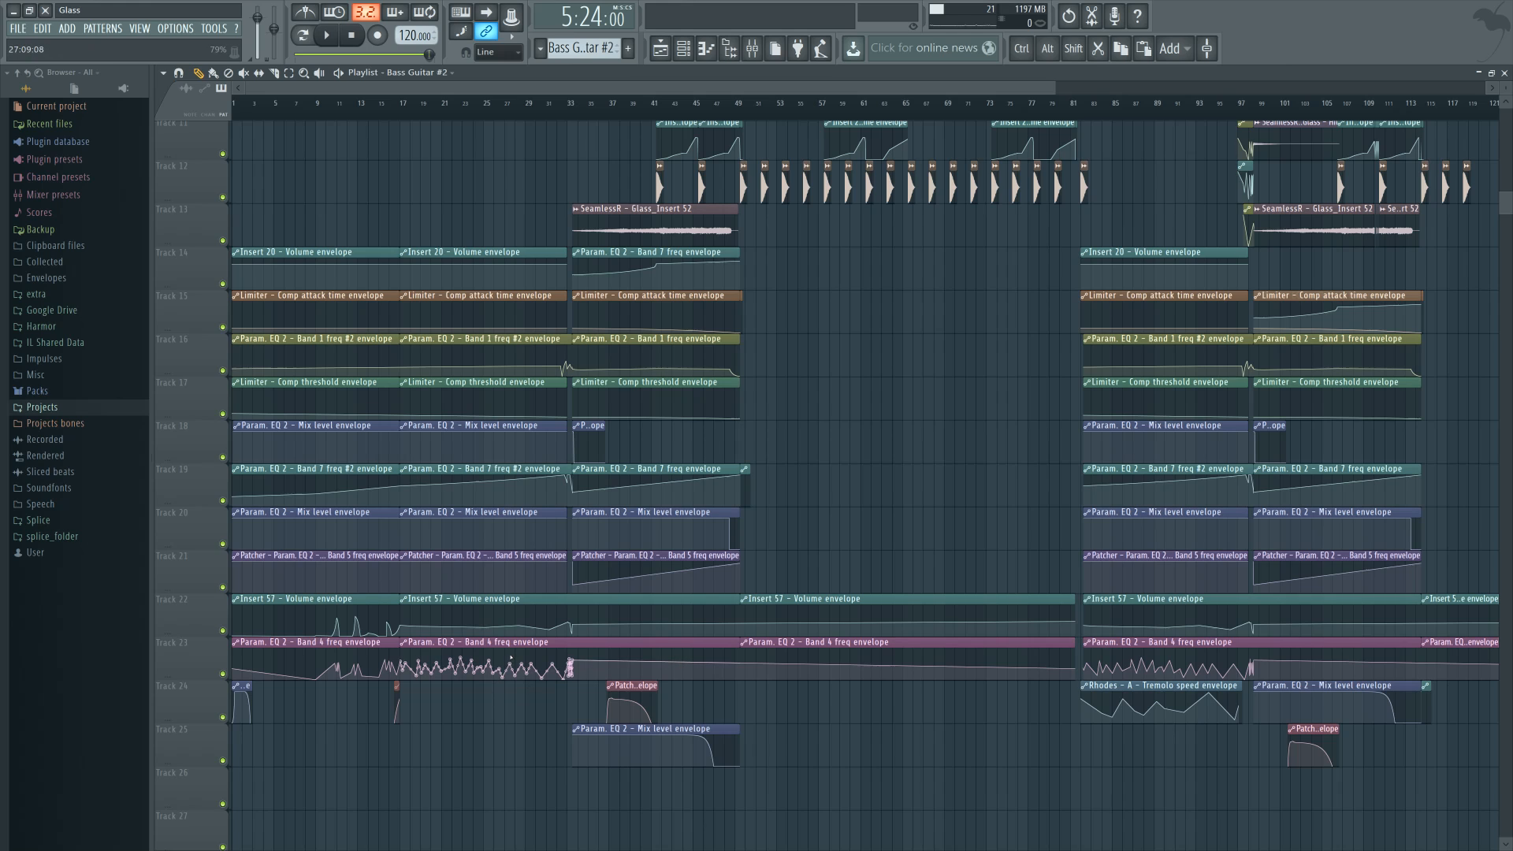
left_click(512, 645)
scroll(513, 643, "up", 5)
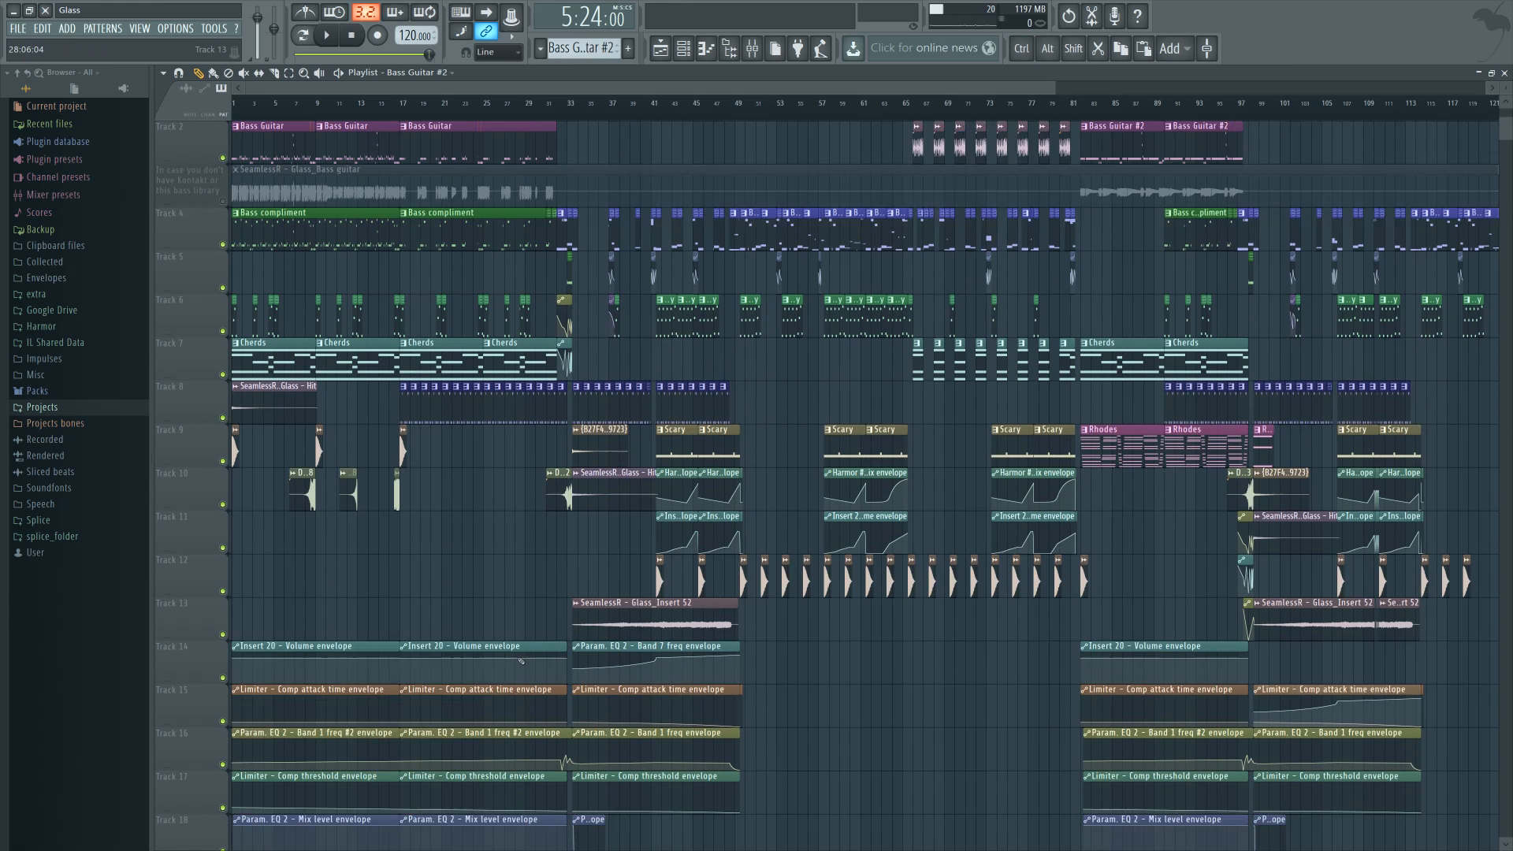
left_click(400, 114)
scroll(505, 551, "down", 5)
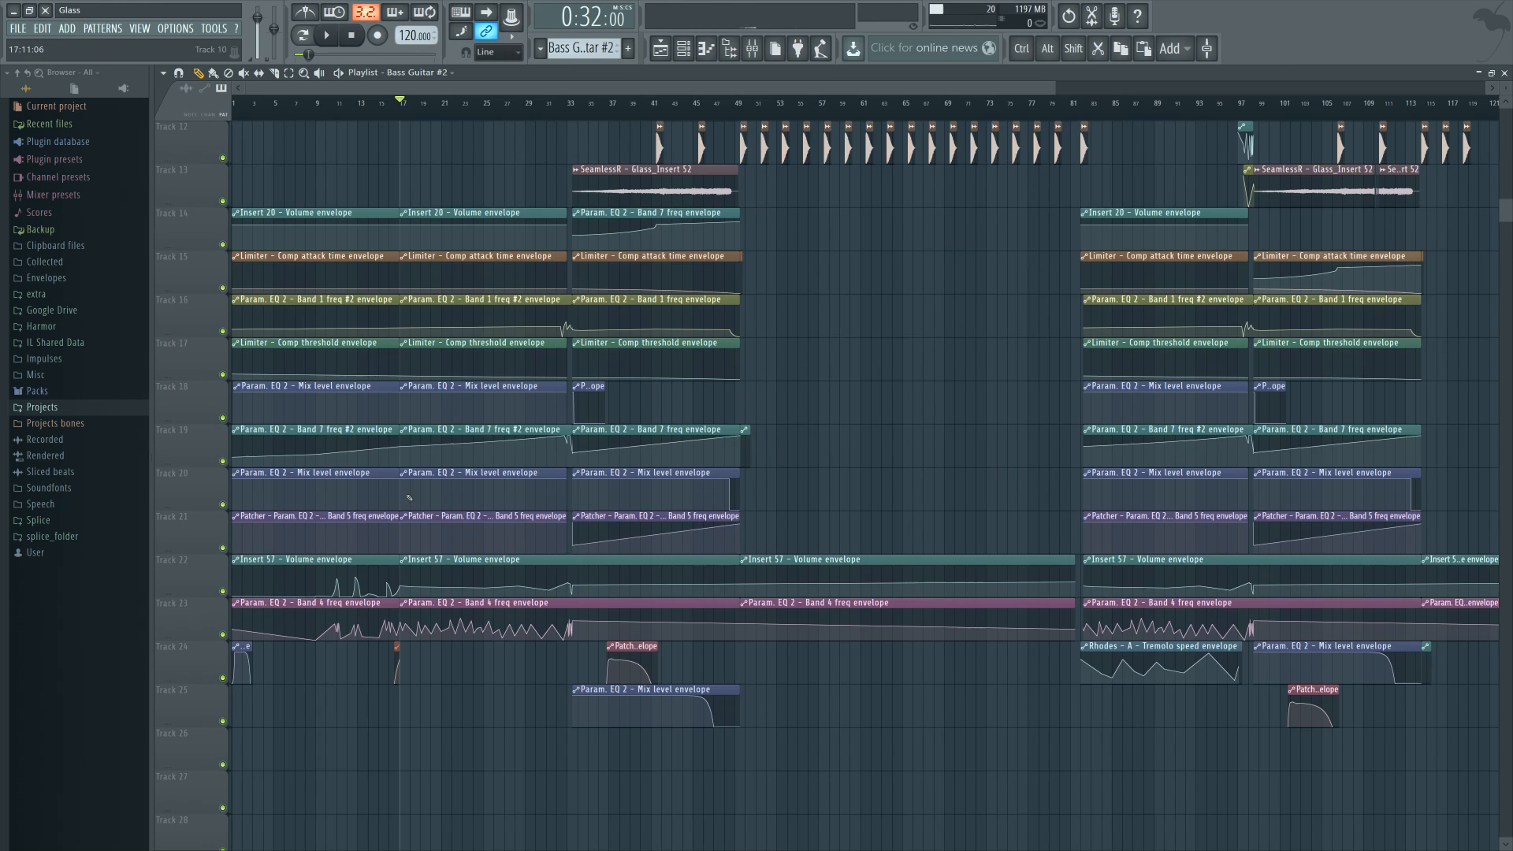
scroll(434, 627, "up", 5)
scroll(385, 244, "up", 3)
key("space")
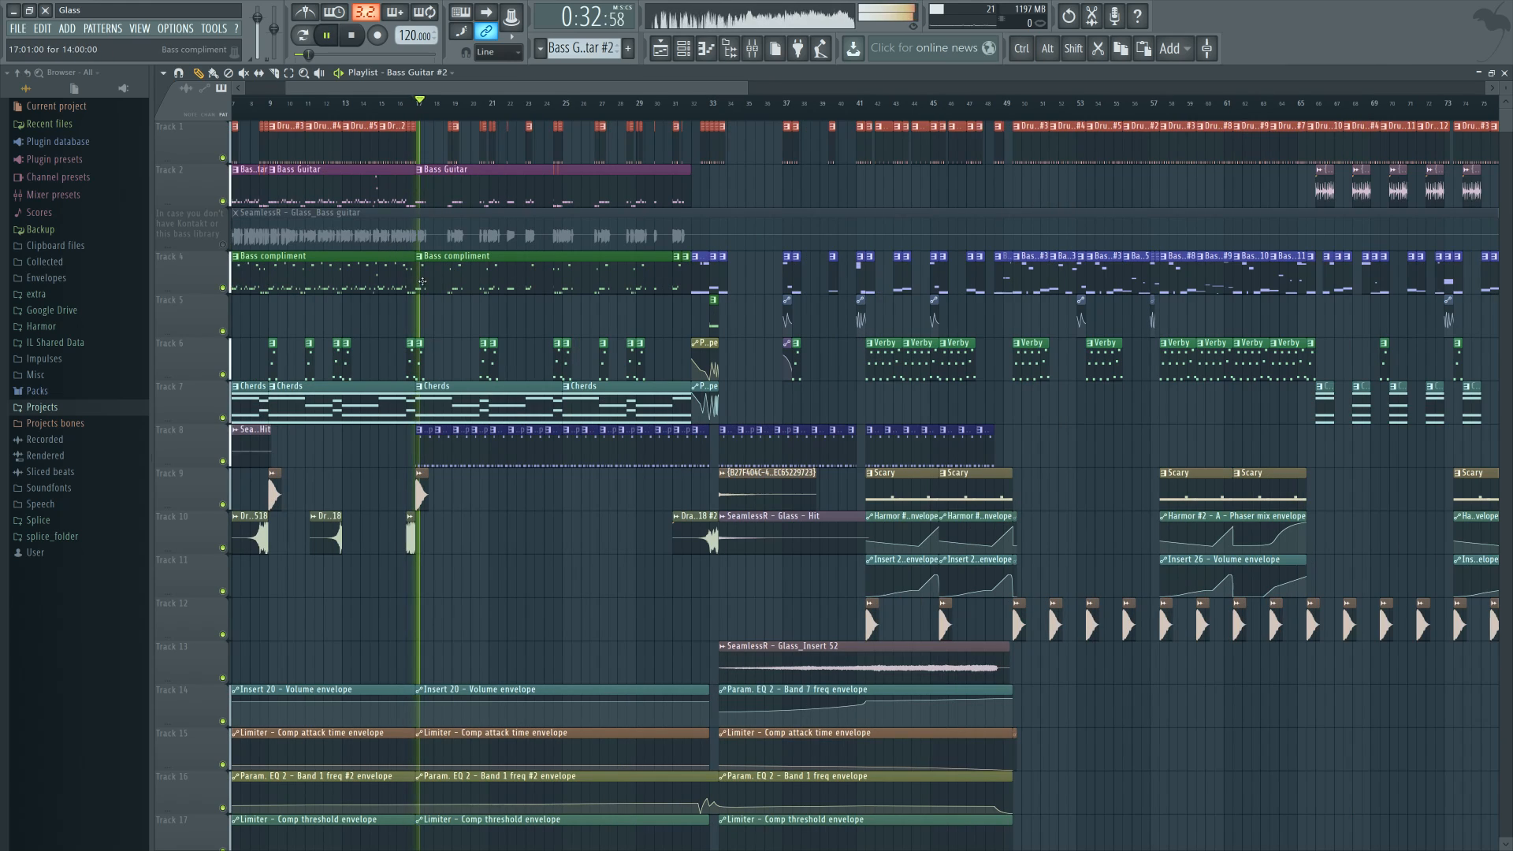
key("space")
Show the channel rack, select the channels from Bass 1 to Bass 6, and open the Bass 4 channel's Patcher map
left_click_drag(465, 564, 635, 569)
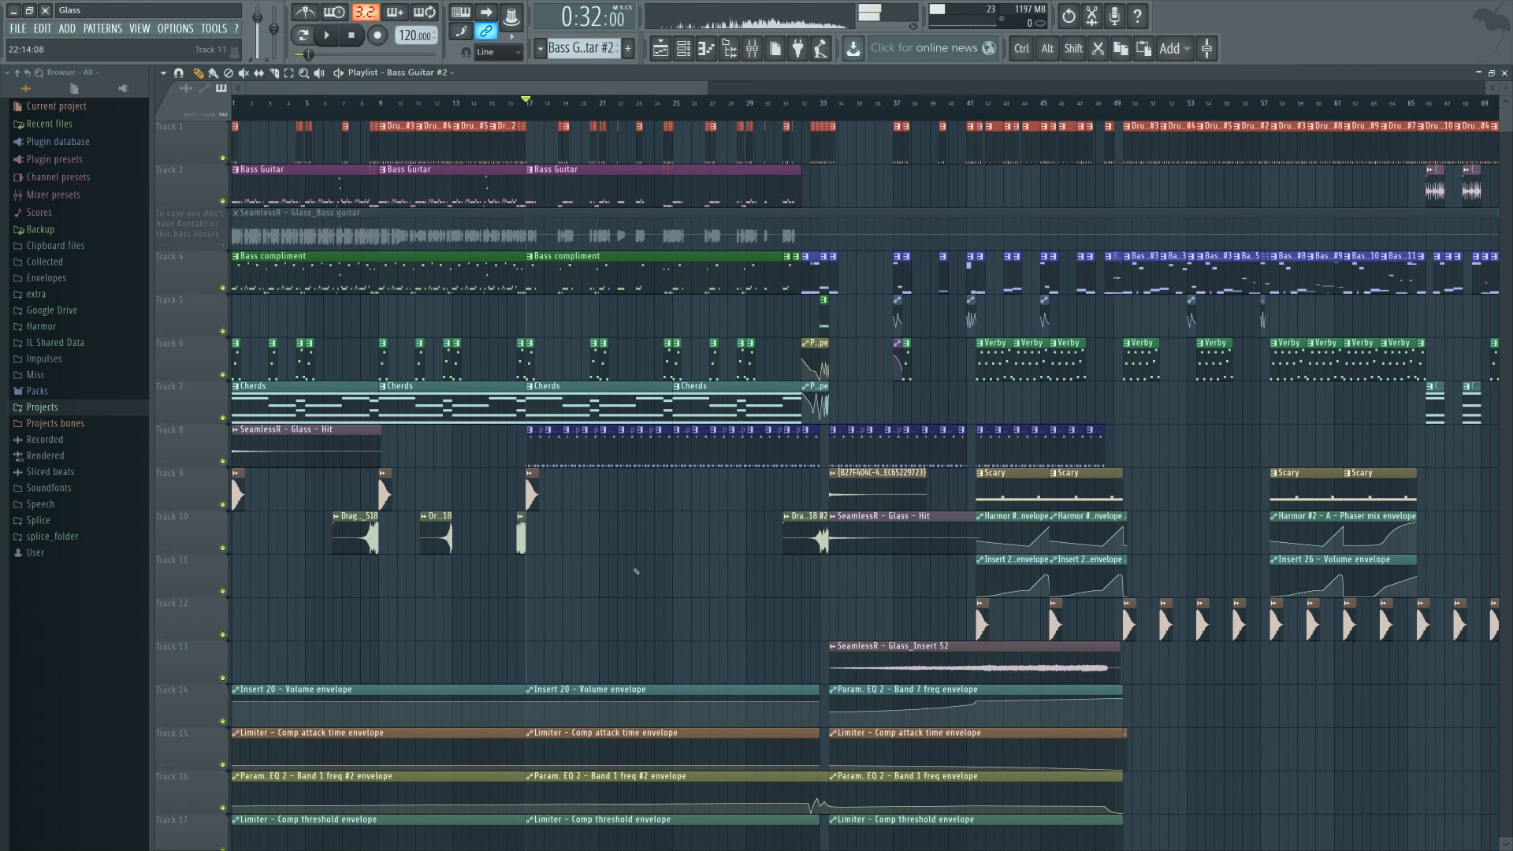
left_click_drag(771, 591, 437, 596)
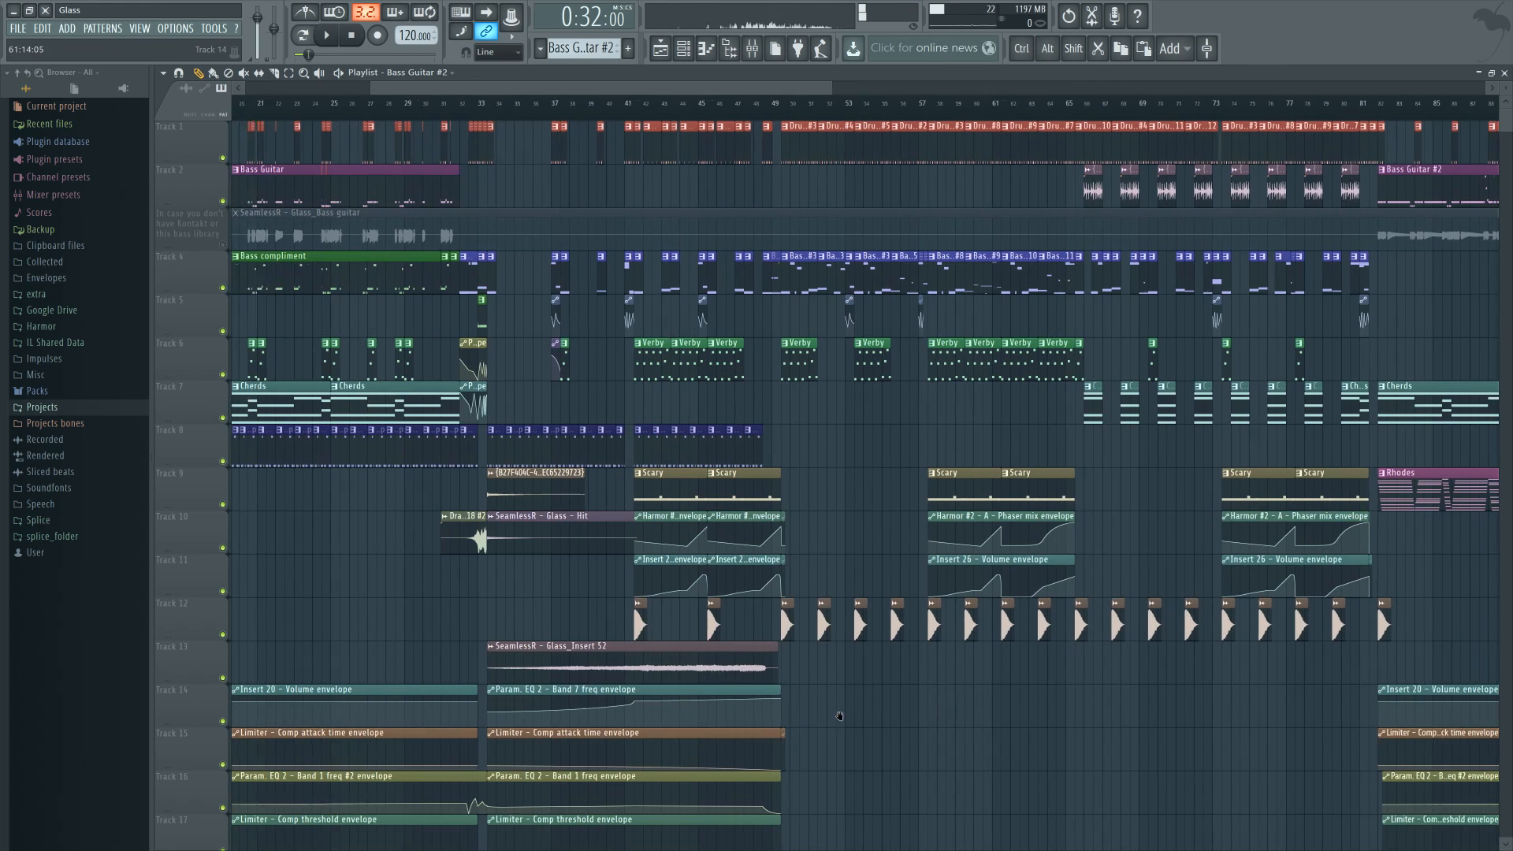
left_click_drag(841, 716, 420, 709)
left_click_drag(1020, 611, 956, 619)
left_click_drag(621, 579, 745, 569)
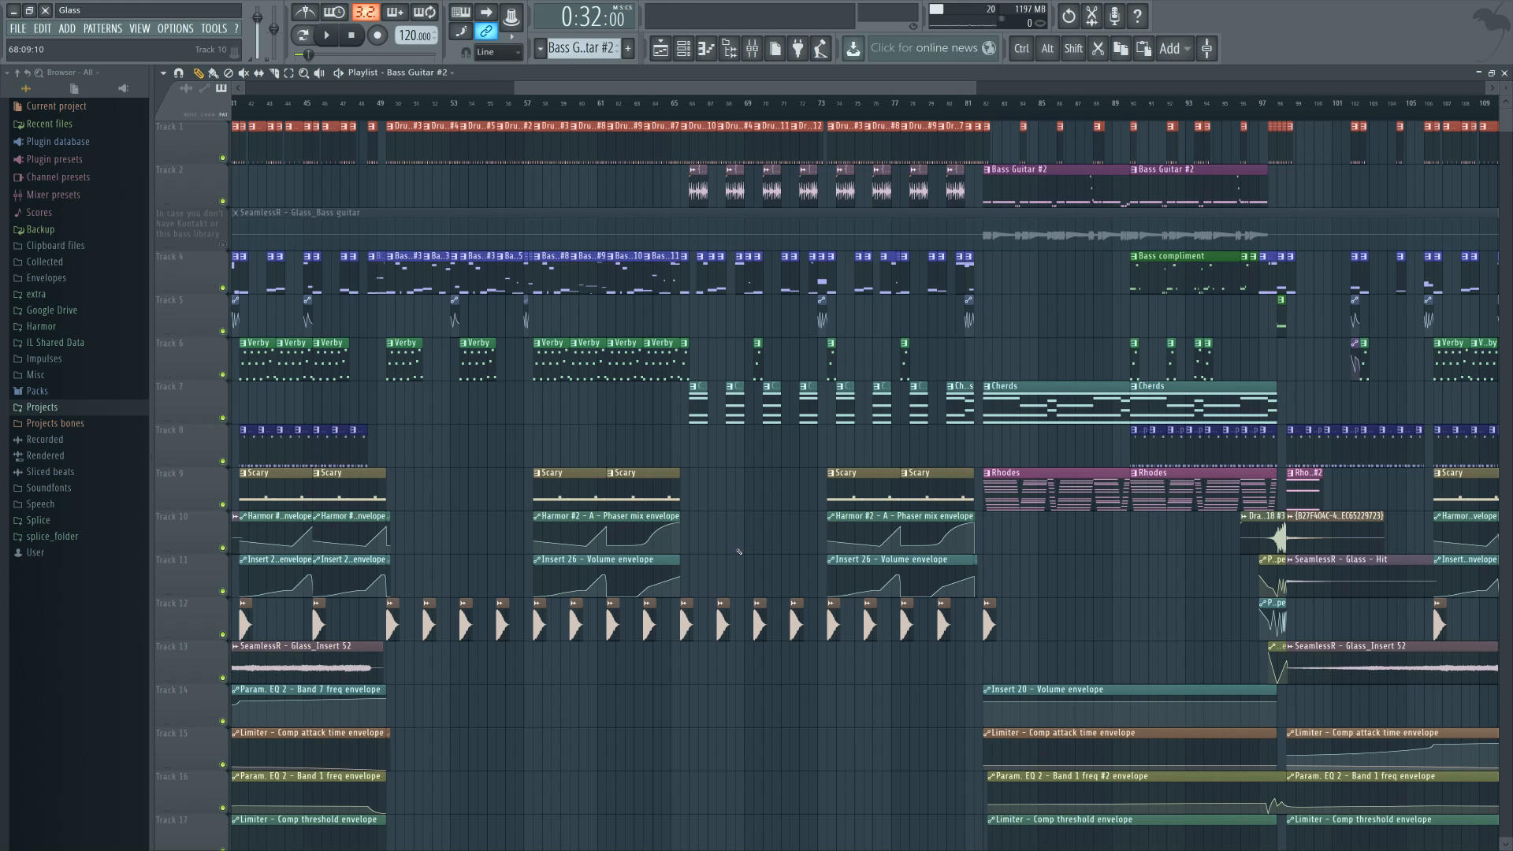
left_click(684, 49)
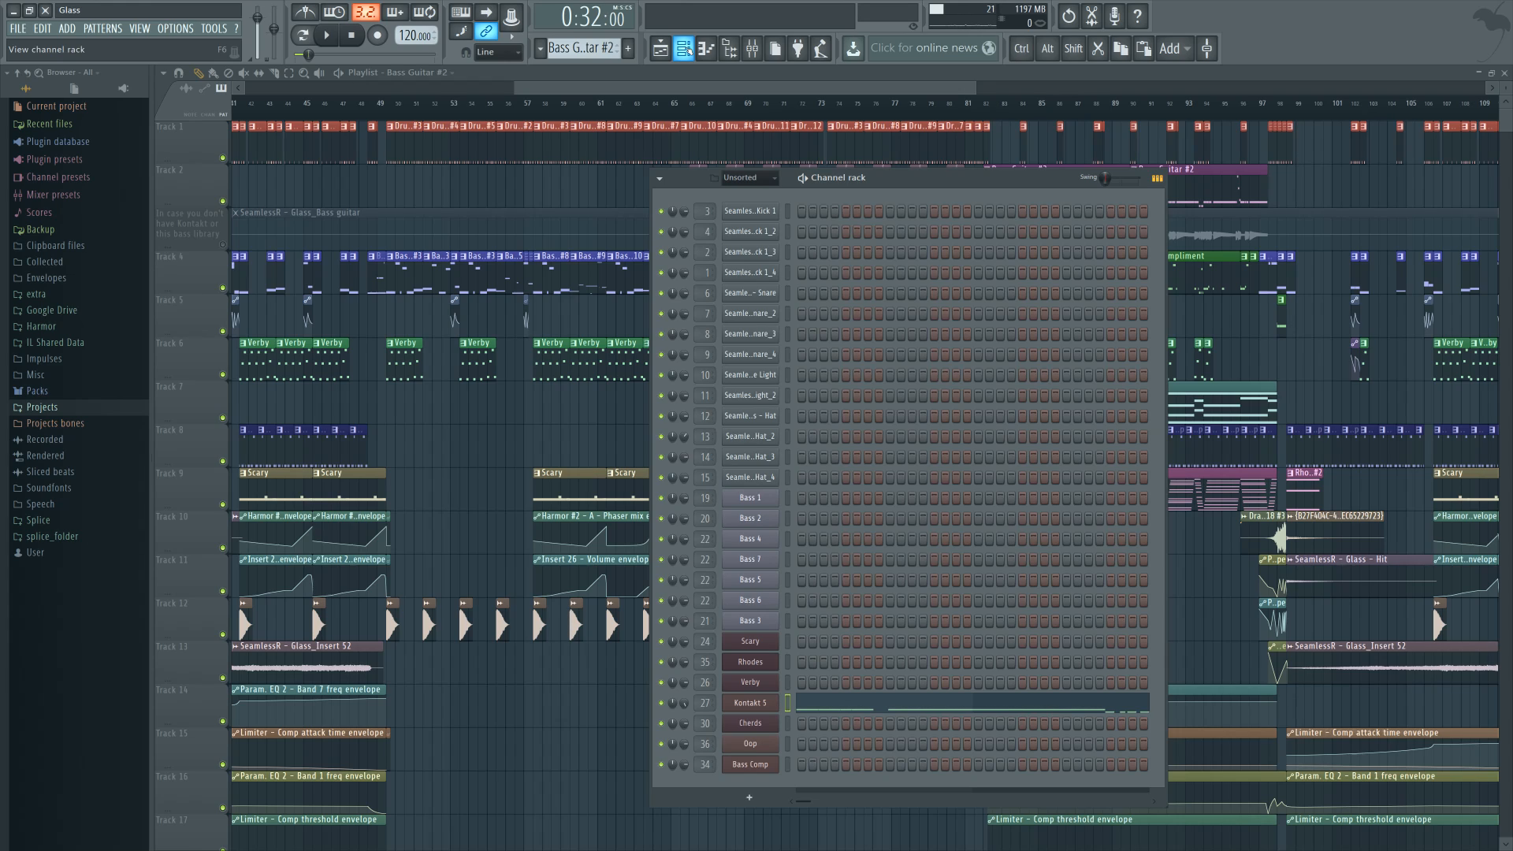
left_click_drag(787, 497, 792, 612)
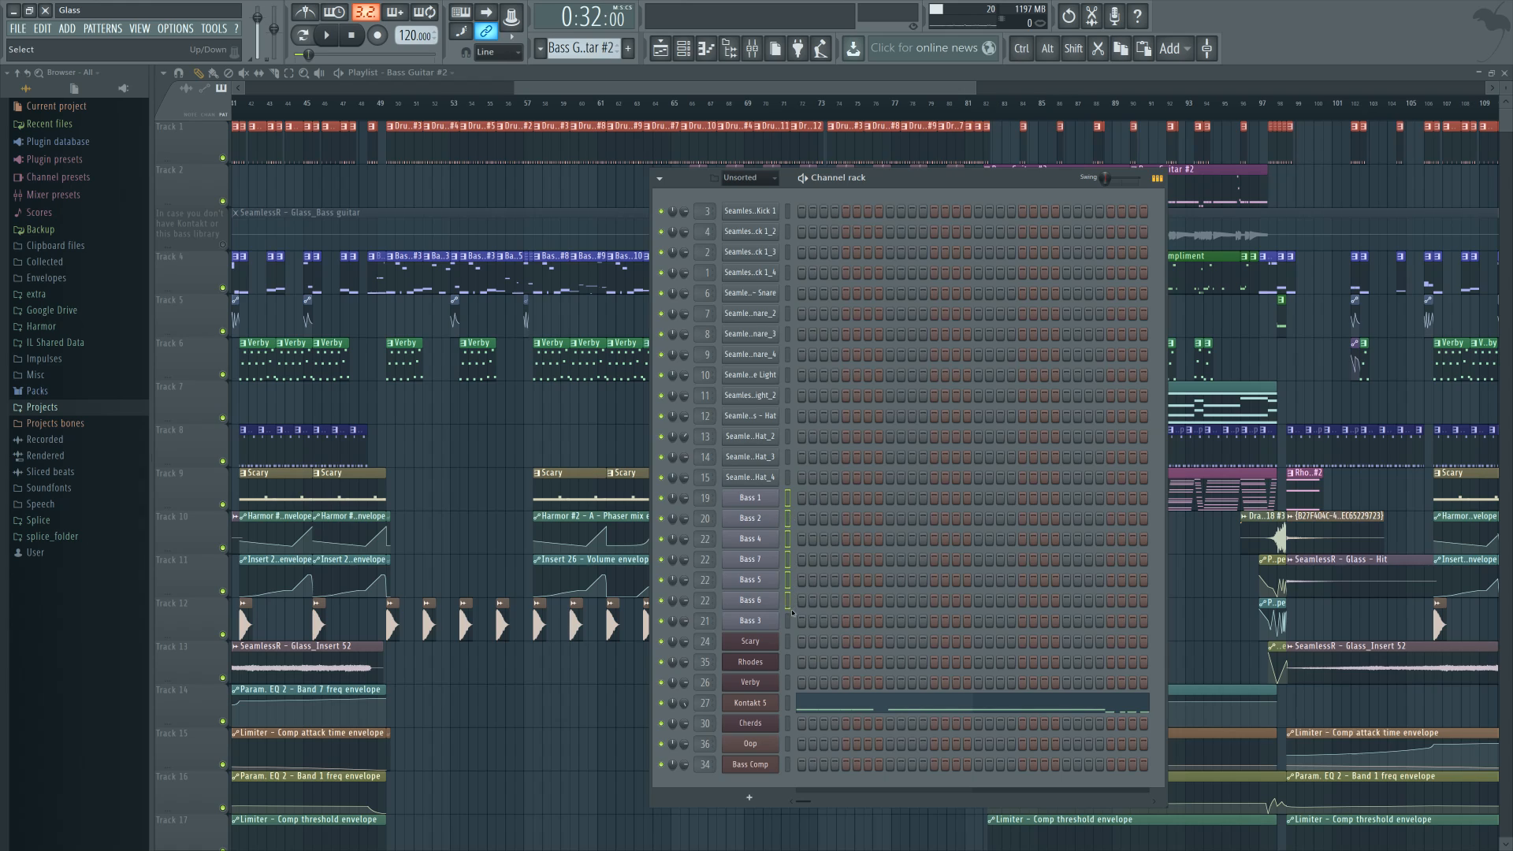
left_click(788, 541)
left_click(765, 539)
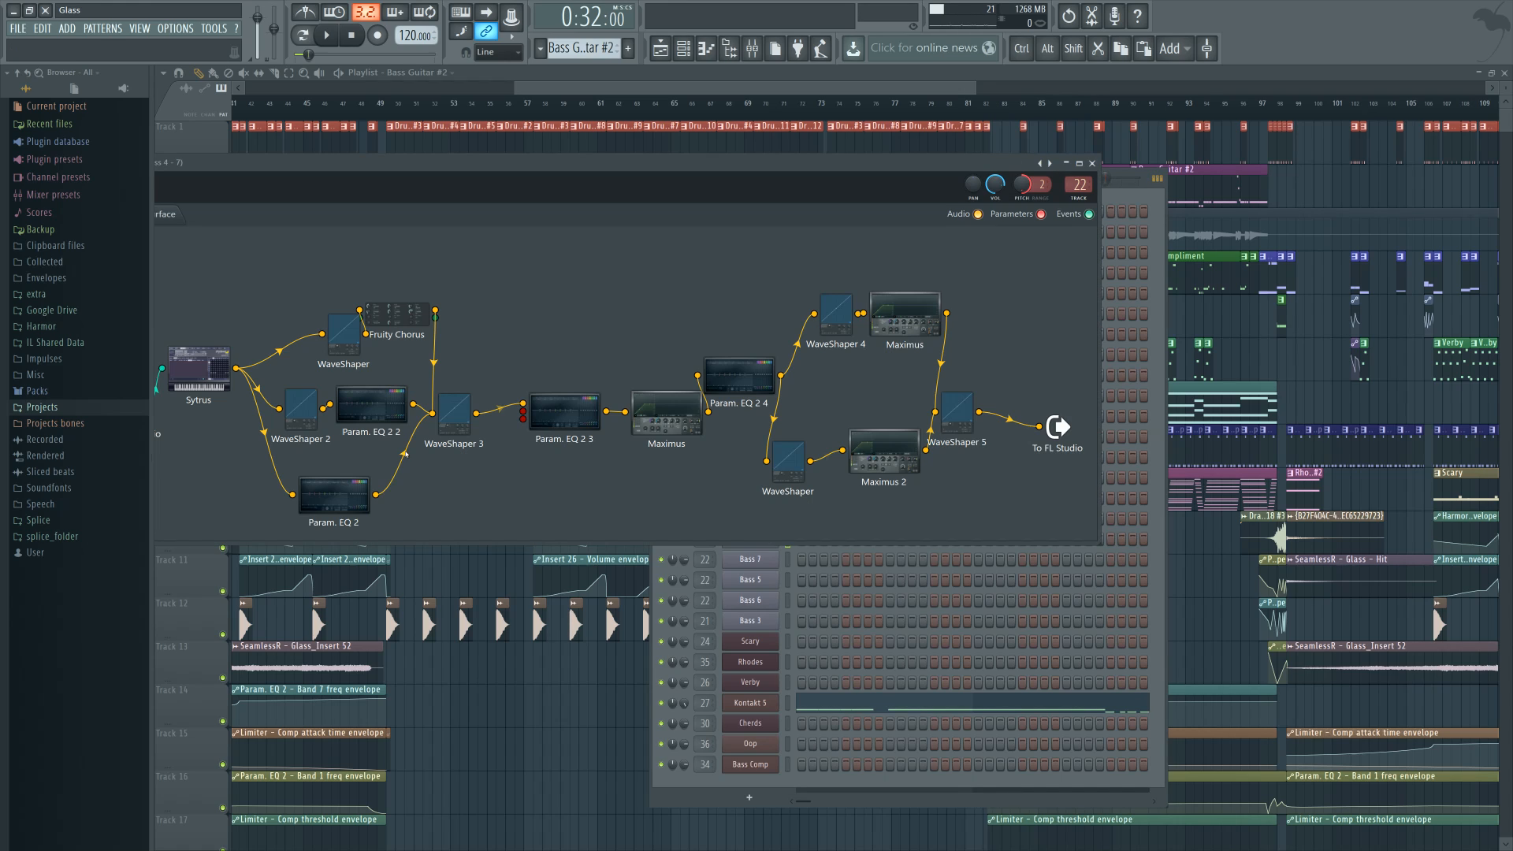
Inspect Param. EQ 2 3 and Param. EQ 2 2 in the Patcher map, and close the plugin windows and channel rack
double_click(593, 420)
left_click(623, 184)
double_click(371, 406)
left_click(625, 180)
double_click(369, 411)
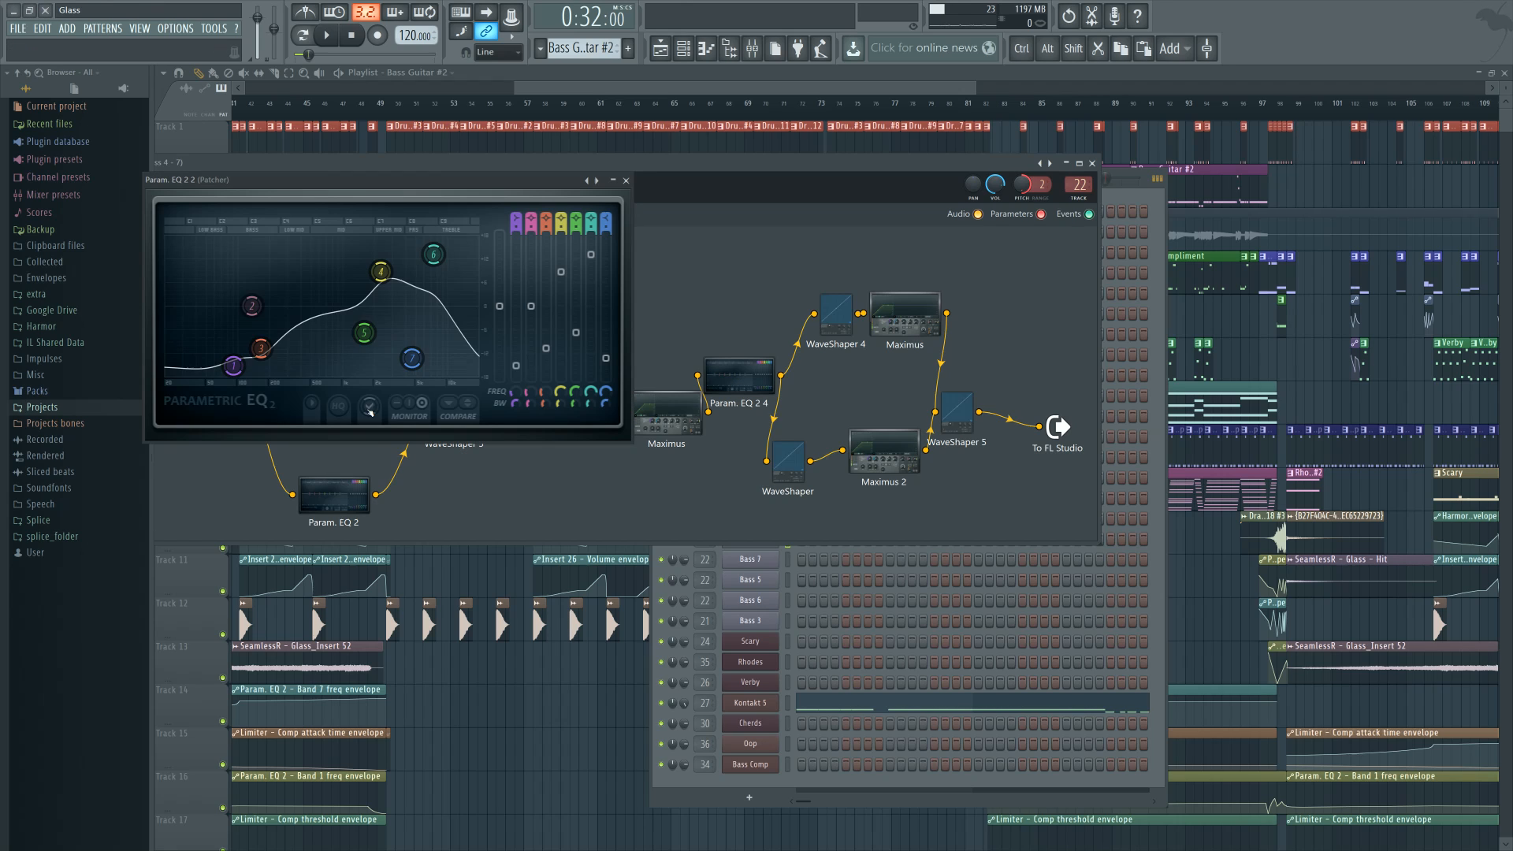
left_click(626, 180)
left_click(1091, 163)
key("F6")
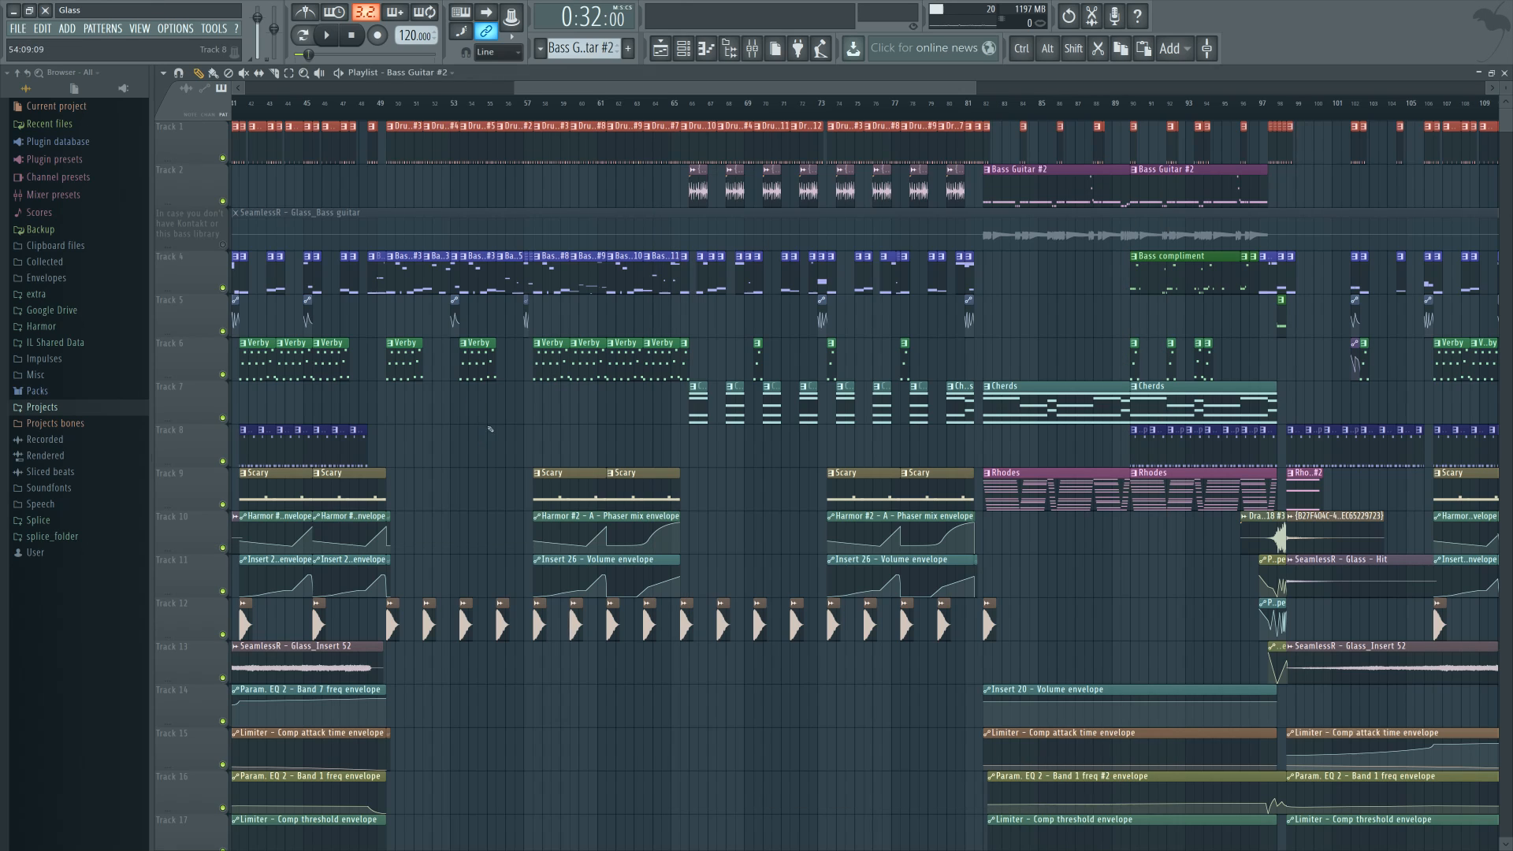
Open the Basses #16 clip near bar 73, inspect Param. EQ 2 5 in the Bass 3 Patcher map, and return to the playlist
double_click(822, 276)
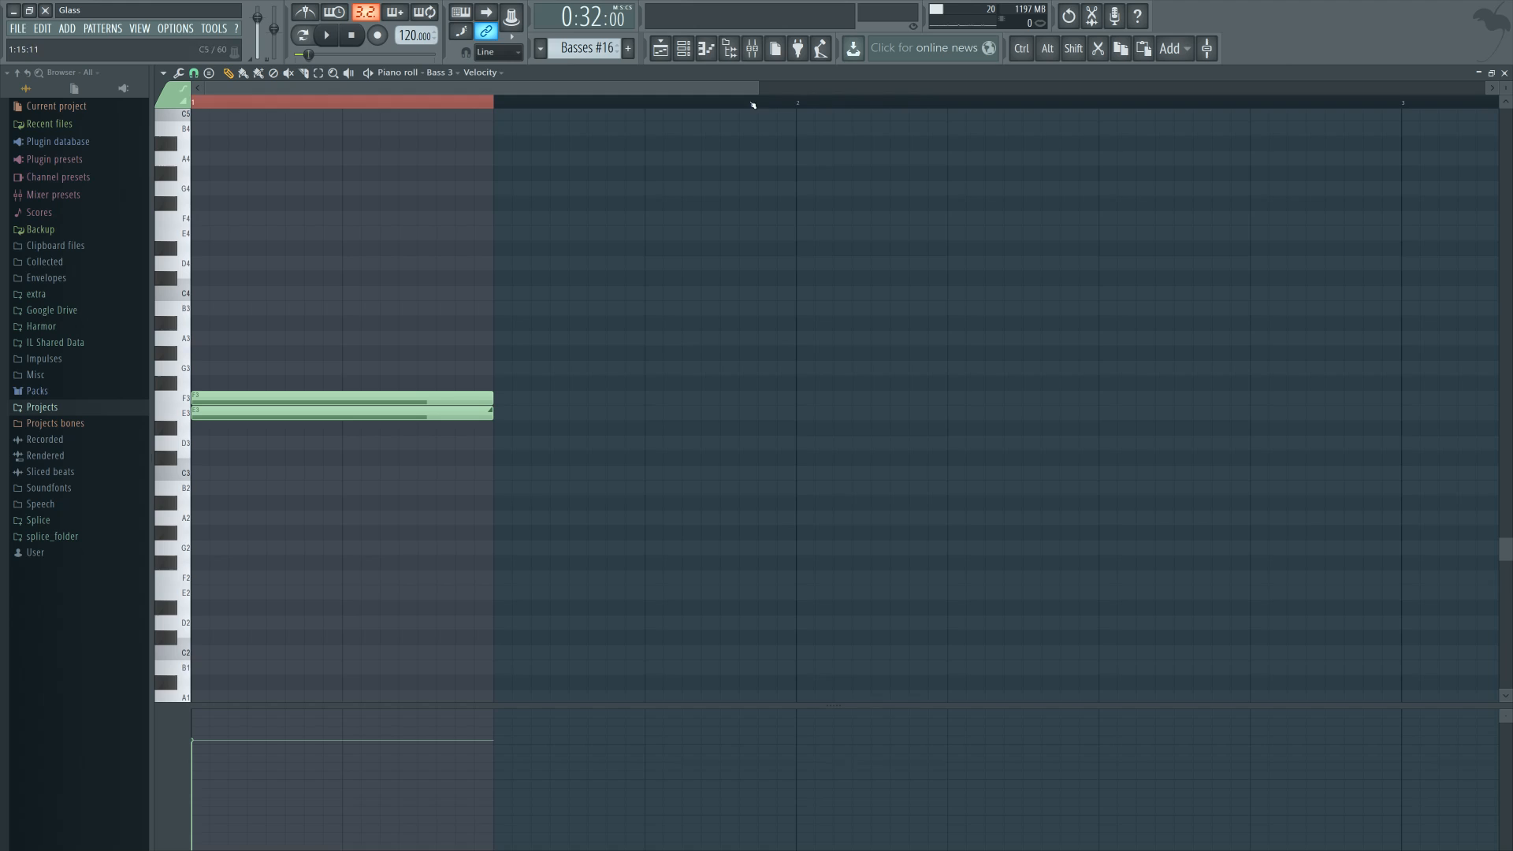
left_click(684, 49)
left_click(750, 621)
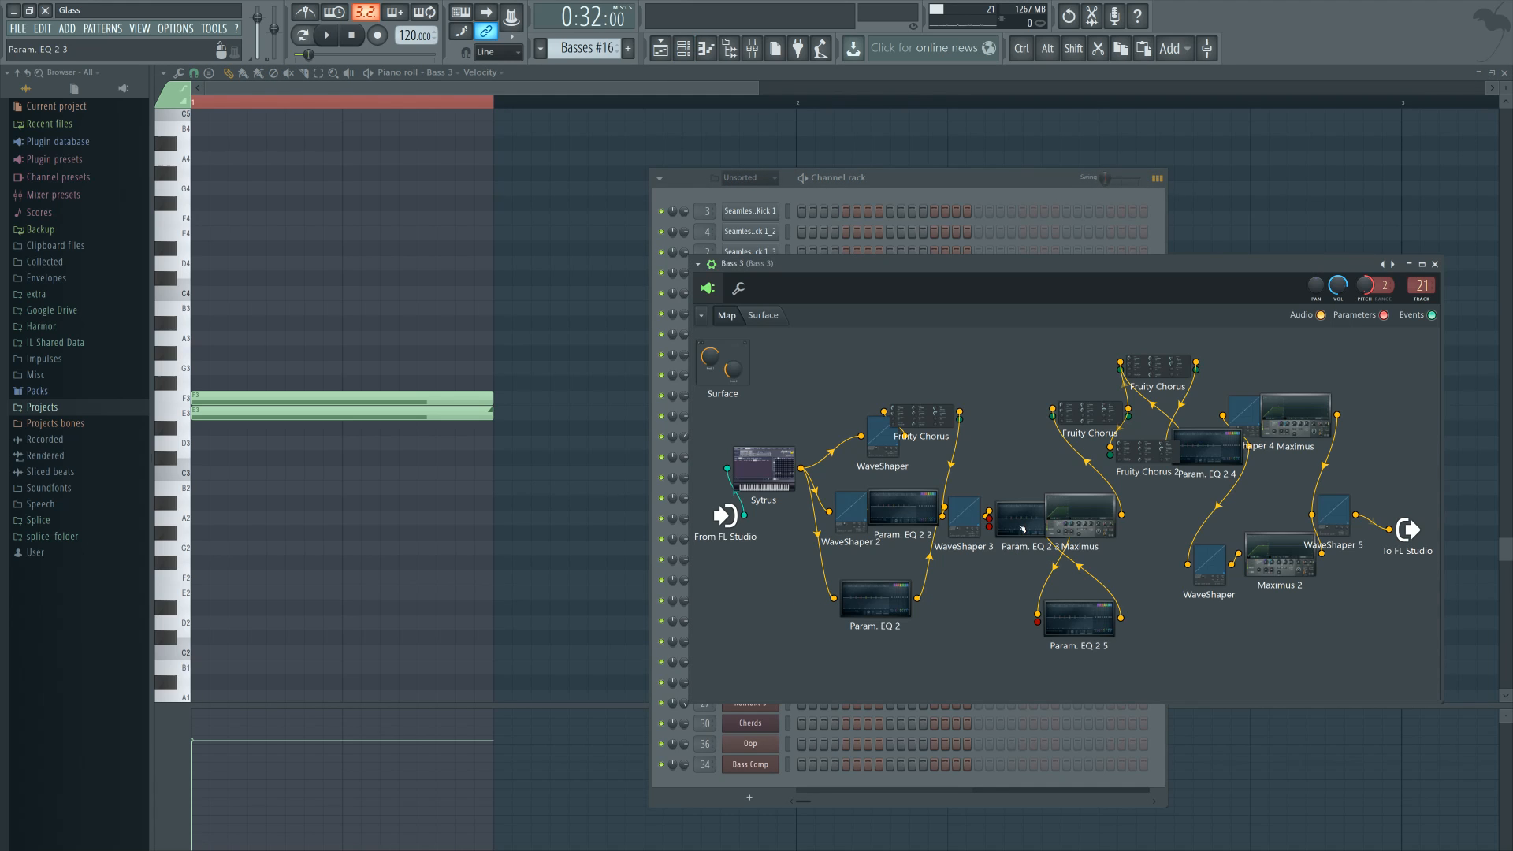
left_click_drag(1023, 528, 1020, 521)
left_click(1090, 636)
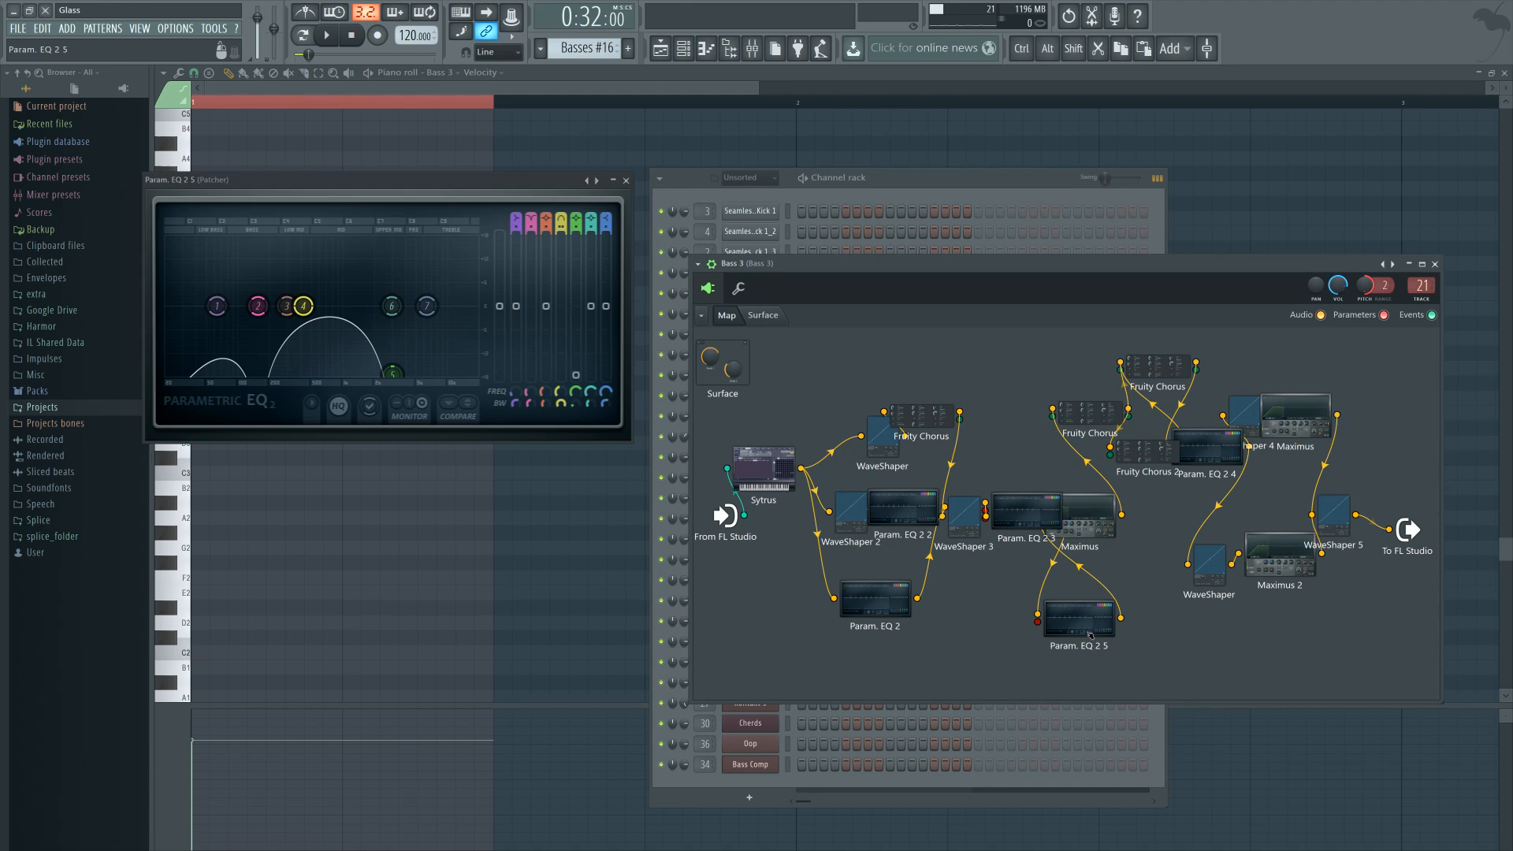
left_click(660, 48)
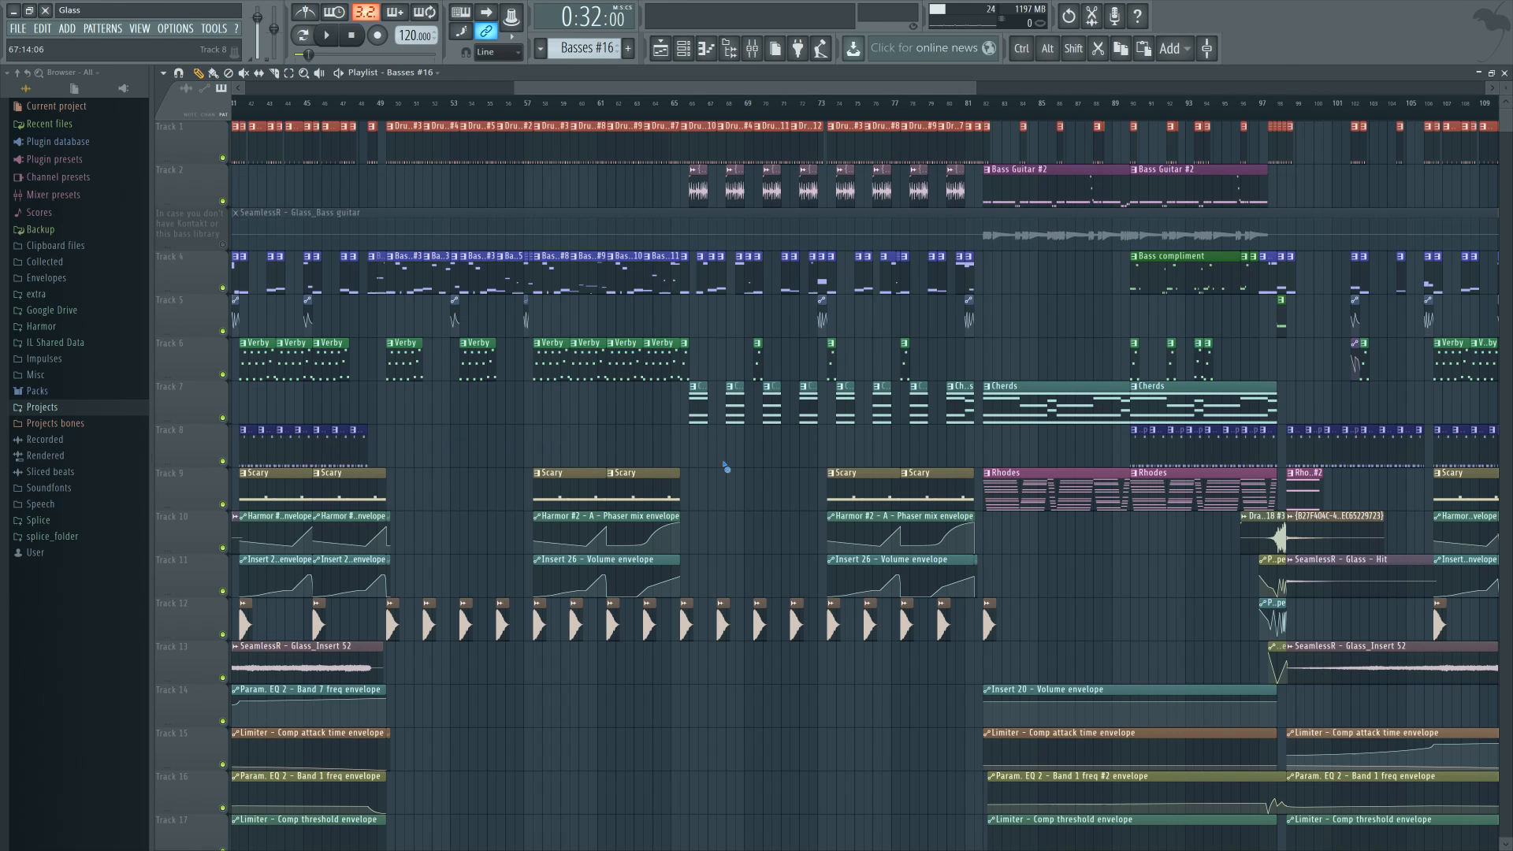
Play a short excerpt from bar 73, then stop
left_click_drag(762, 472, 618, 473)
left_click(678, 109)
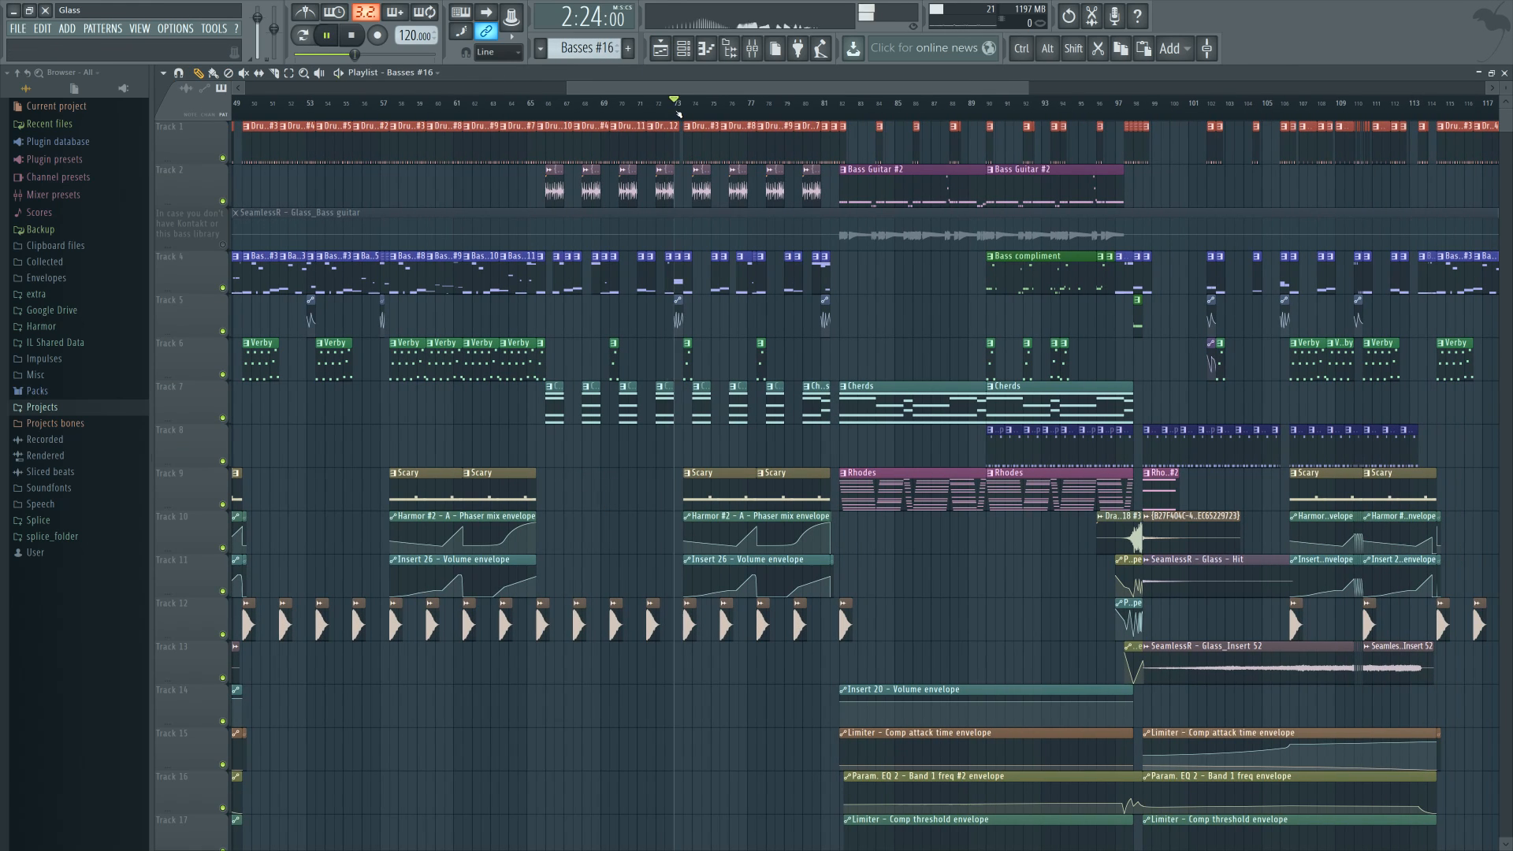
key("space")
key("space")
Play from bar 37, jump ahead to bar 41, and stop playback
scroll(670, 311, "left", 4)
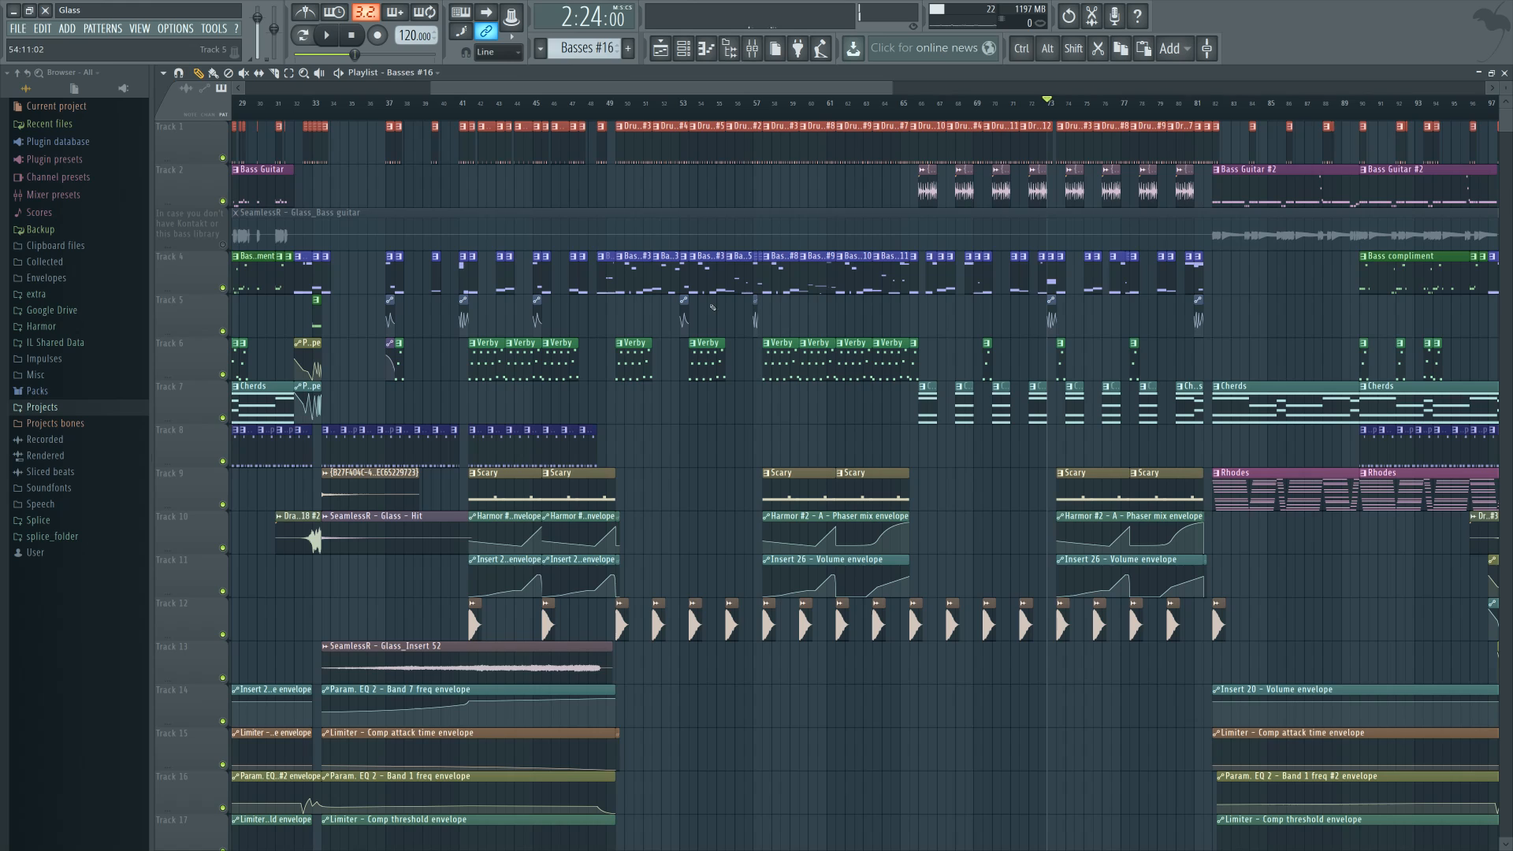
scroll(712, 307, "left", 3)
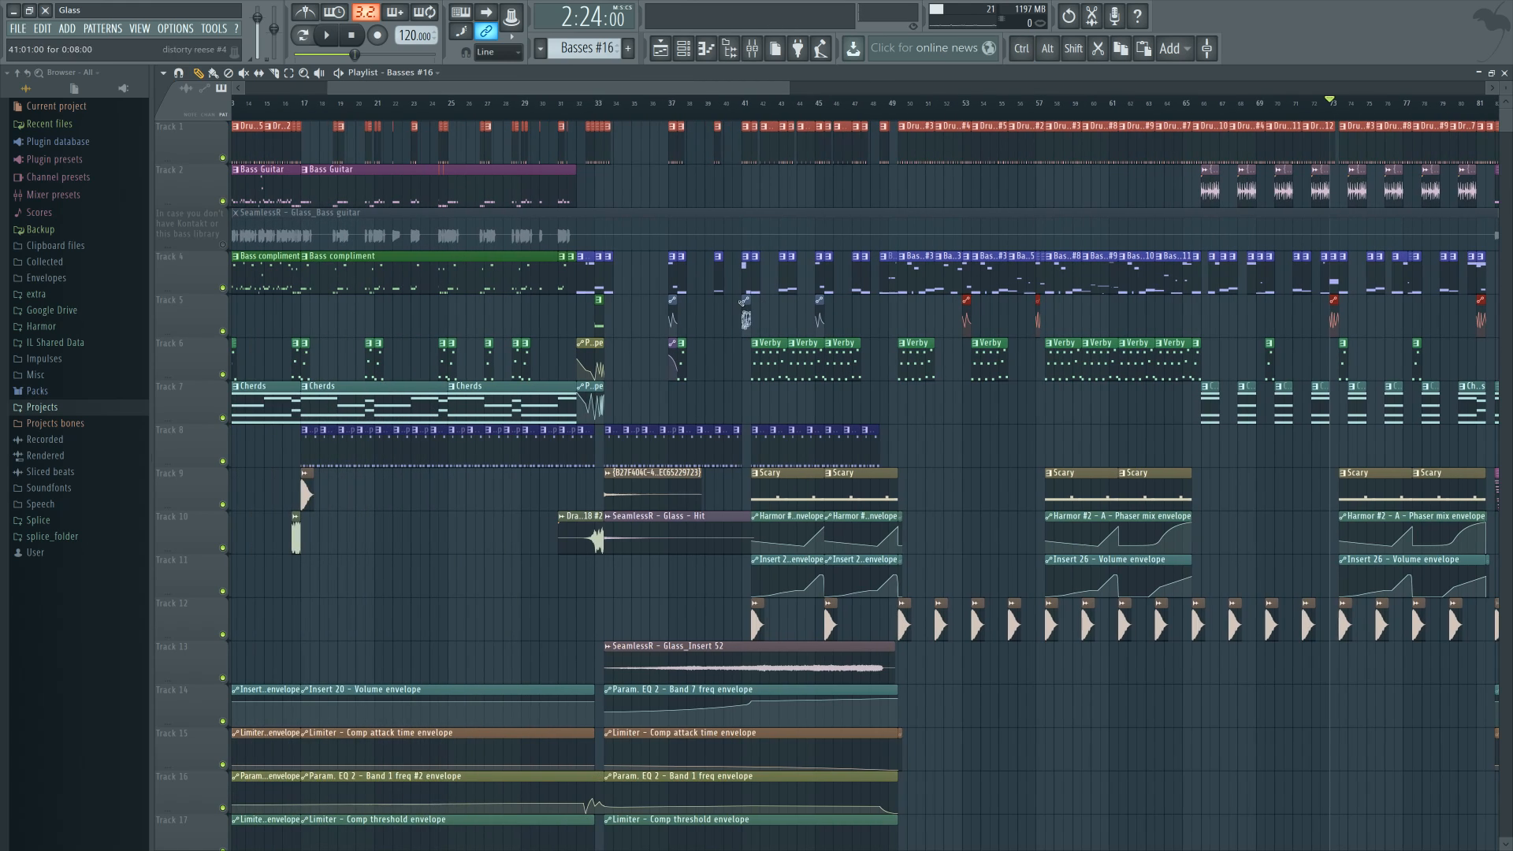
left_click(670, 103)
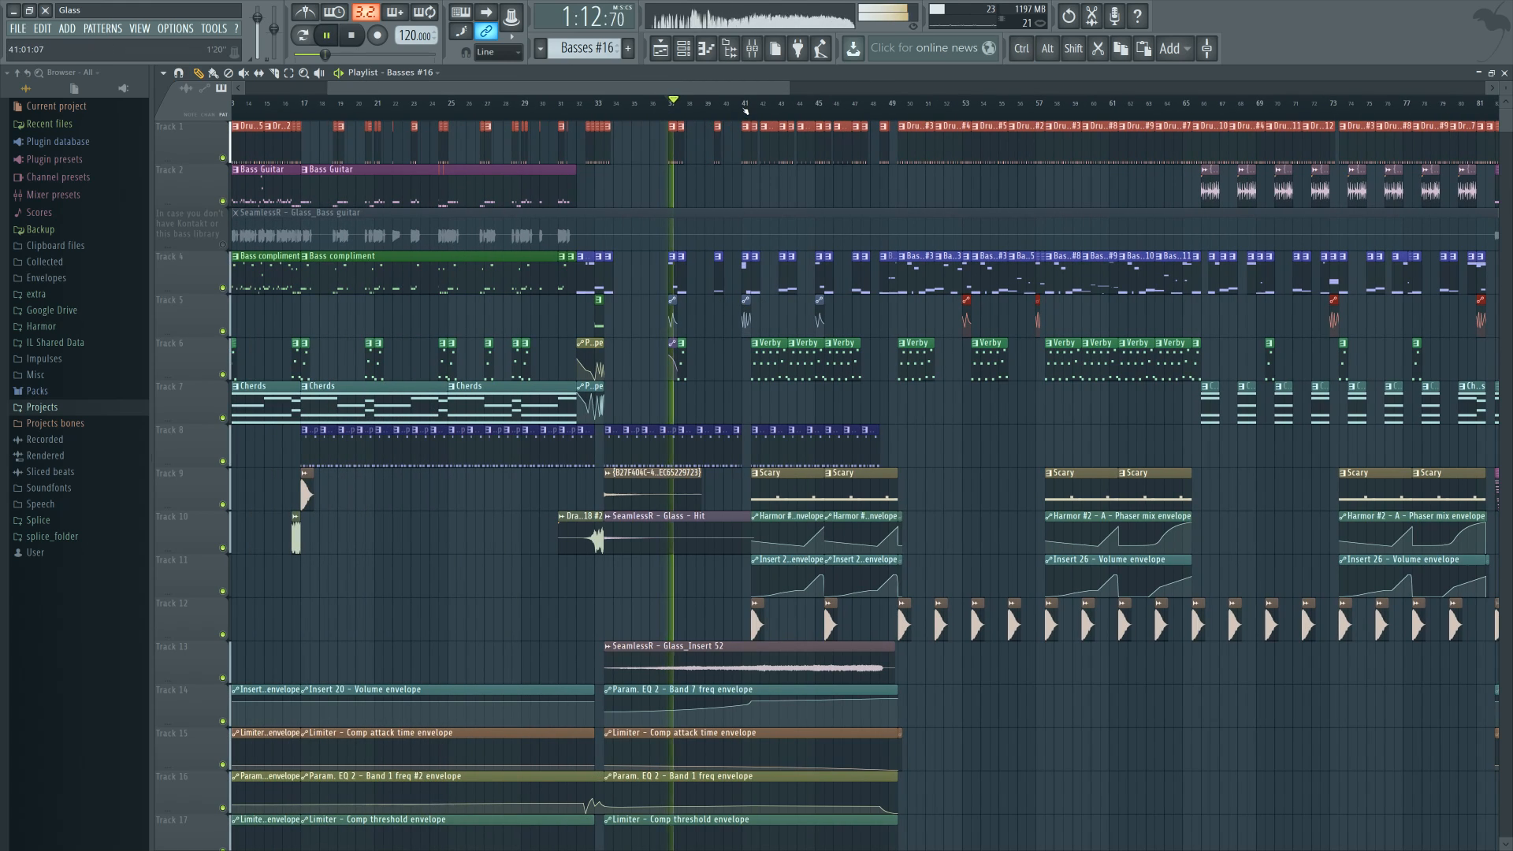
left_click(746, 111)
key("space")
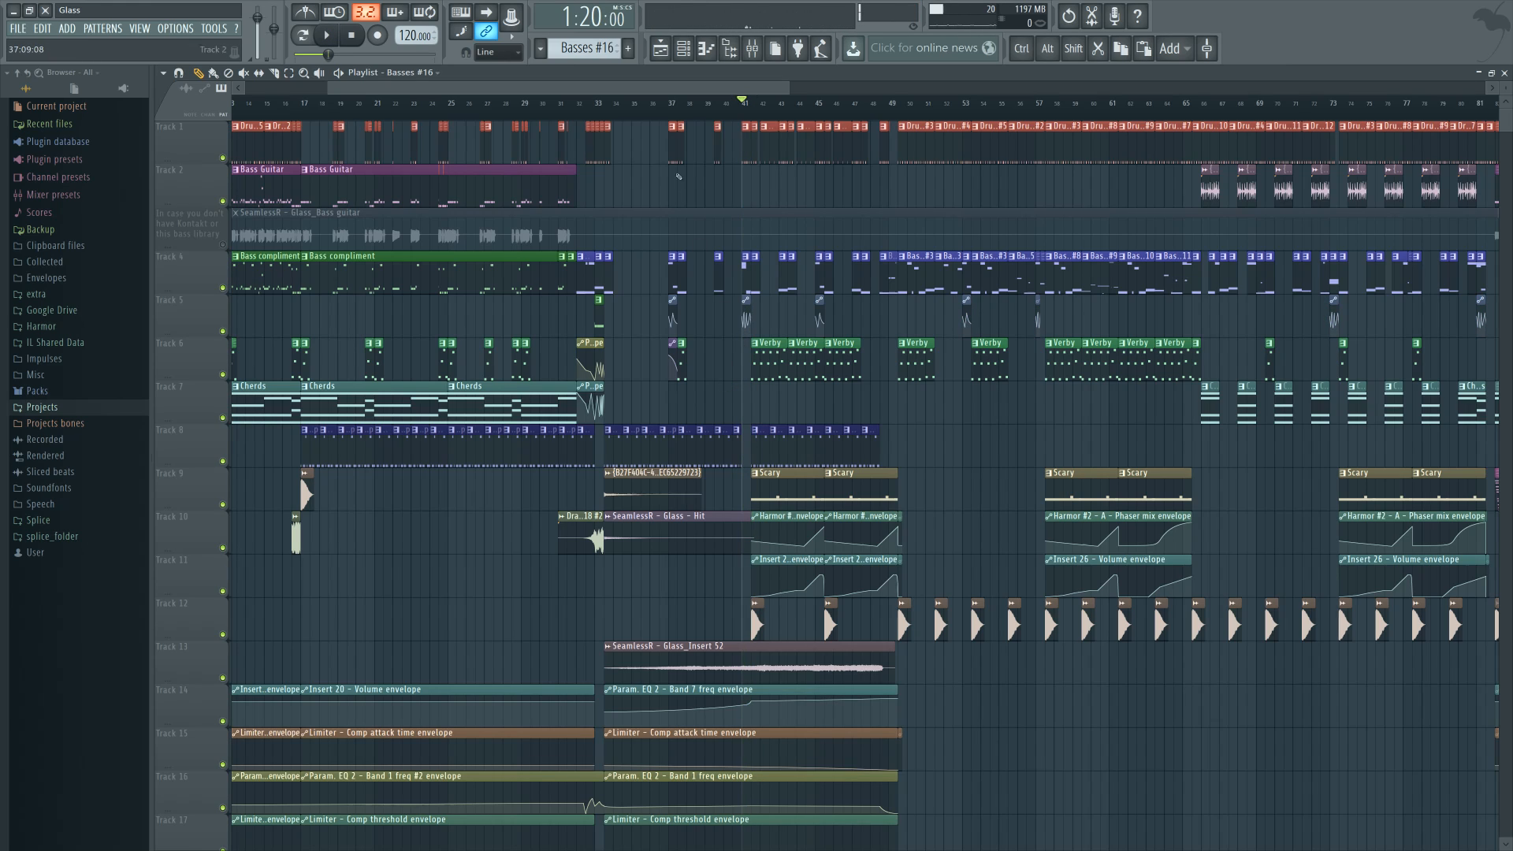
Play from bar 37 with the Bass 3 clip and its distorty reese and Patcher envelopes in close view
left_click(669, 112)
scroll(677, 339, "up", 7)
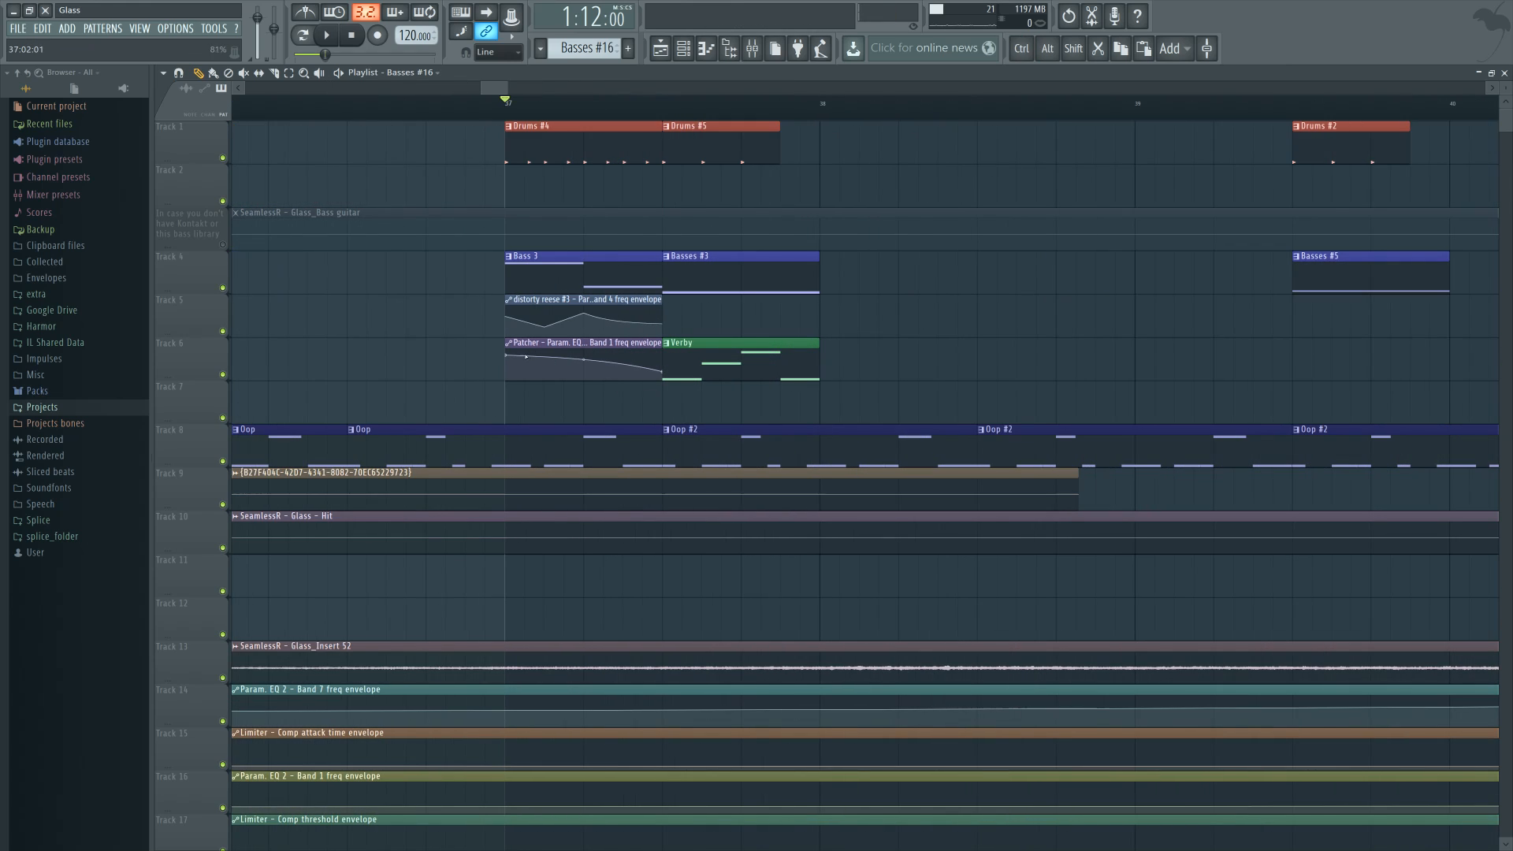
key("space")
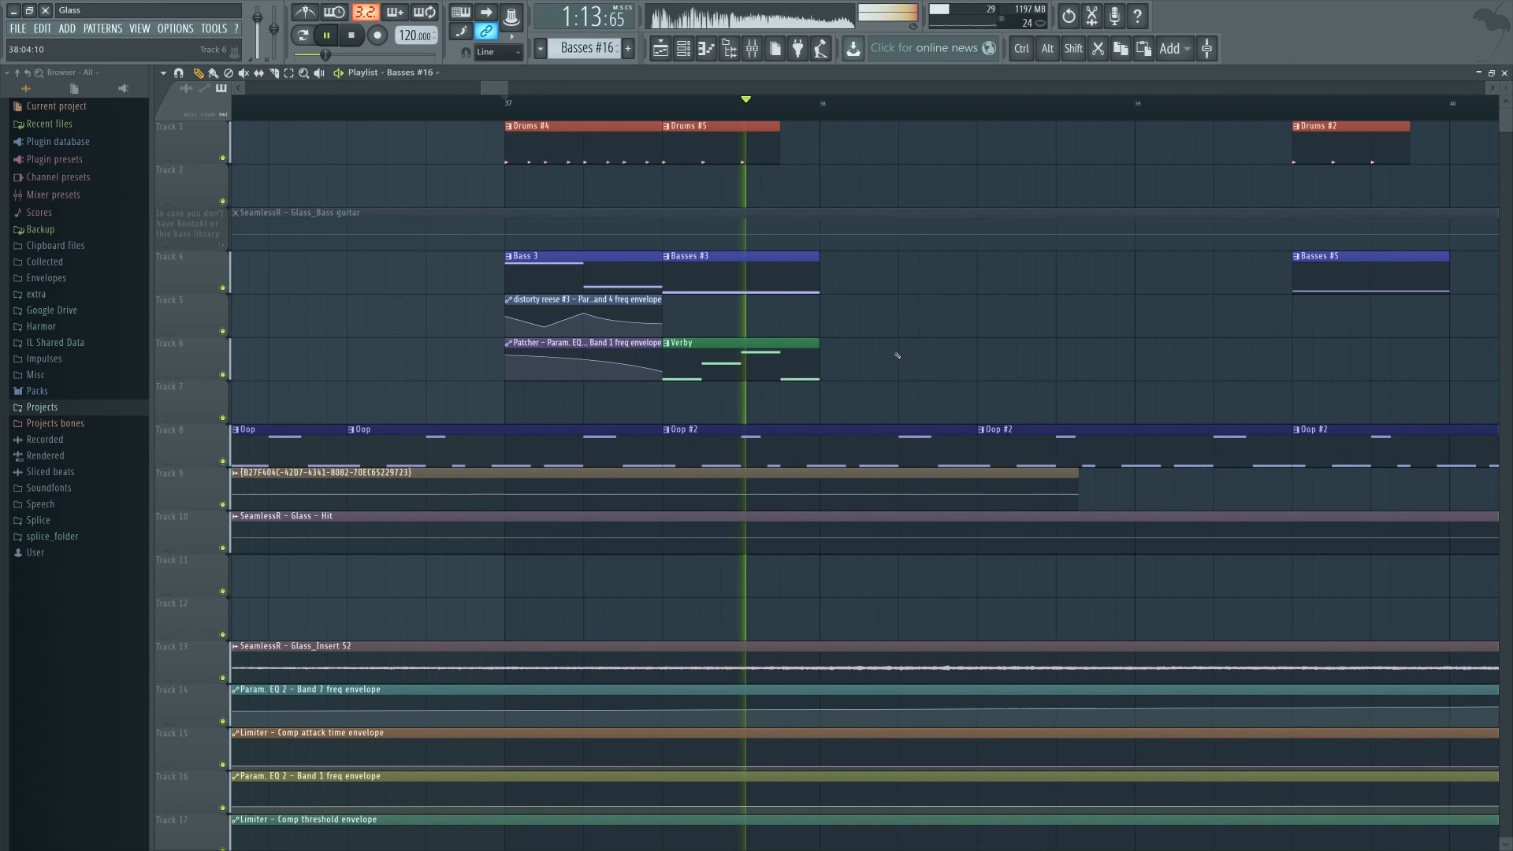
Stop playback, review the arrangement out to about bar 97, and move the playhead through the drum-heavy section to bar 66
key("space")
scroll(867, 370, "down", 7)
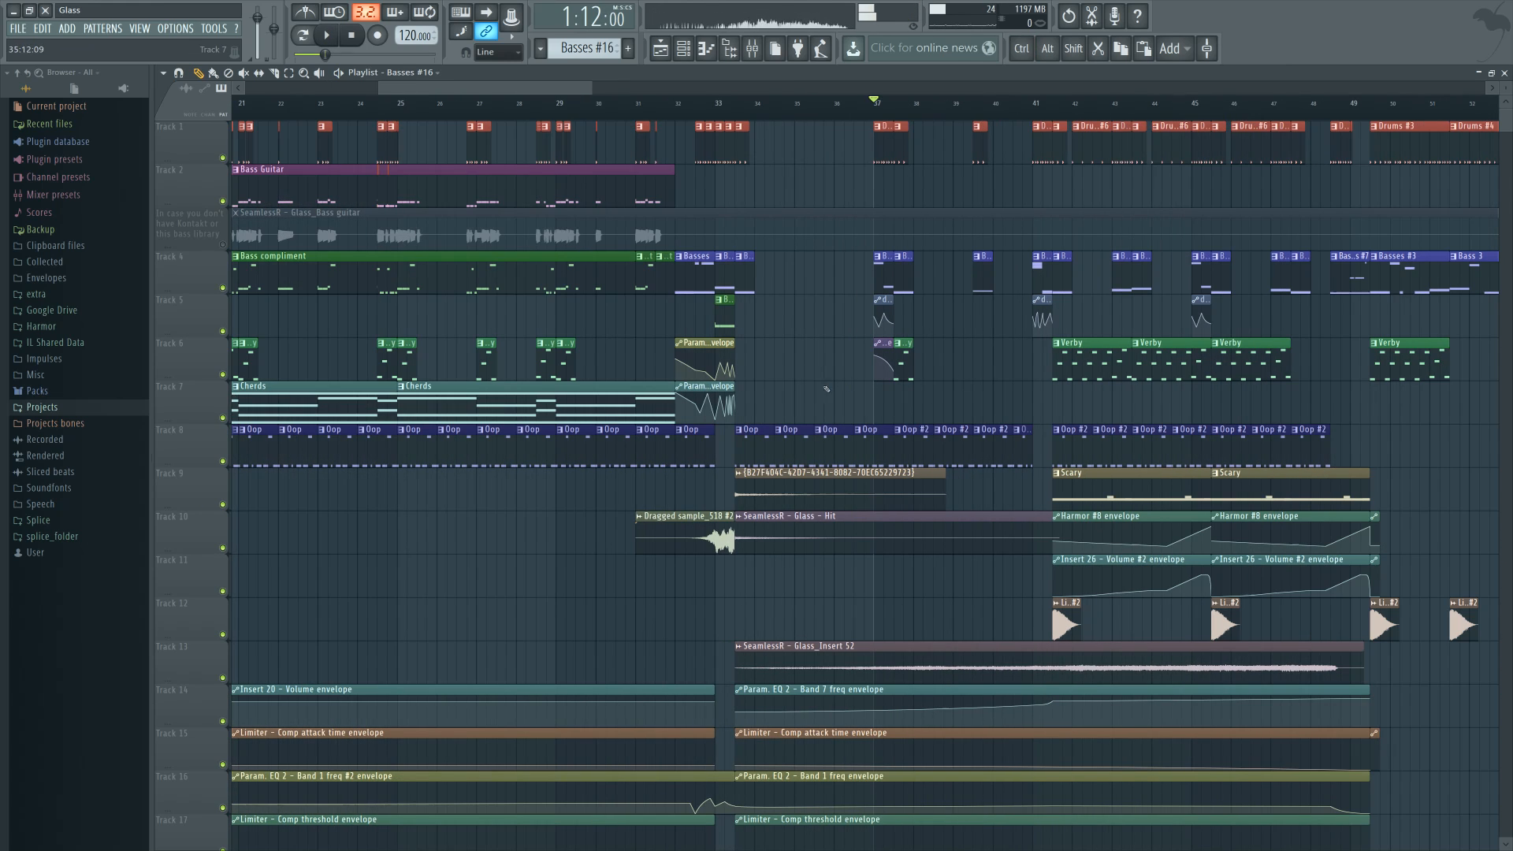
left_click_drag(825, 389, 554, 355)
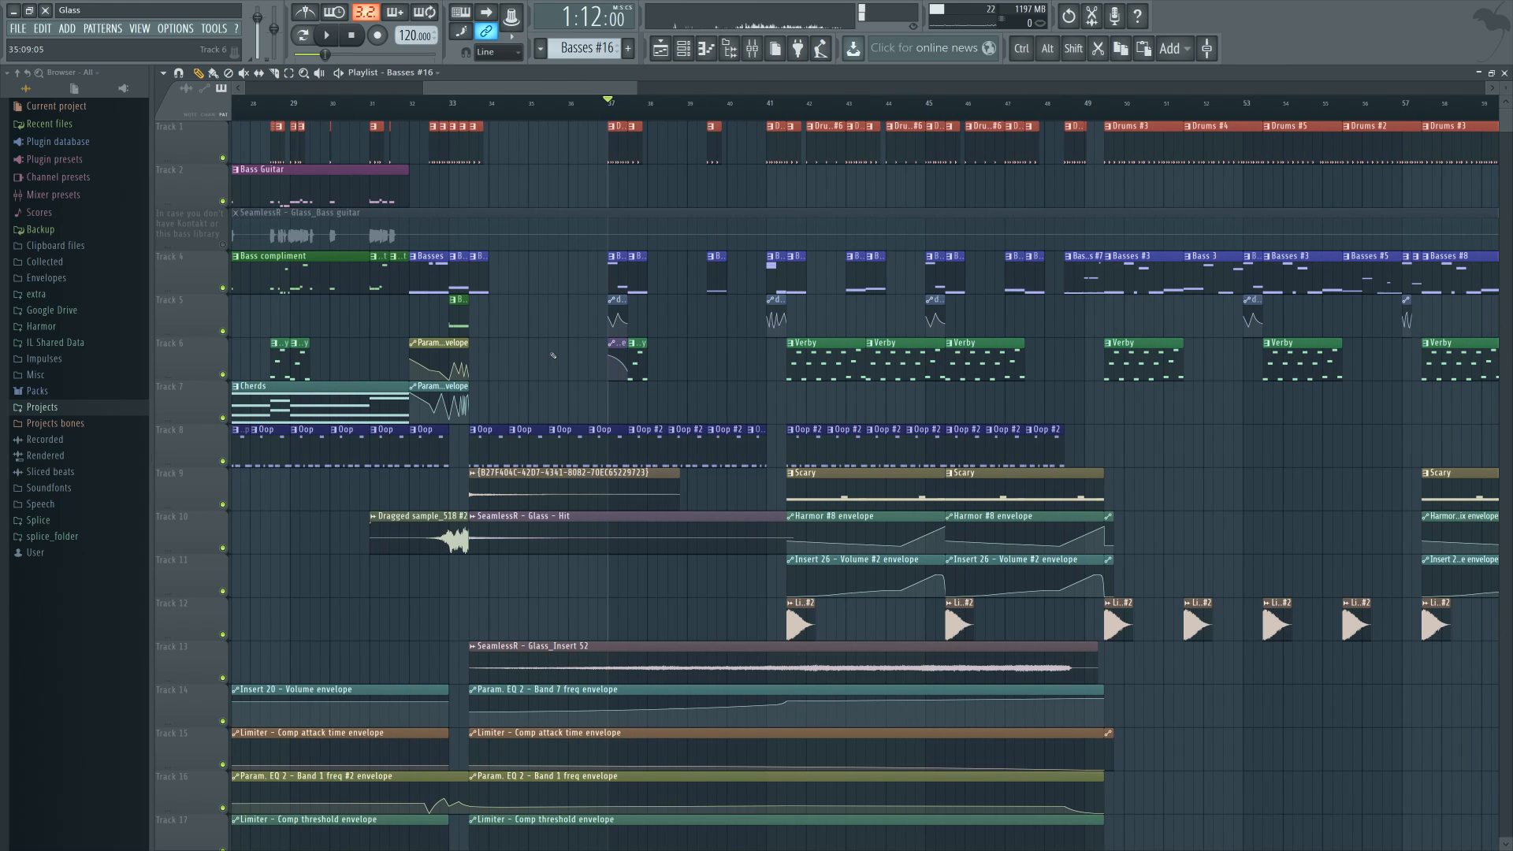
scroll(877, 416, "down", 4)
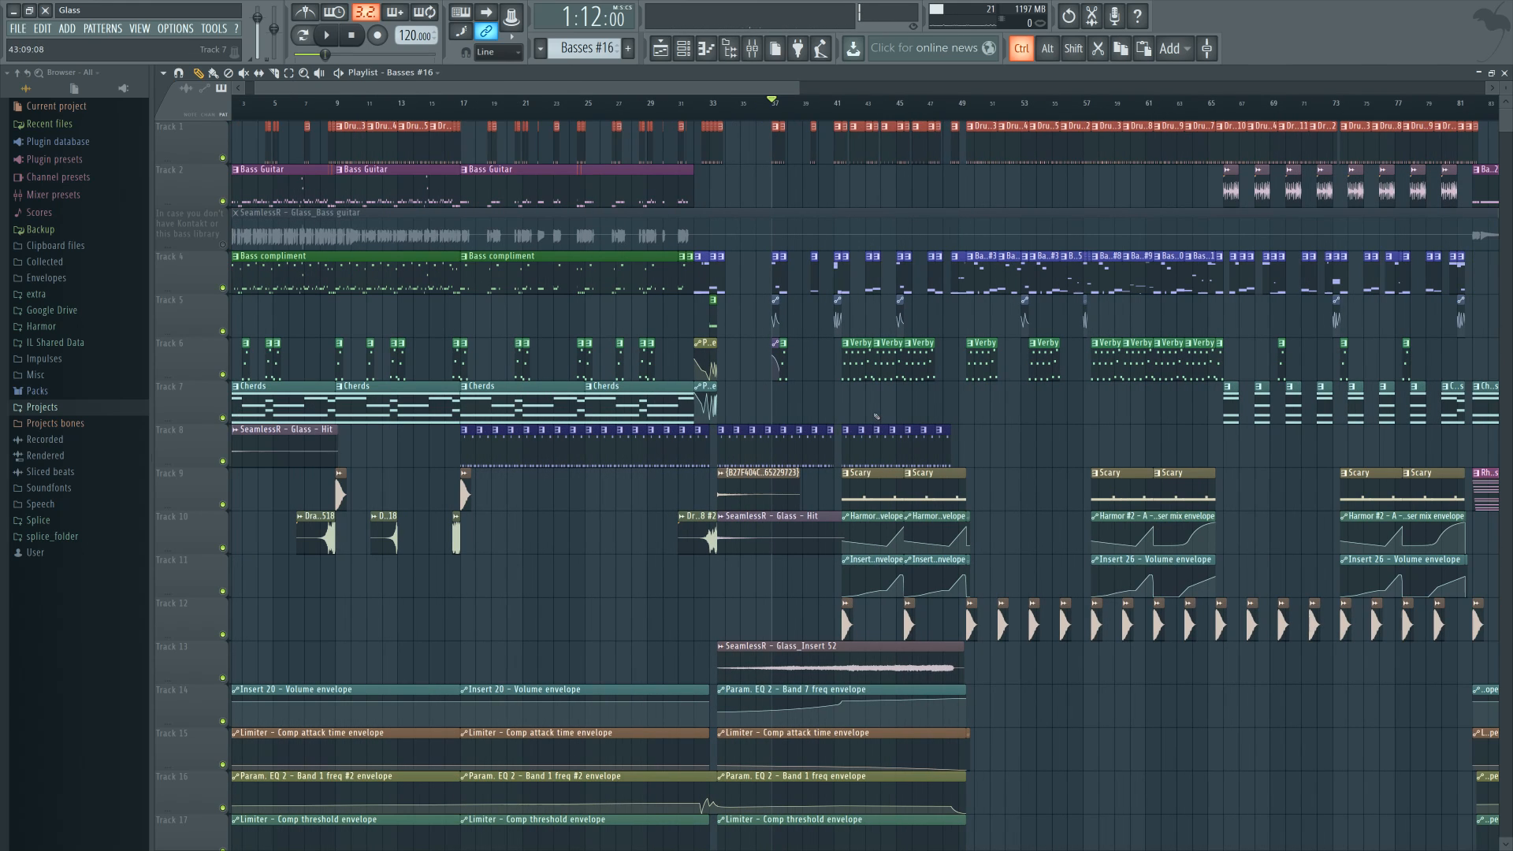
scroll(827, 420, "right", 5)
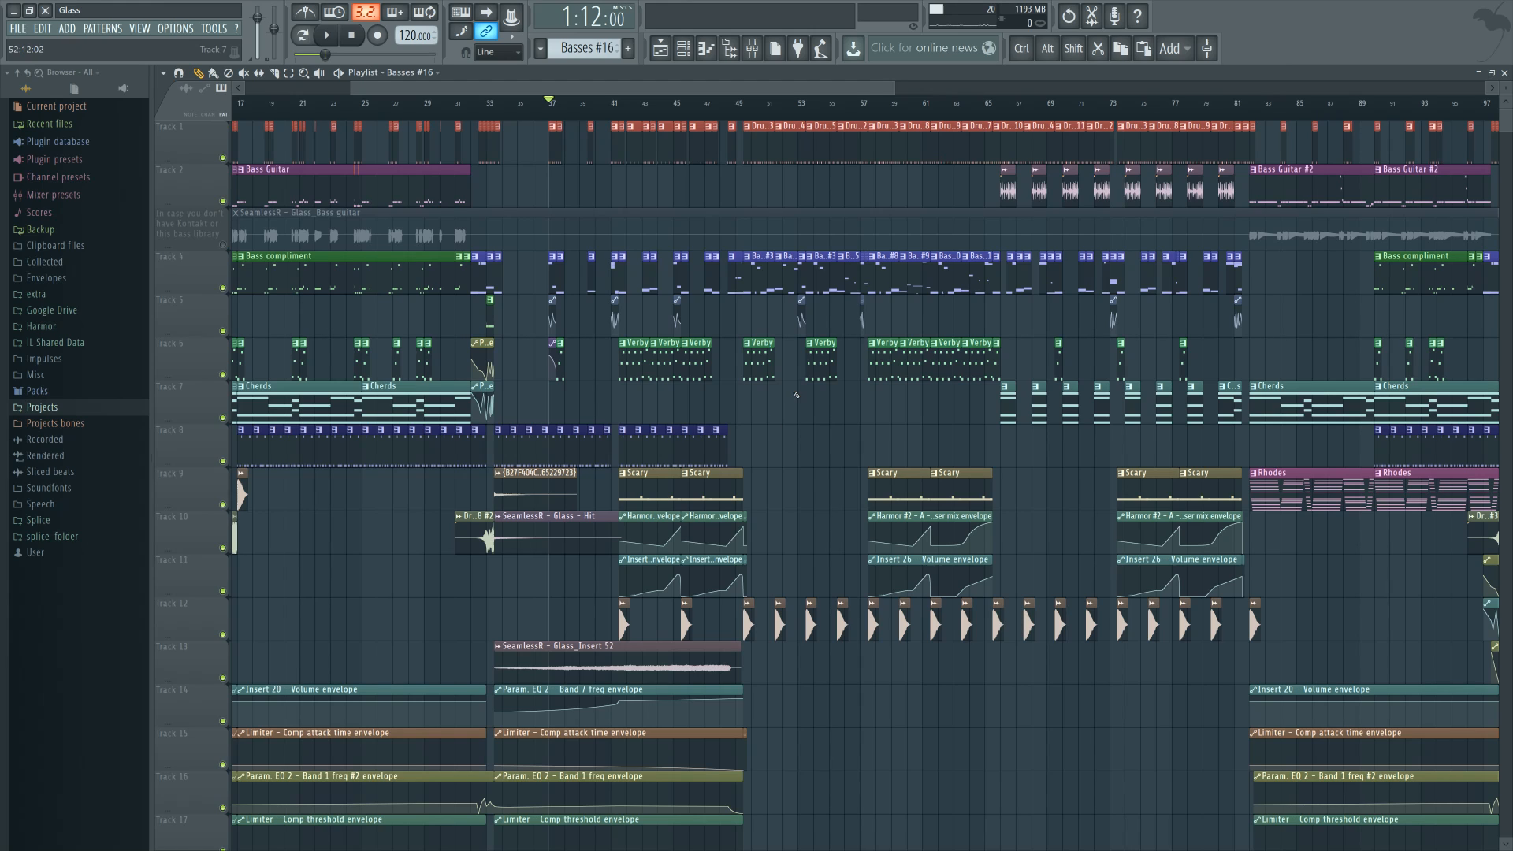
left_click_drag(735, 105, 1236, 117)
double_click(1001, 104)
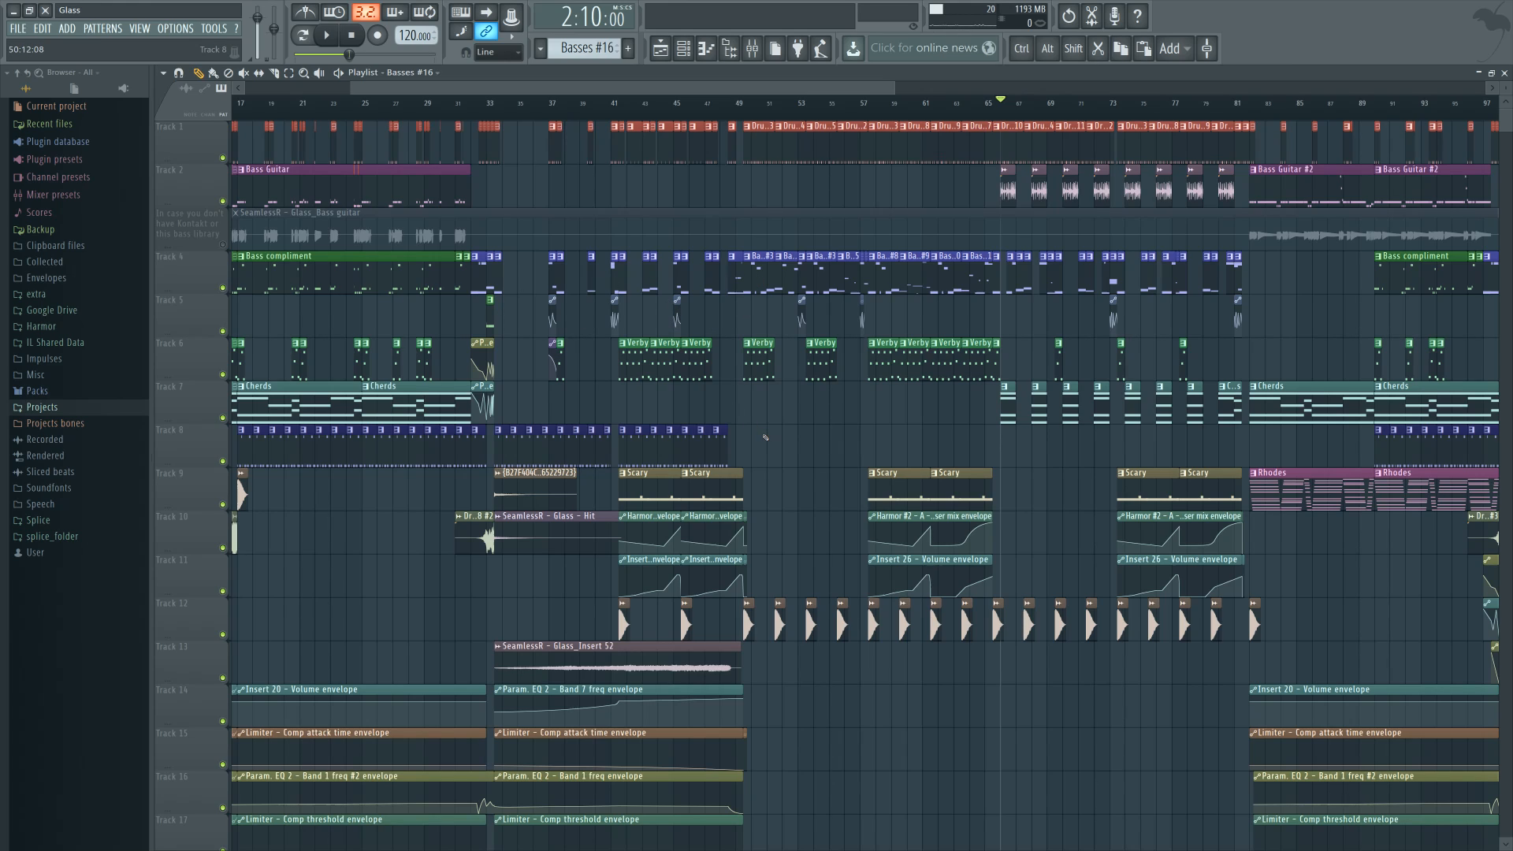
Return the playhead to bar 37, play a short excerpt, and stop
left_click(485, 115)
mouse_move(486, 115)
left_mouse_down()
mouse_move(471, 113)
mouse_move(596, 113)
mouse_move(550, 113)
left_mouse_up()
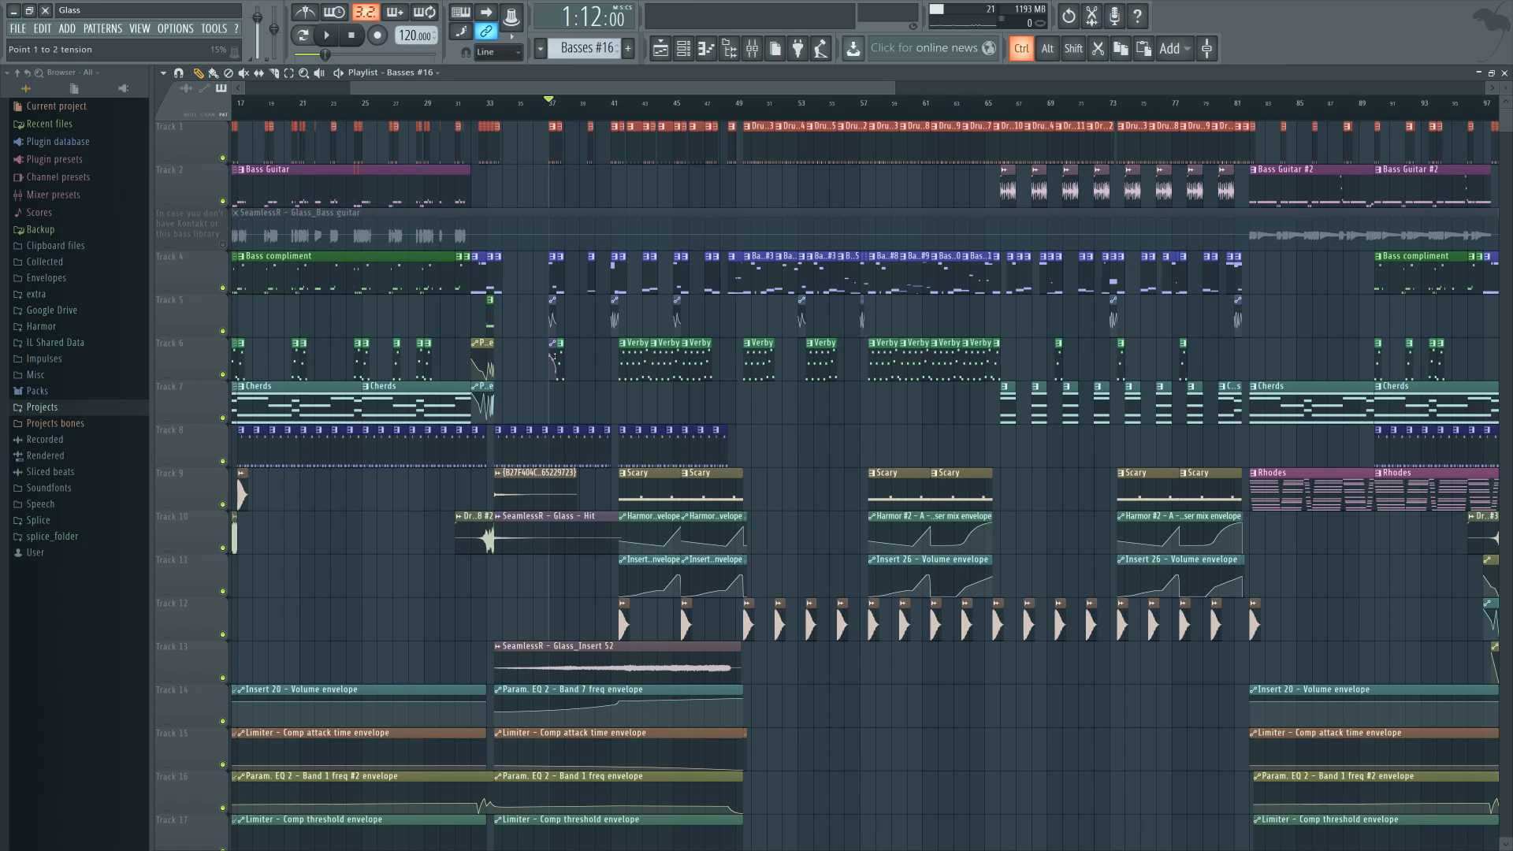
scroll(594, 362, "up", 2)
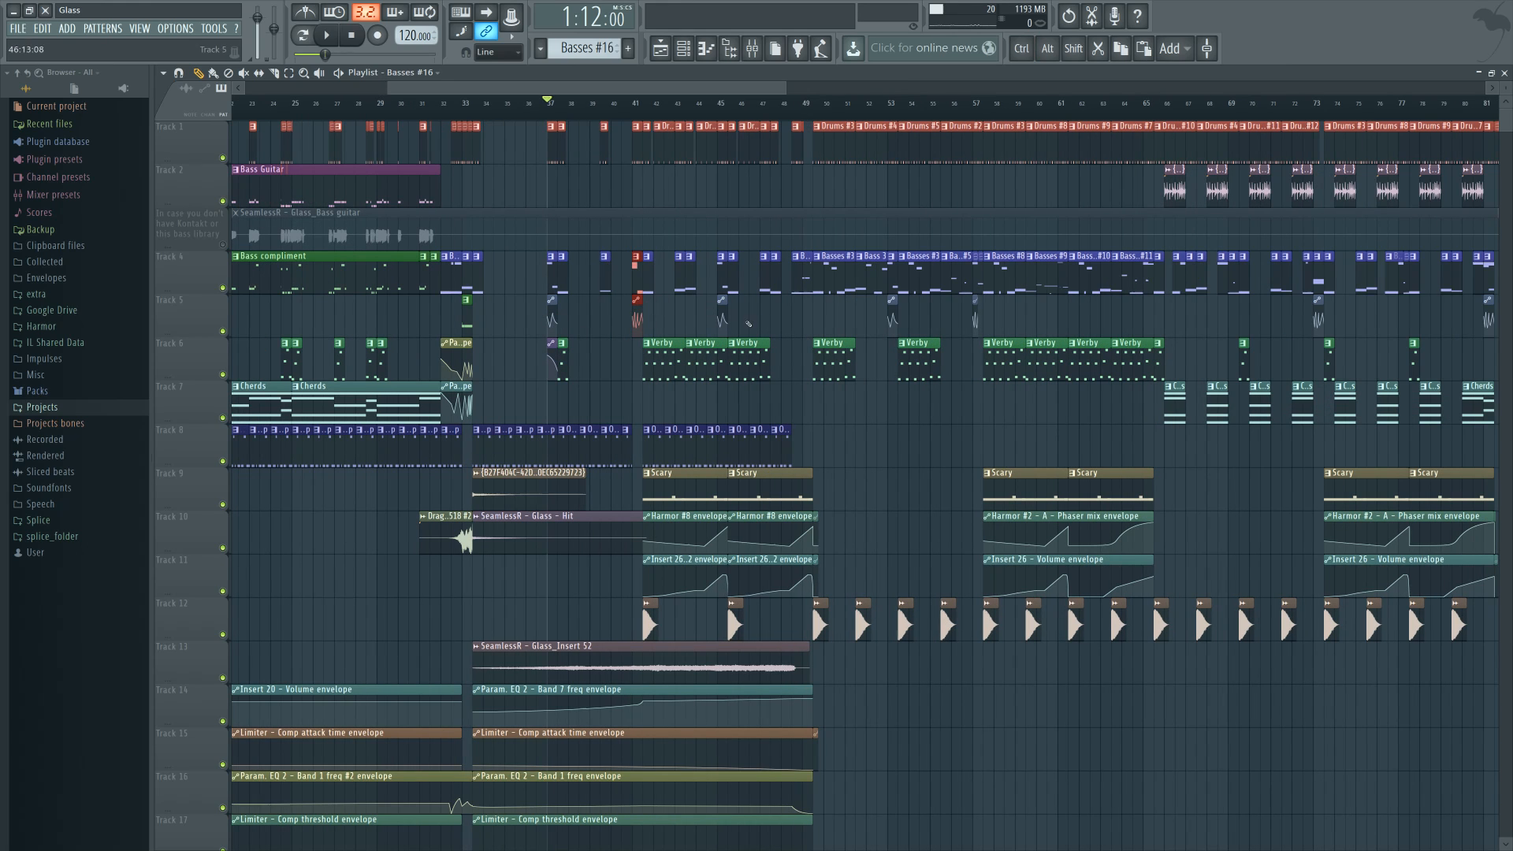
key("space")
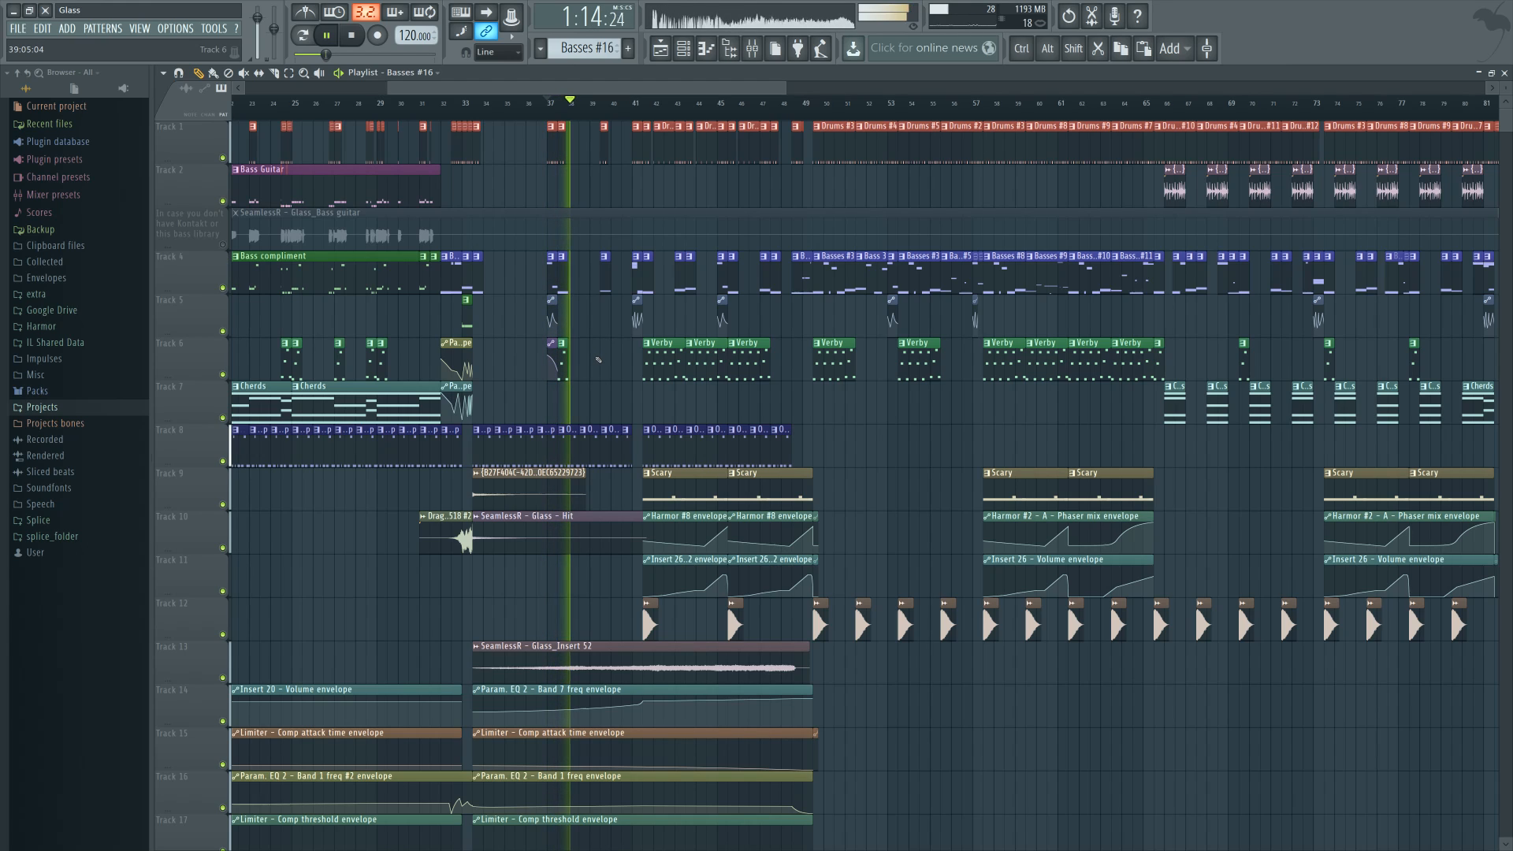
key("space")
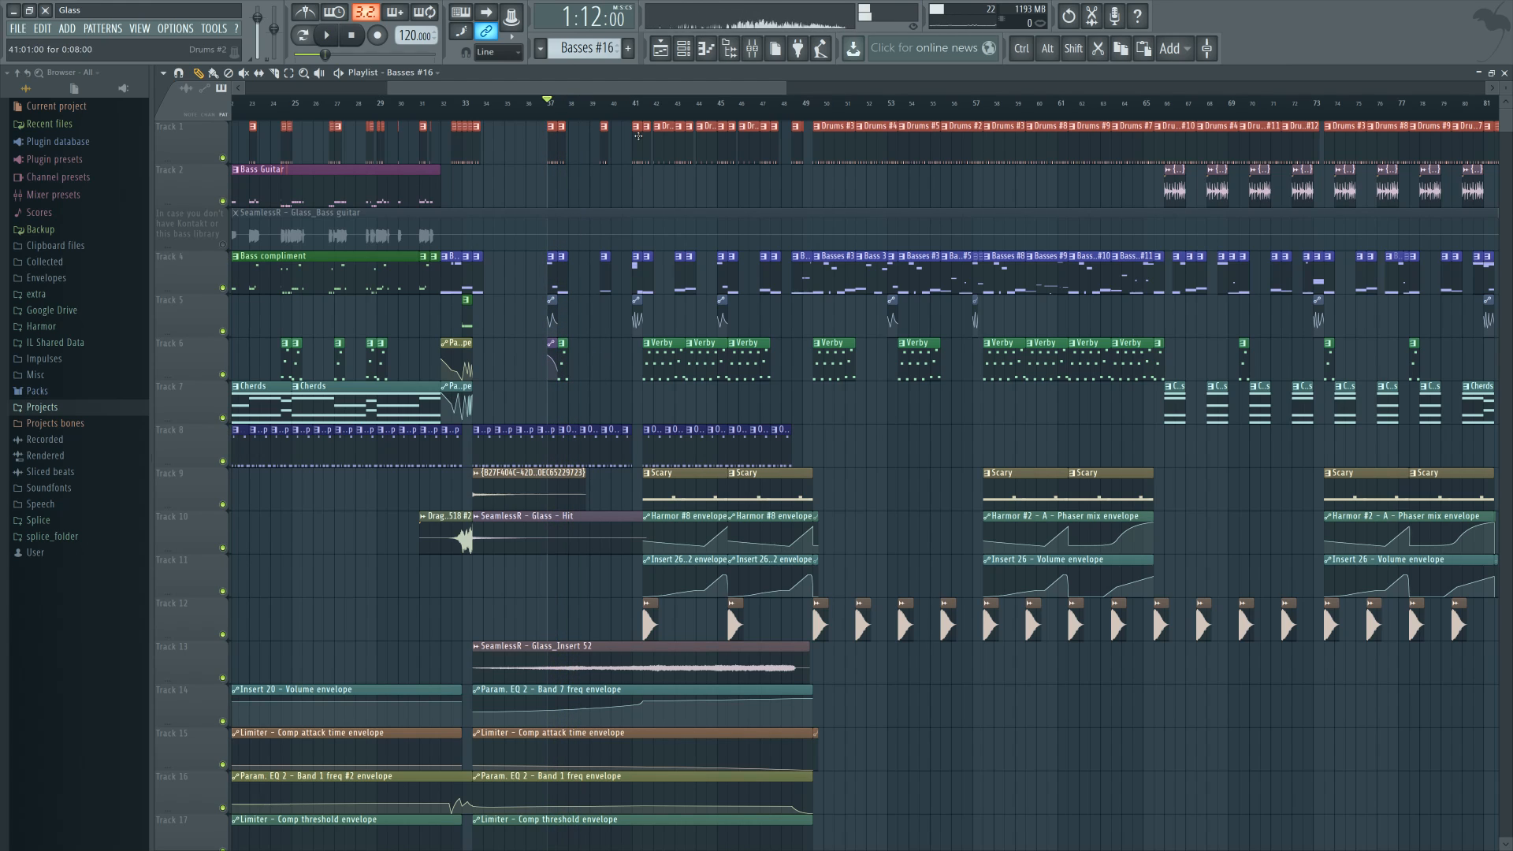
Play from bar 47 up to the transition at bar 49, then stop
left_click(695, 107)
left_click(761, 110)
key("space")
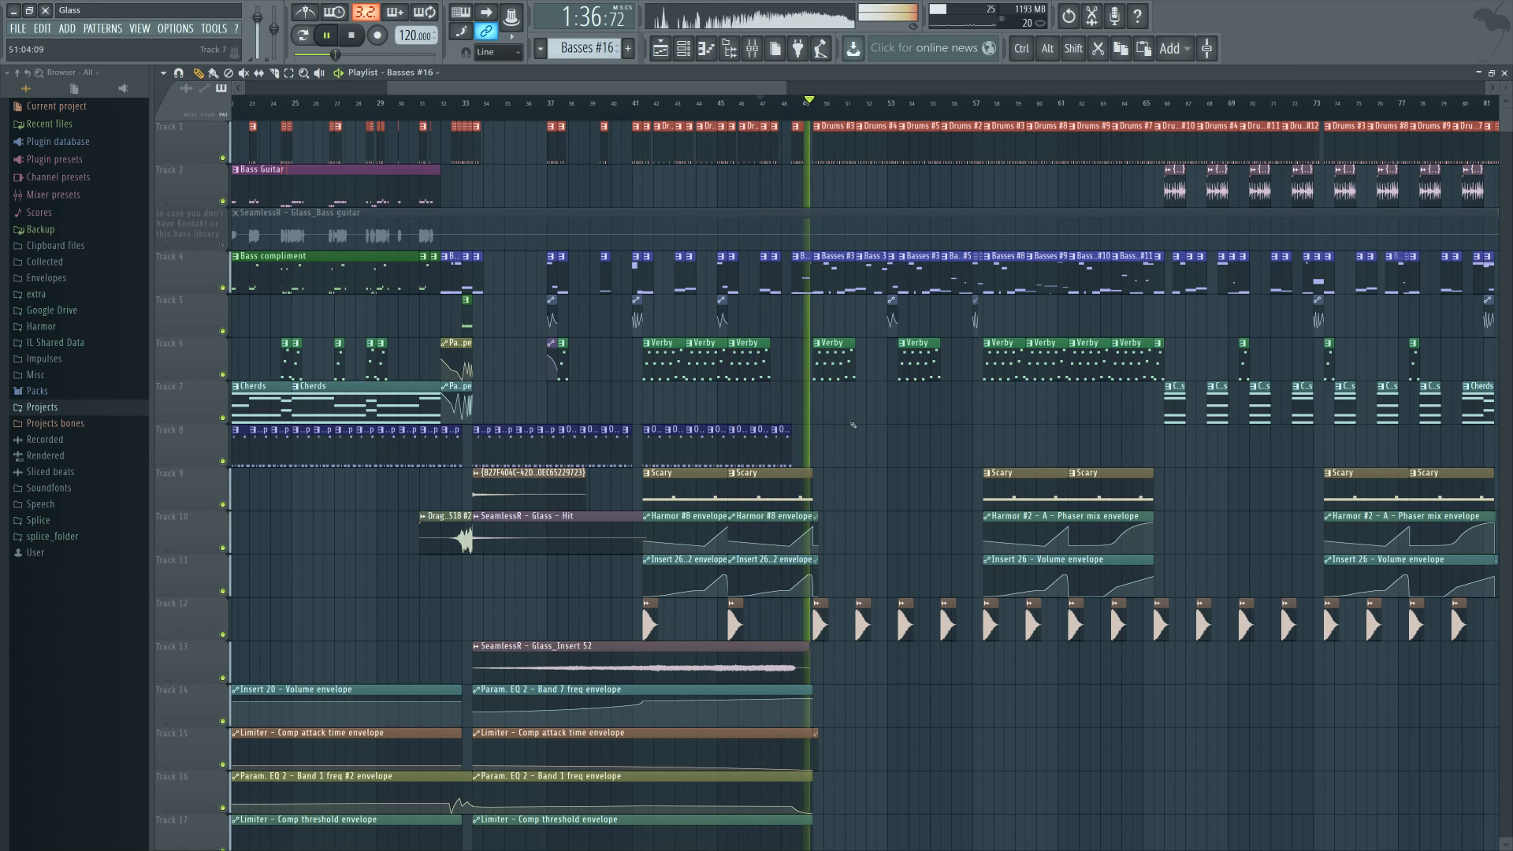
key("space")
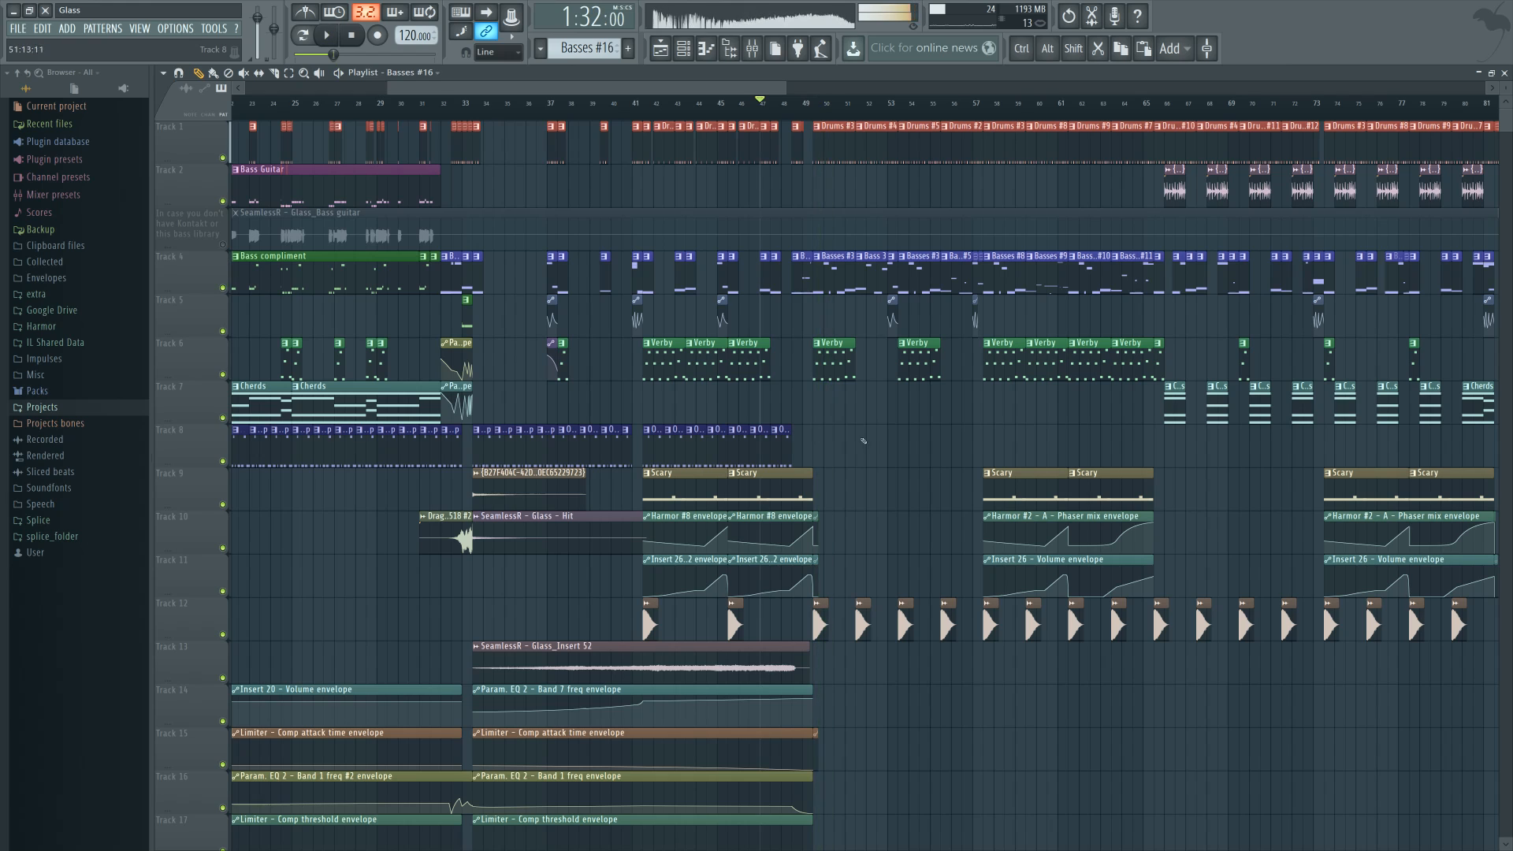
Look over the clips around bar 49, then play the transition from bar 32 to about bar 34 and stop
scroll(778, 420, "up", 5, "ctrl")
scroll(778, 420, "up", 3, "ctrl")
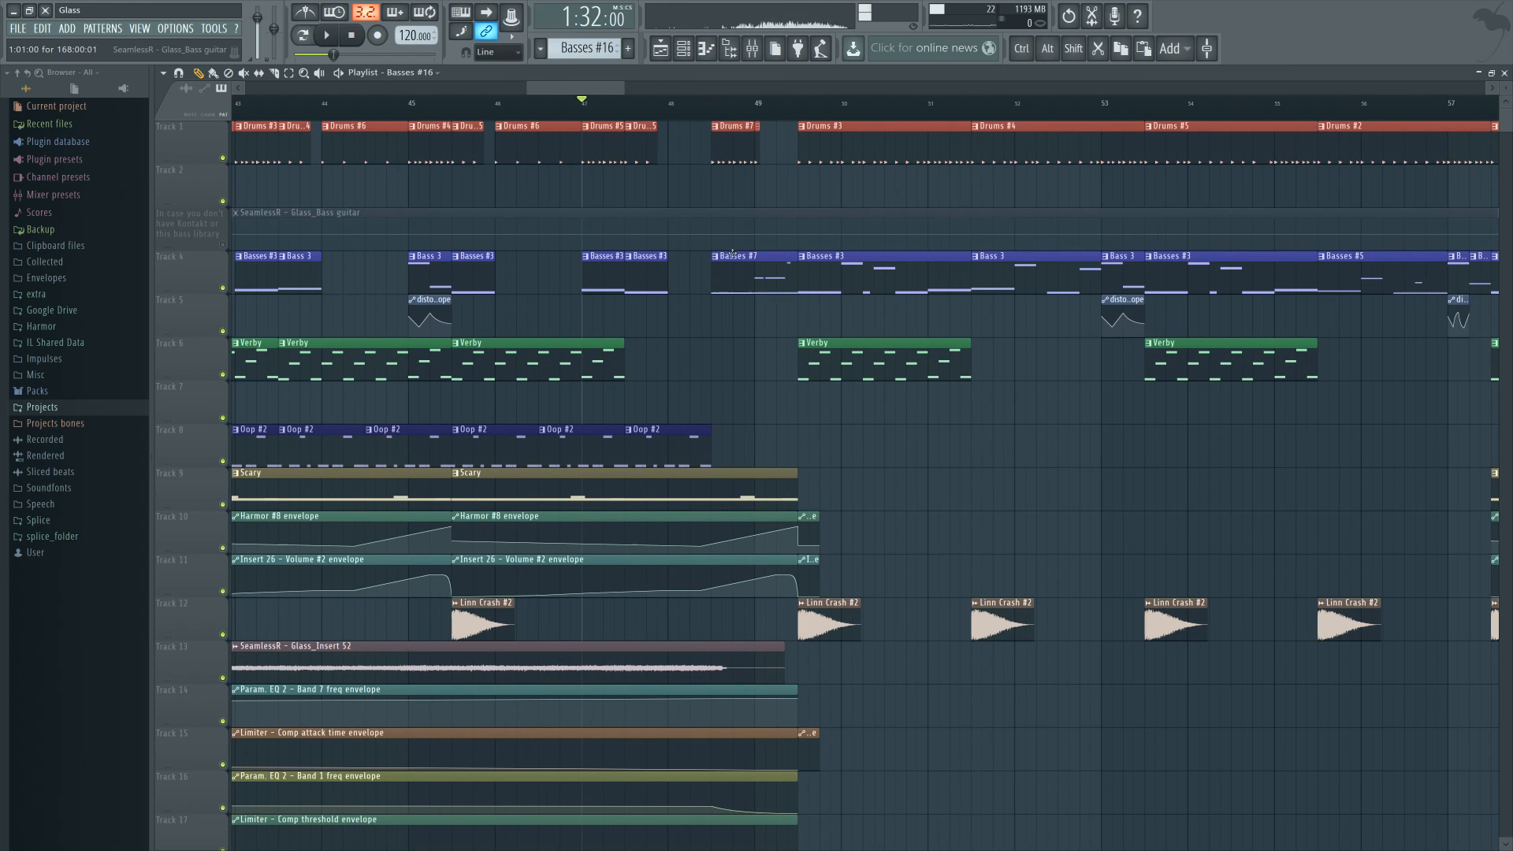
scroll(742, 341, "down", 8, "ctrl")
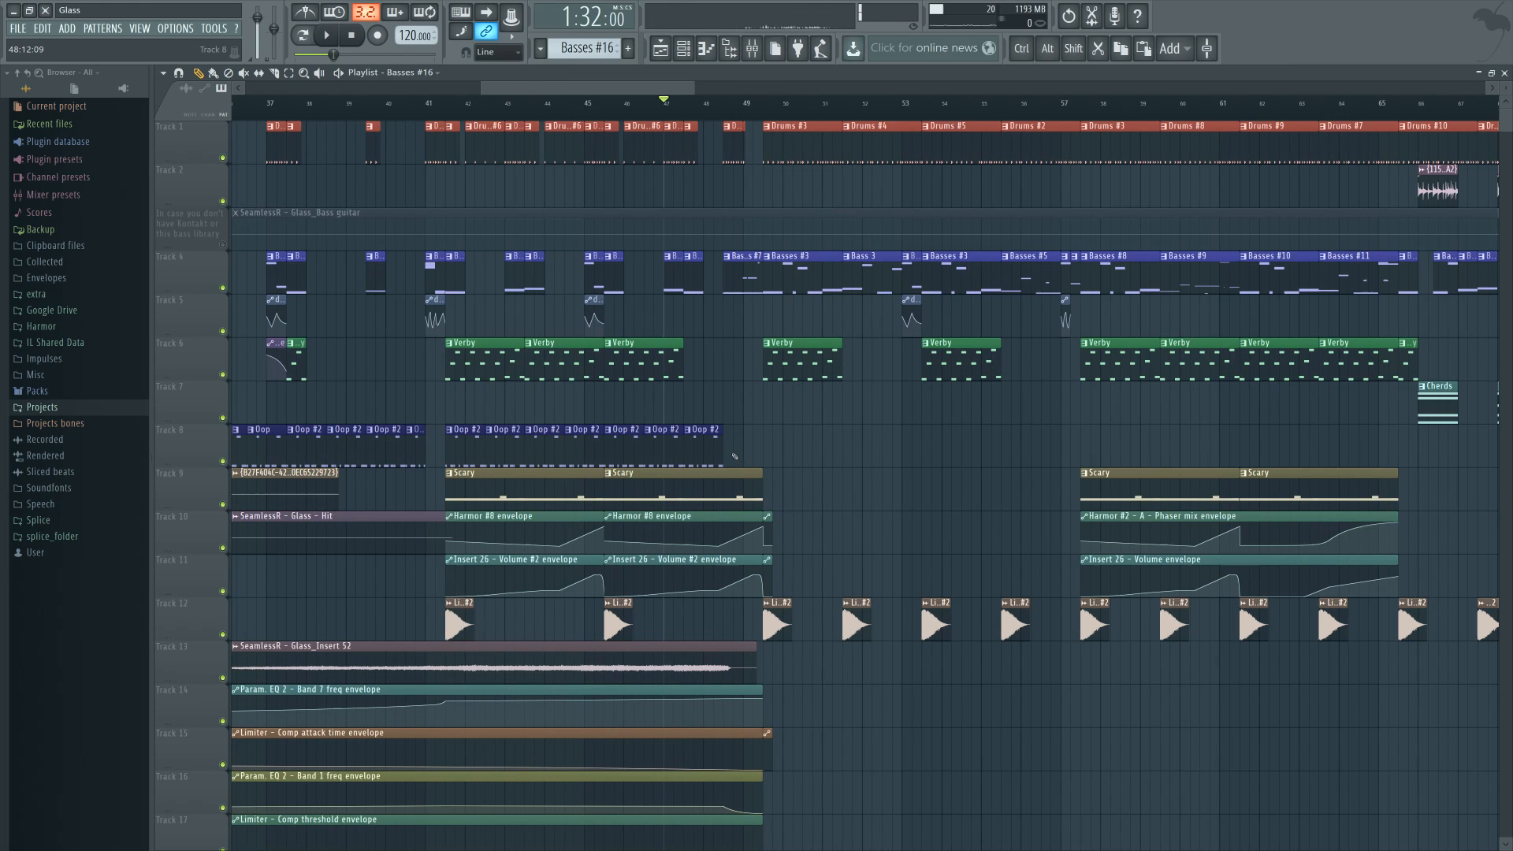
scroll(714, 347, "up", 1, "ctrl")
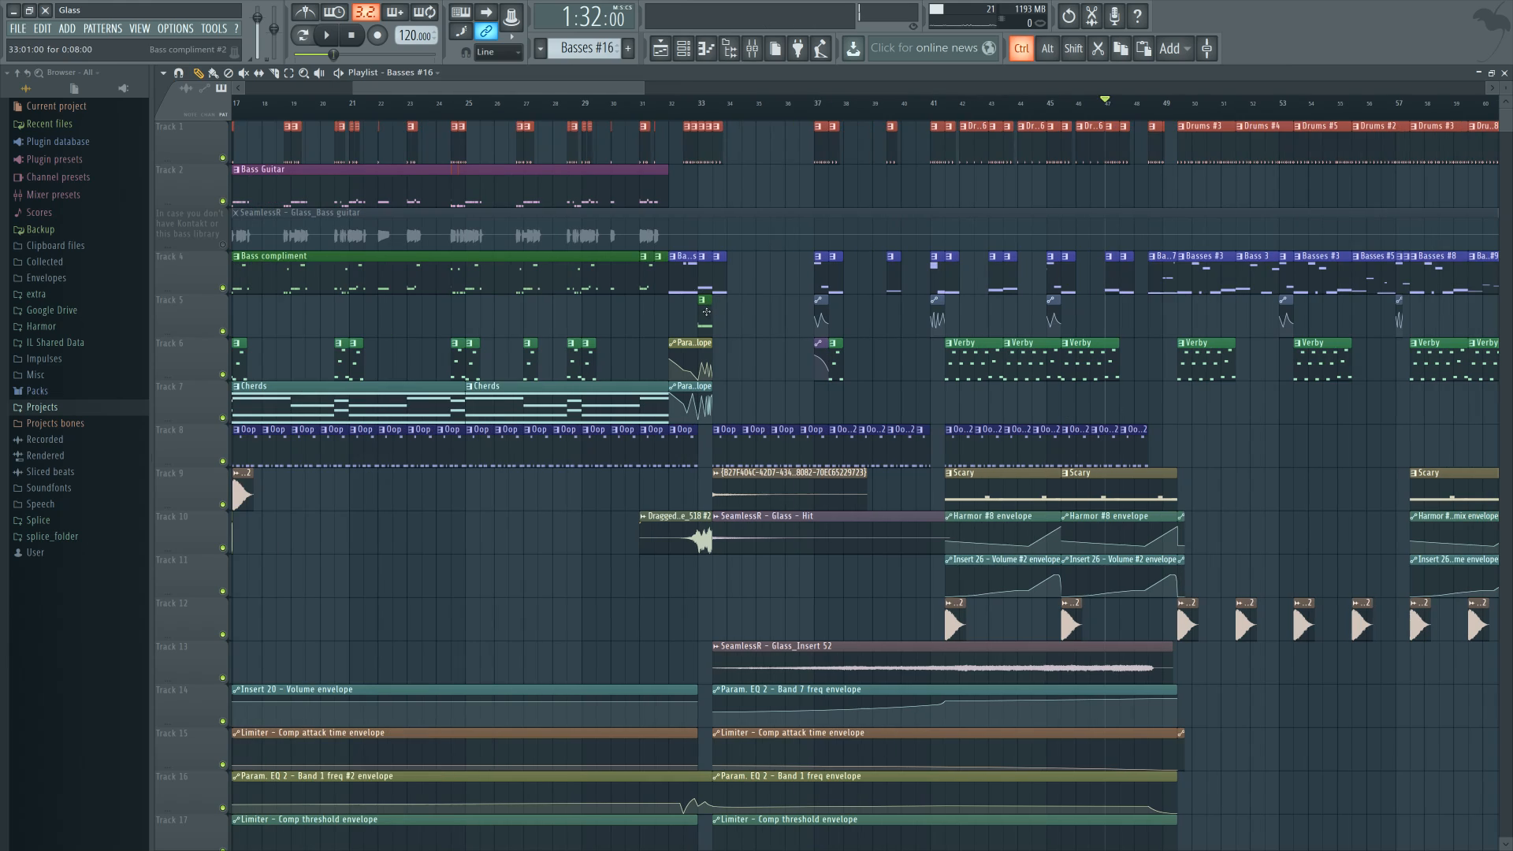
left_click(671, 104)
key("space")
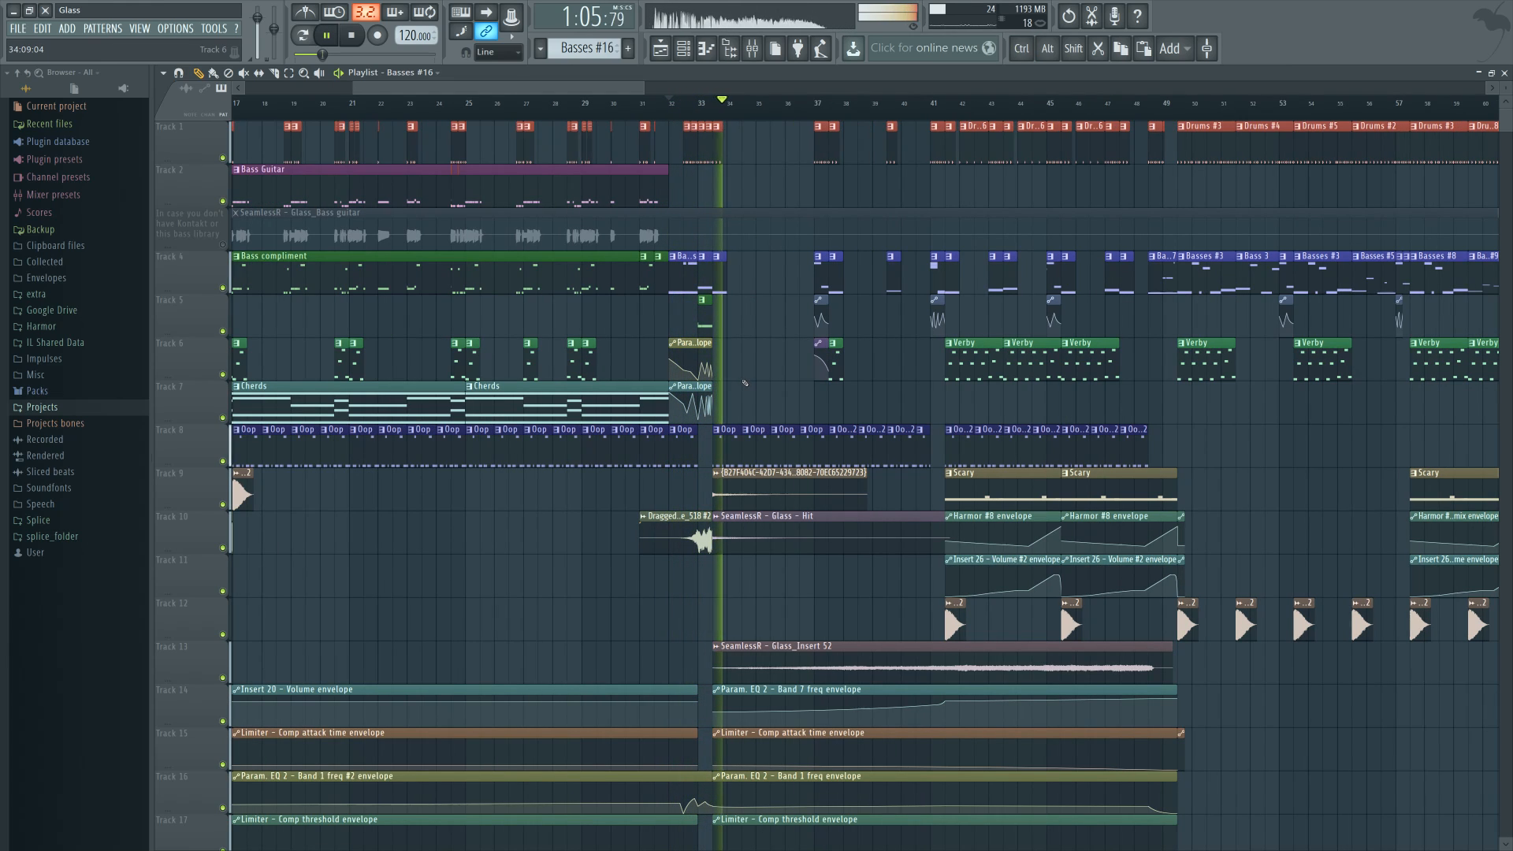
key("space")
Play the second transition from bar 96 to about bar 99, then stop
scroll(745, 384, "down", 8, "ctrl")
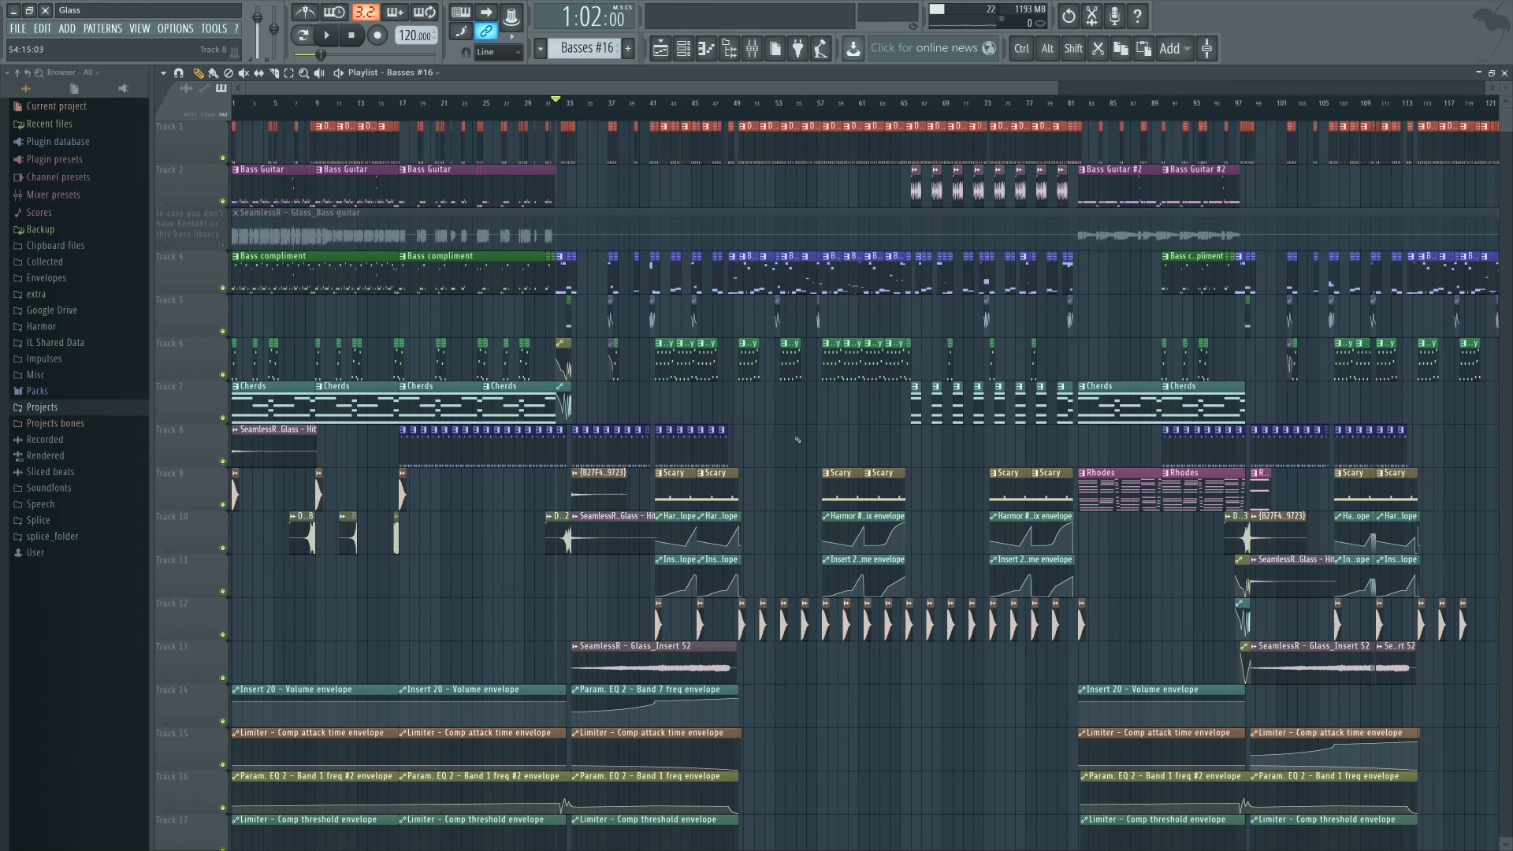
scroll(798, 440, "down", 3, "ctrl")
scroll(783, 426, "down", 2, "ctrl")
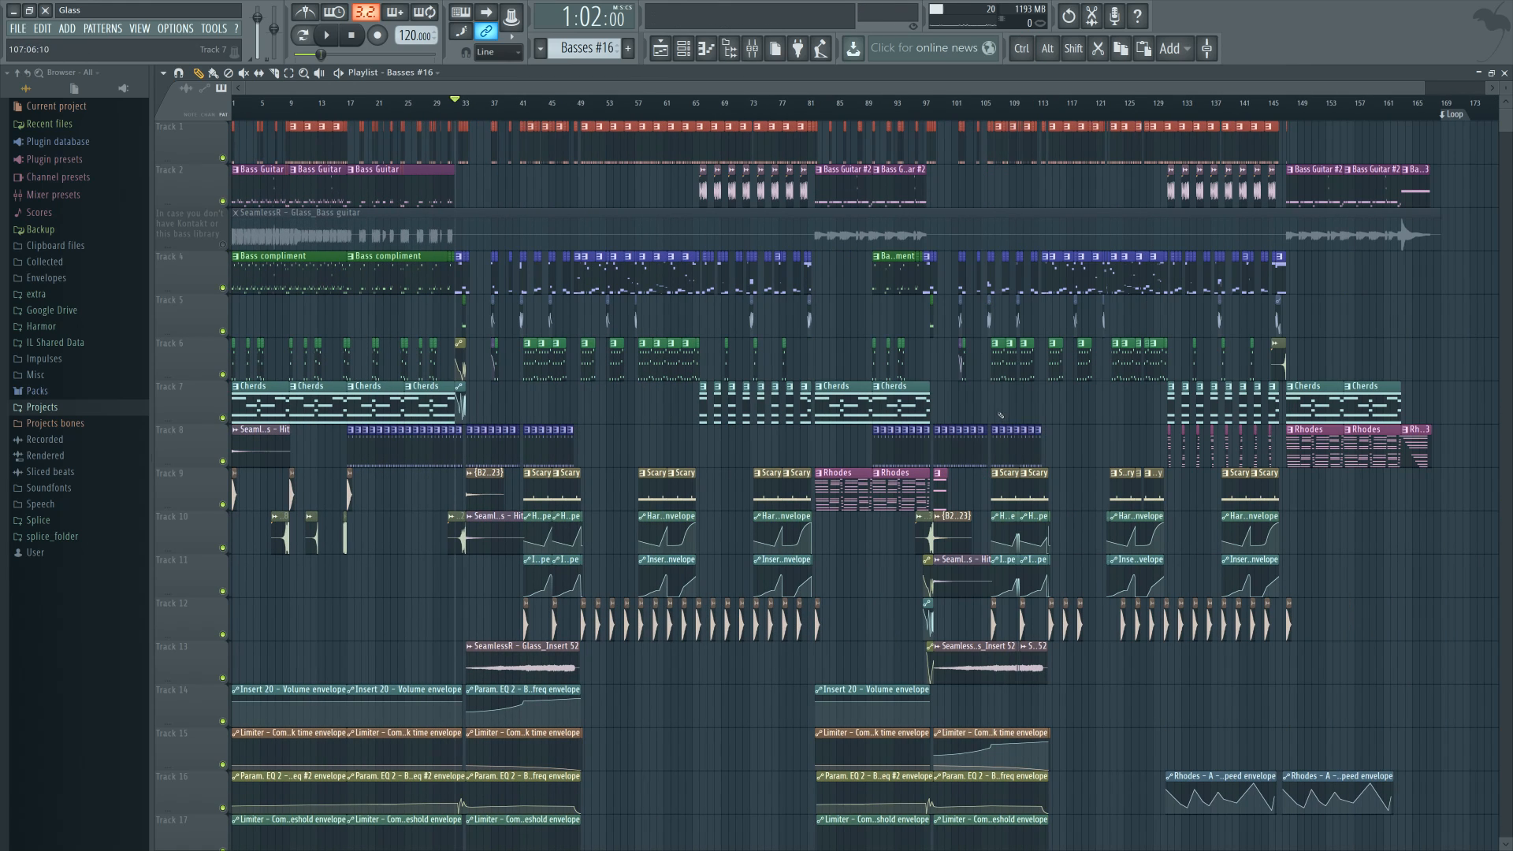
left_click(916, 103)
key("space")
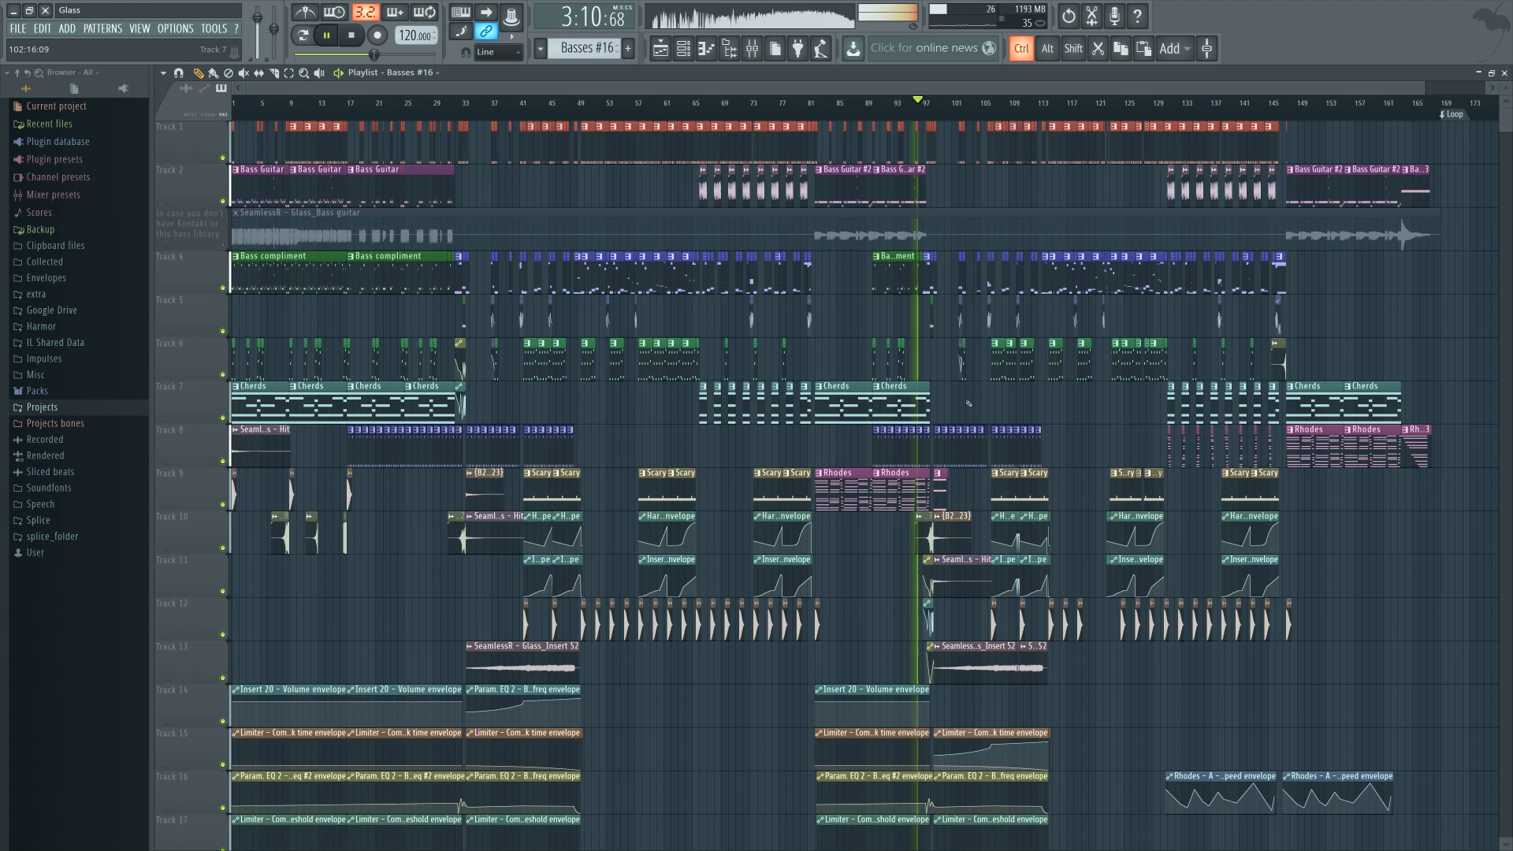
scroll(830, 407, "up", 5, "ctrl")
scroll(830, 408, "up", 2, "ctrl")
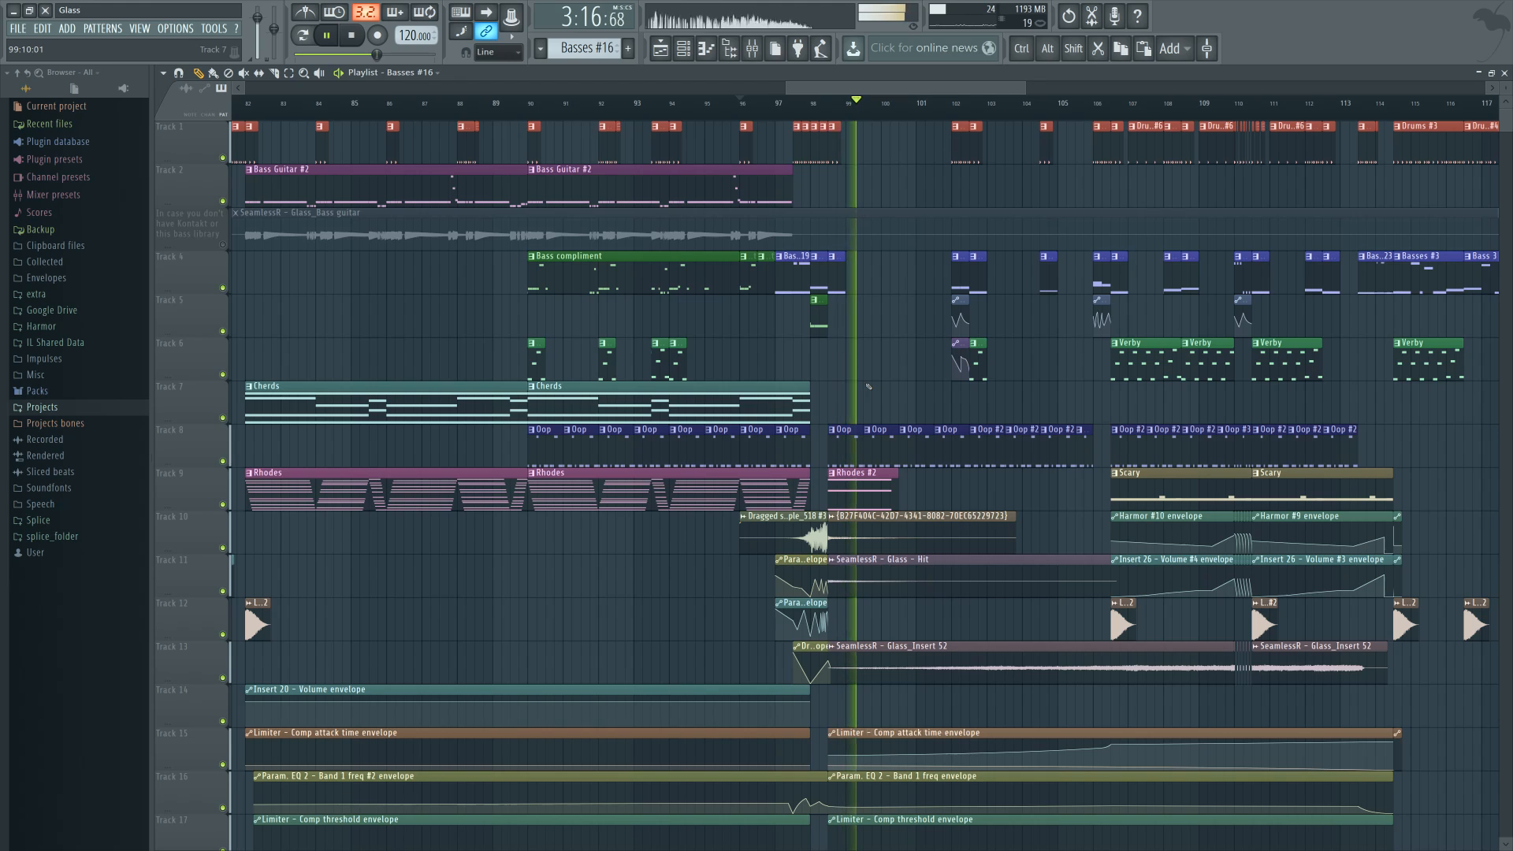
key("space")
Open the Dragged sample_S18 #3 clip at bar 96, compare its waveform with Reverse off and on, and close its settings
scroll(869, 386, "up", 6, "ctrl")
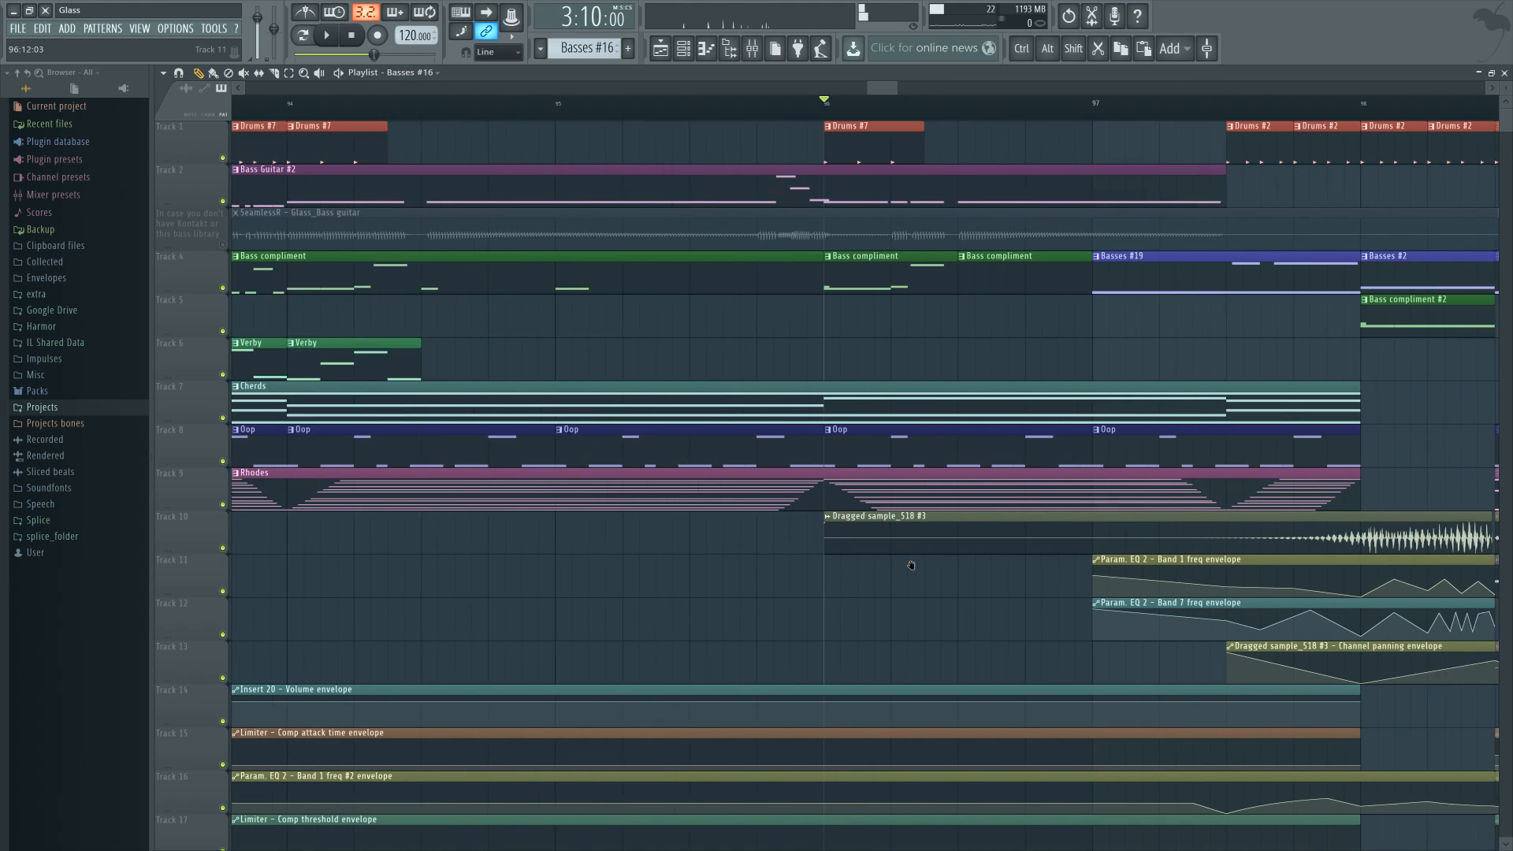
double_click(1090, 532)
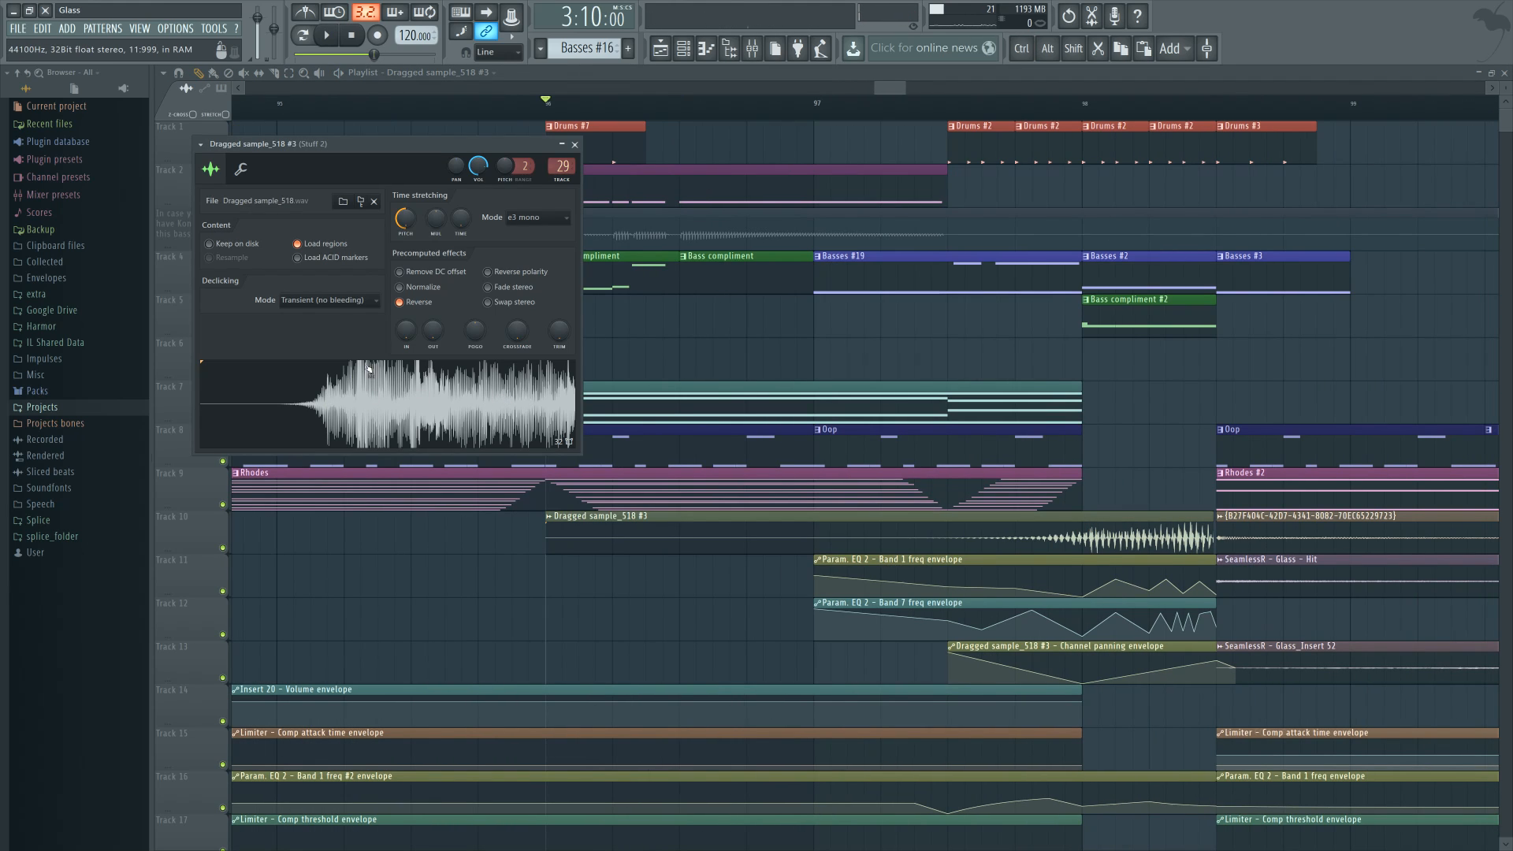
left_click(403, 387)
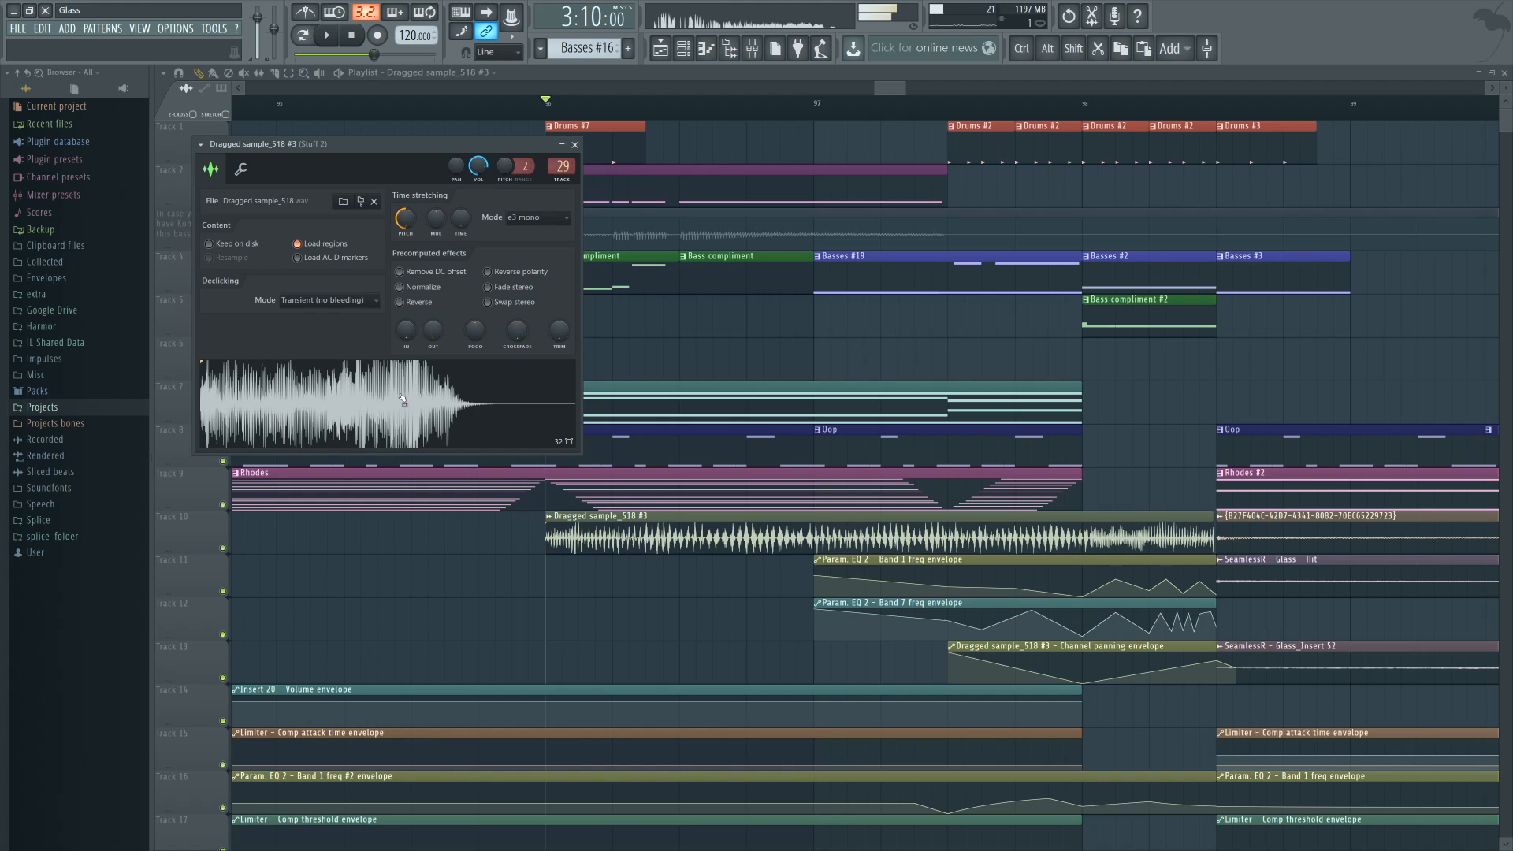
left_click(416, 304)
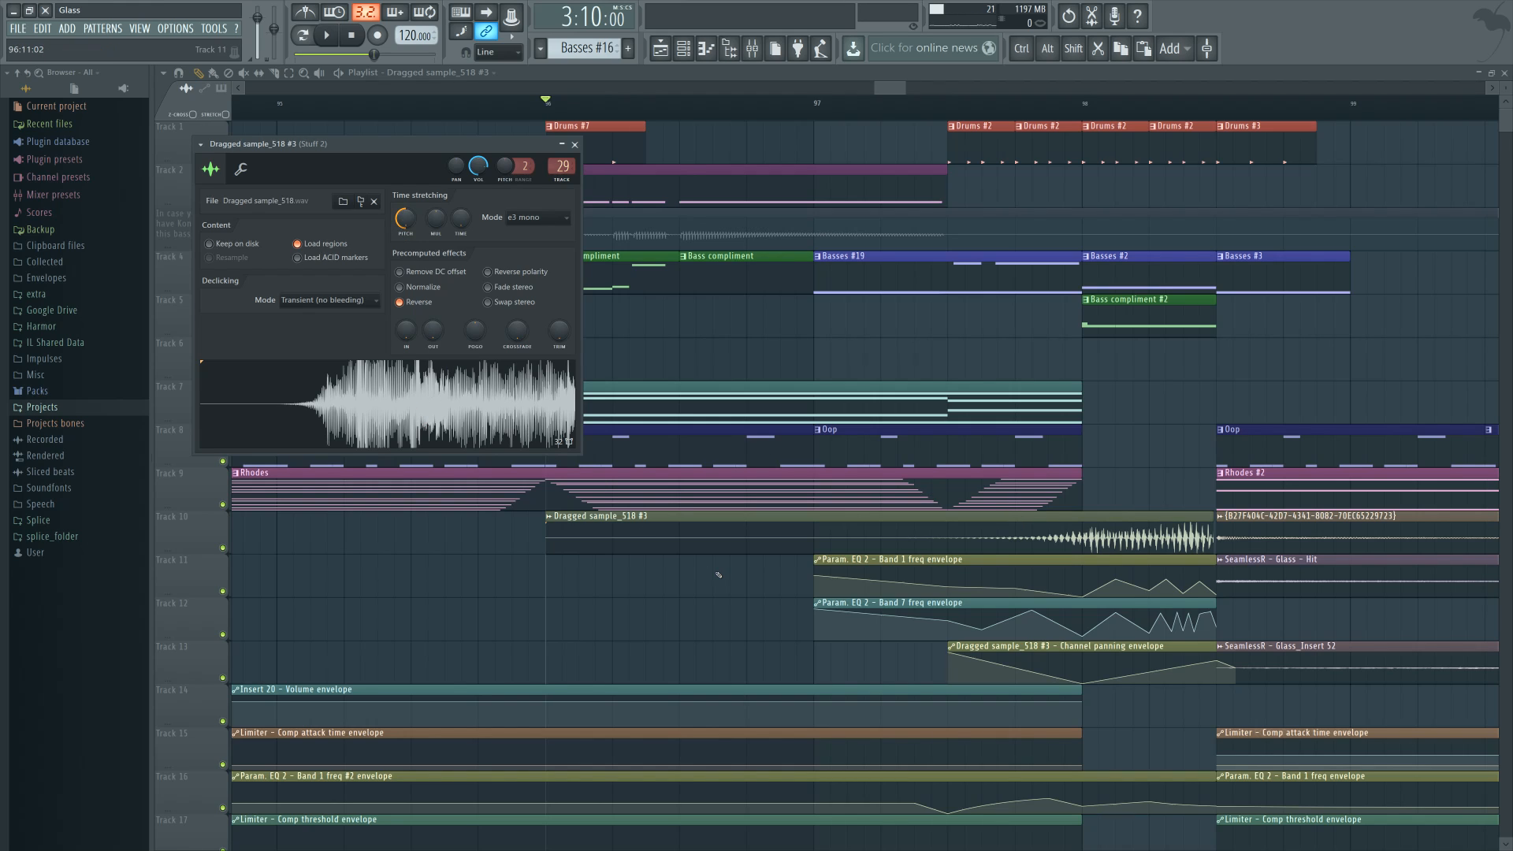
key("Escape")
Examine the reversed sample and its Param. EQ 2 and panning envelopes around bars 96 to 98, then view the full arrangement
scroll(1135, 543, "up", 4)
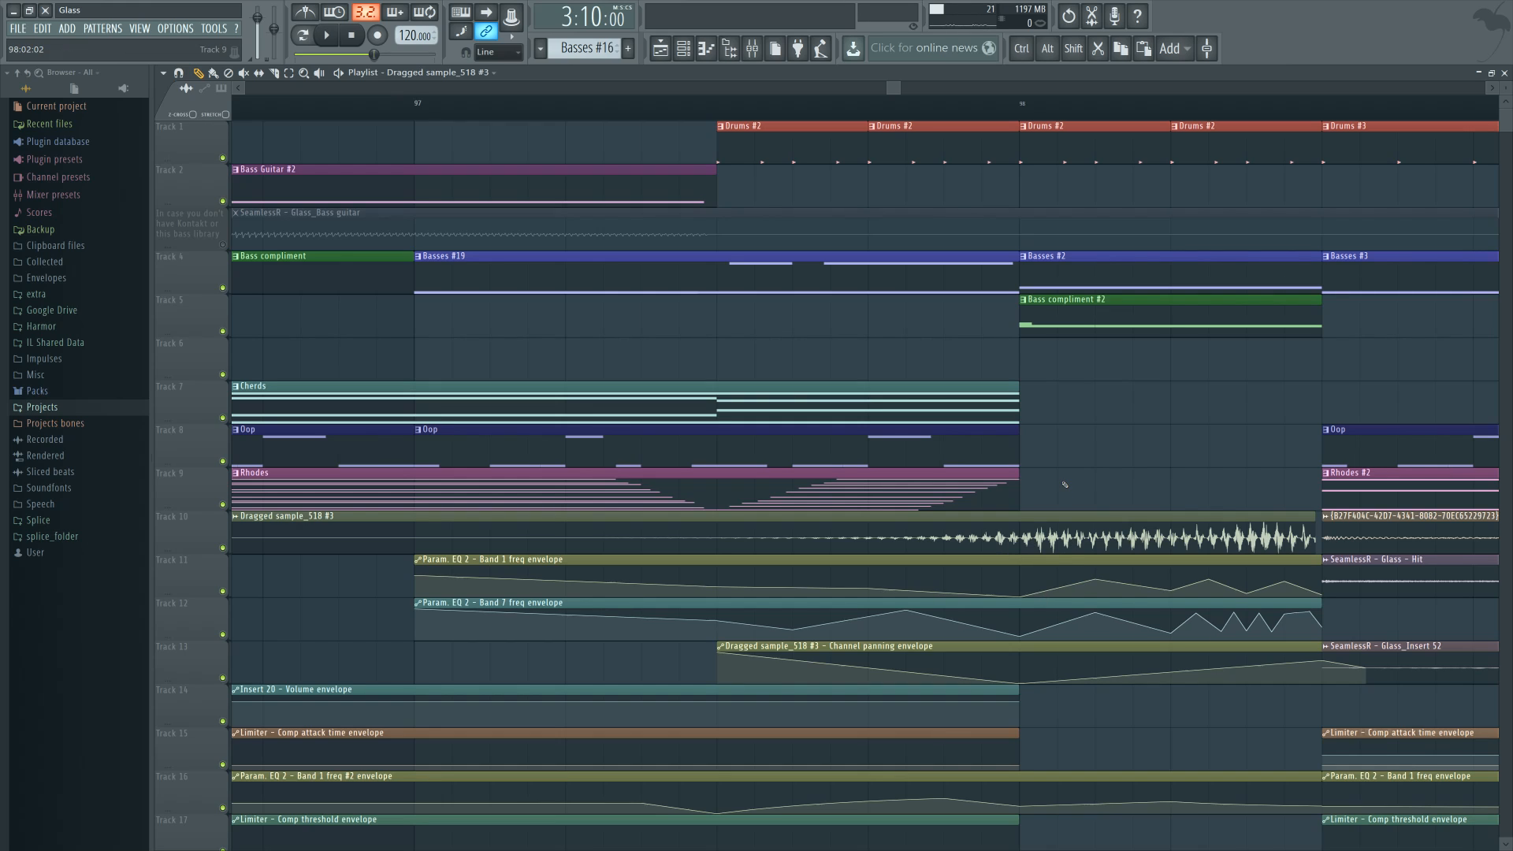
scroll(1065, 484, "down", 8)
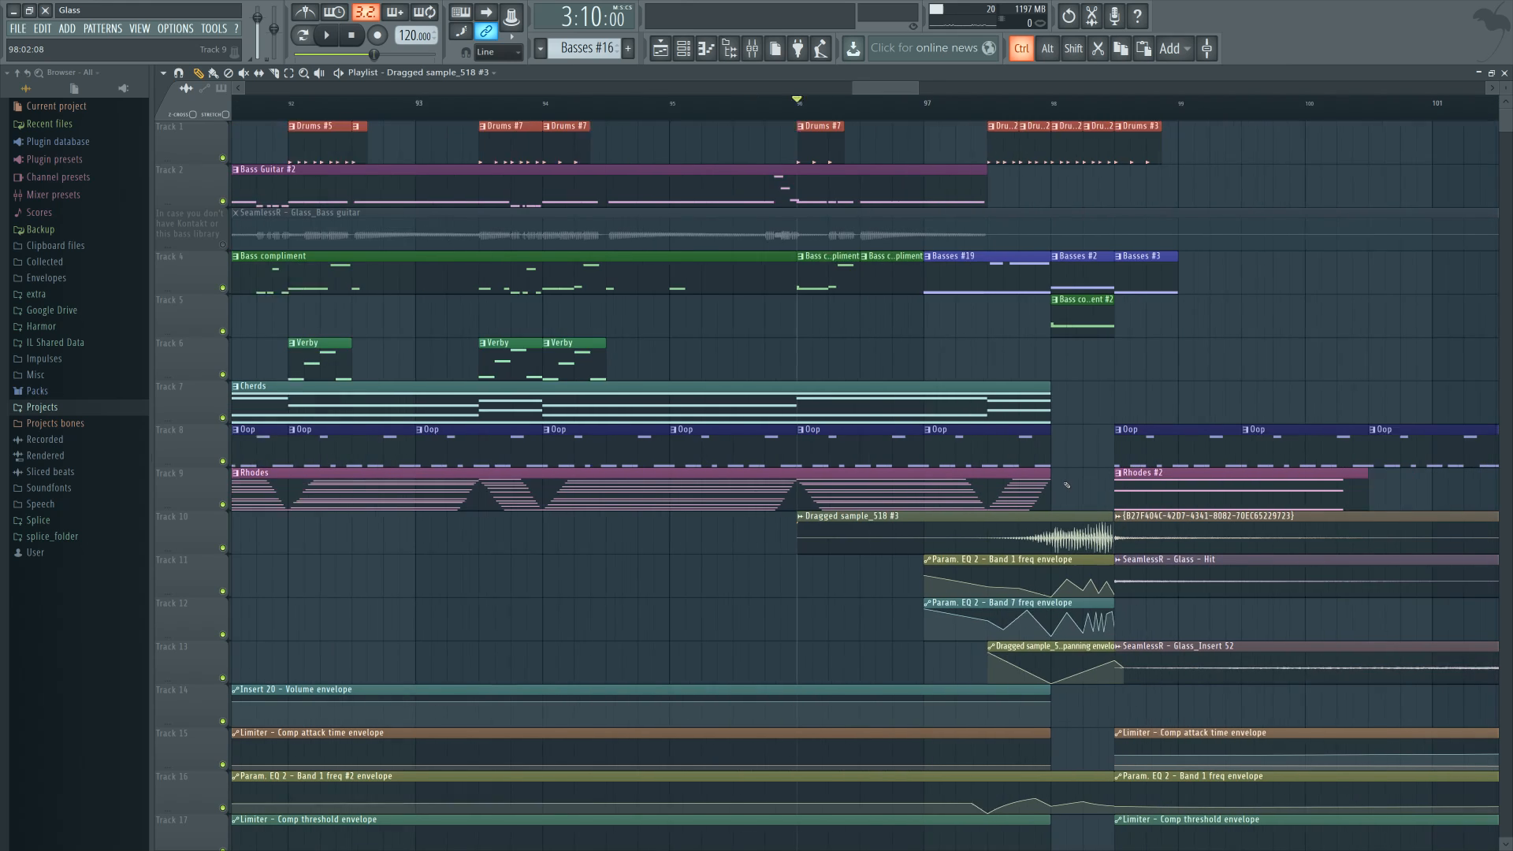
scroll(1067, 485, "down", 1)
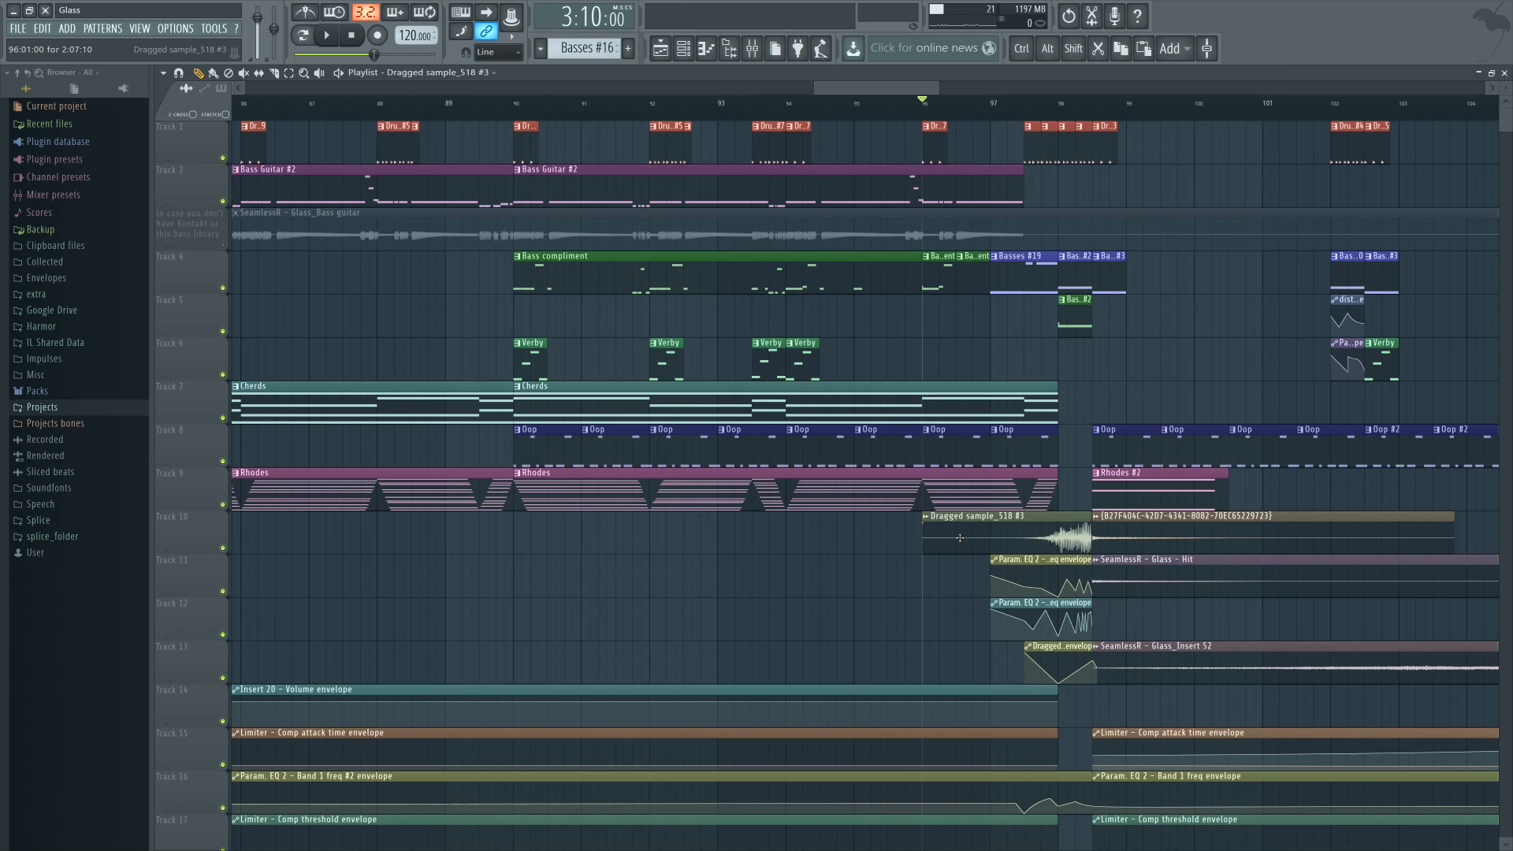
scroll(826, 582, "down", 6)
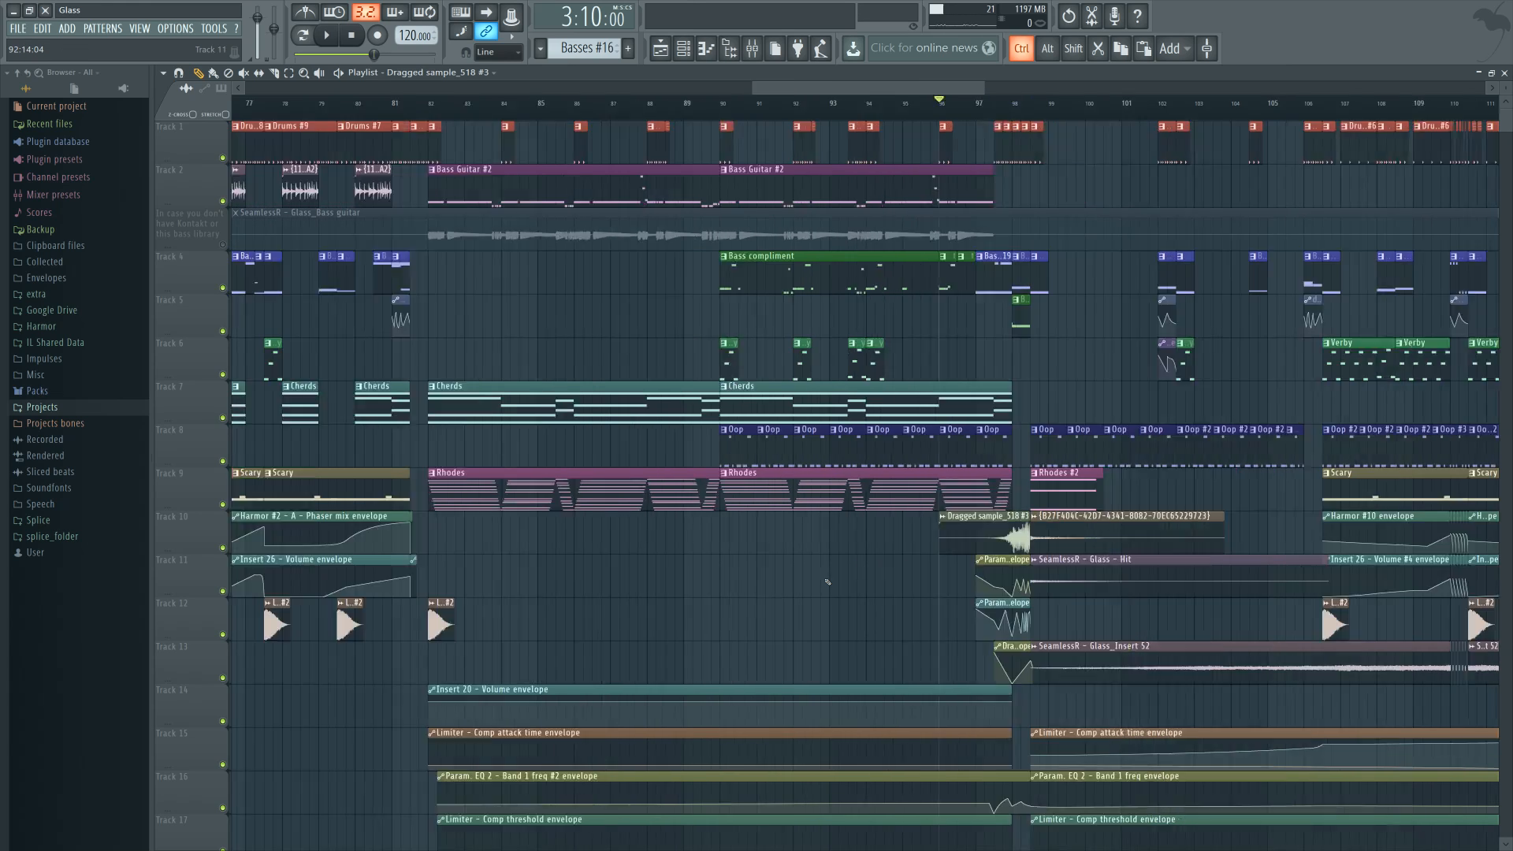
scroll(826, 582, "left", 2)
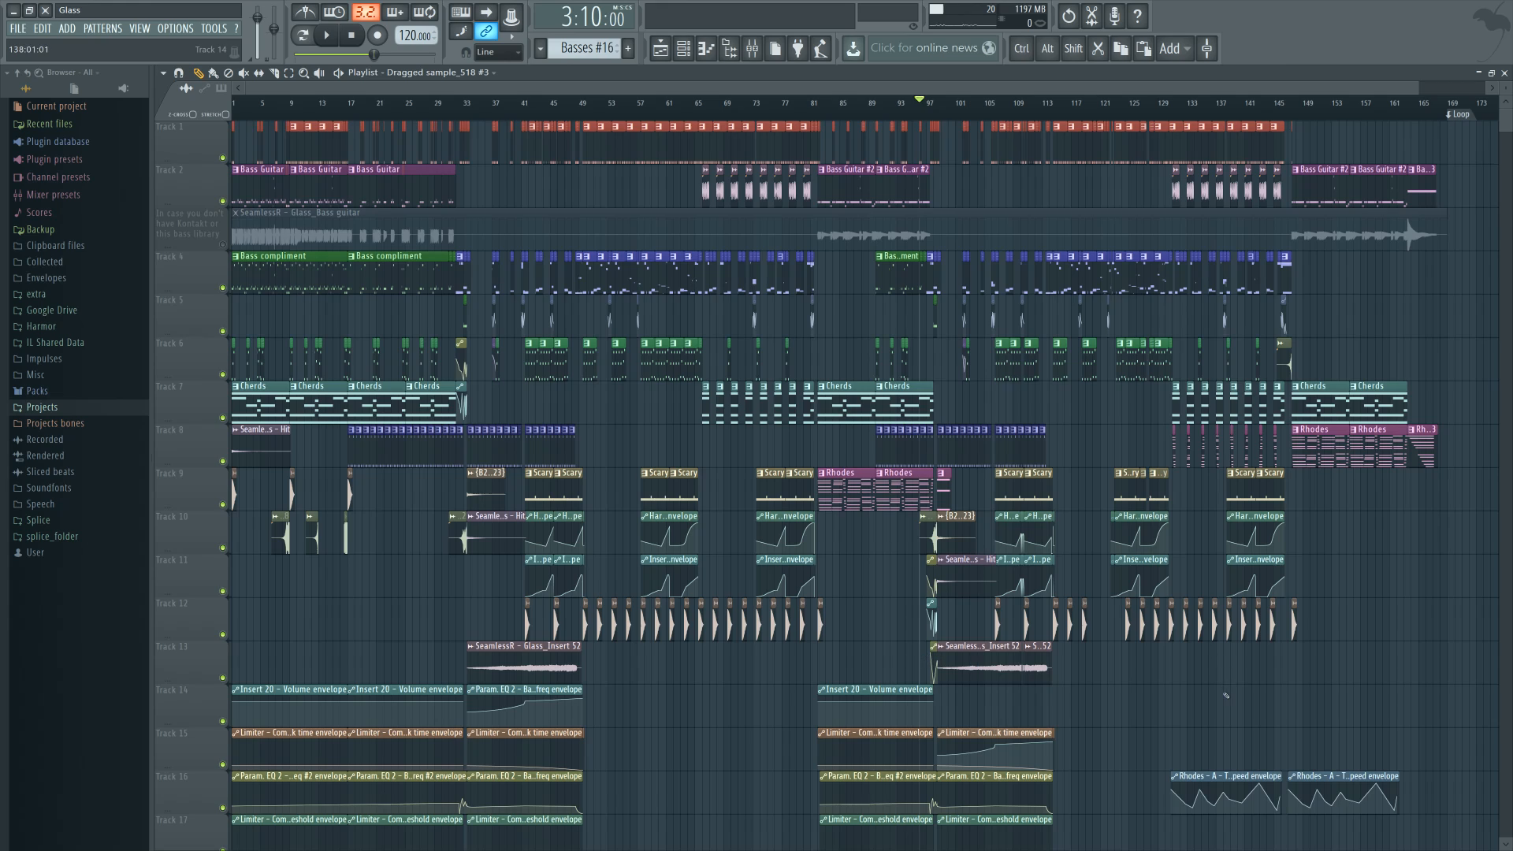
Inspect the muted SeamlessR - Glass_Bass guitar audio clip on Track 3 and return to the full arrangement
left_click(902, 221)
left_click_drag(402, 271, 303, 275)
left_click(320, 335)
left_click_drag(690, 183, 817, 192)
left_click(547, 195)
scroll(648, 377, "down", 1)
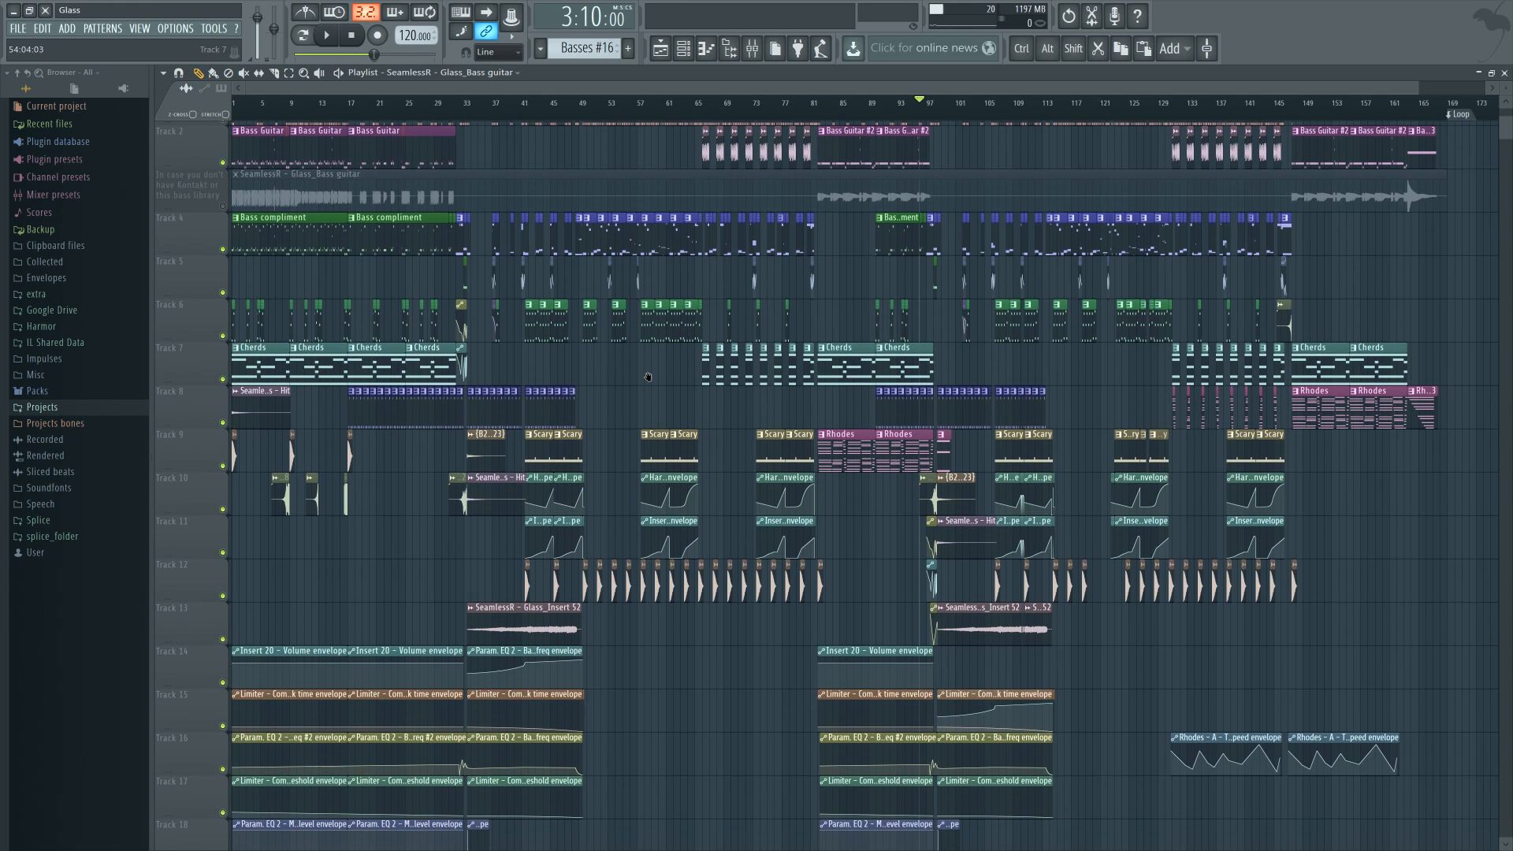
scroll(647, 377, "up", 1)
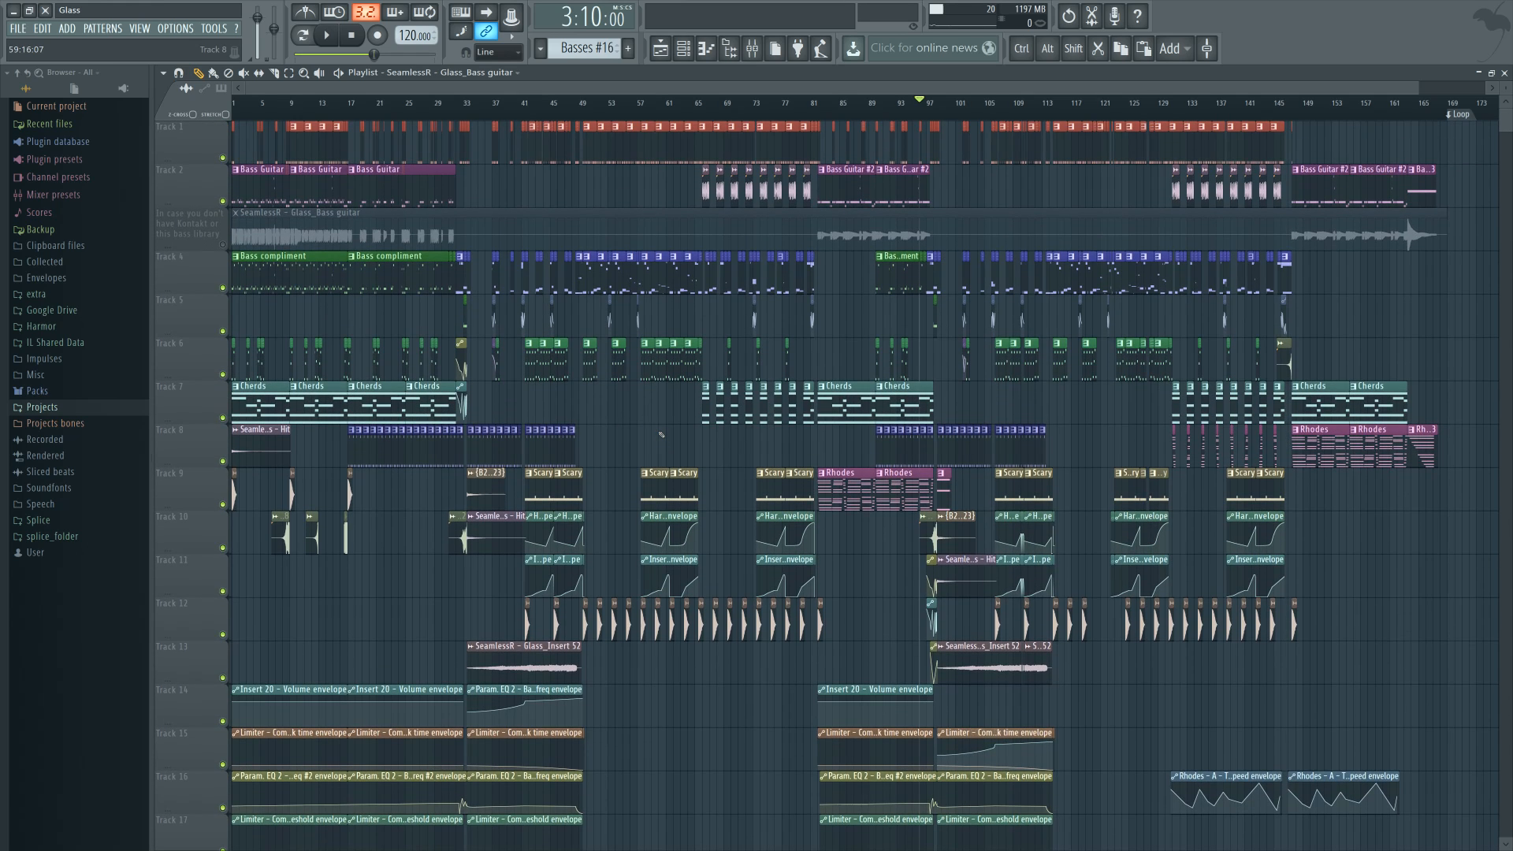